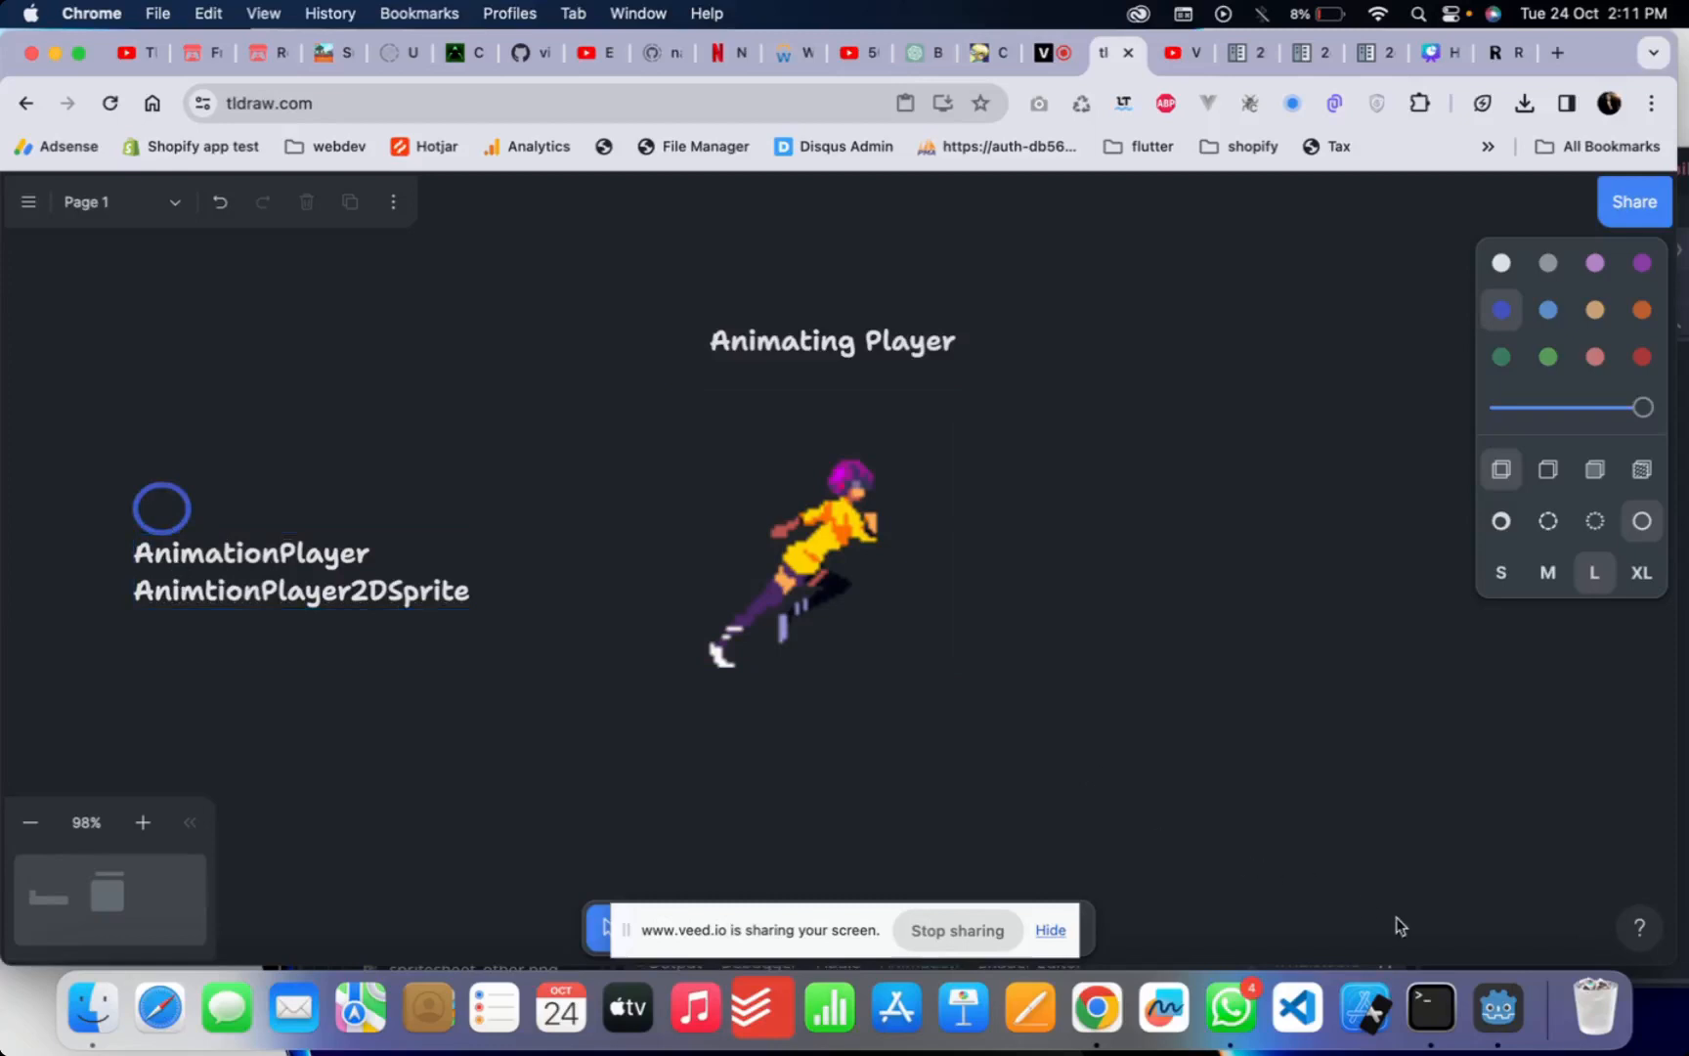
click(1498, 1002)
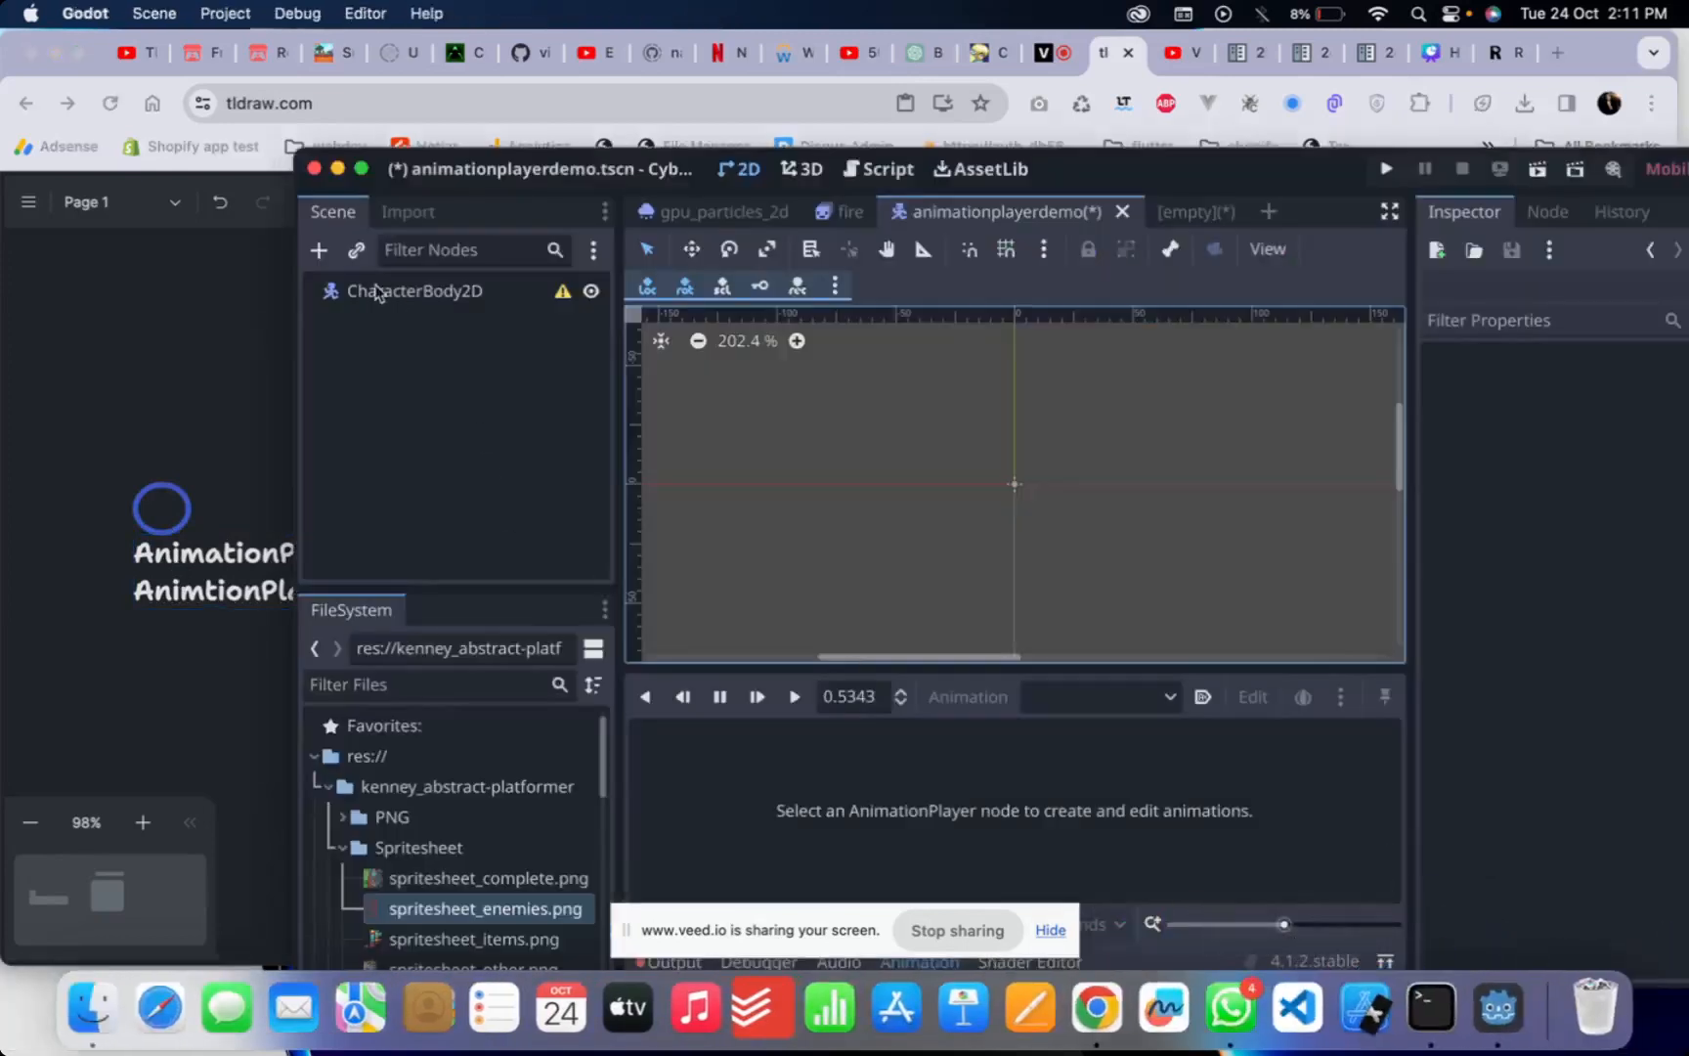
click(158, 593)
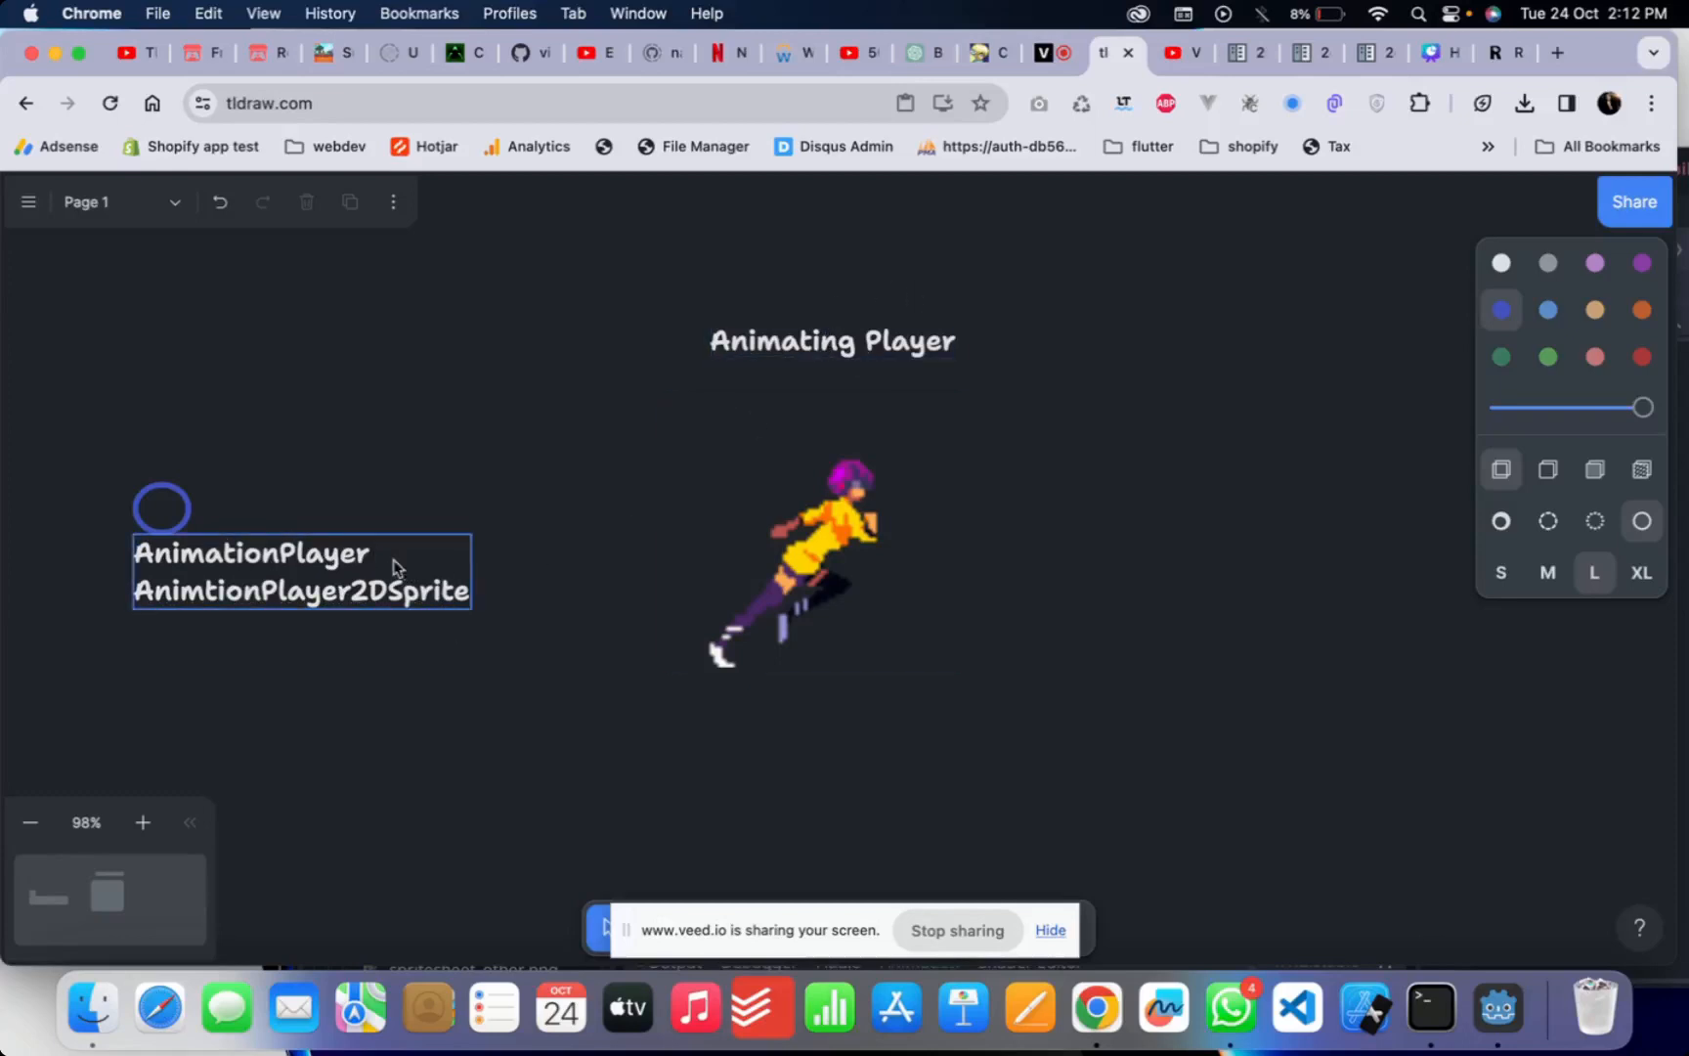
- Edit the second line of the text note beside the character image to read "AnimtionSprite2D"
click(319, 568)
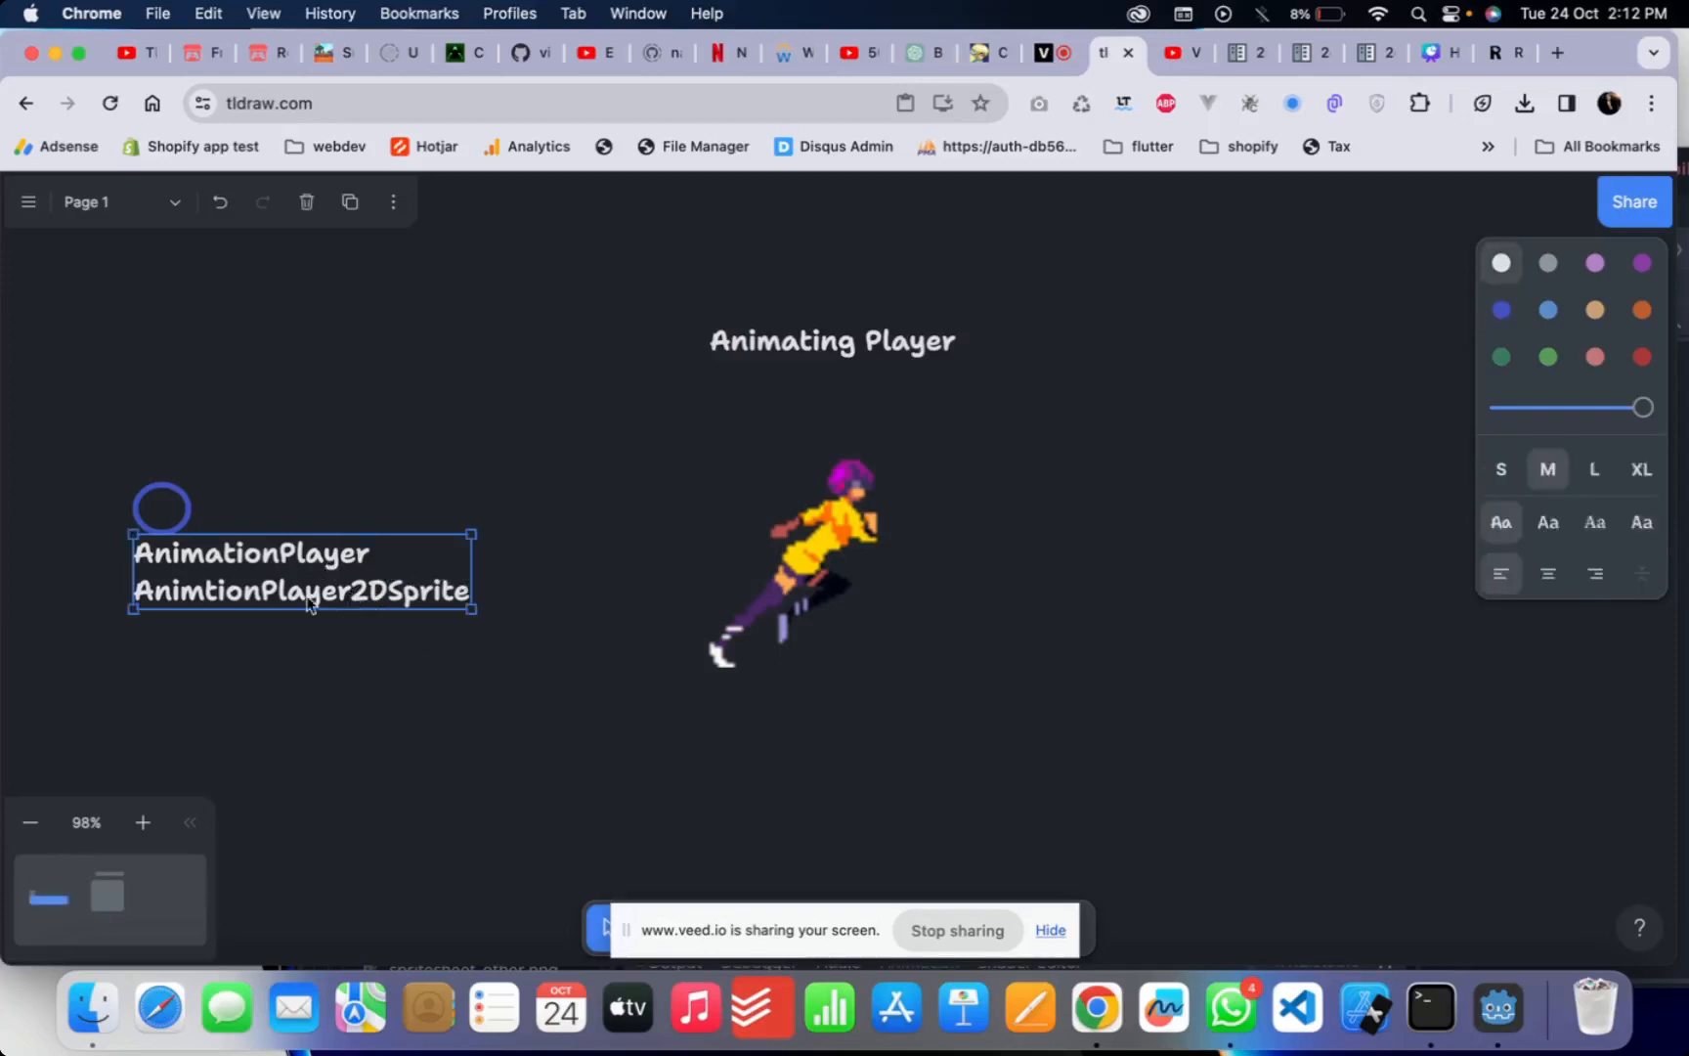
double_click(351, 599)
click(340, 590)
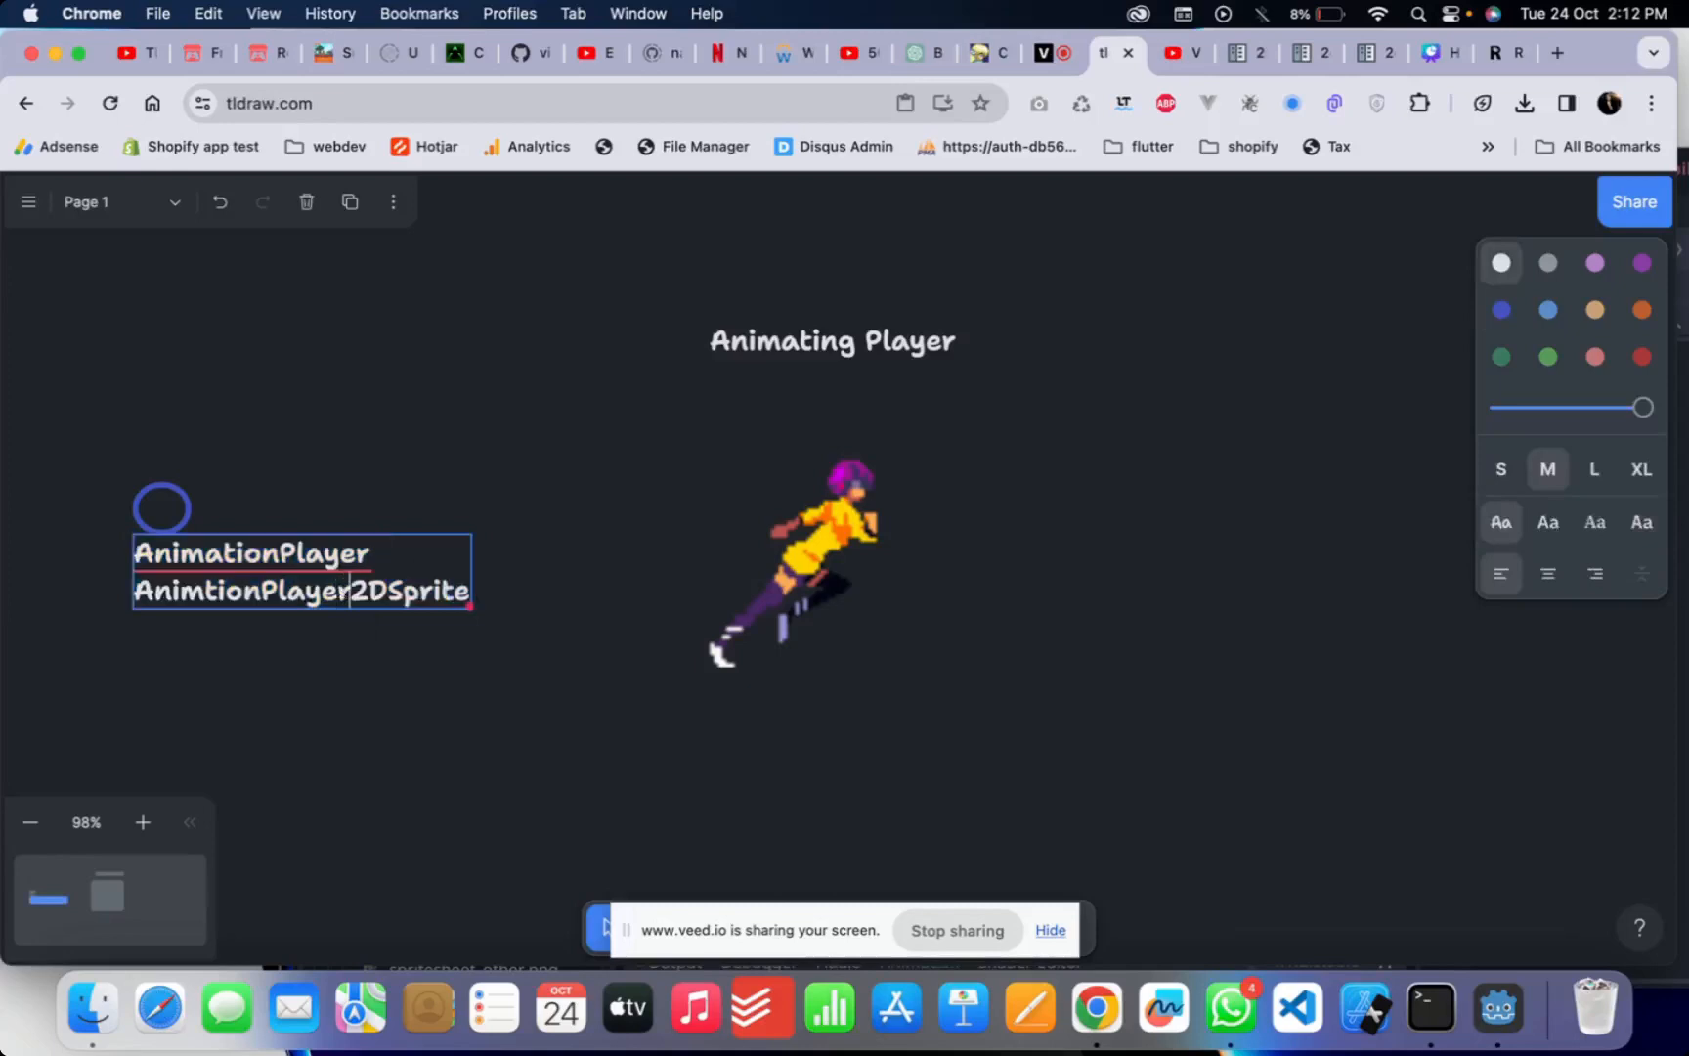
key(BackSpace)
key(BackSpace)
key(BackSpace)
key(BackSpace)
key(BackSpace)
key(BackSpace)
text(Sprite2DSp)
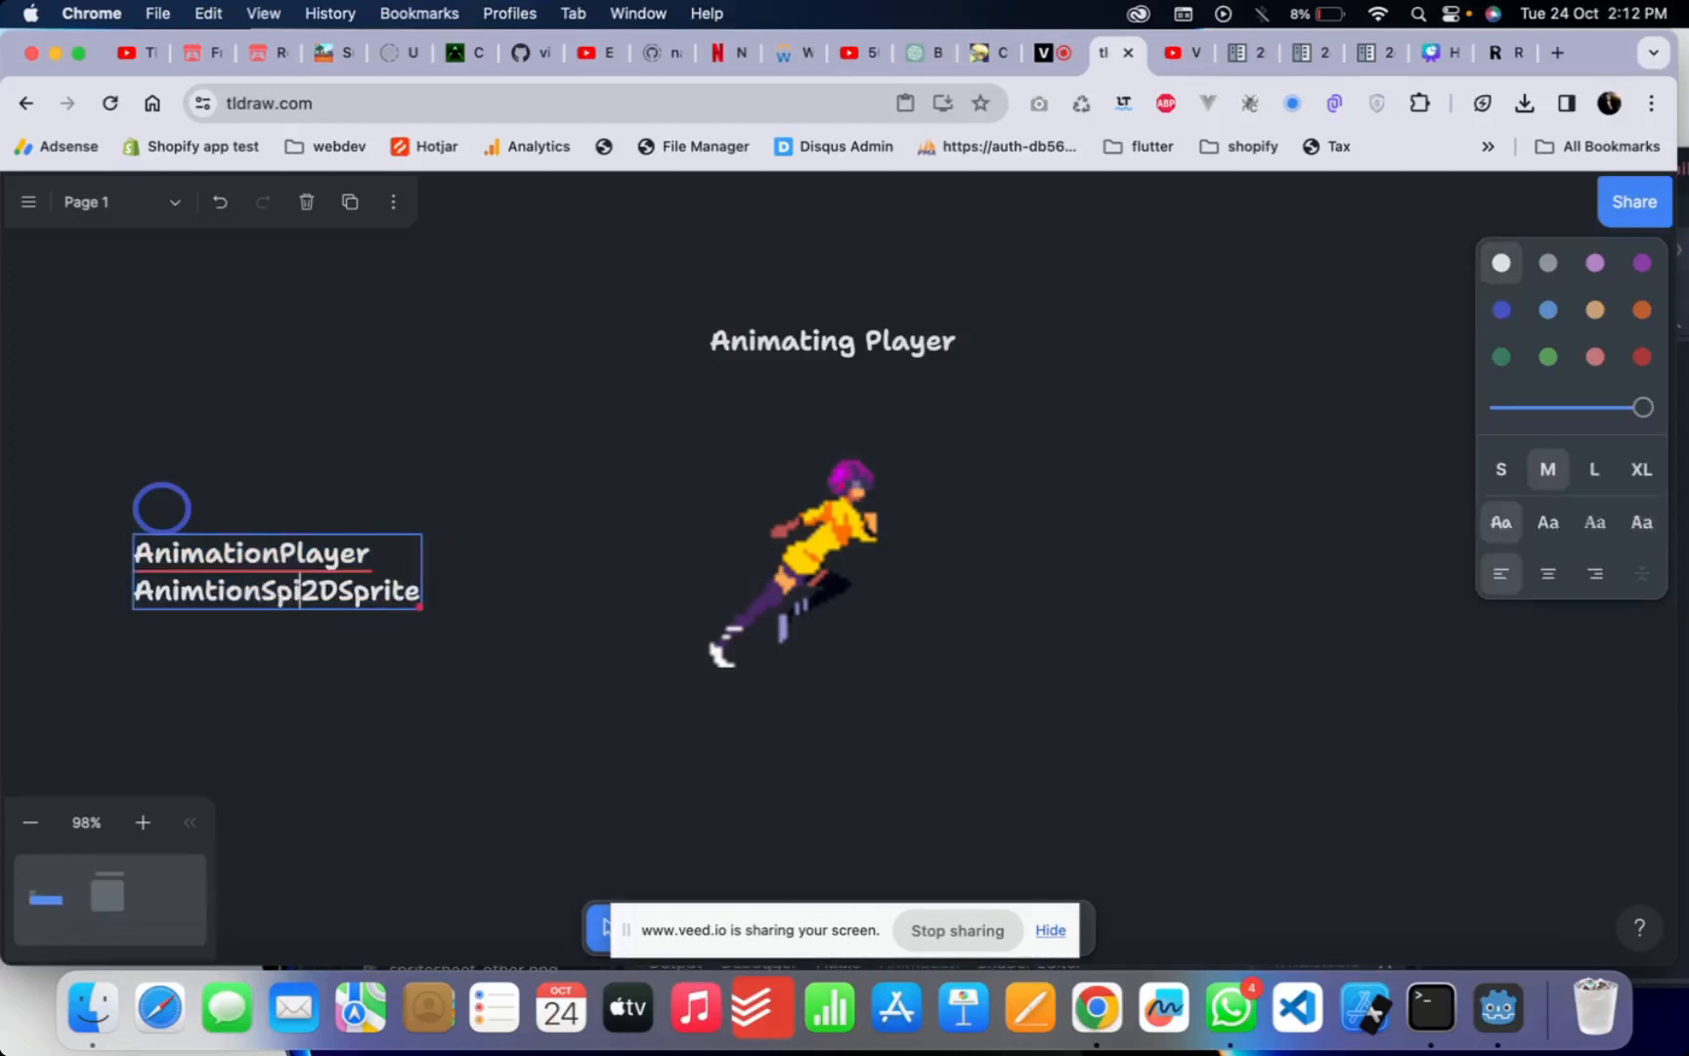
text(rite)
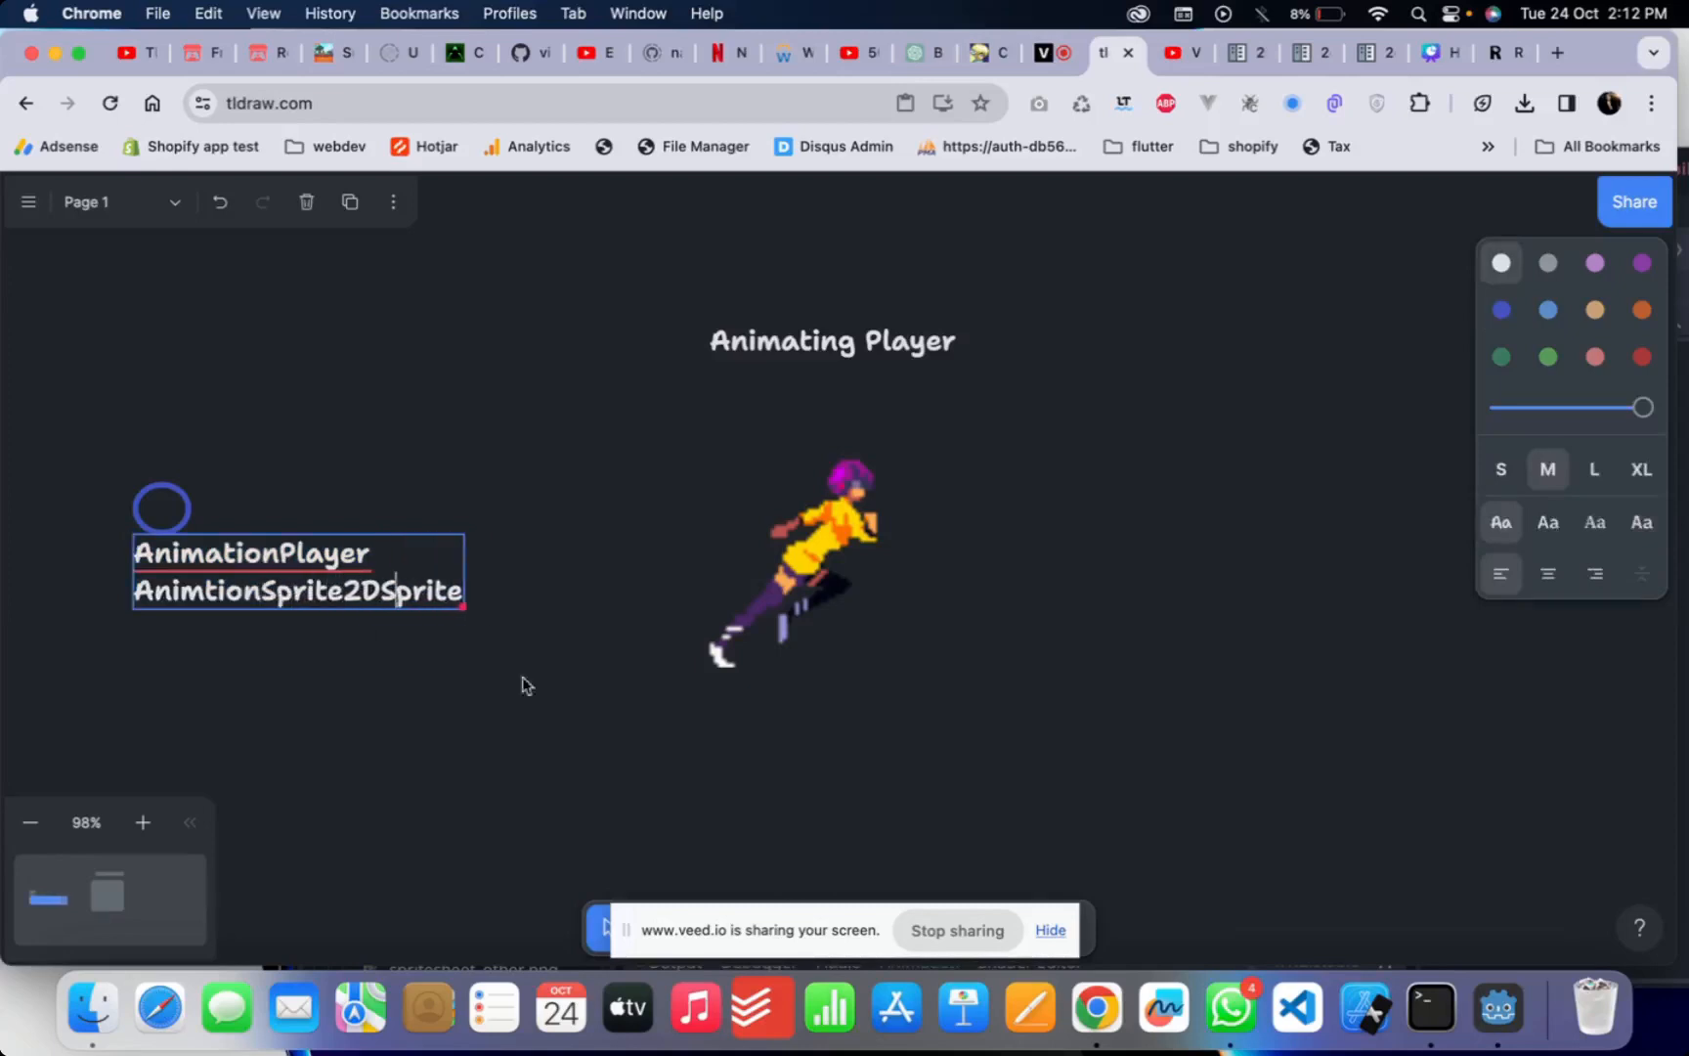
key(shift+Right)
key(shift+Right)
key(shift+Right)
key(shift+Right)
key(BackSpace)
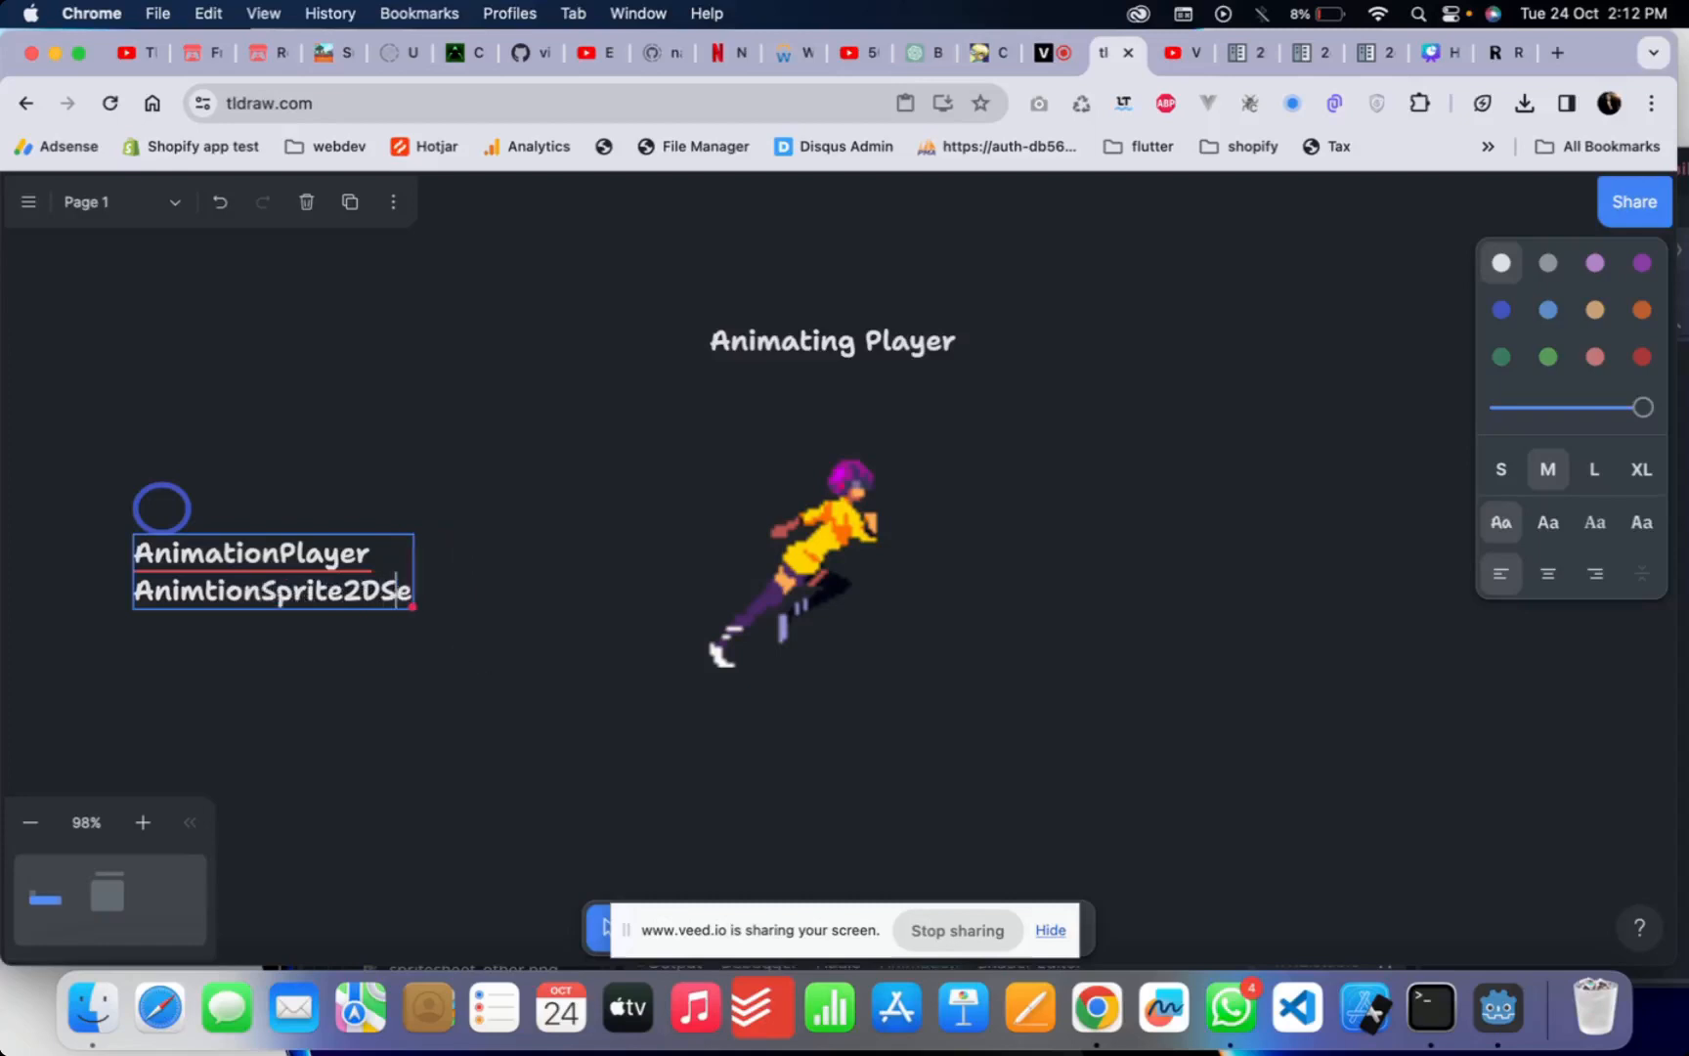
key(BackSpace)
key(BackSpace)
click(559, 780)
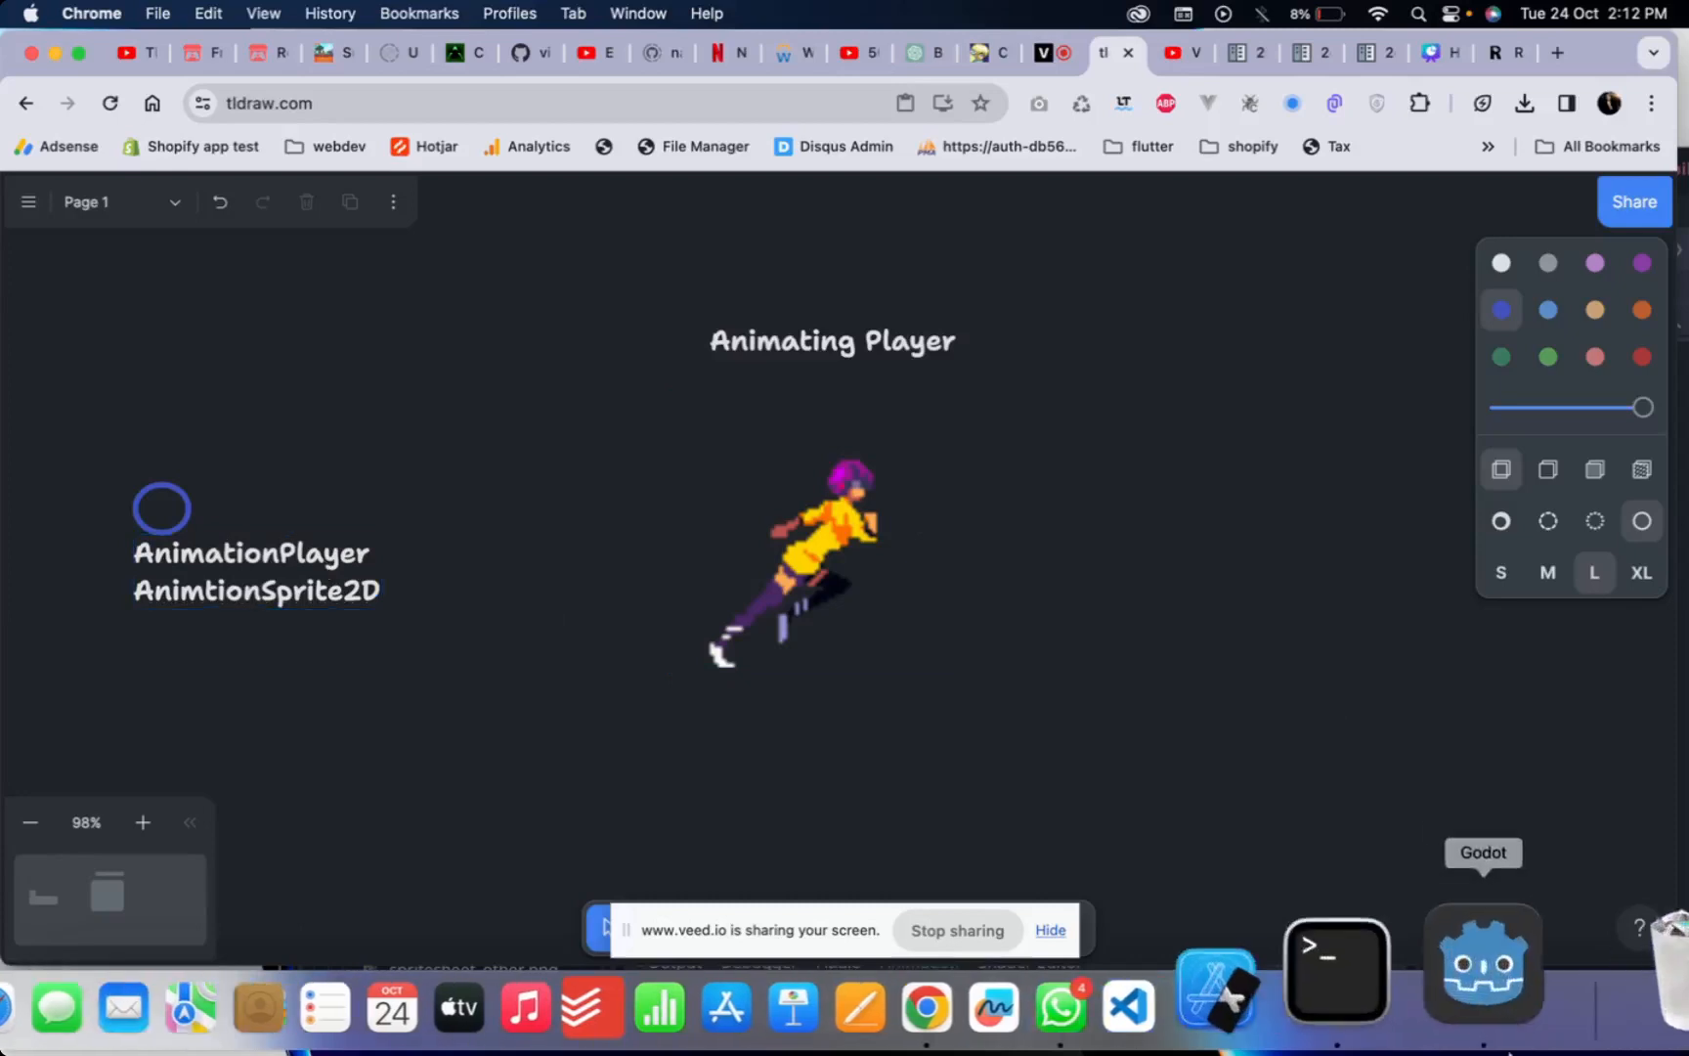
- Switch to Godot and add a Sprite2D node as a child of CharacterBody2D
click(1496, 1007)
click(481, 291)
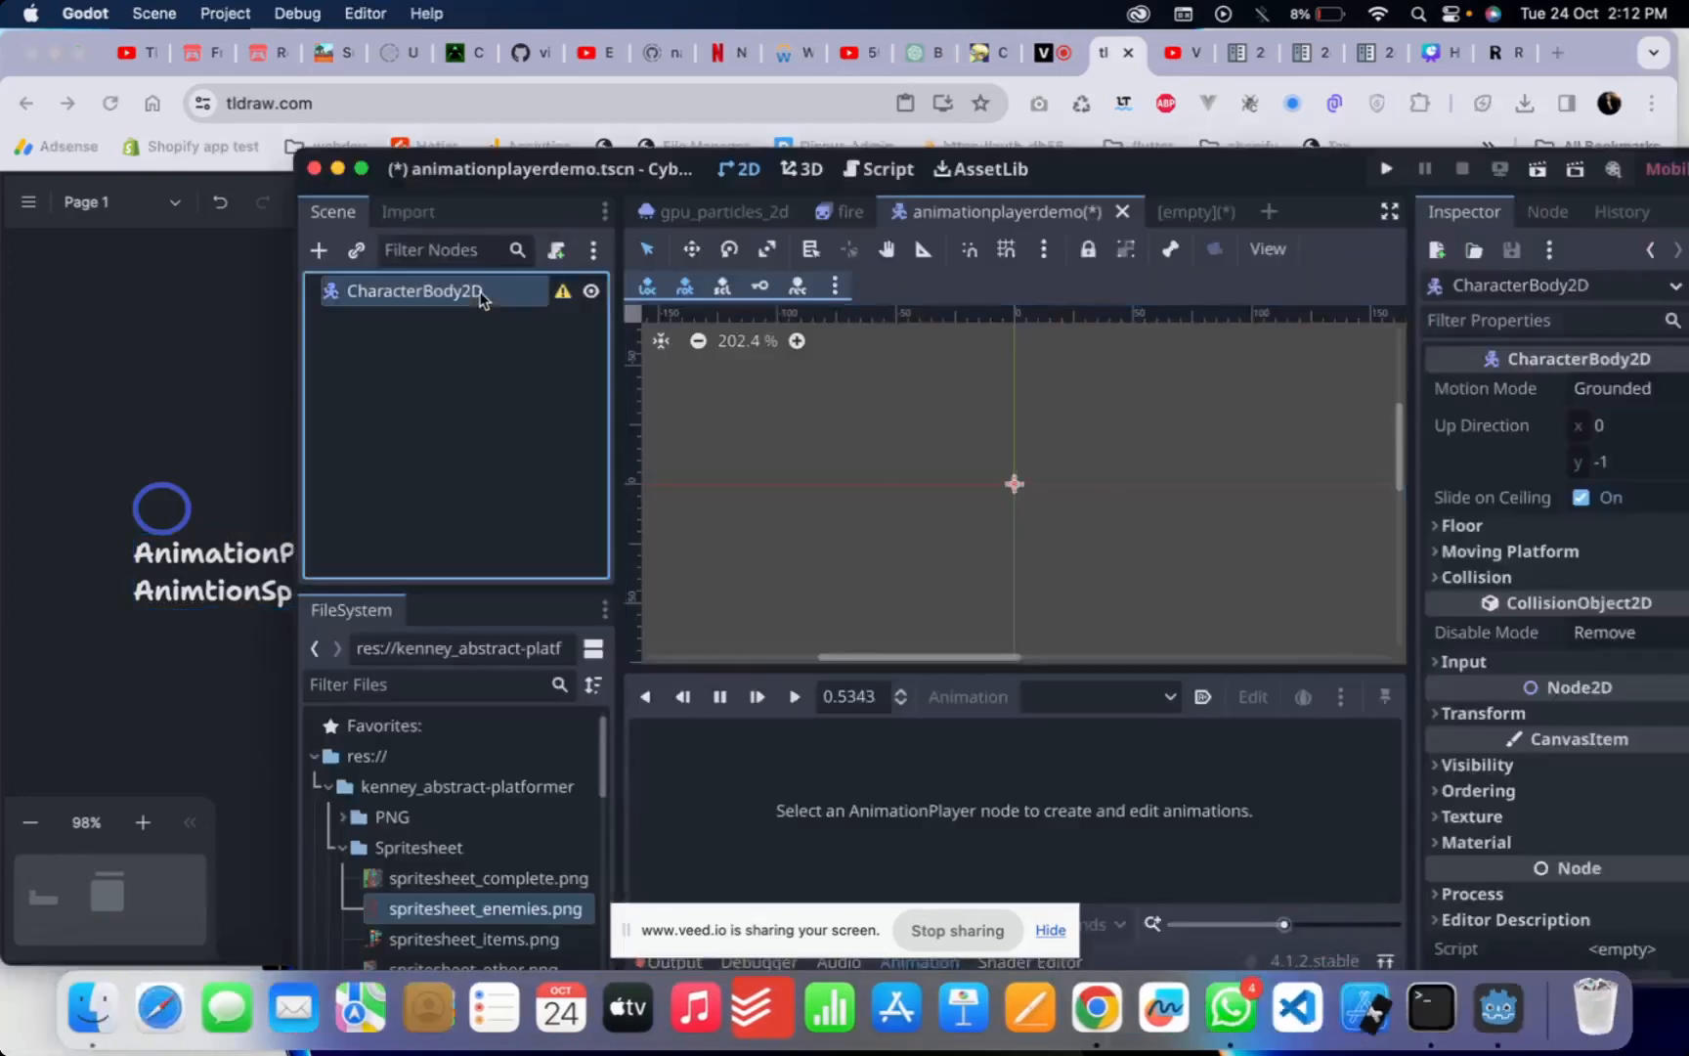
drag(1046, 171, 973, 153)
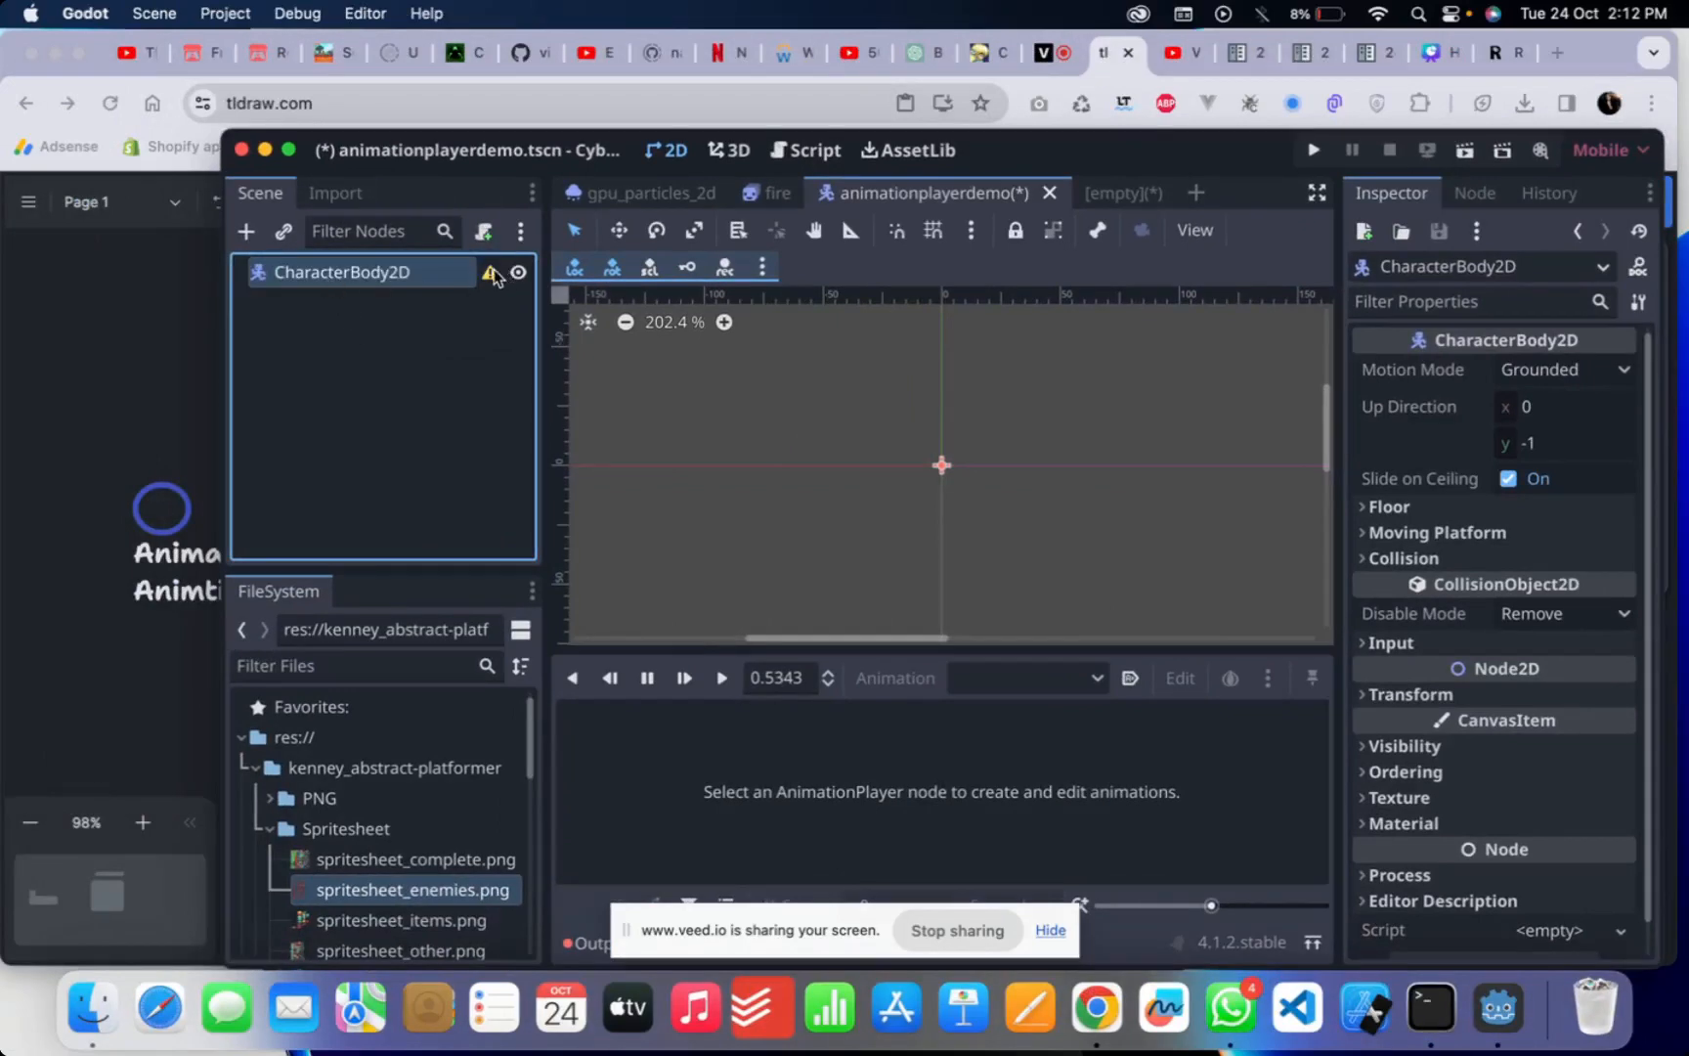
mouse_move(494, 277)
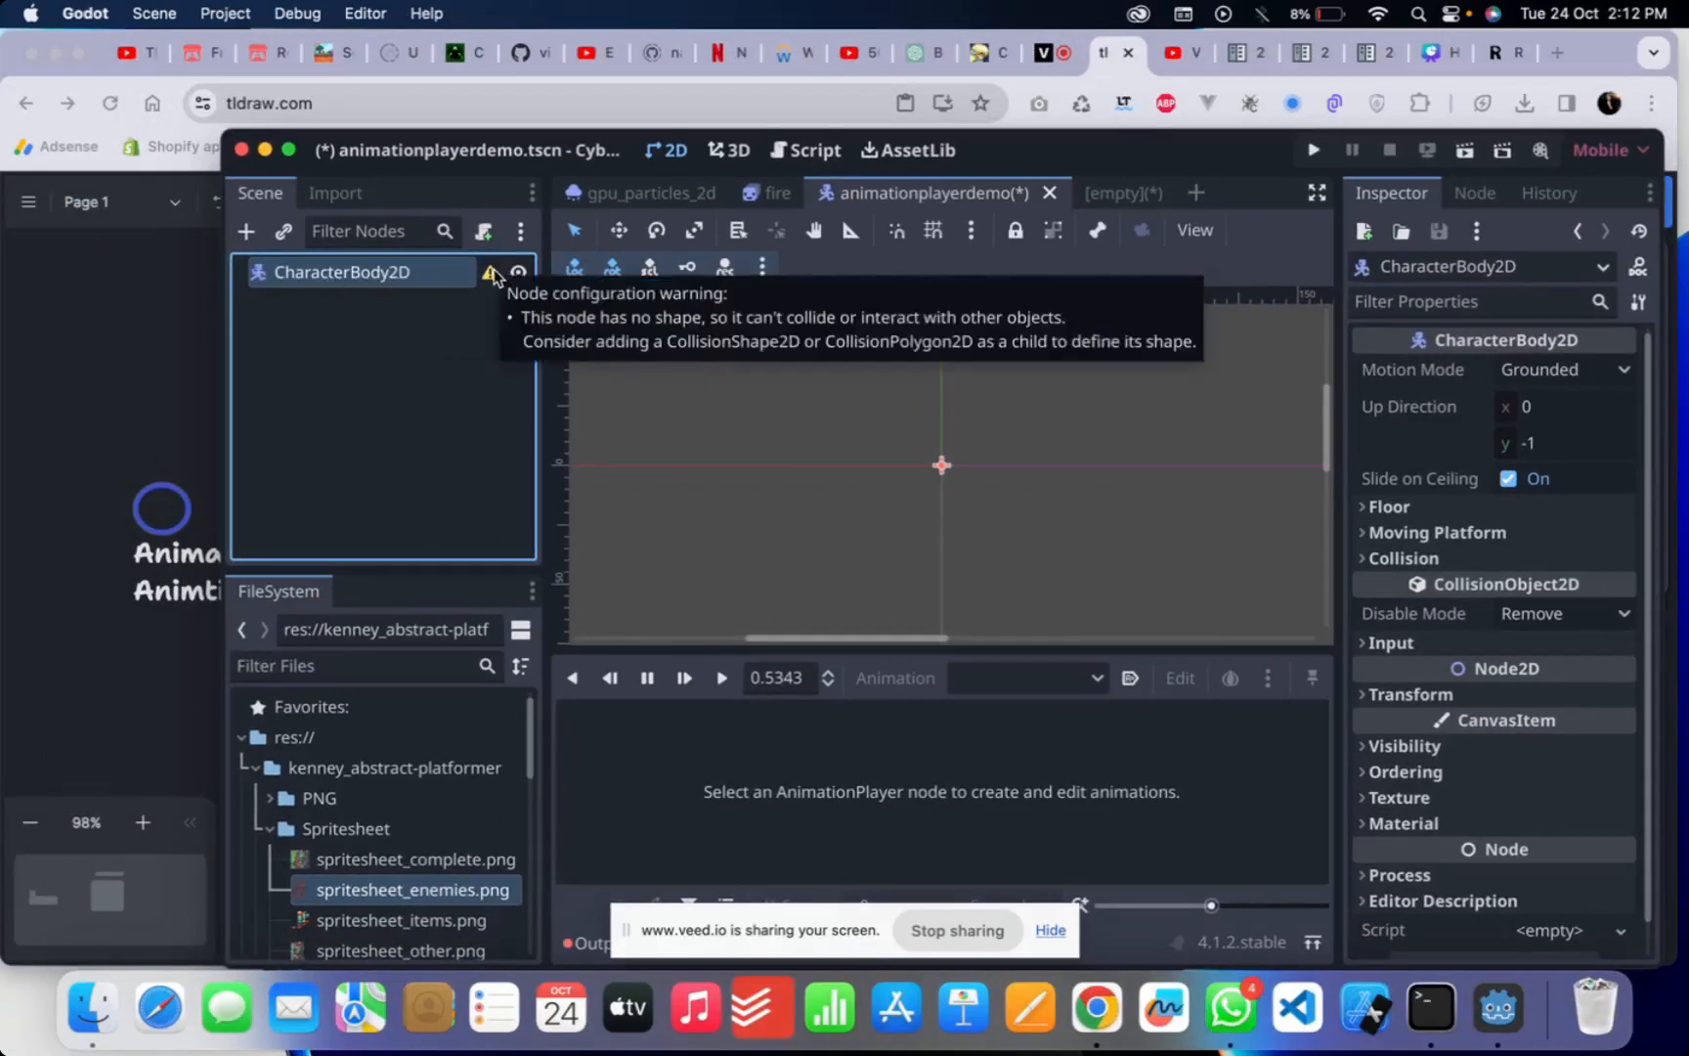
click(246, 231)
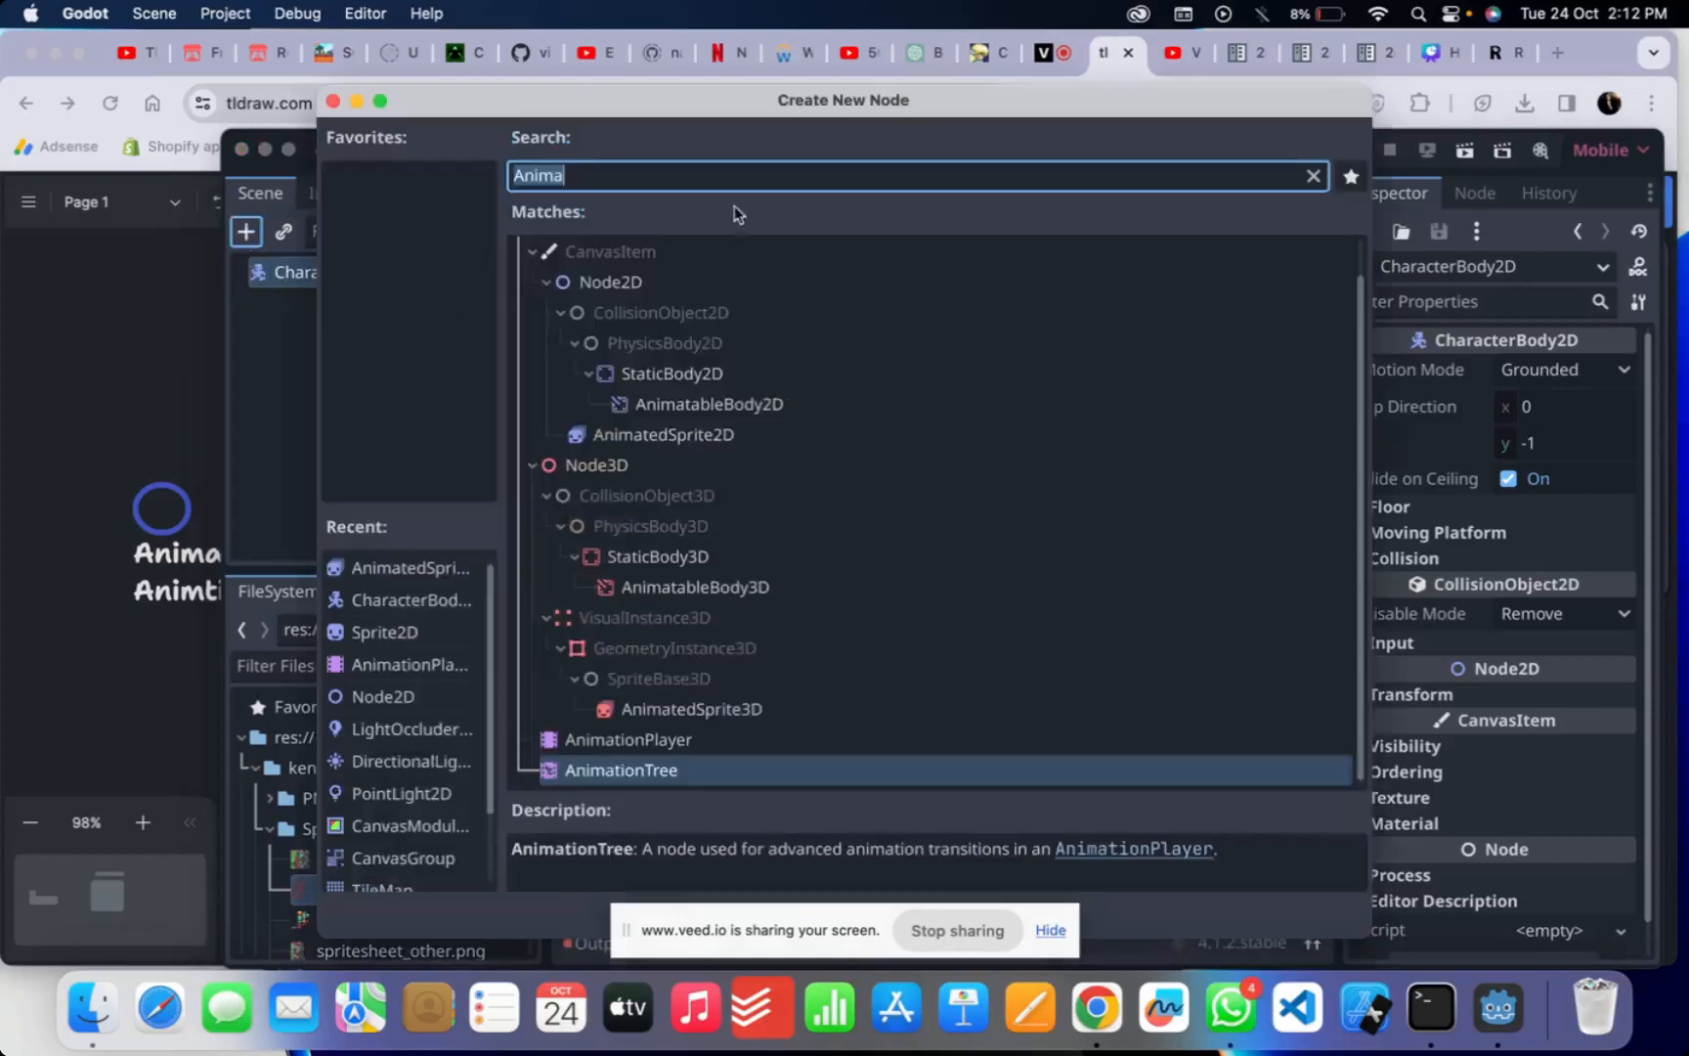
key(BackSpace)
text(spri)
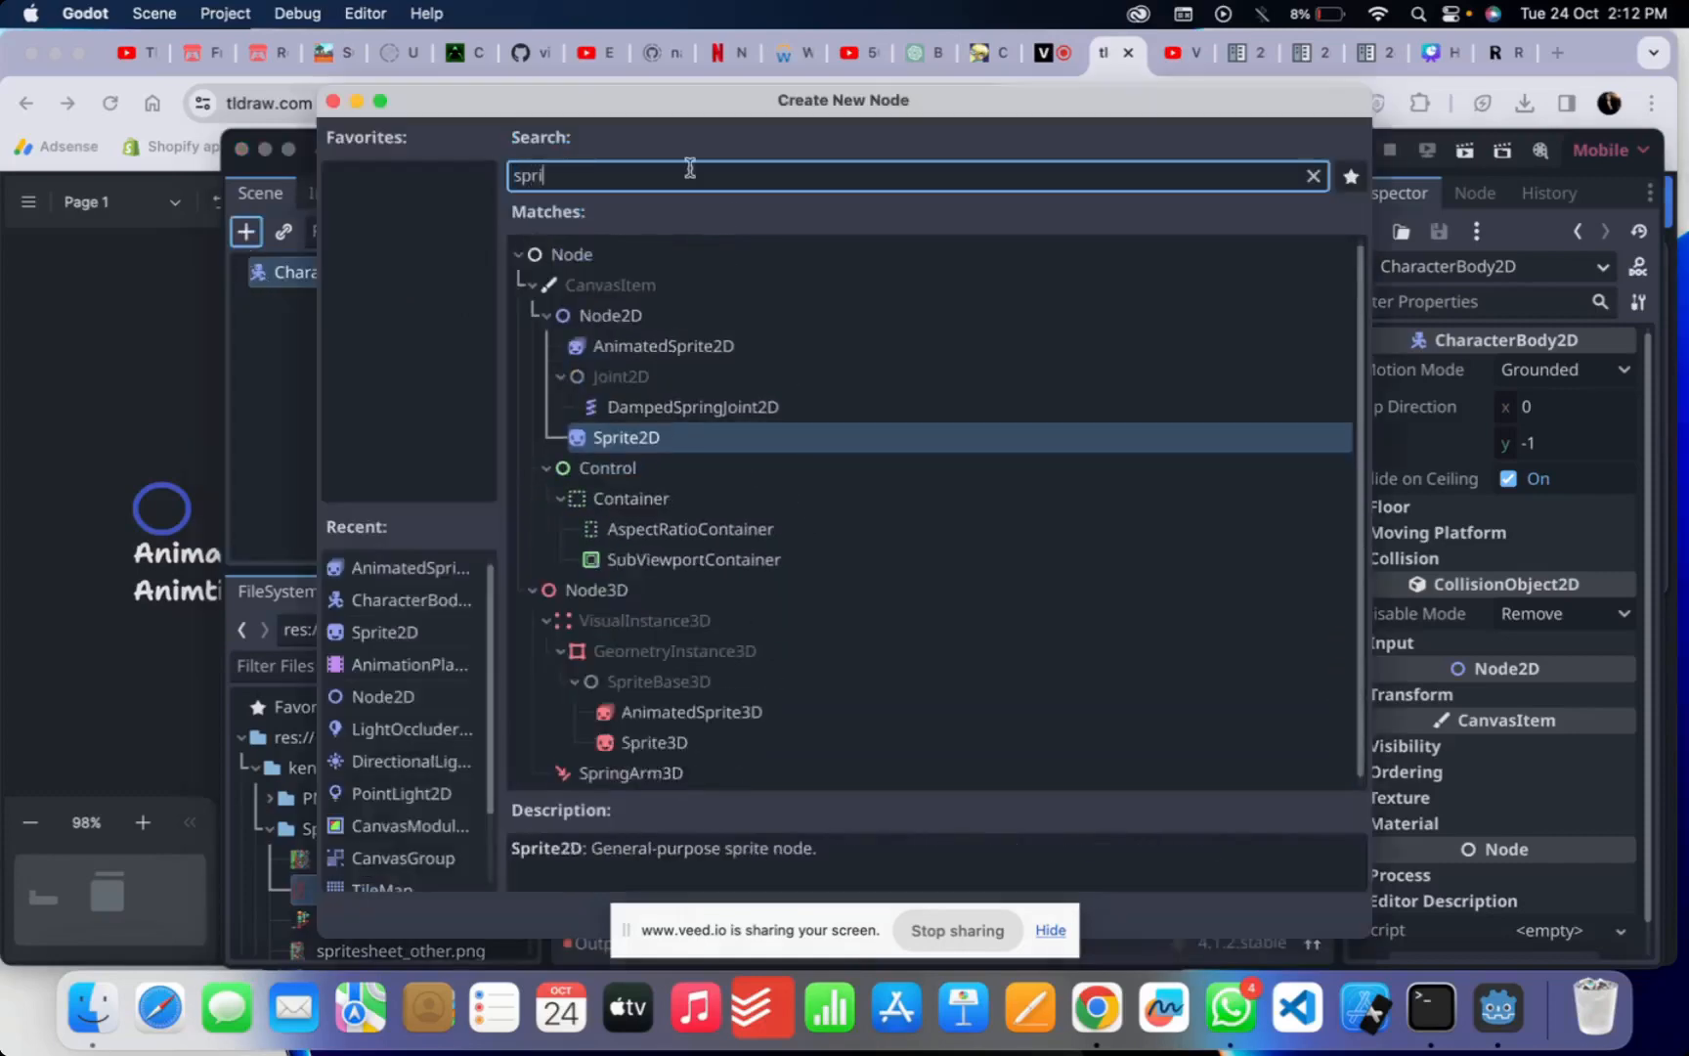
key(Return)
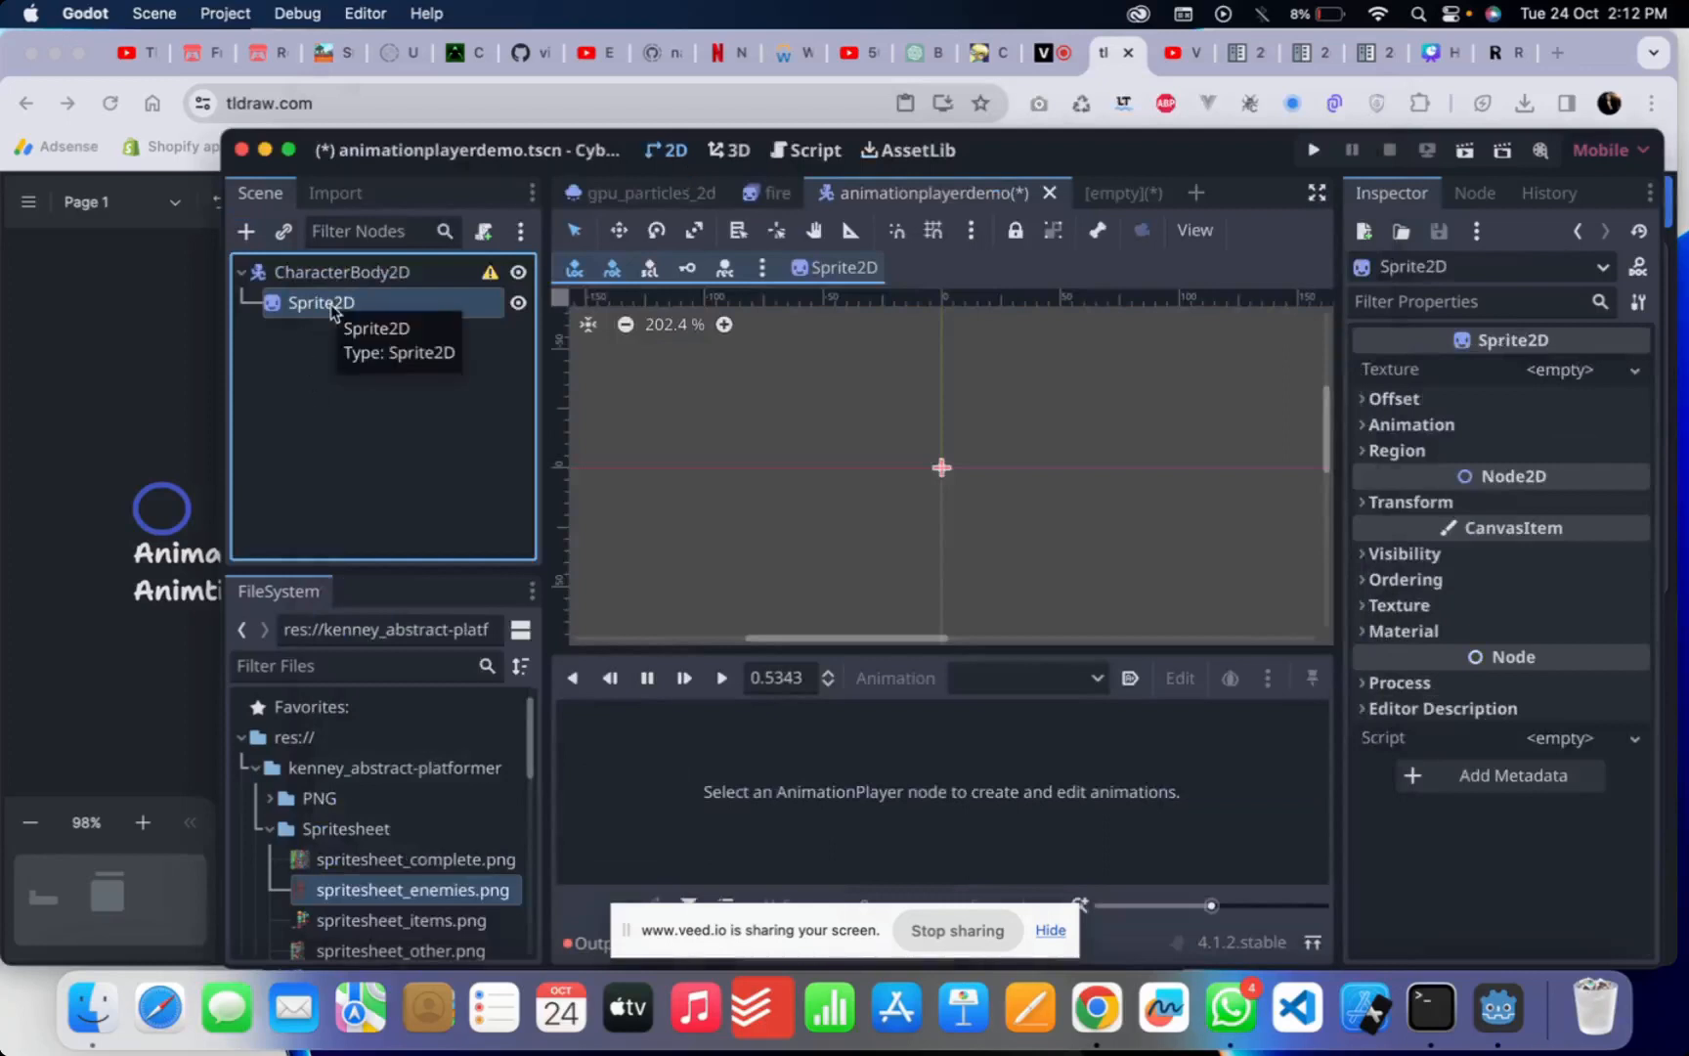
- Assign the project file 2d_animation_player-run.webp as the texture of the Sprite2D node
scroll(876, 505, down, 2)
scroll(876, 506, right, 2)
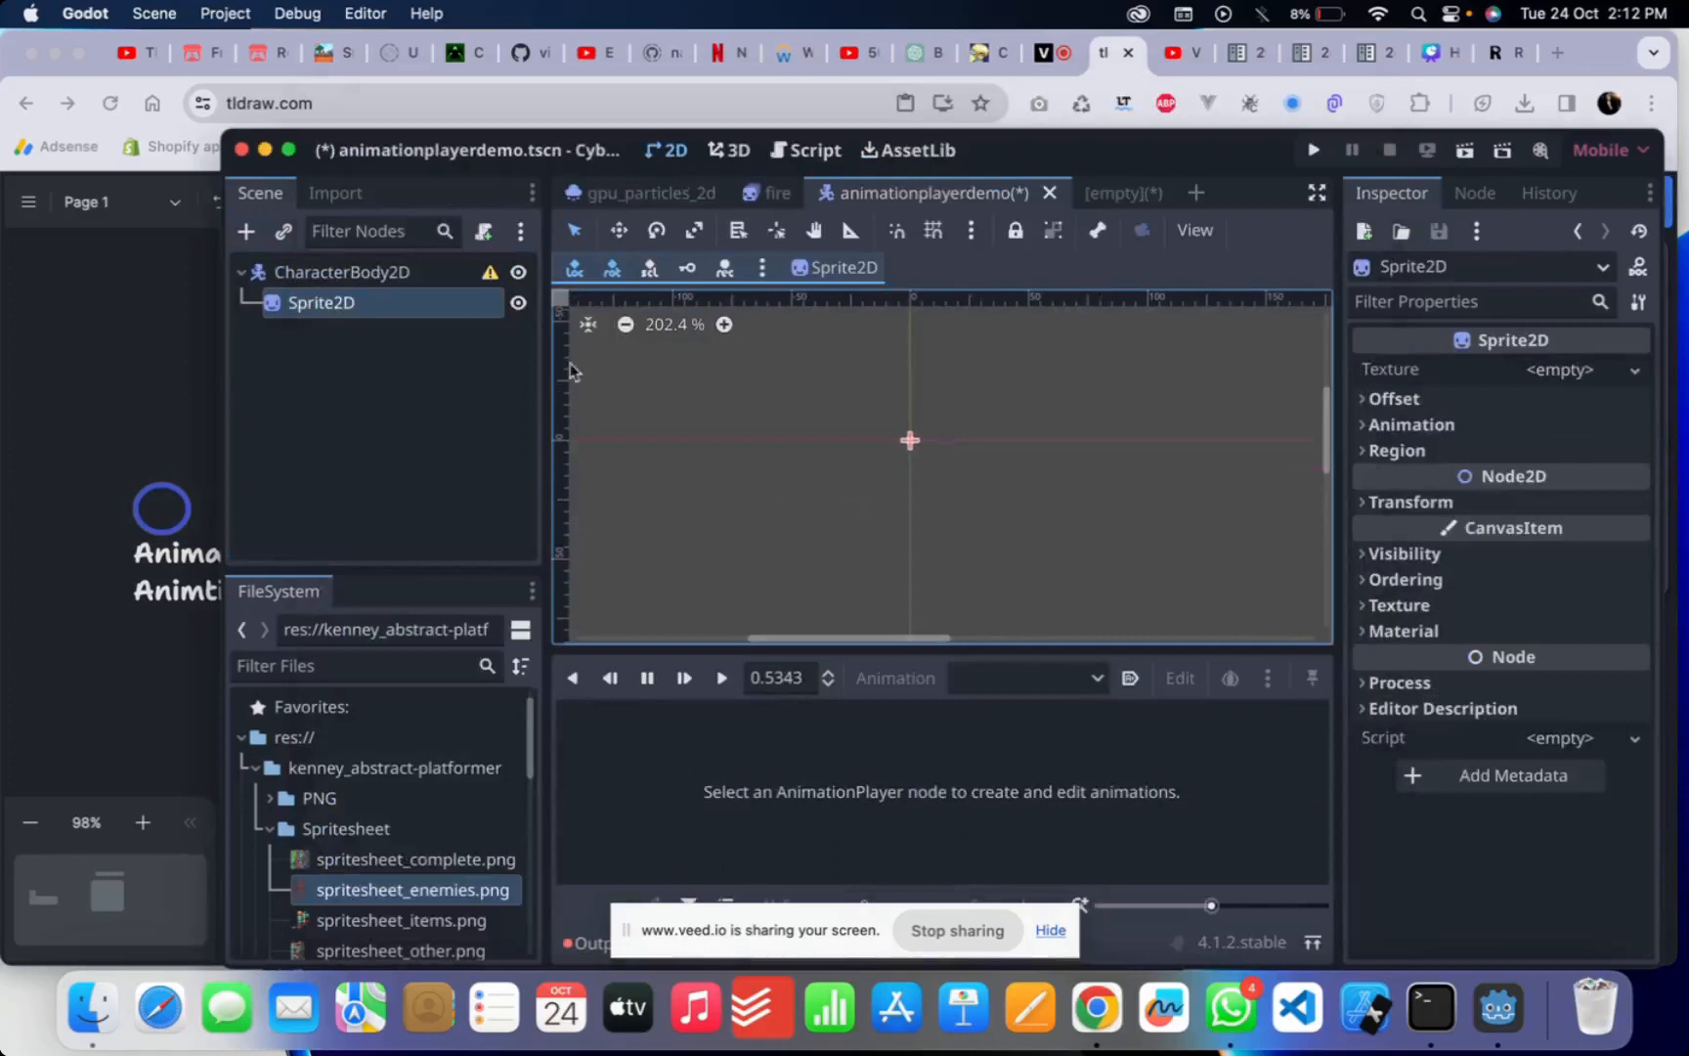
drag(1152, 143, 1099, 45)
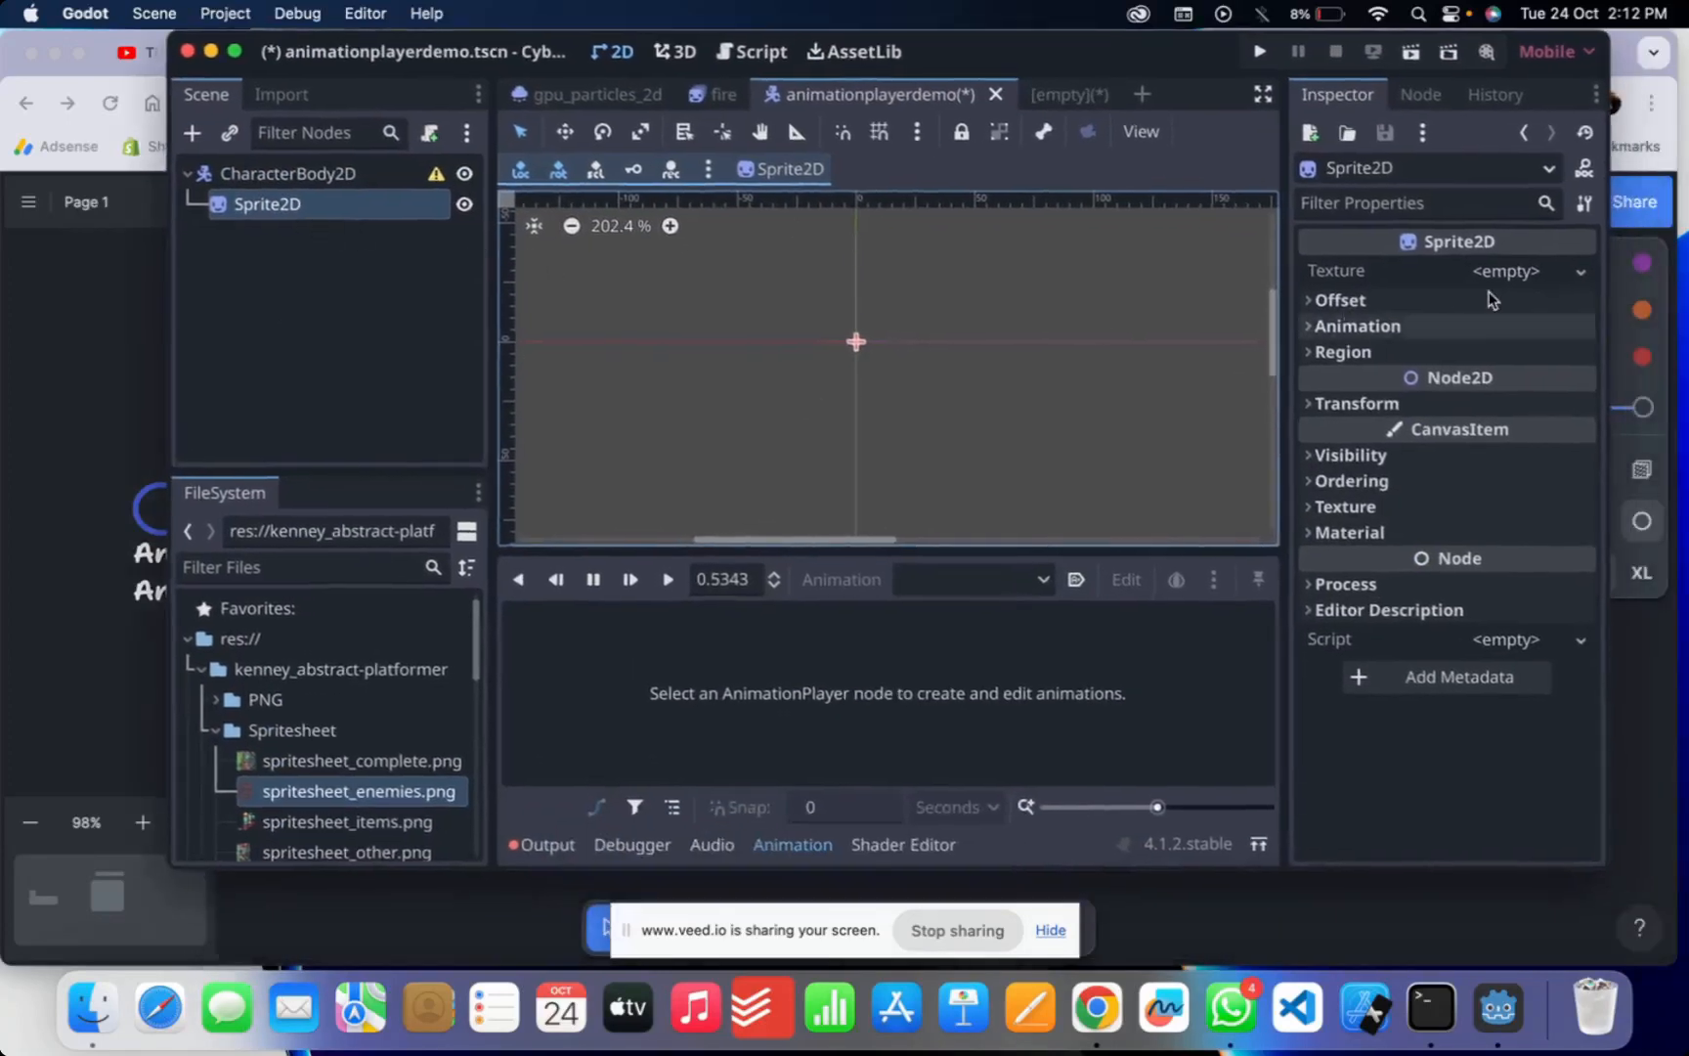
scroll(286, 753, down, 5)
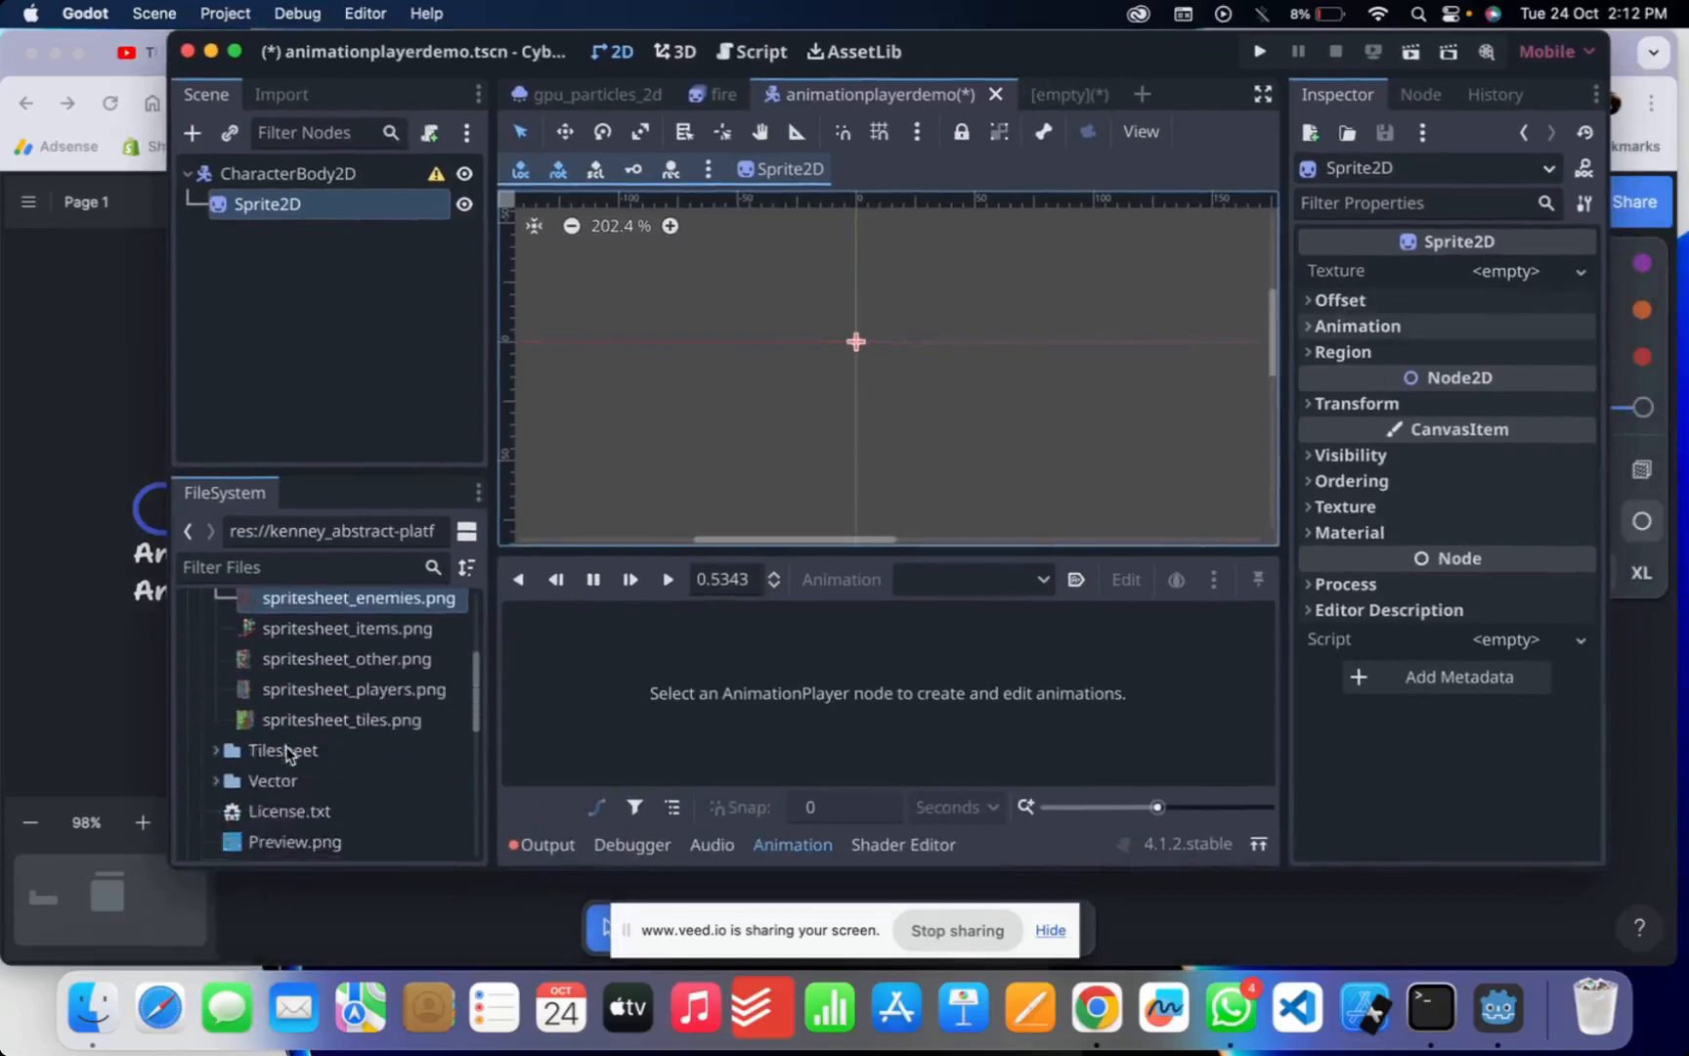
scroll(287, 753, down, 1)
scroll(286, 753, up, 2)
scroll(287, 753, down, 3)
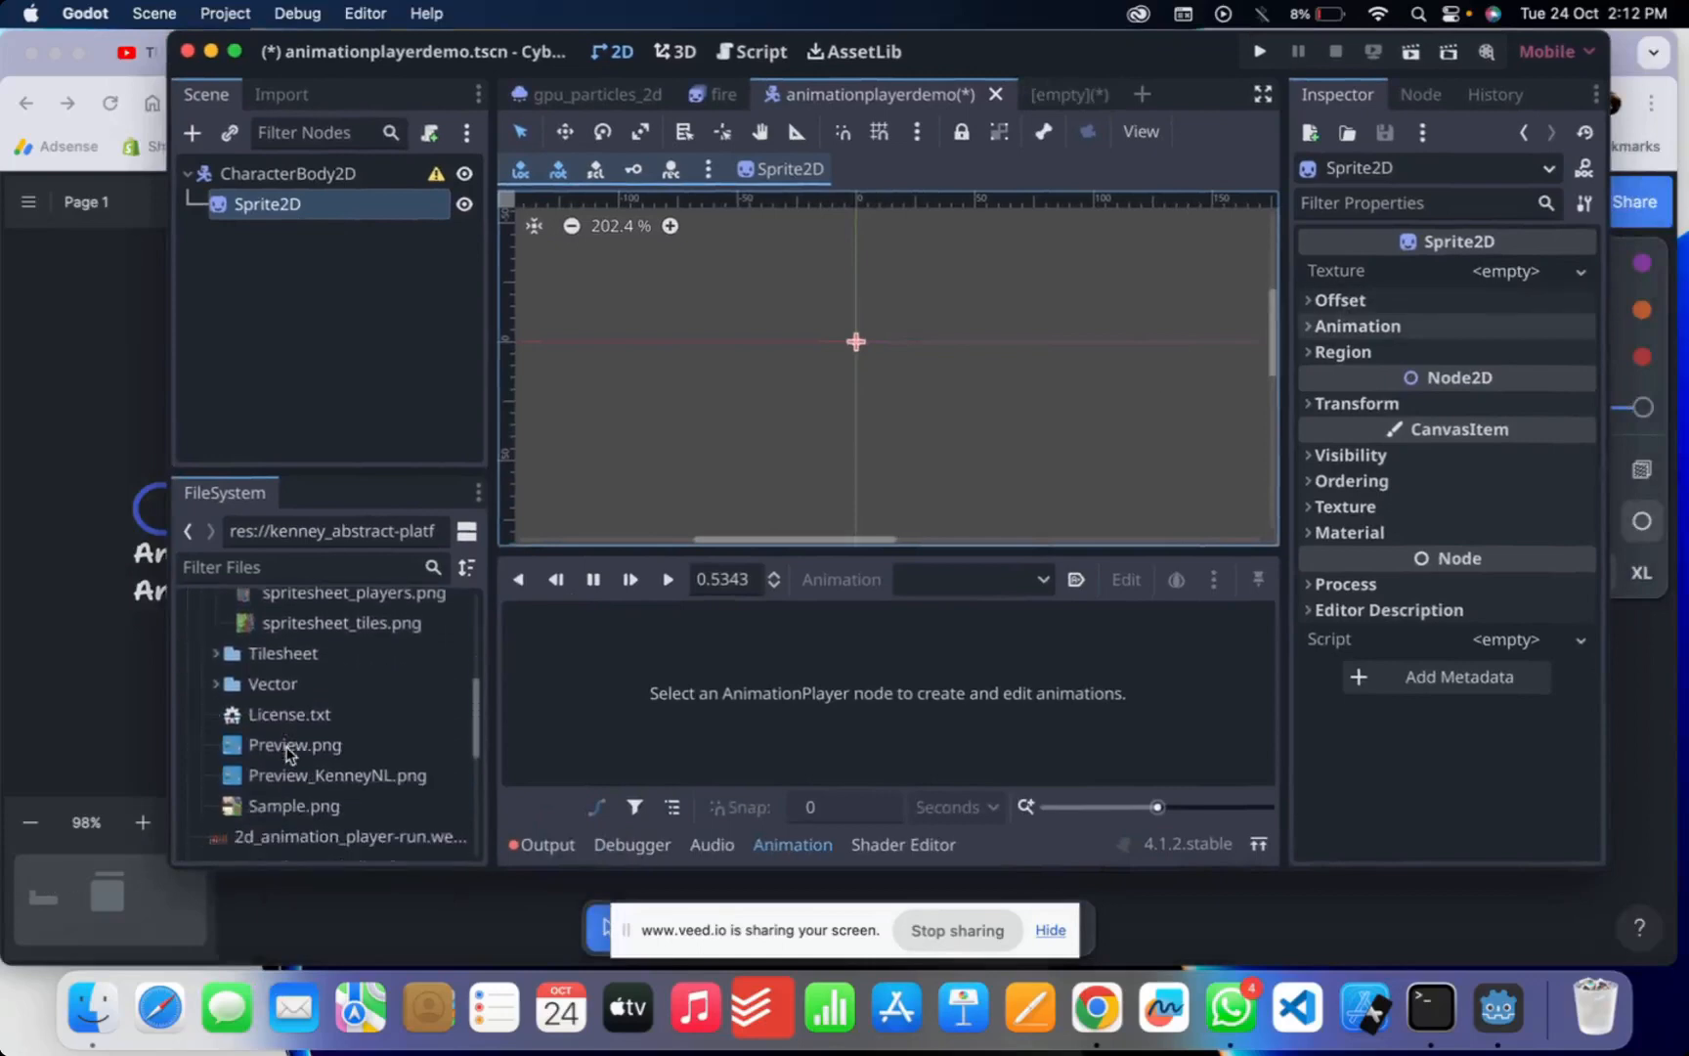
scroll(338, 677, up, 4)
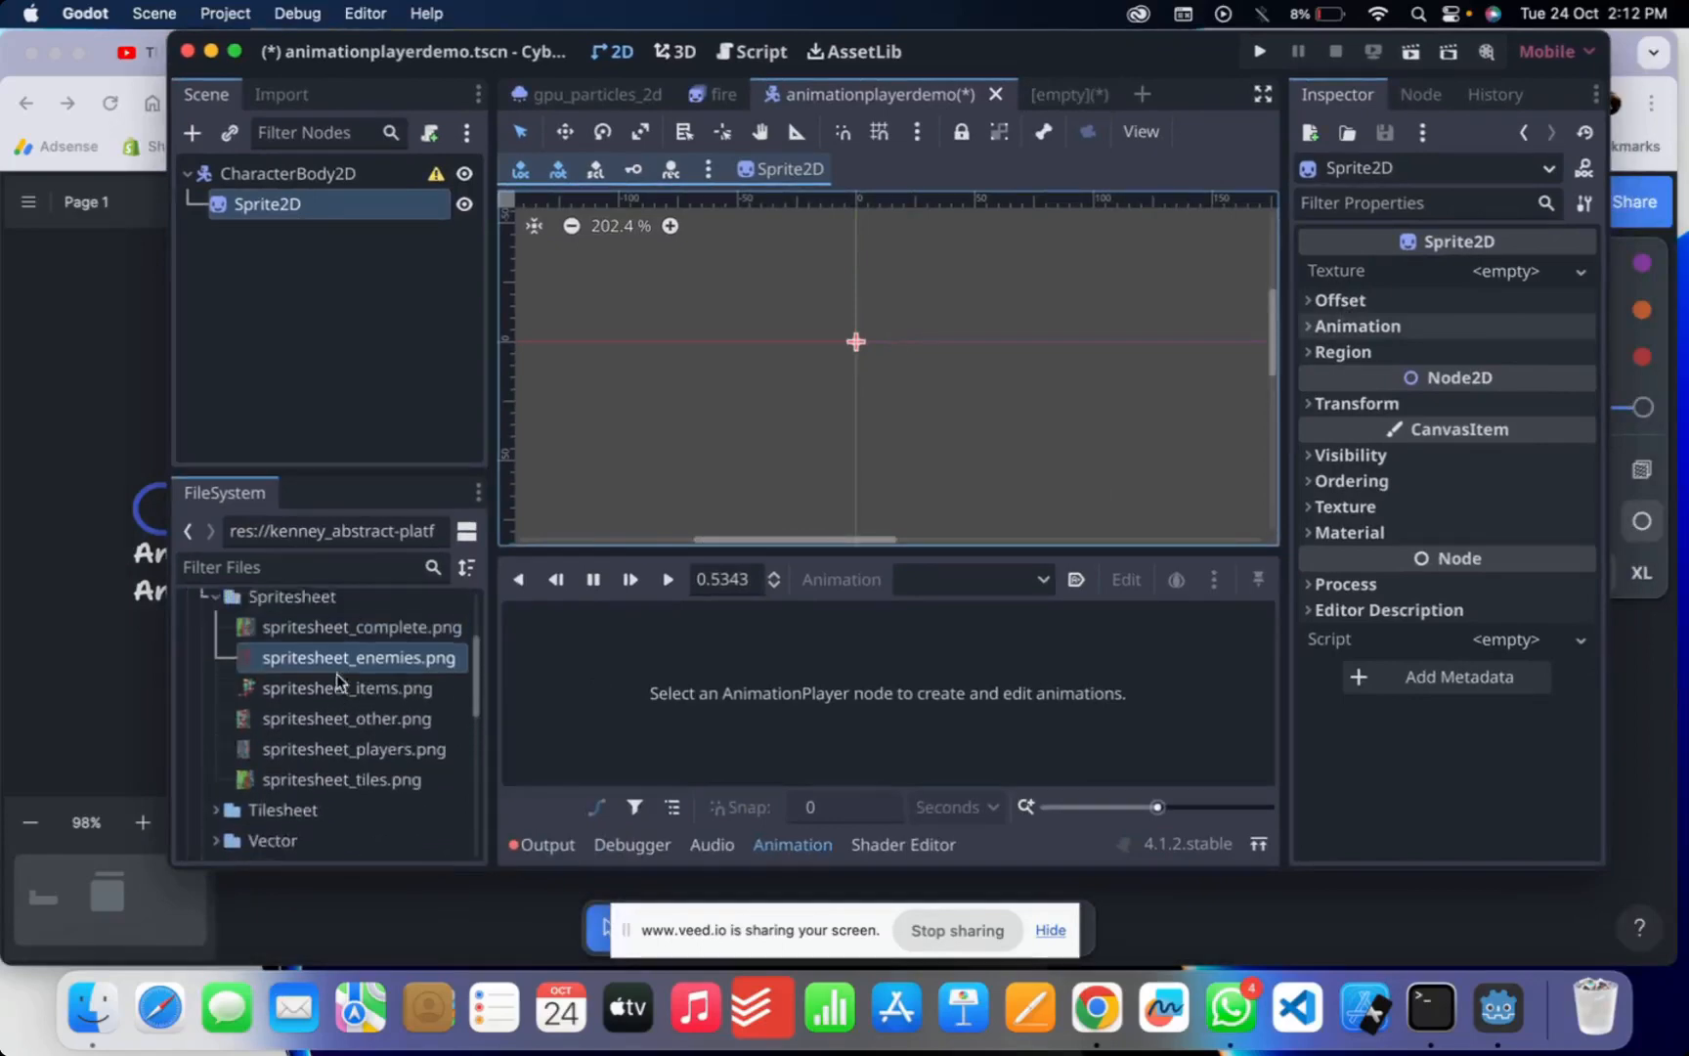
scroll(337, 678, up, 3)
scroll(283, 758, down, 8)
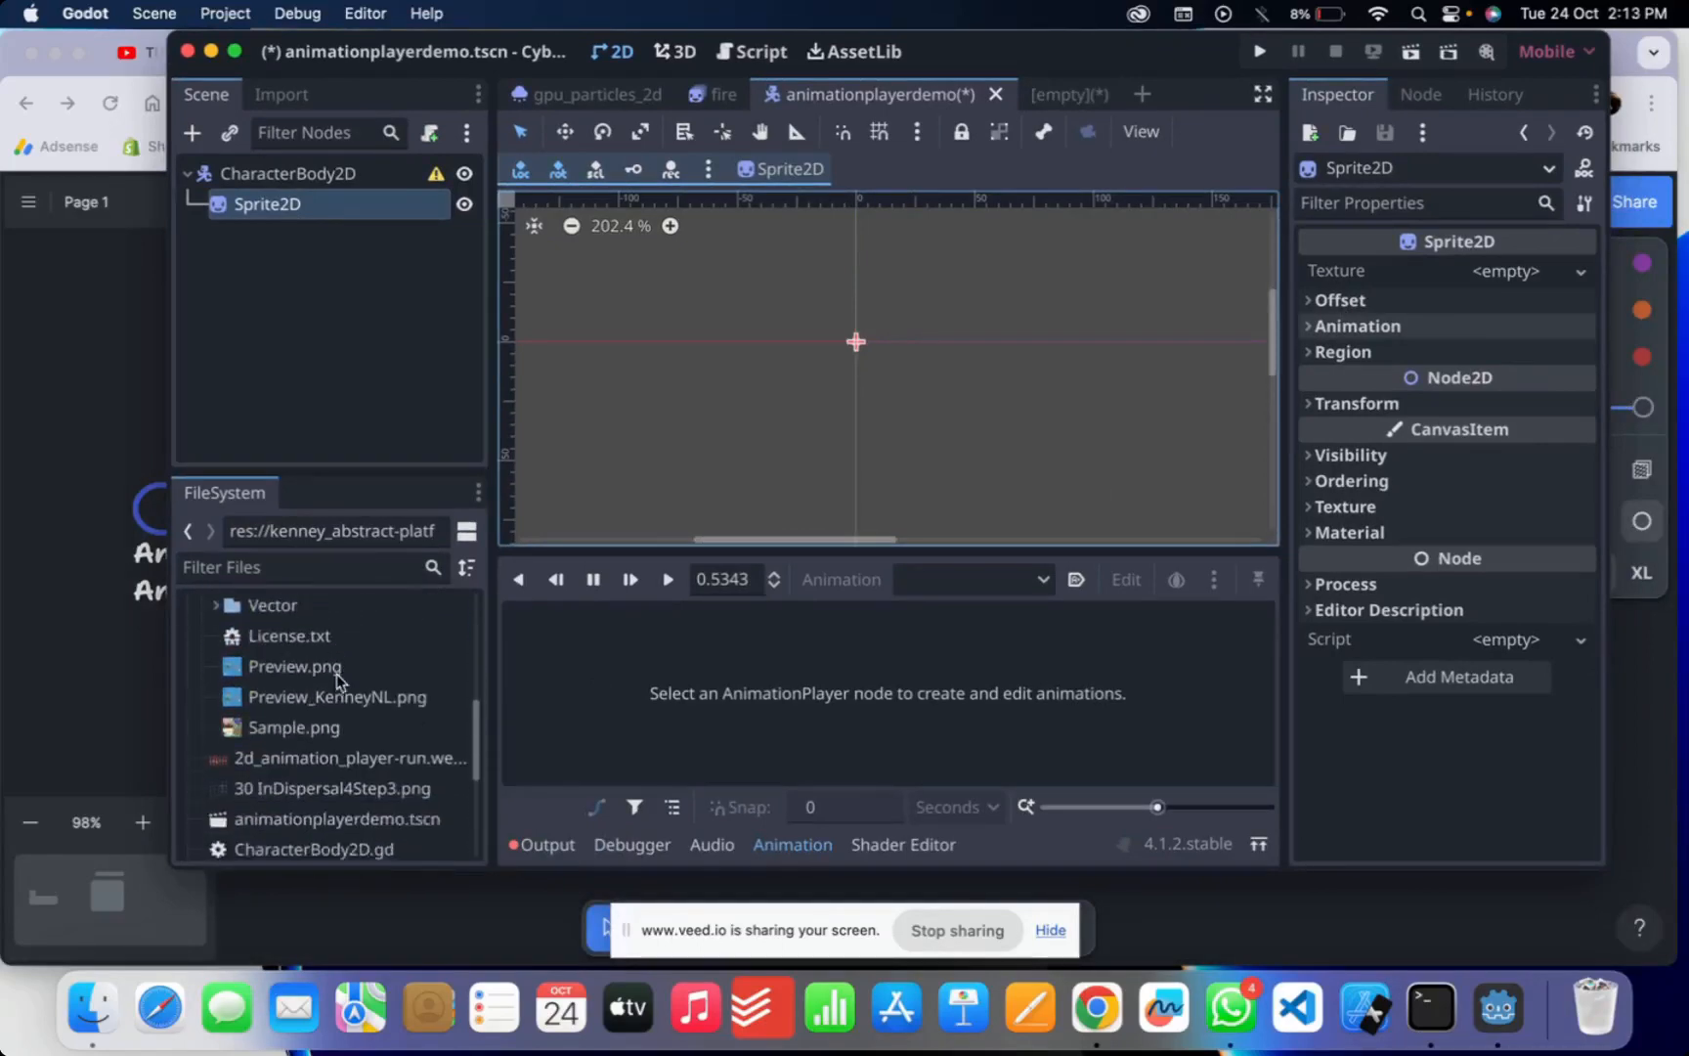
click(277, 758)
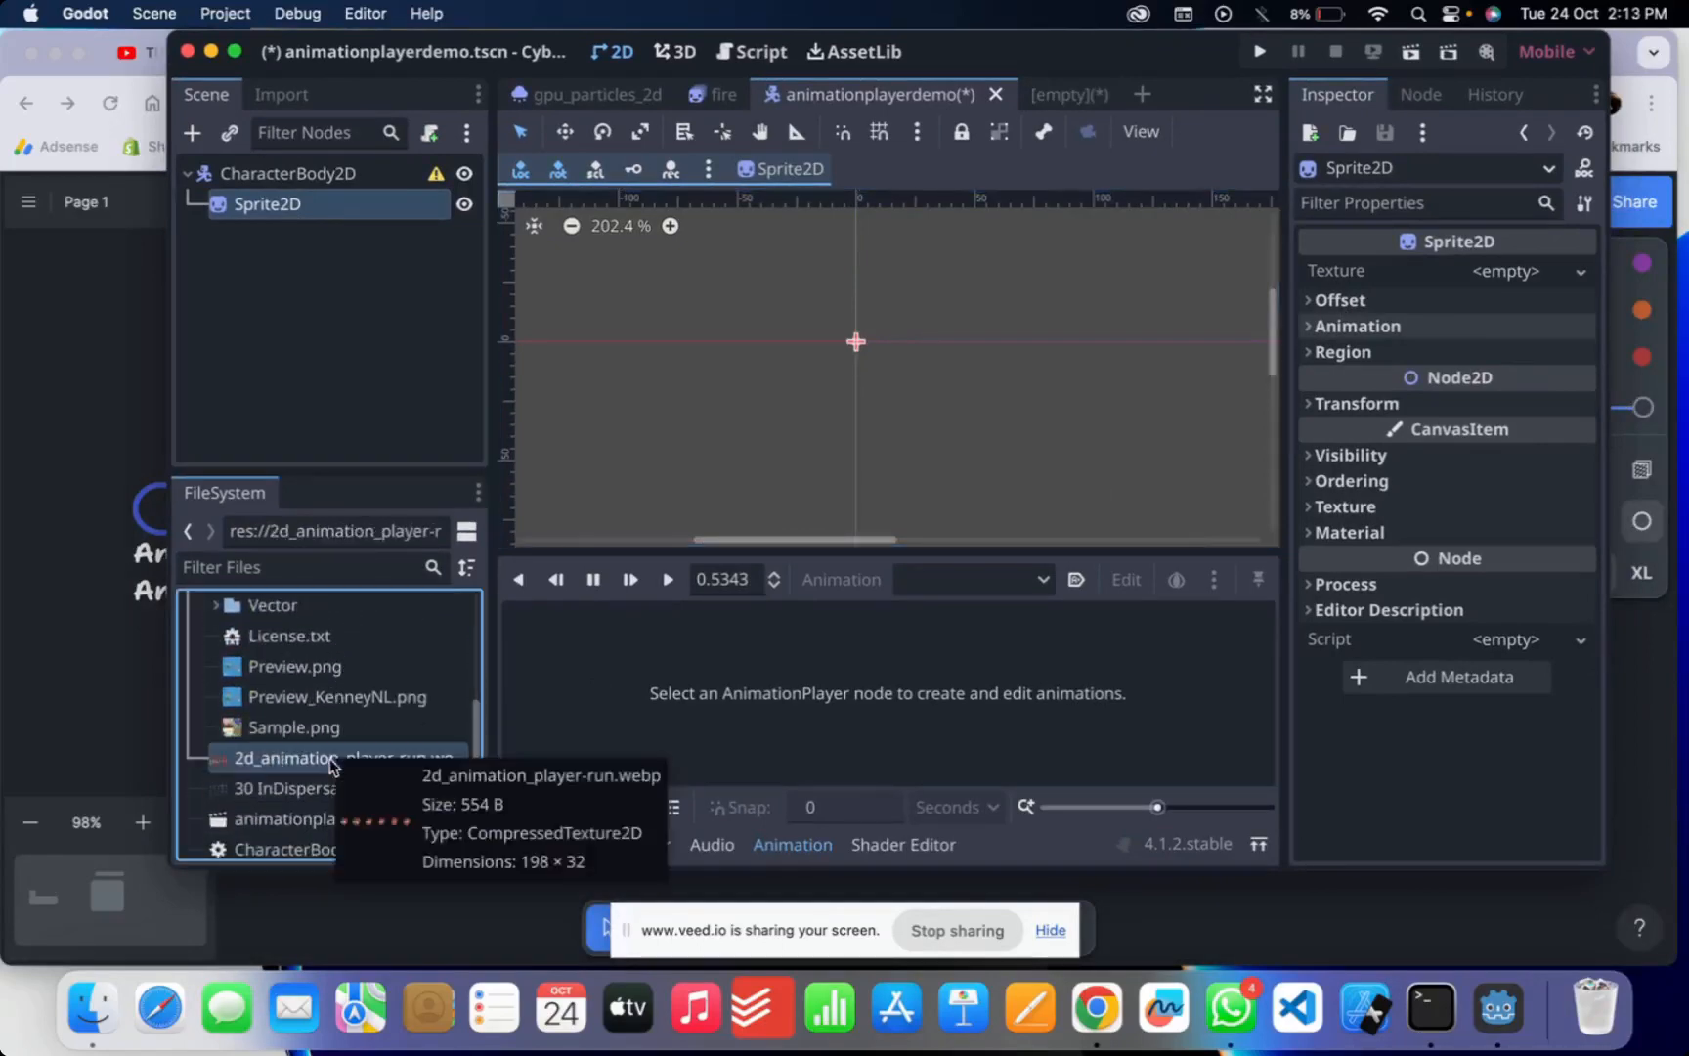
drag(331, 757, 1482, 275)
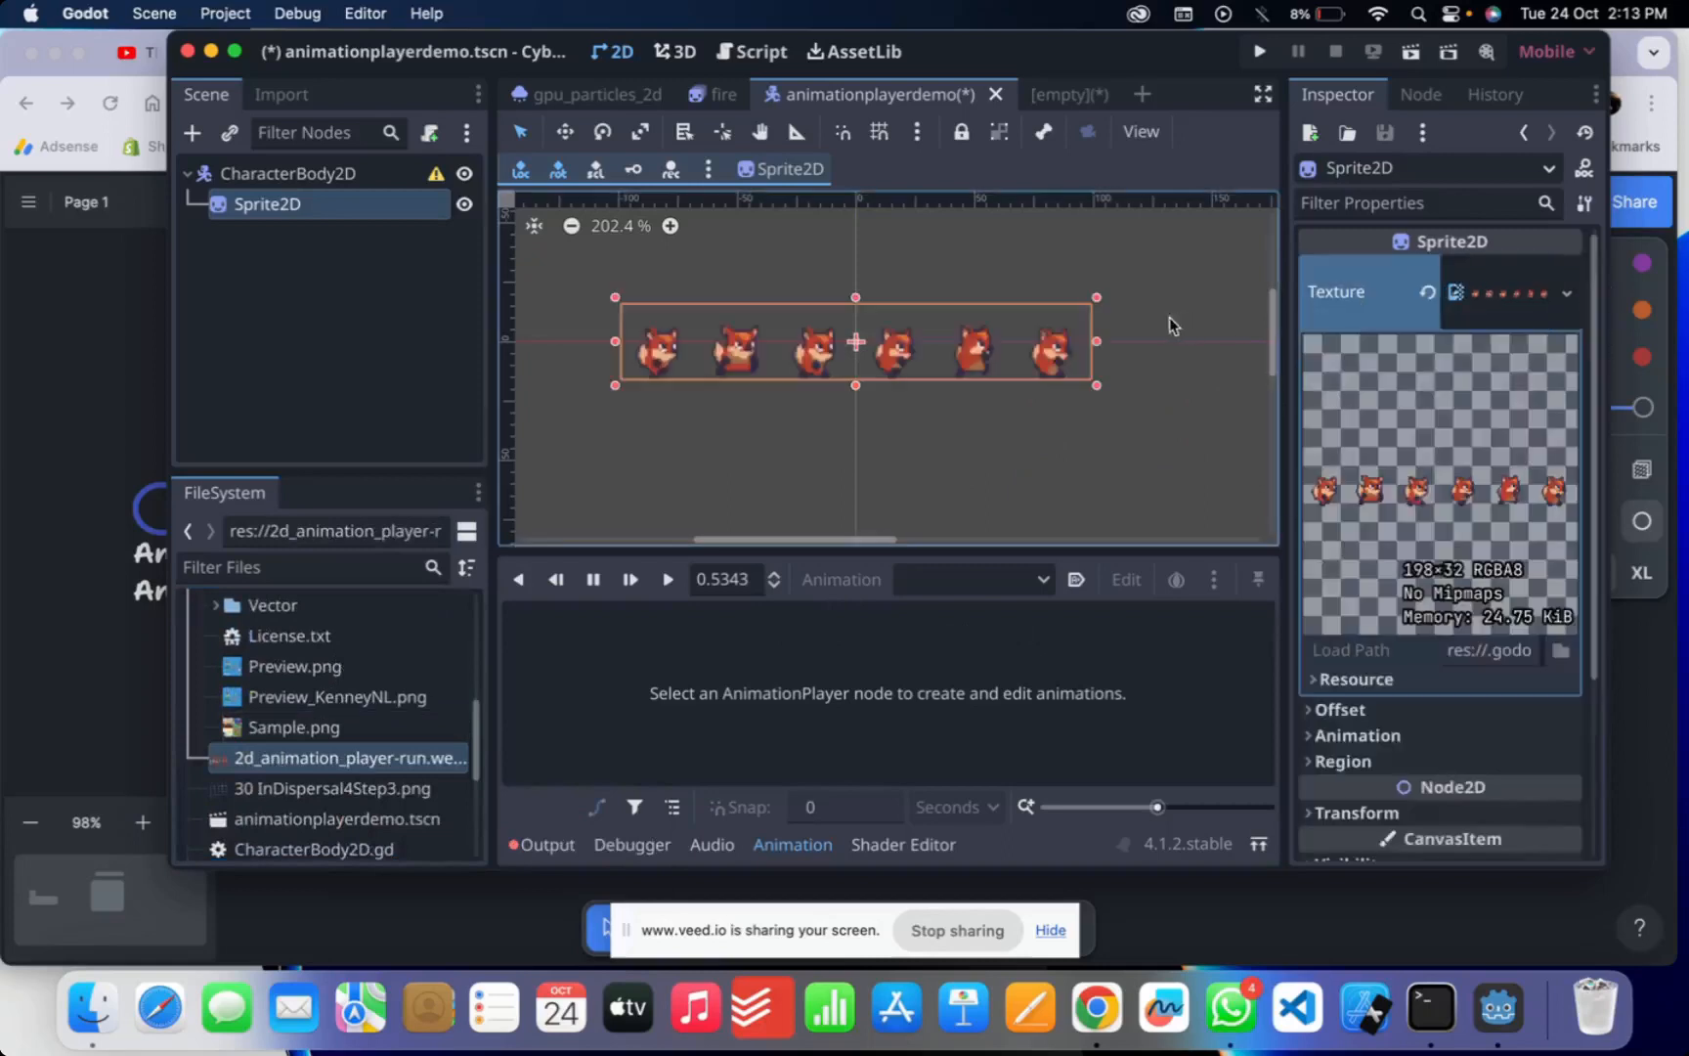
- Switch to Chrome to view the source image 2d_animation_player-run.png from the Godot documentation, and return to Godot
click(101, 418)
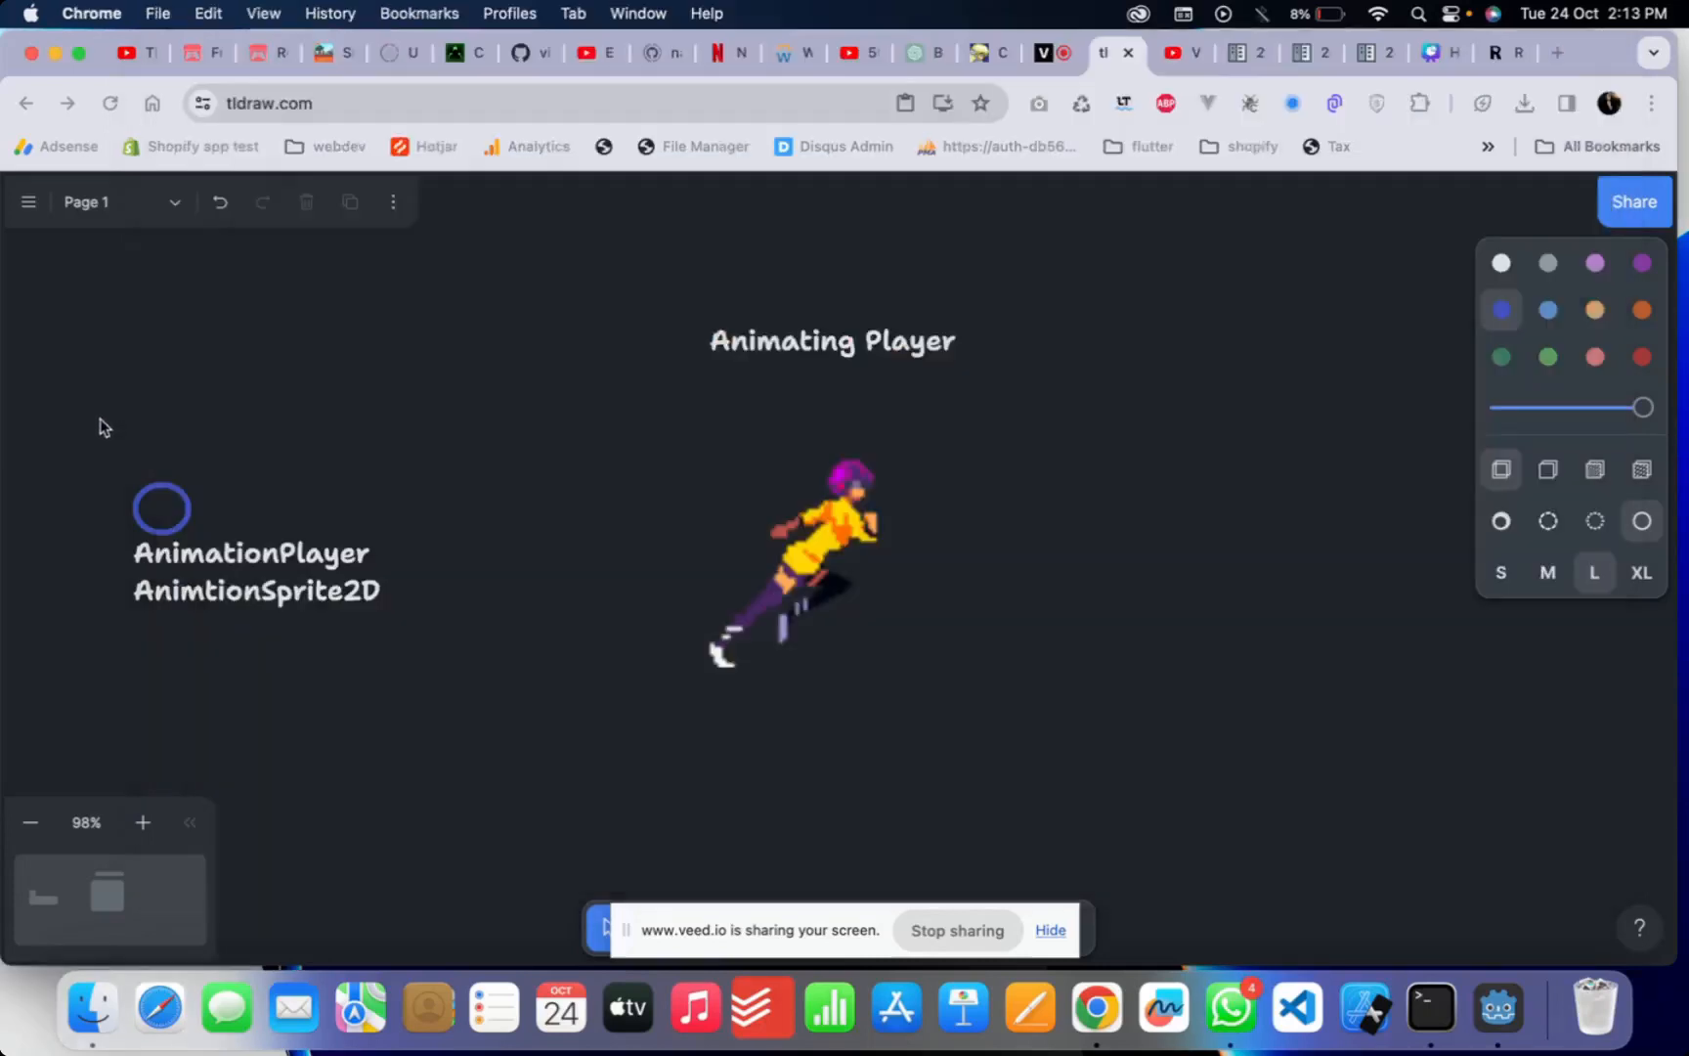
click(1305, 62)
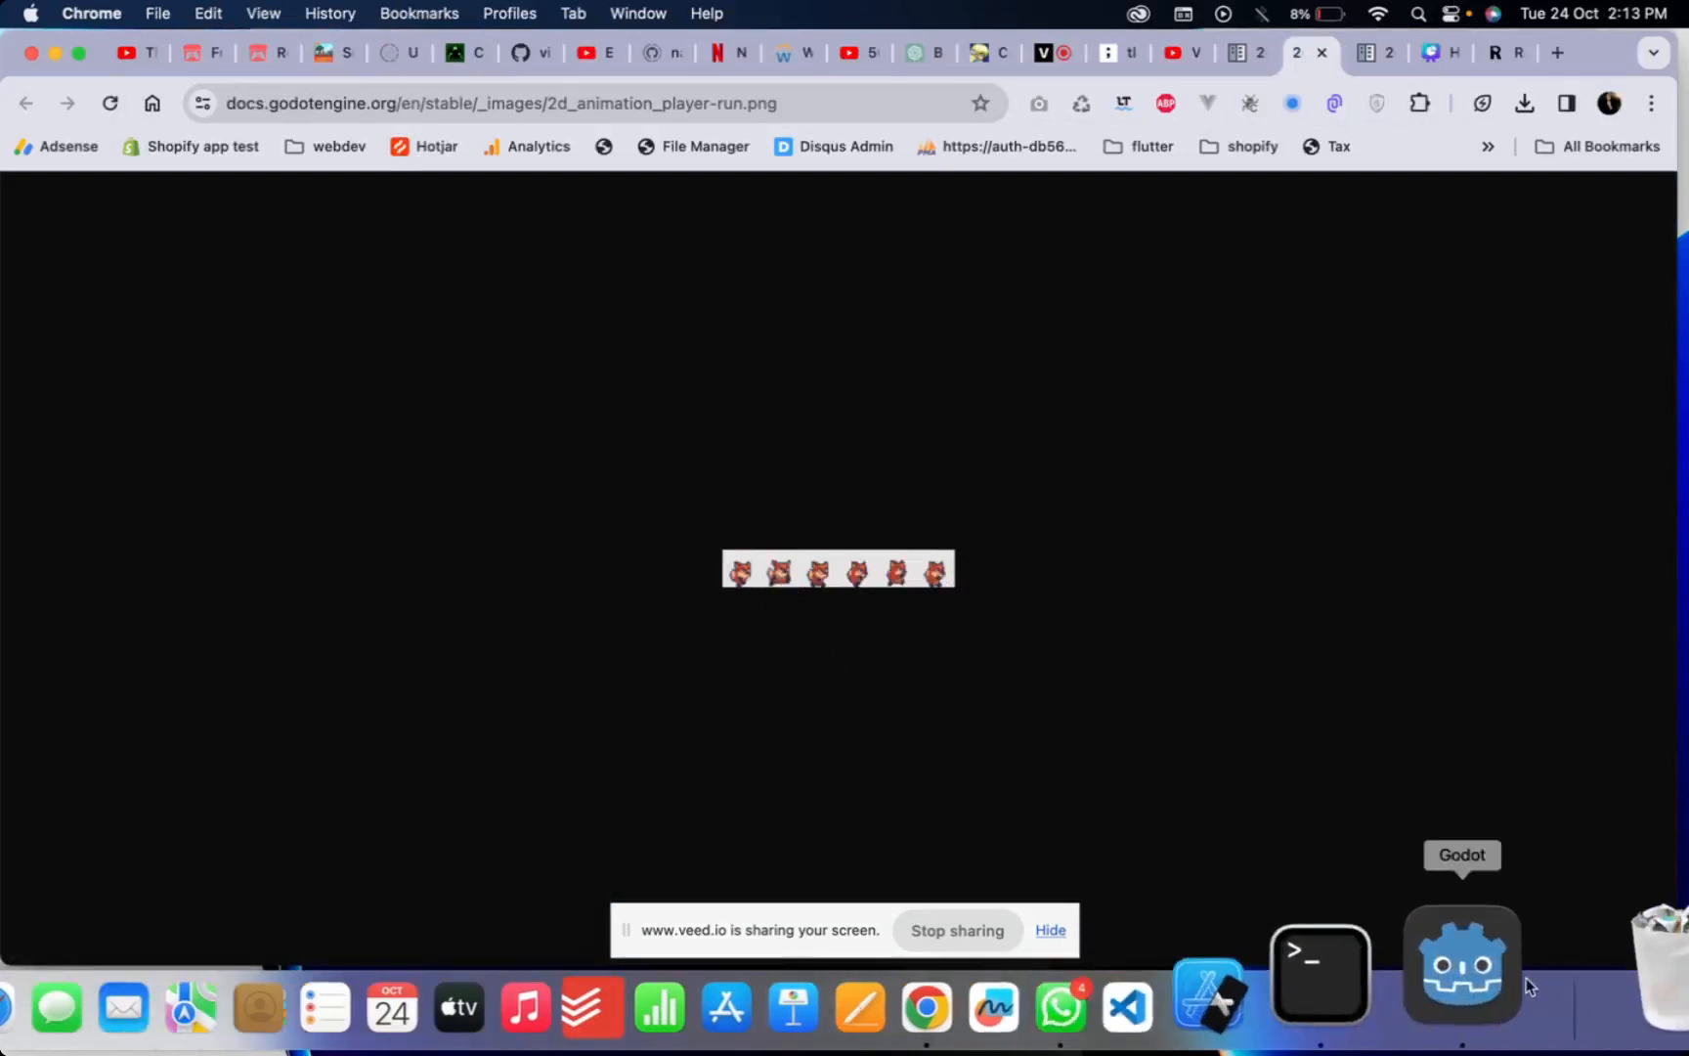
click(1526, 978)
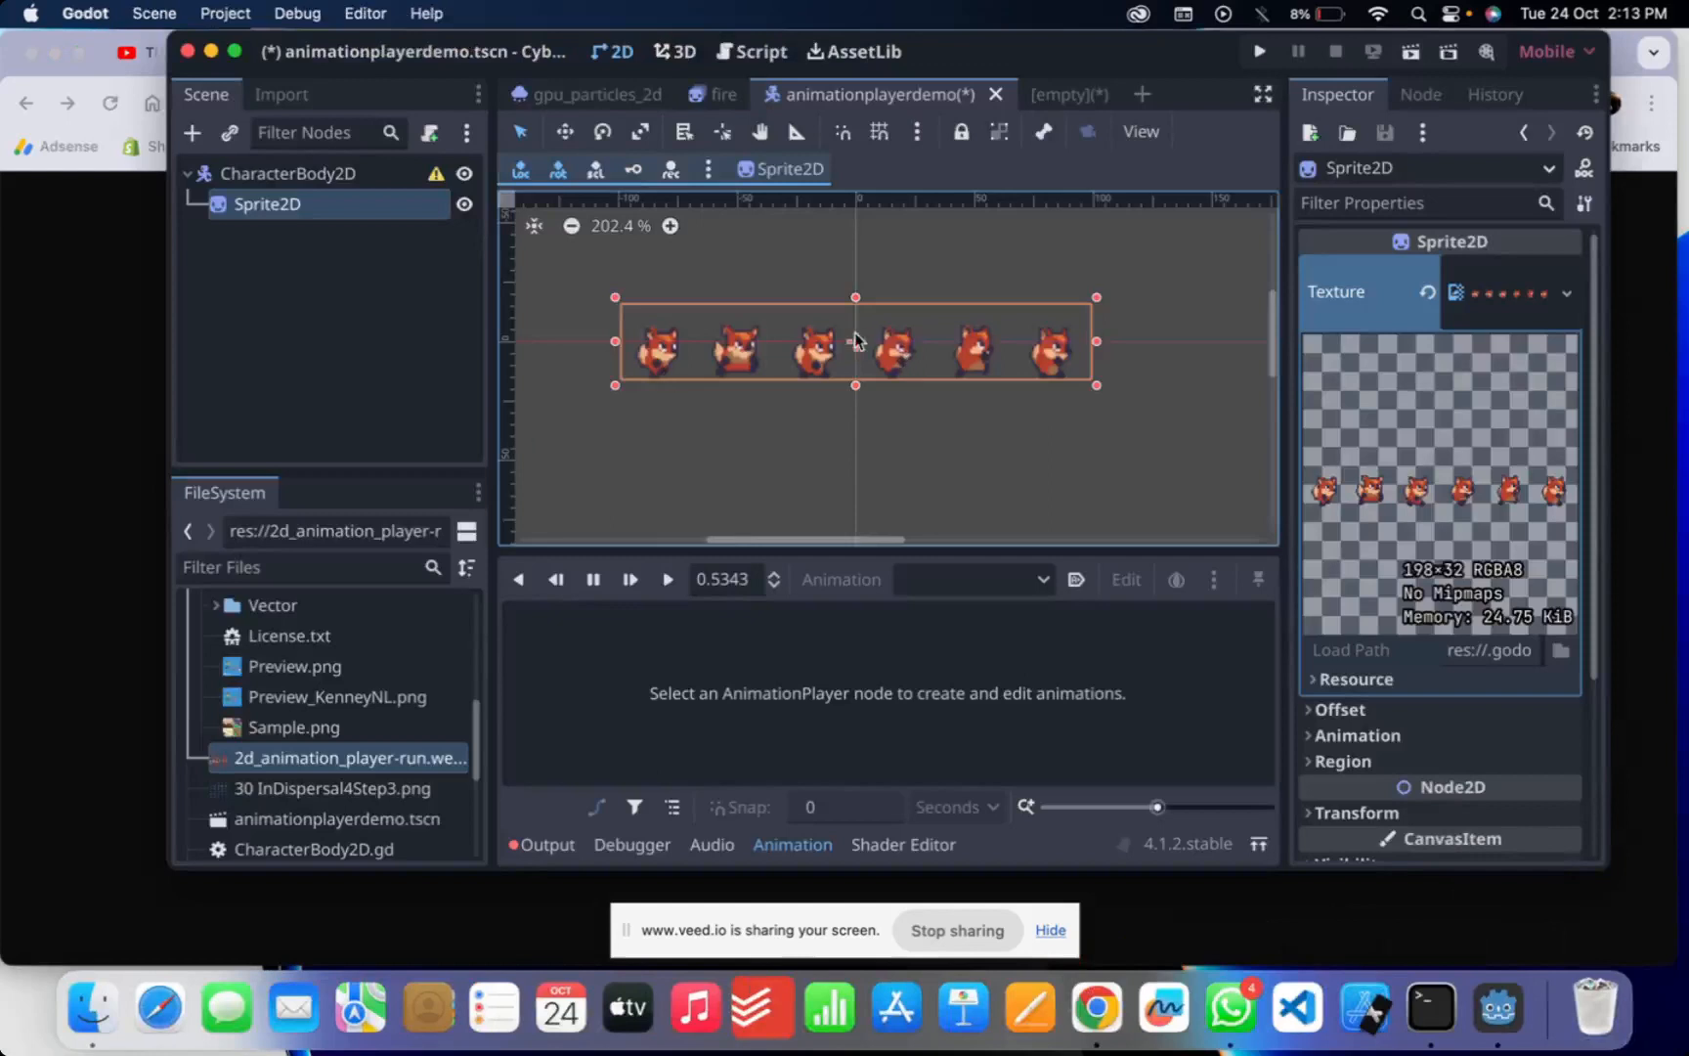
- Move the CharacterBody2D with its fox sprites away from the origin and bring it back close to the origin
drag(855, 340, 1083, 387)
scroll(1036, 332, down, 3)
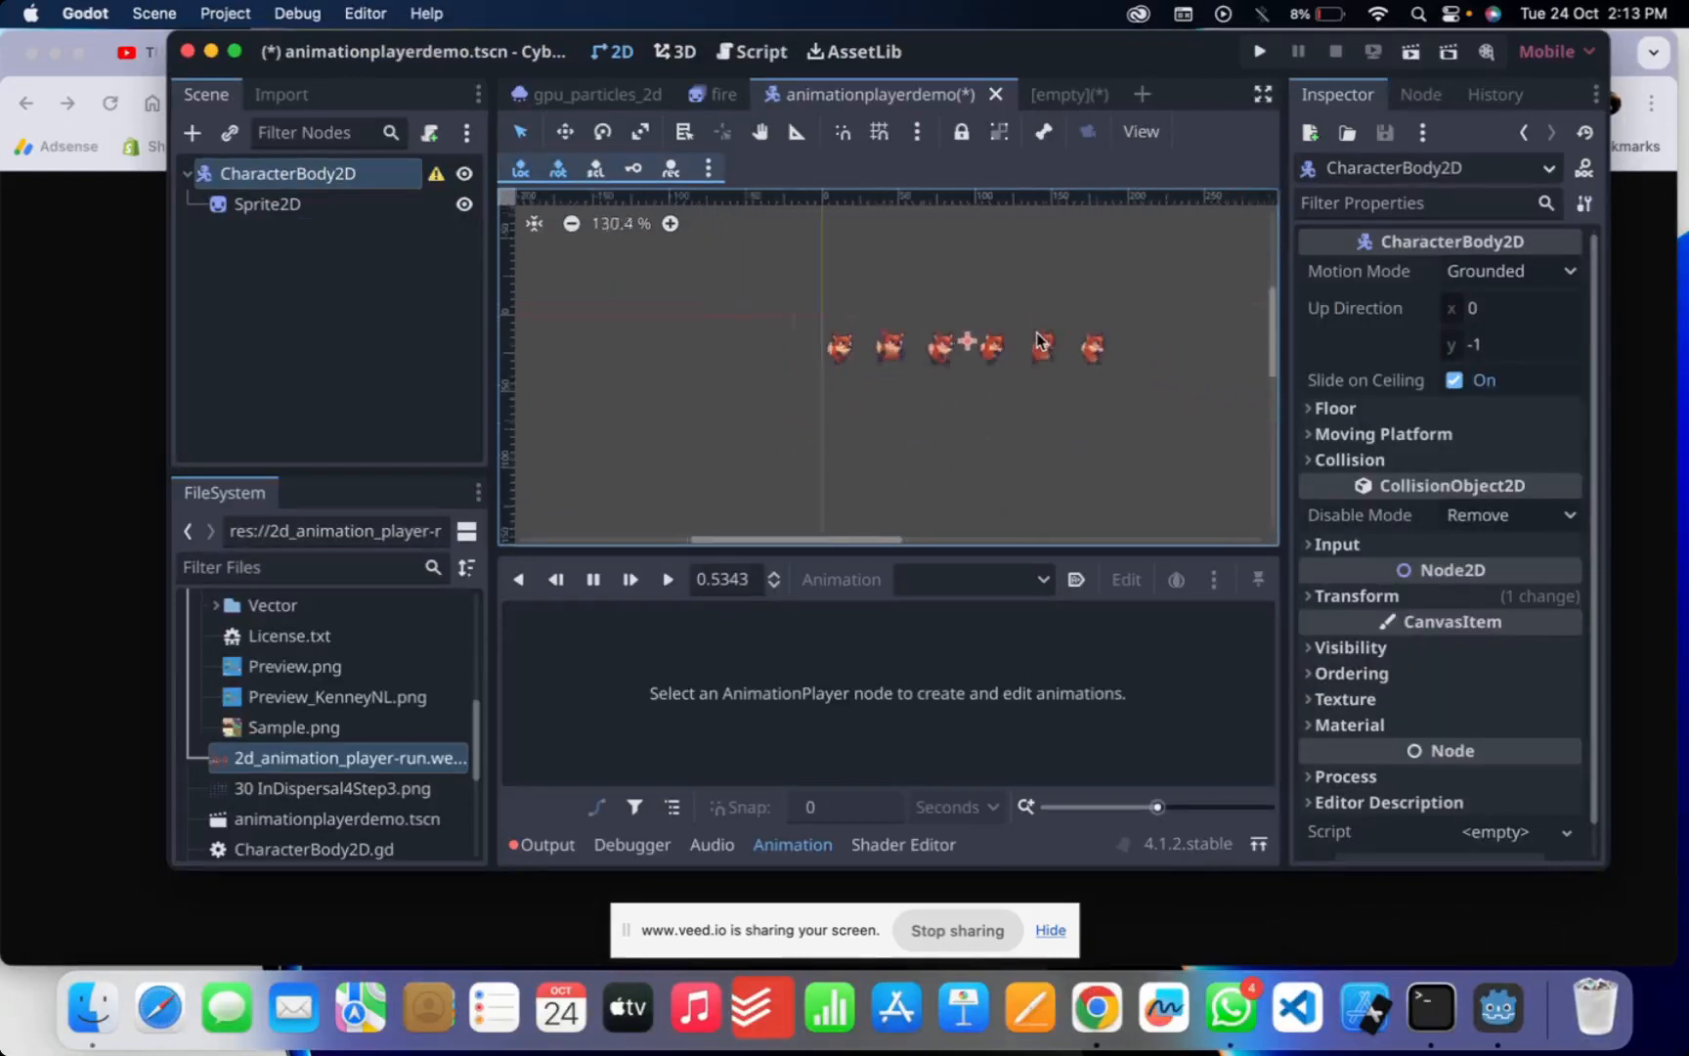
scroll(1037, 339, down, 3)
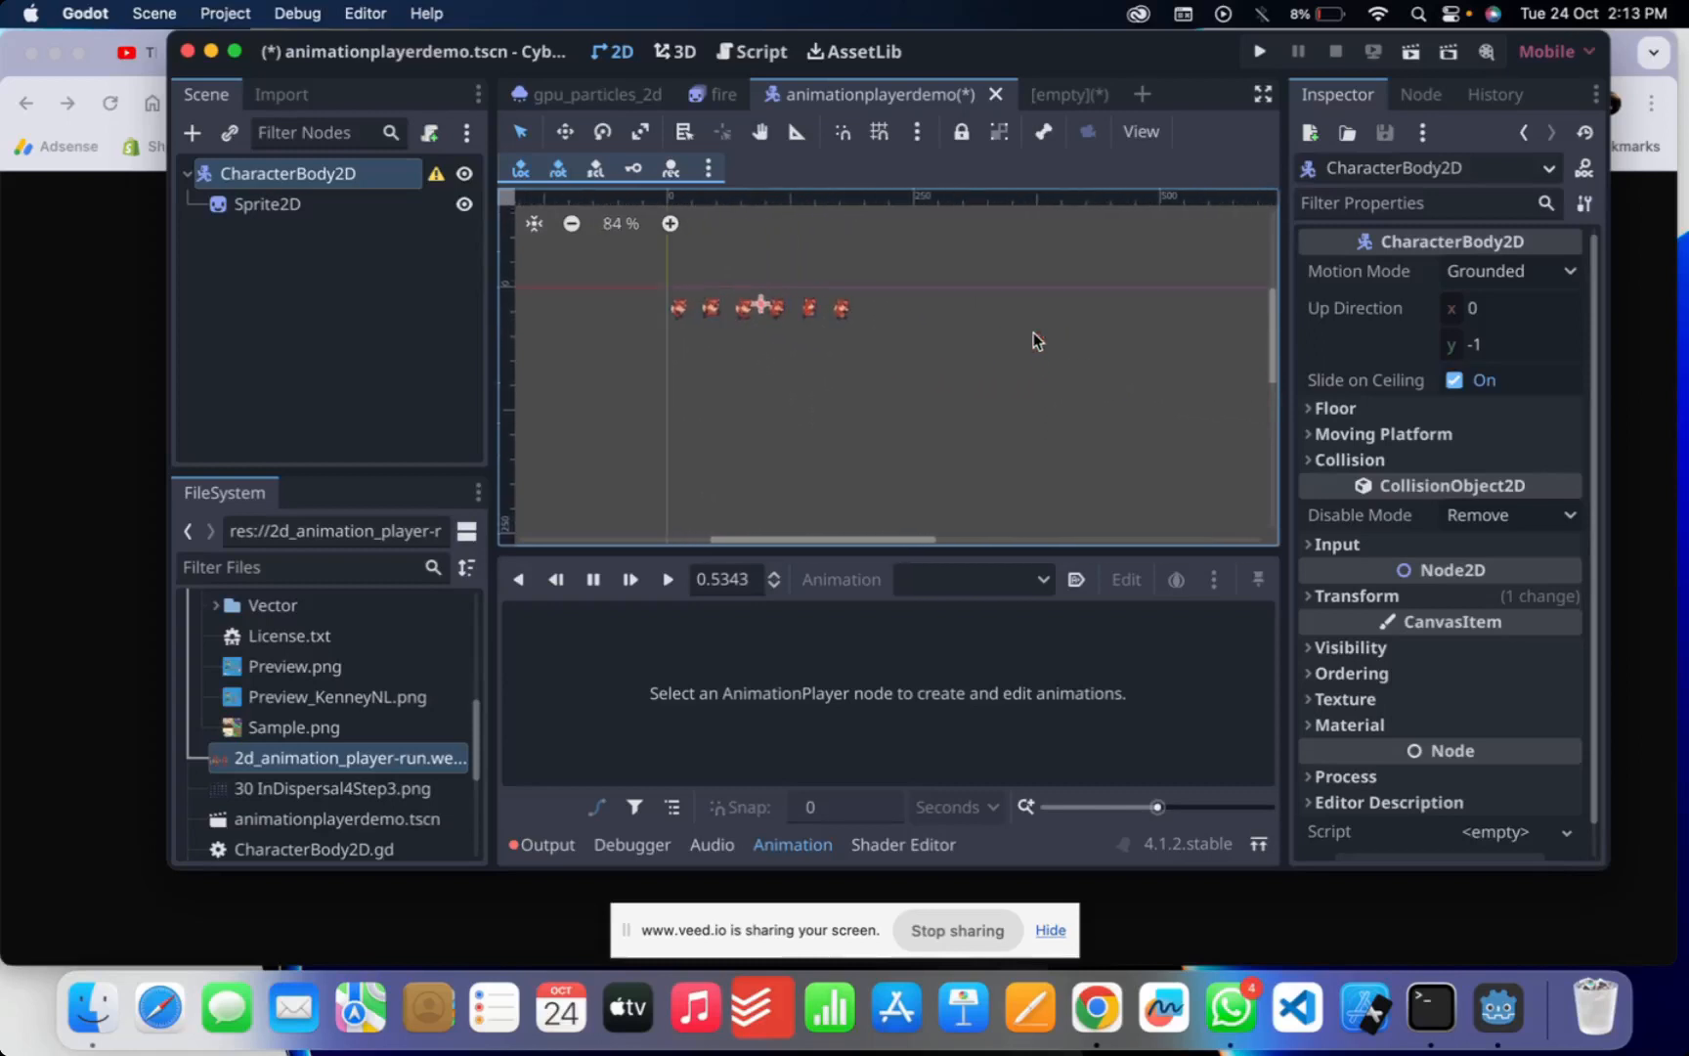
scroll(1038, 339, down, 1)
scroll(932, 513, down, 5)
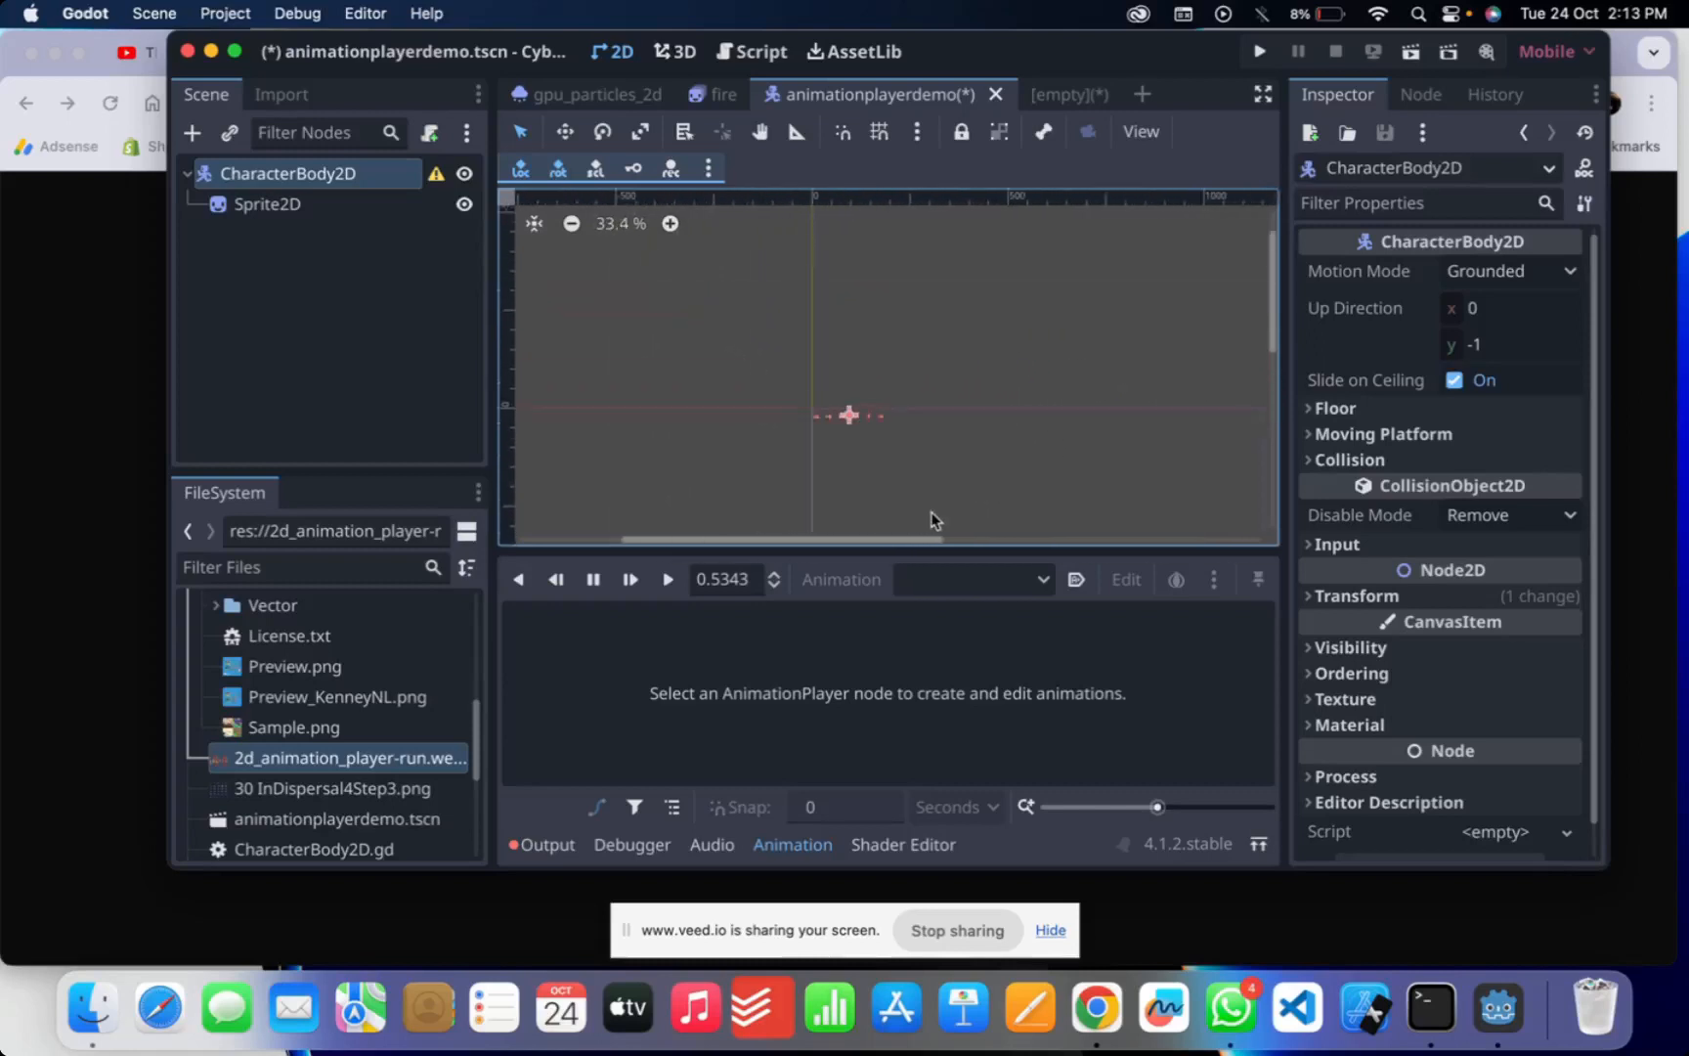
scroll(898, 421, down, 1)
drag(821, 393, 795, 382)
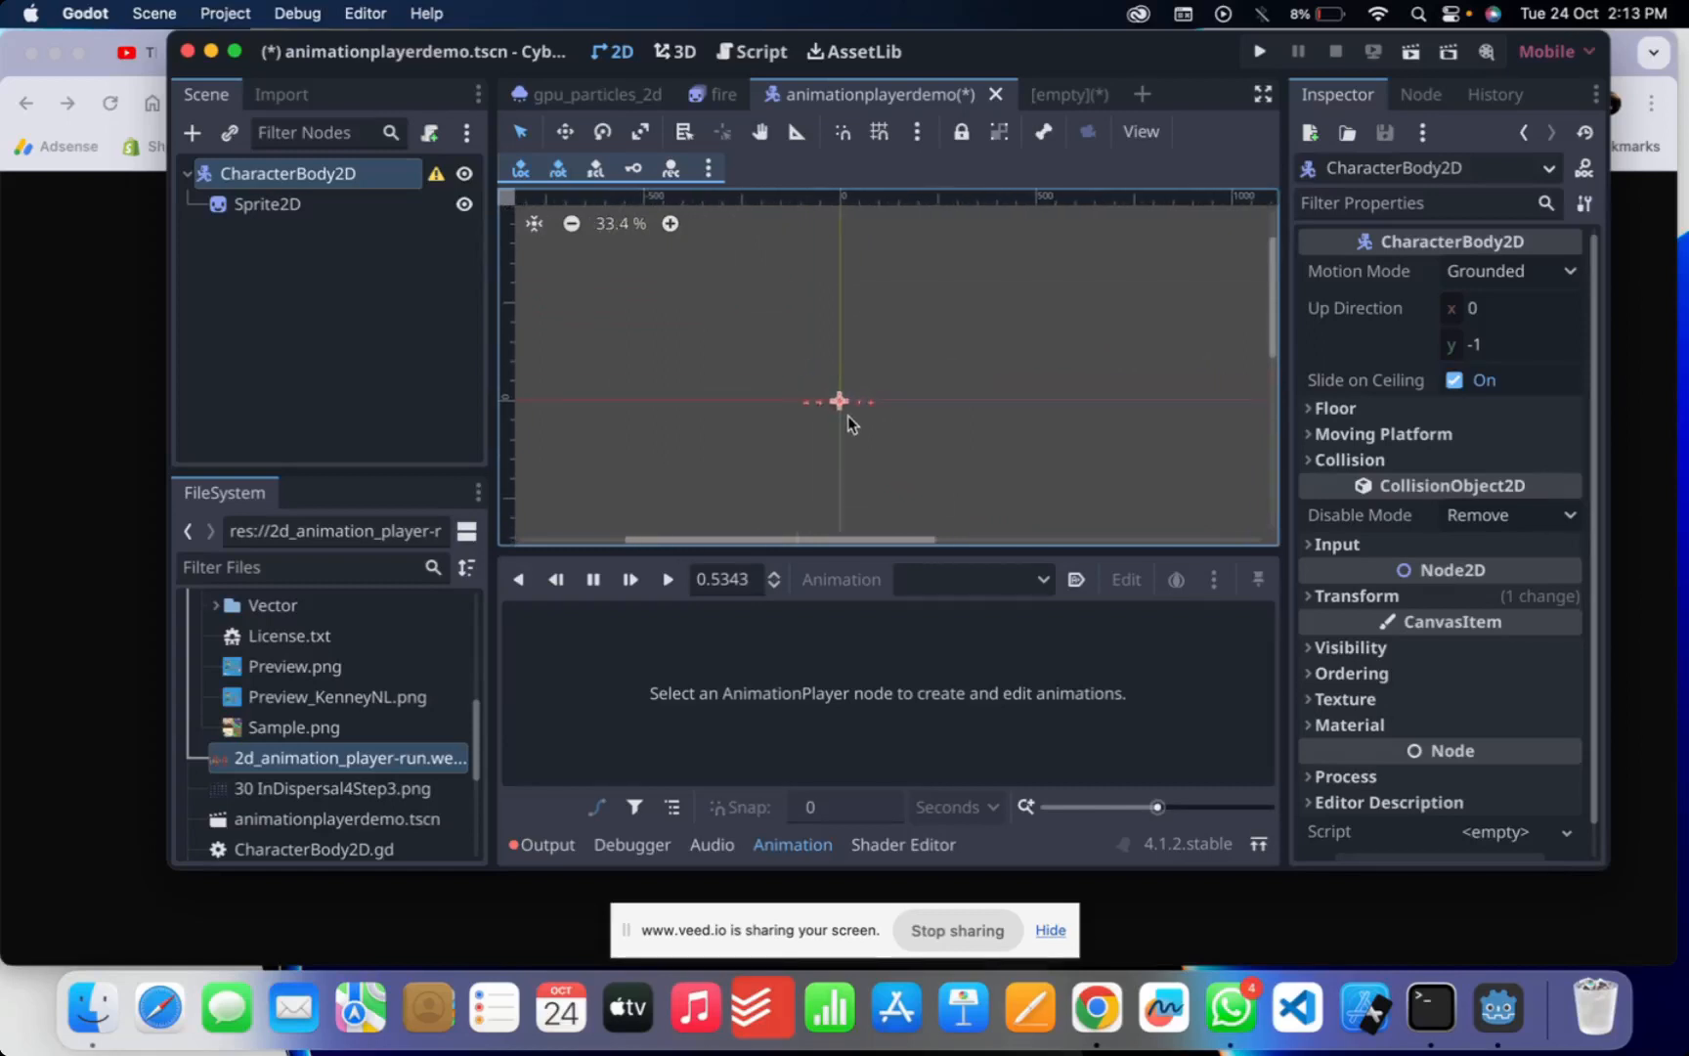
scroll(848, 416, up, 15)
scroll(810, 367, up, 1)
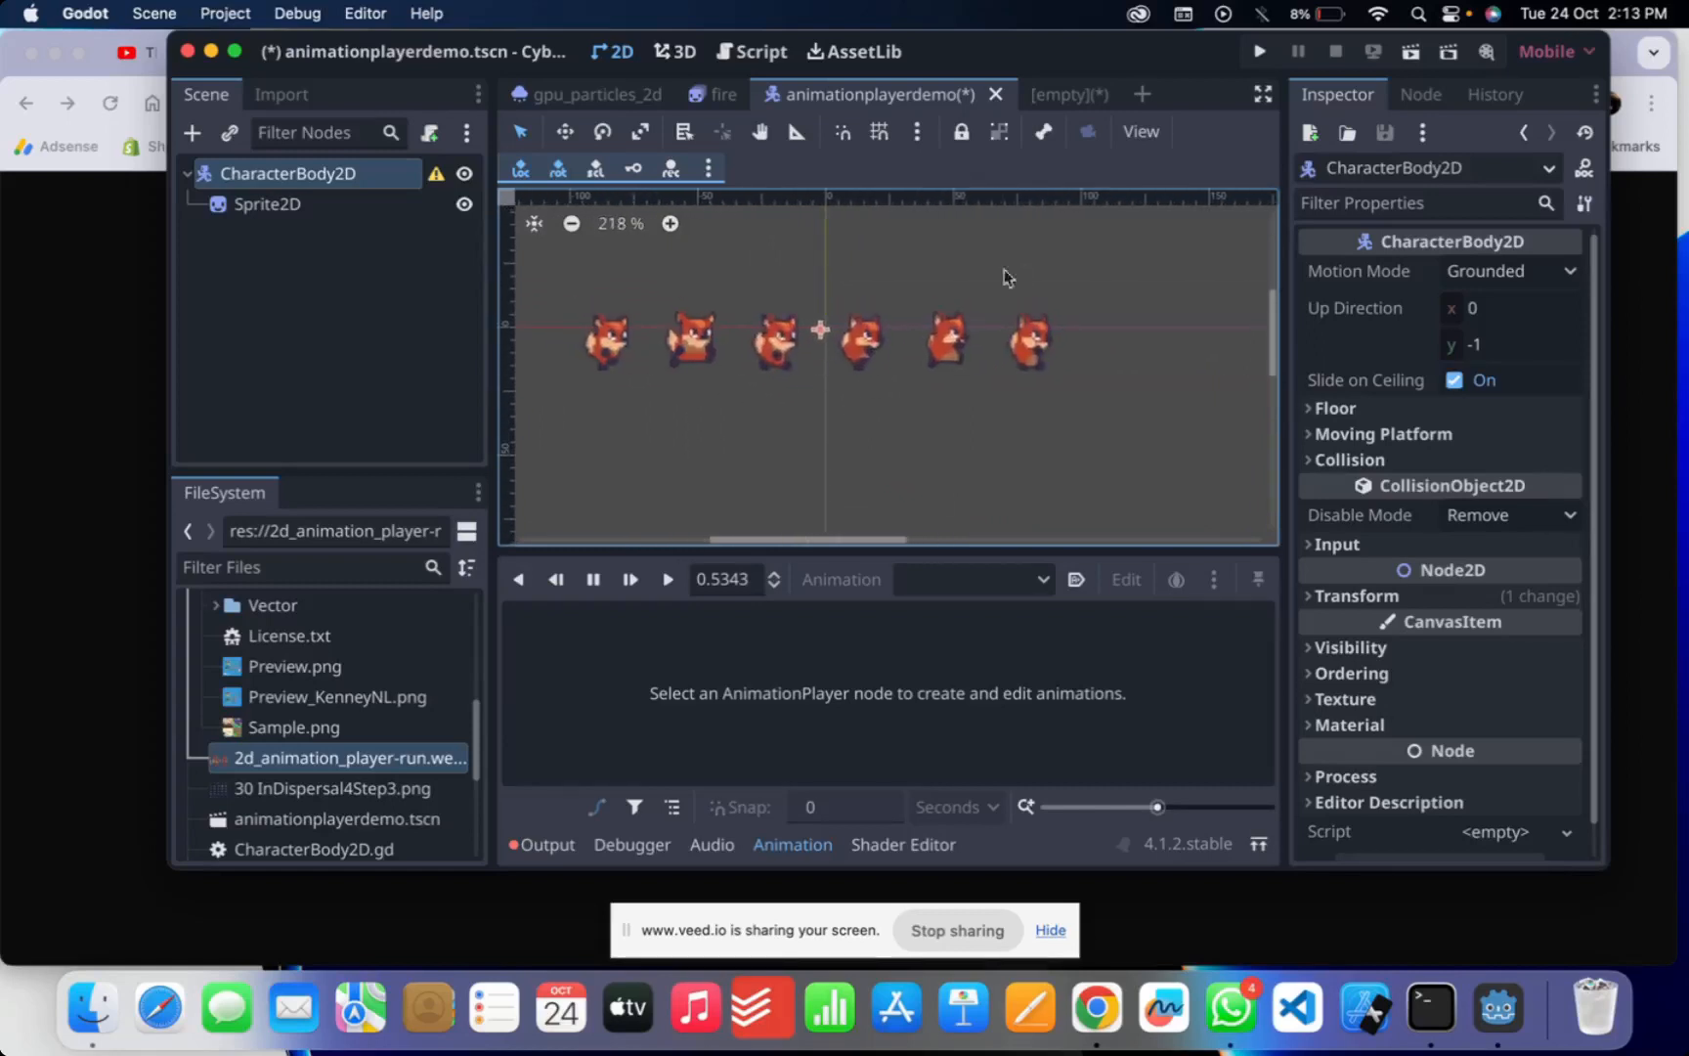
- Add an AnimationPlayer node as a child of CharacterBody2D, alongside the Sprite2D
click(879, 336)
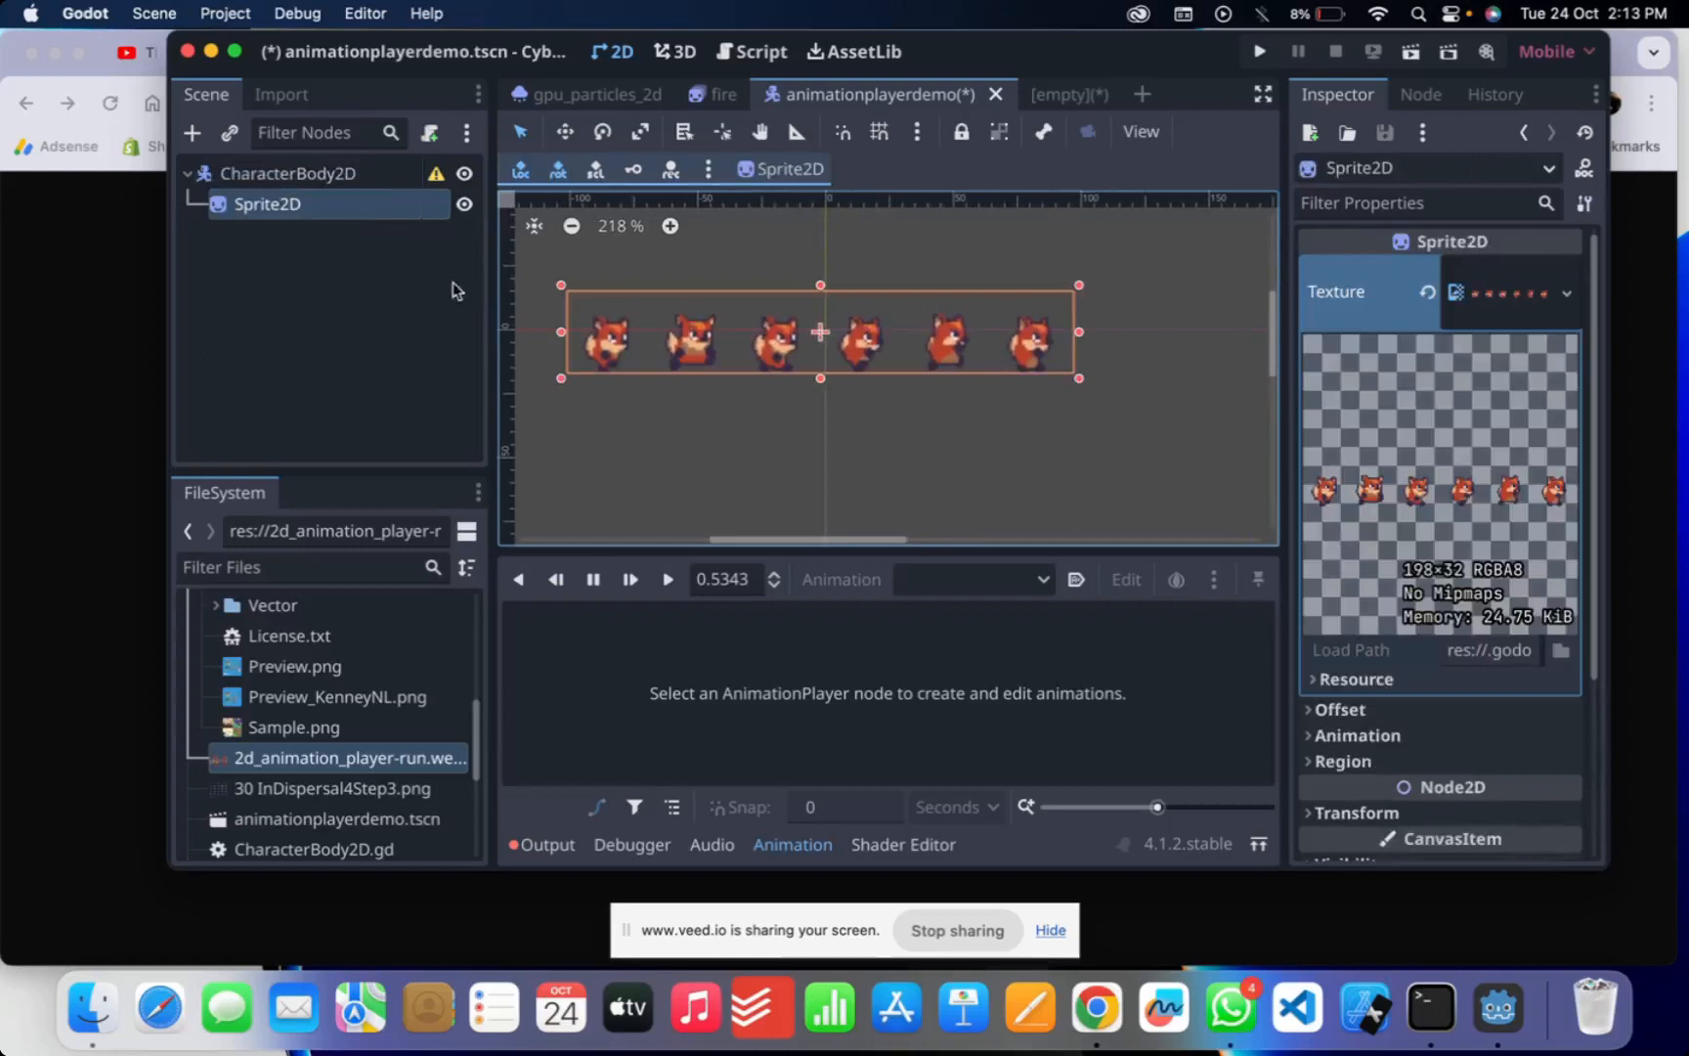
click(231, 184)
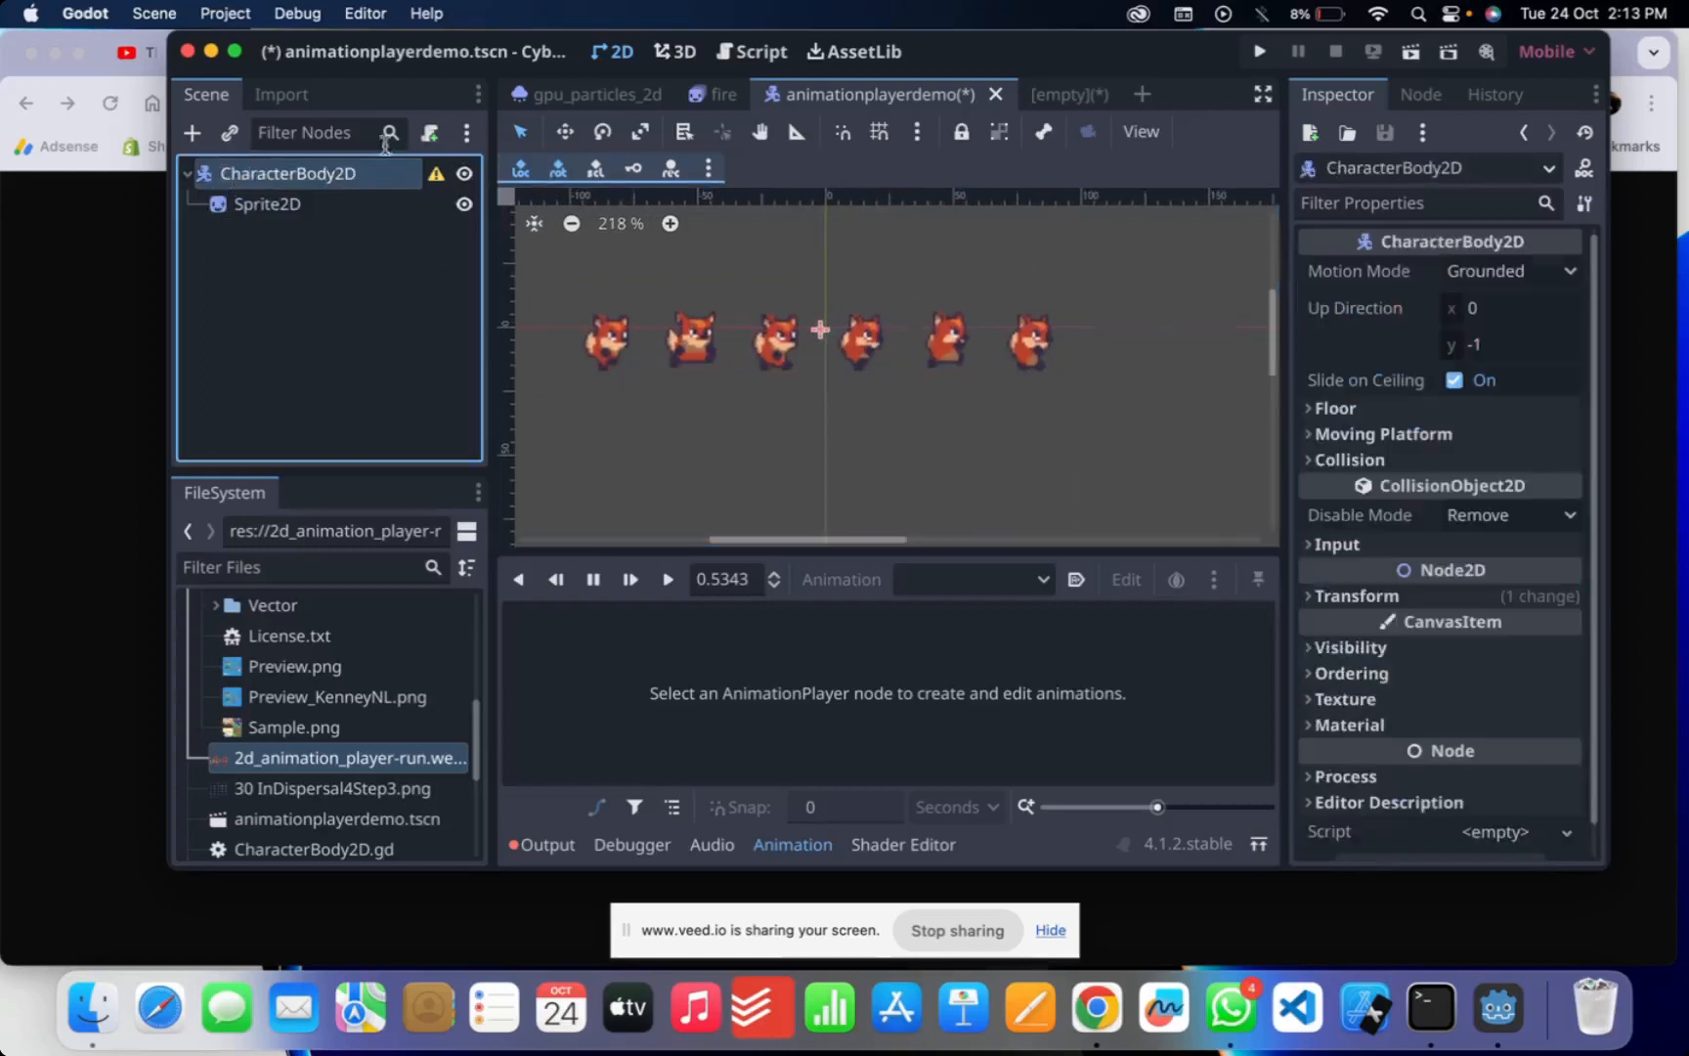
click(192, 135)
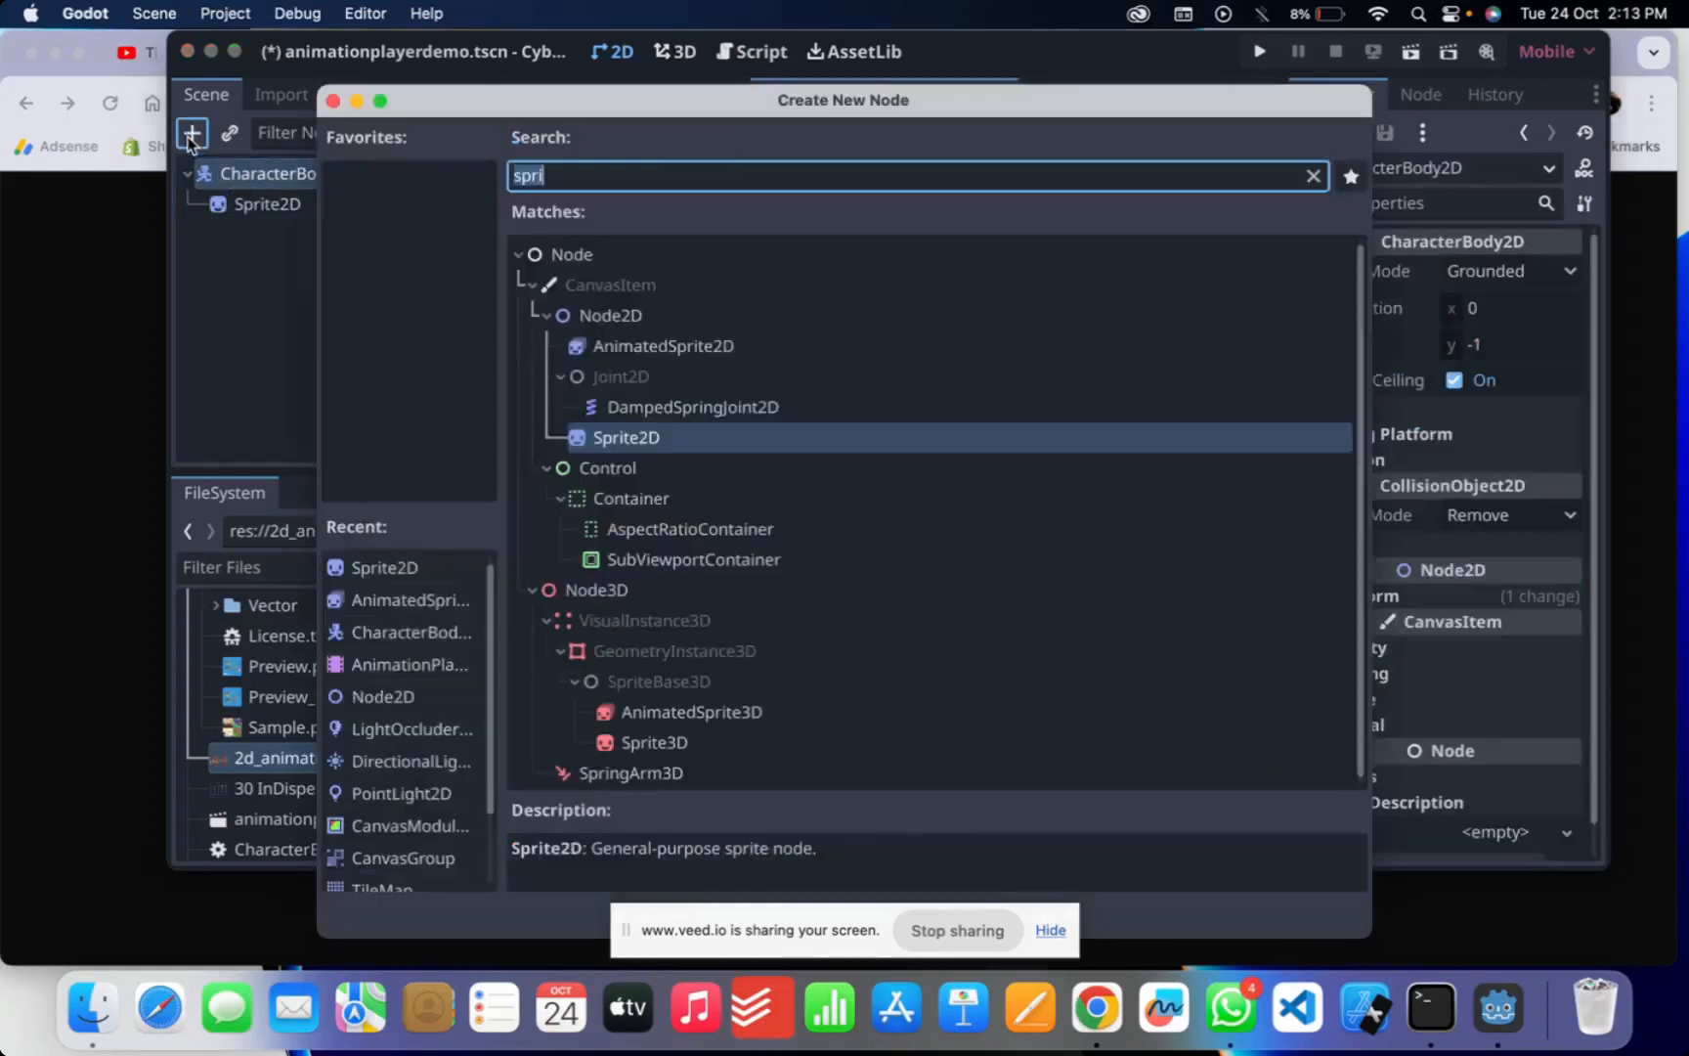
text(anima)
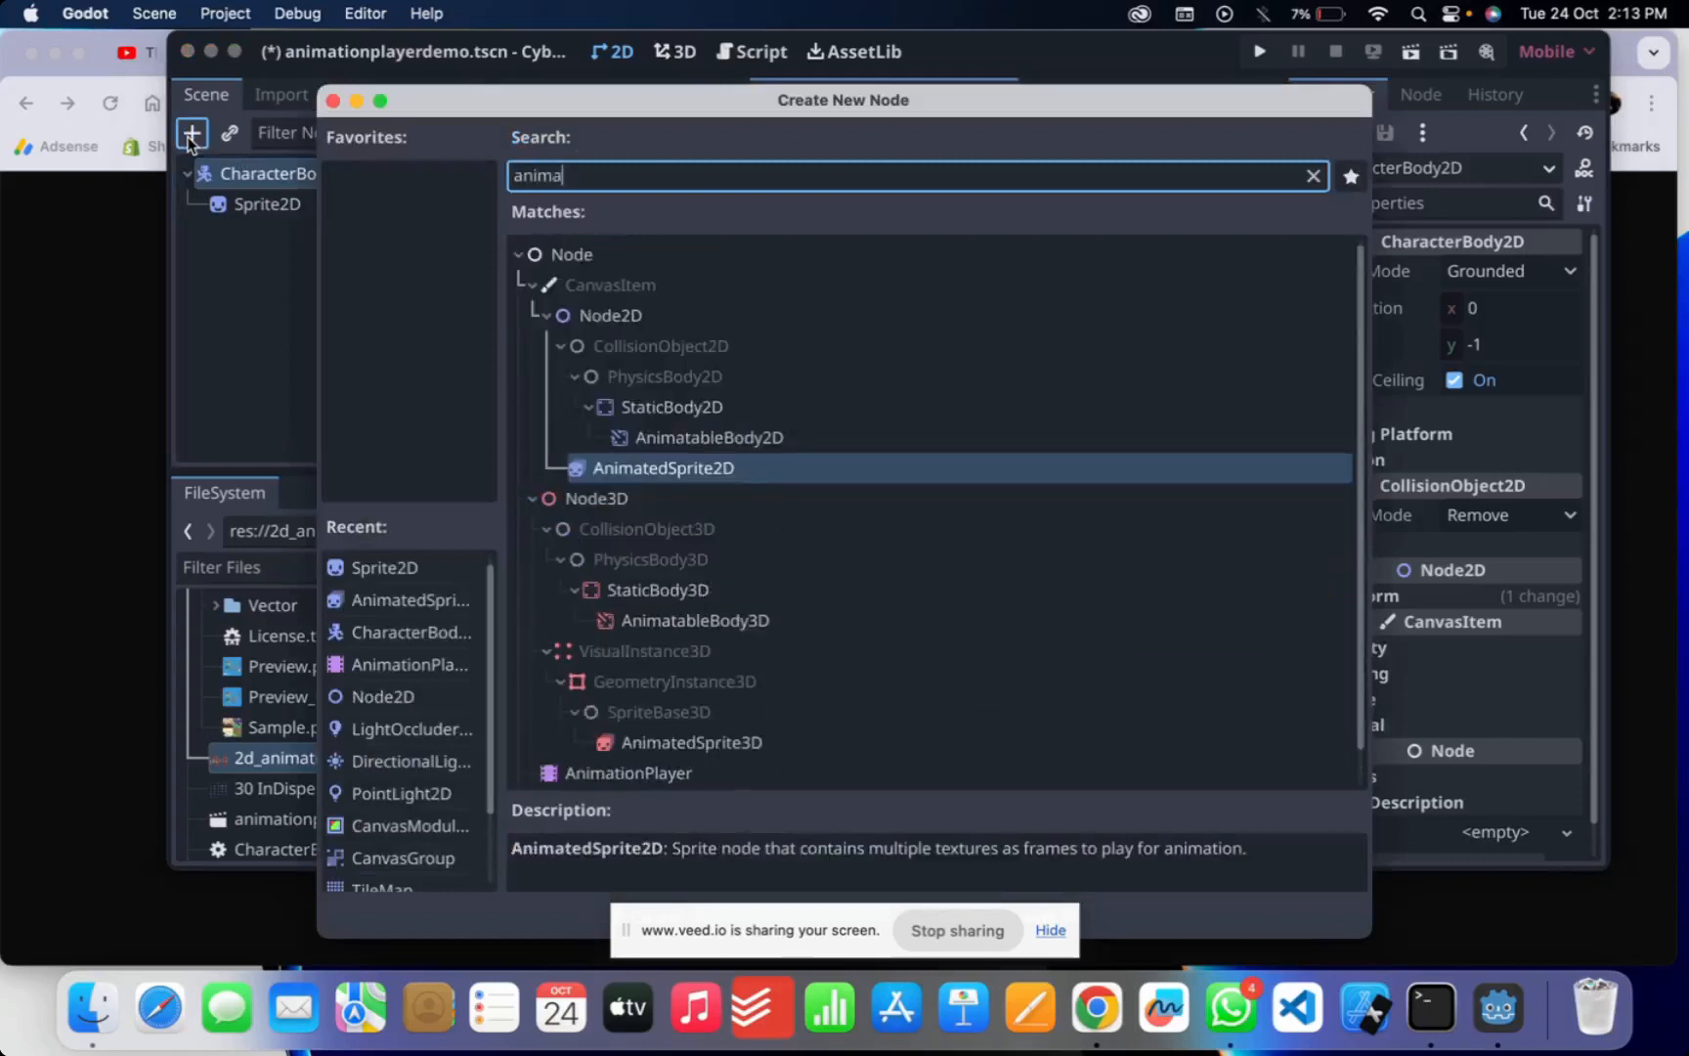
click(598, 772)
double_click(599, 772)
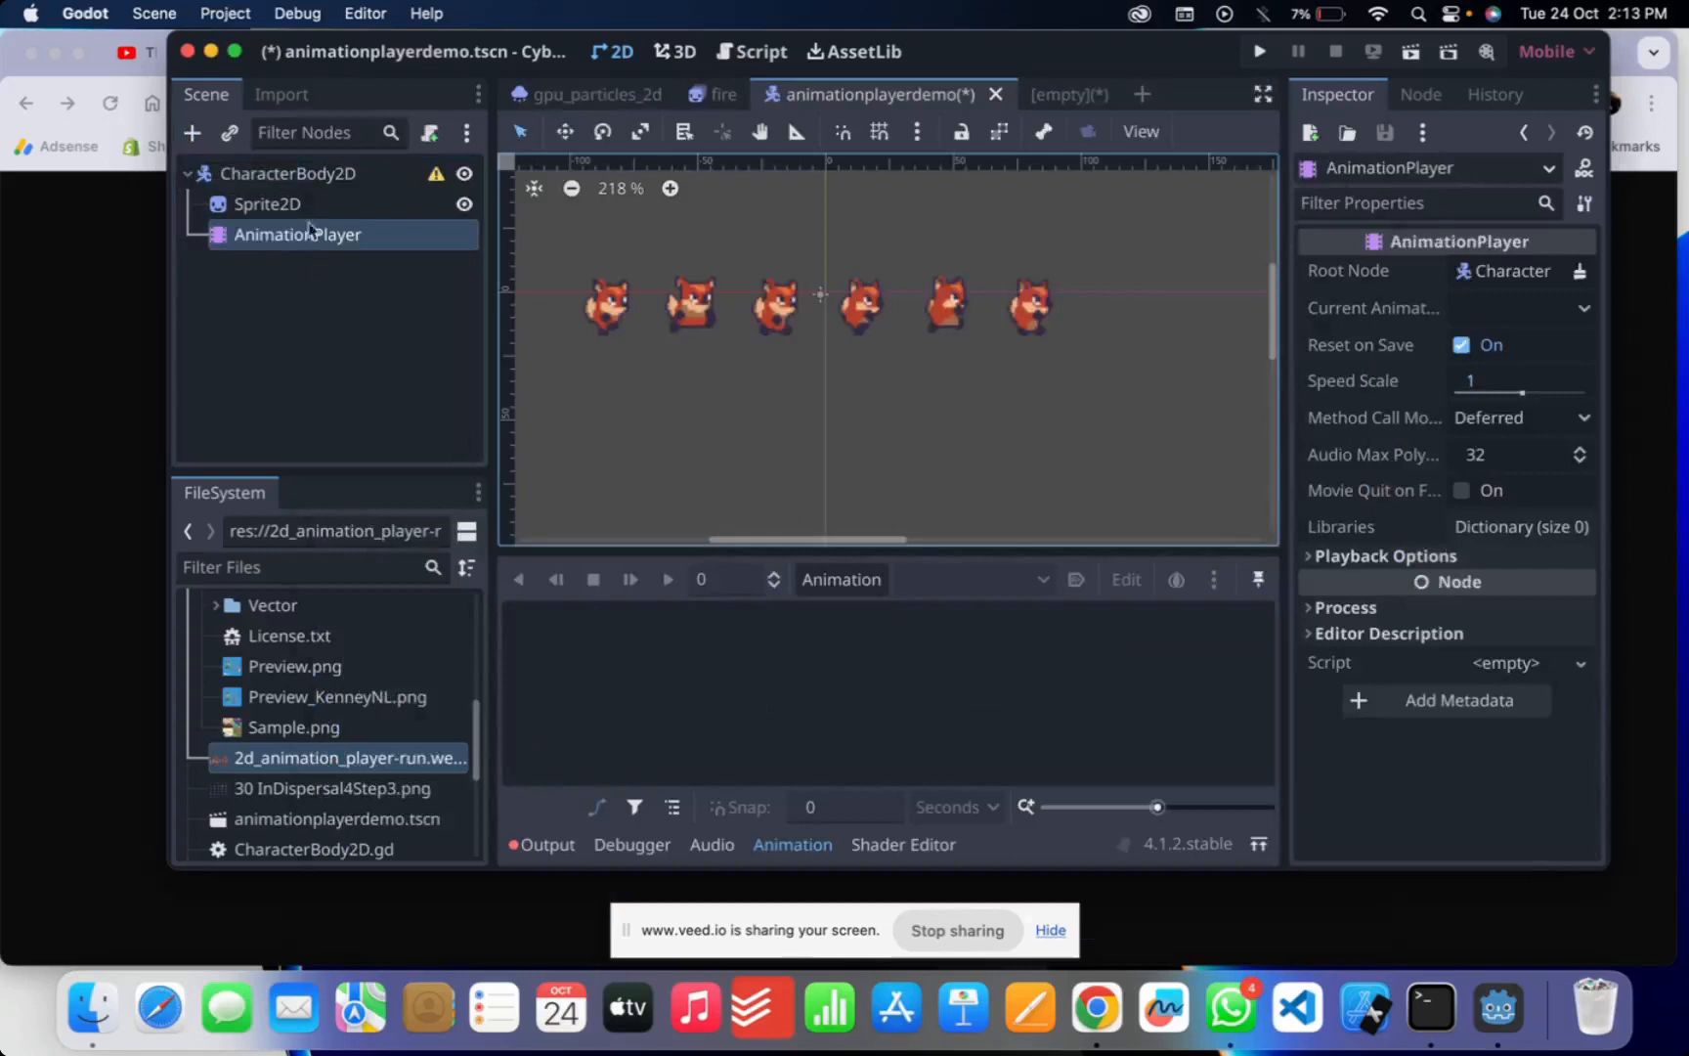
- Split the Sprite2D's fox sprite sheet into 6 horizontal frames in its Animation properties
click(298, 205)
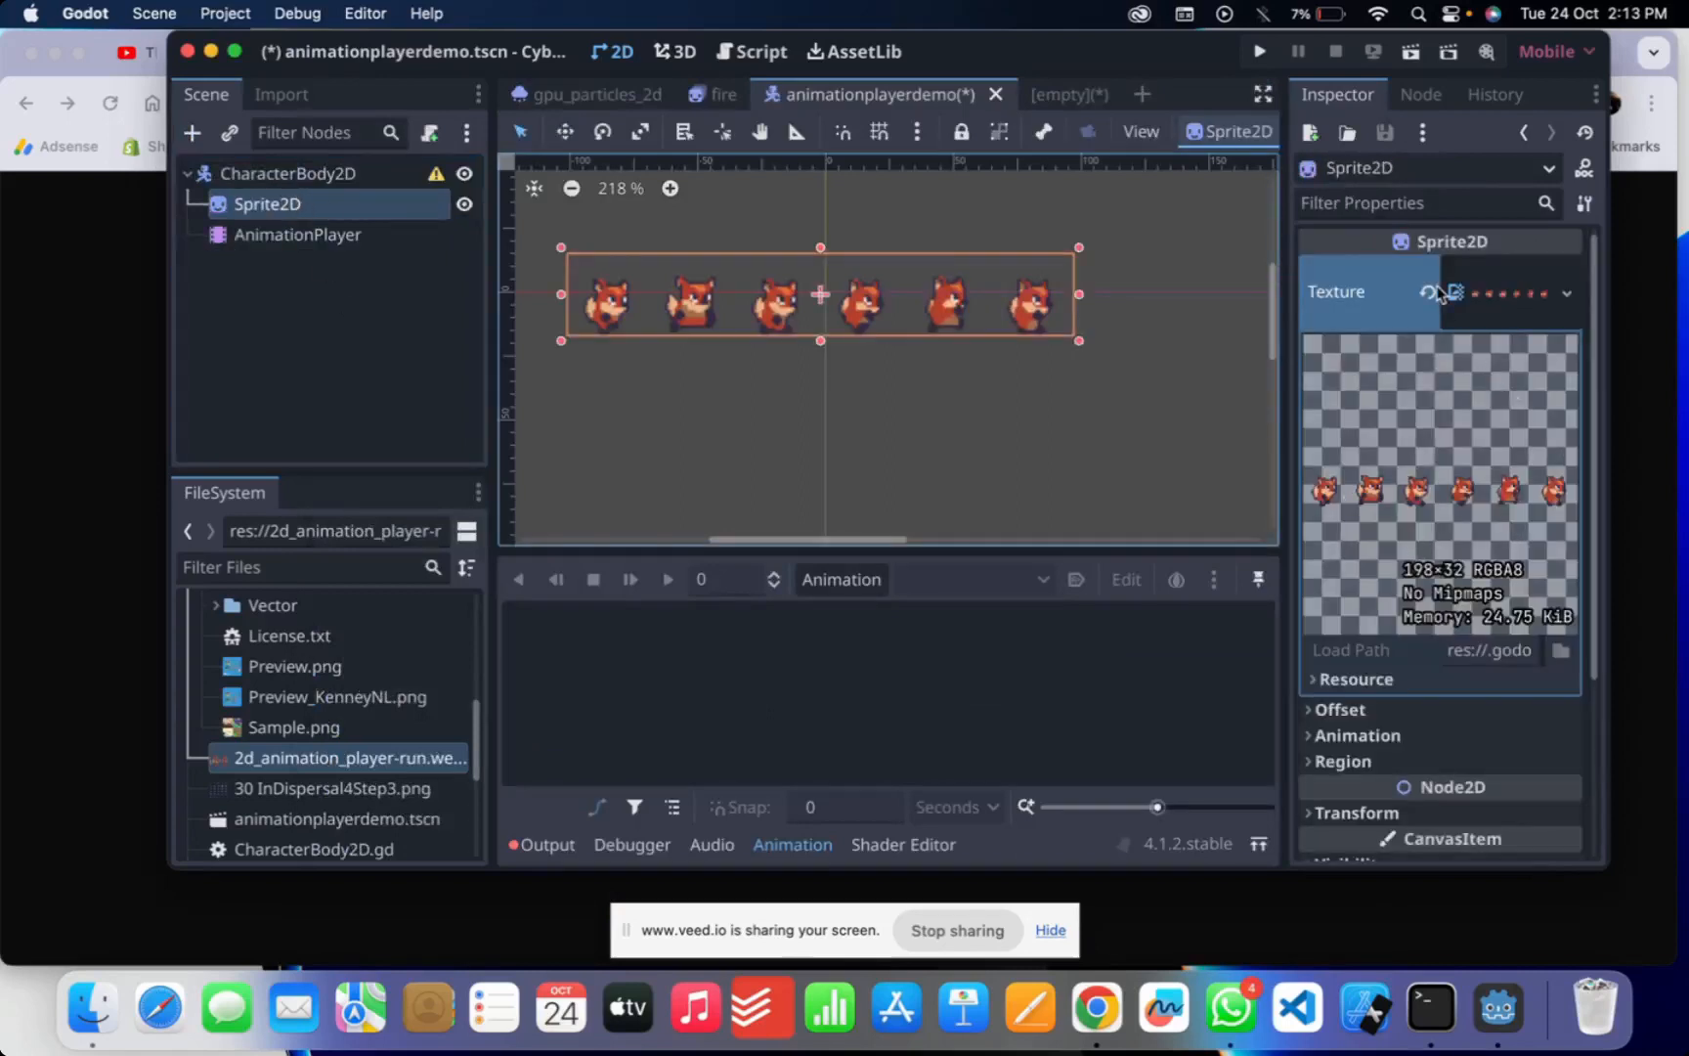
scroll(1414, 660, down, 5)
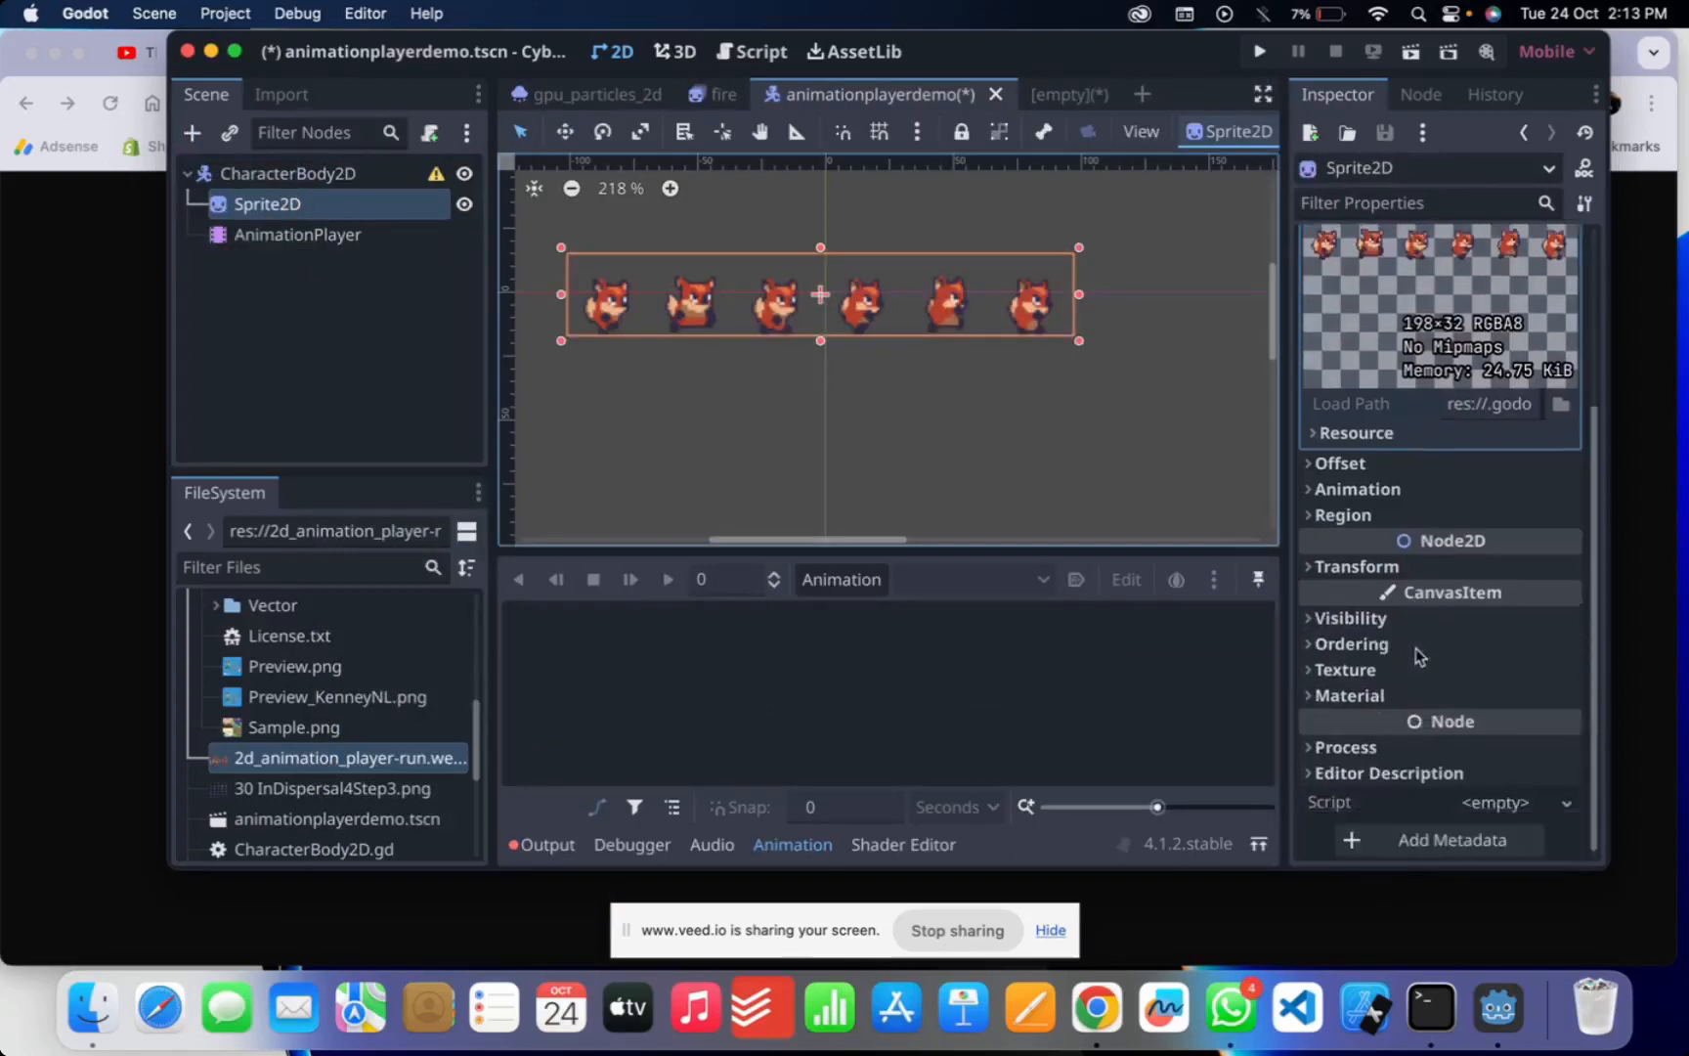
click(1321, 490)
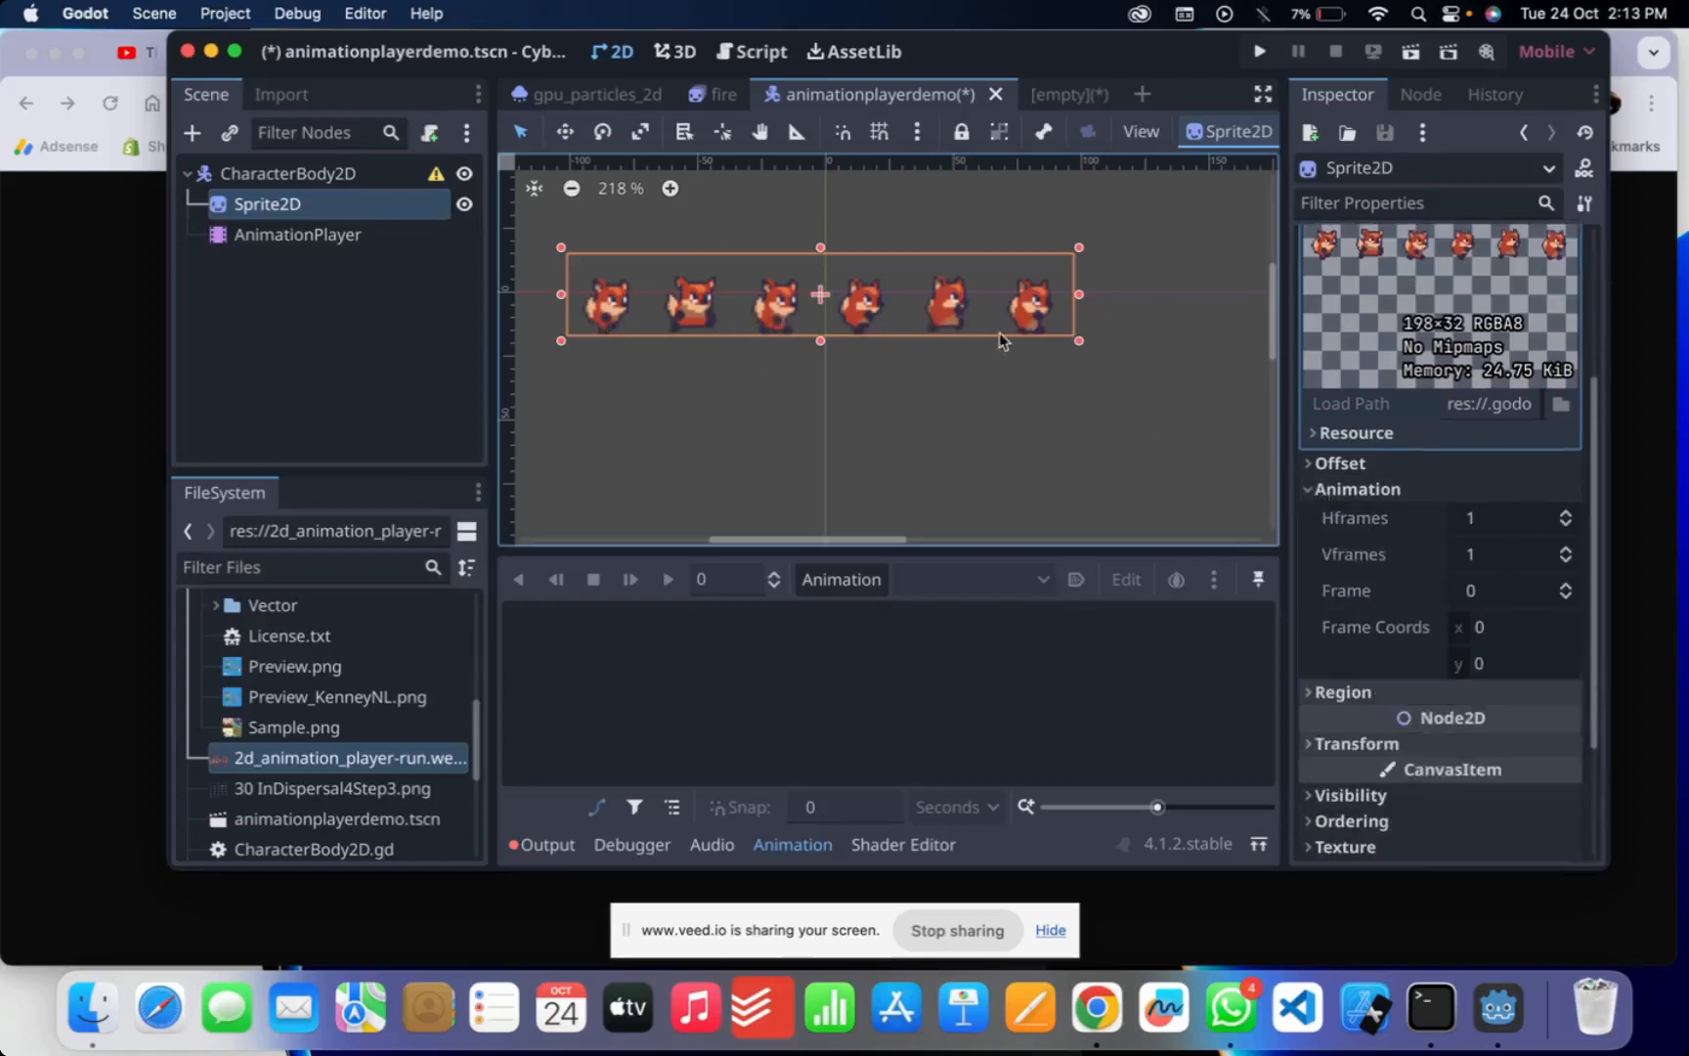
click(1487, 525)
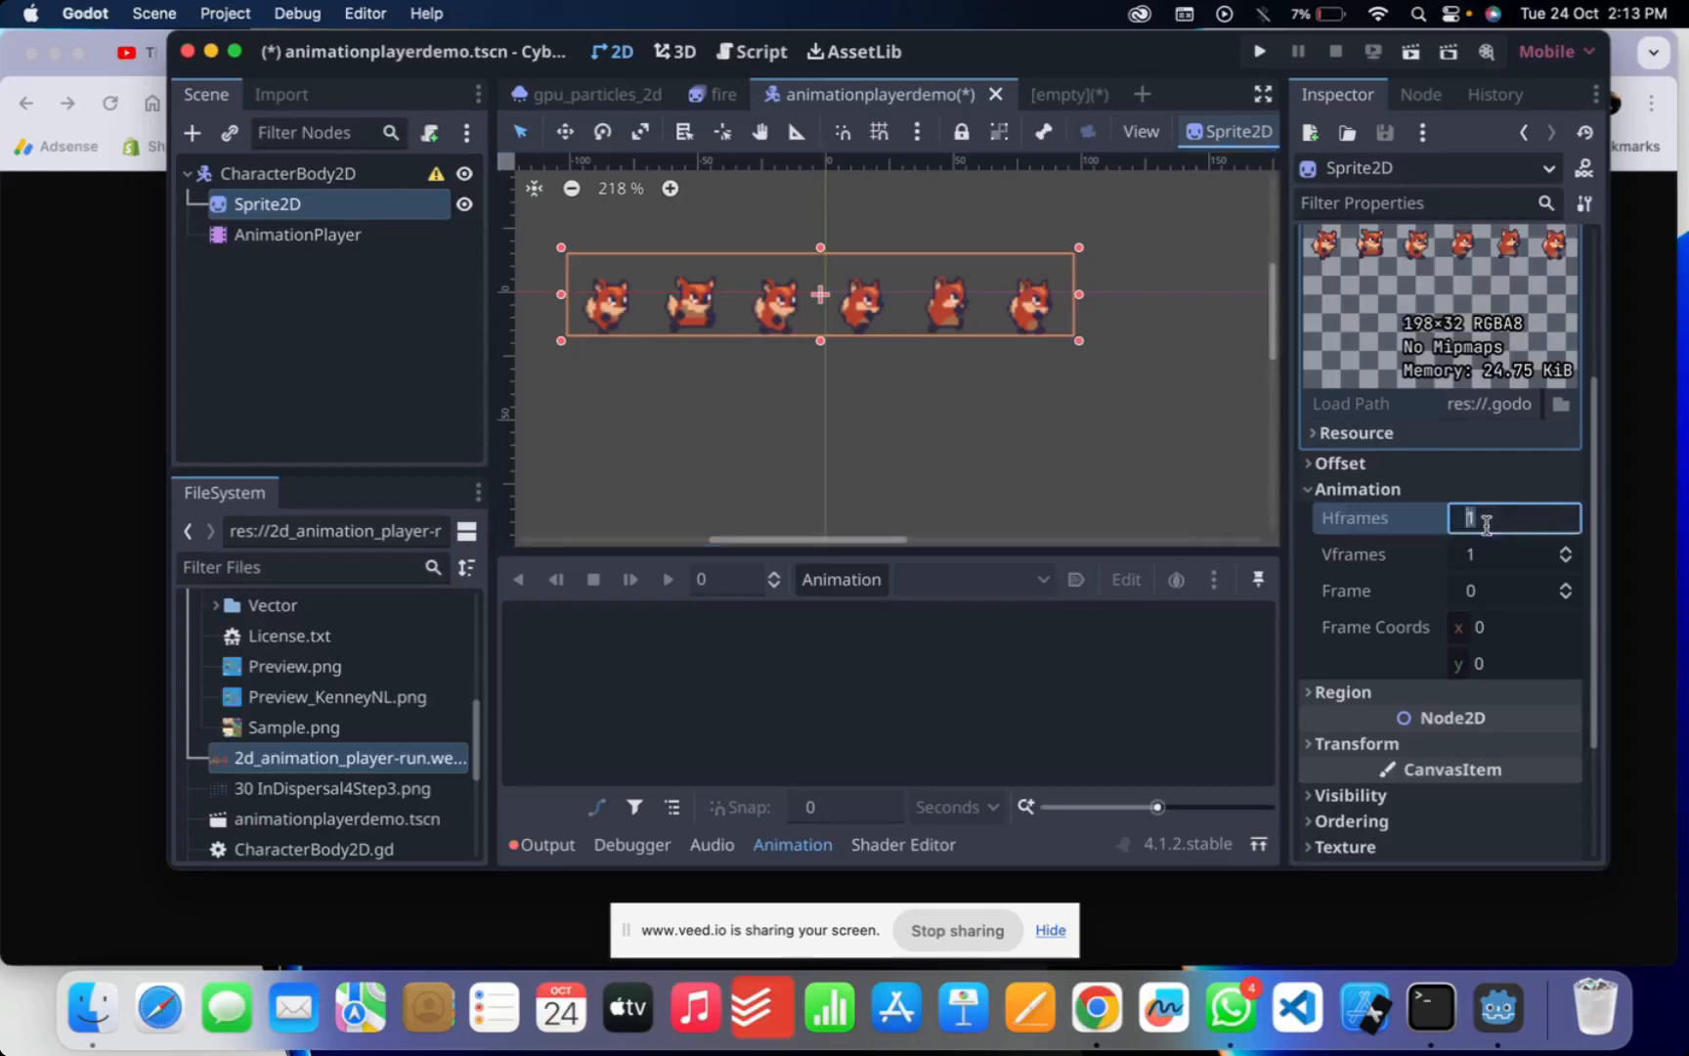
key(Return)
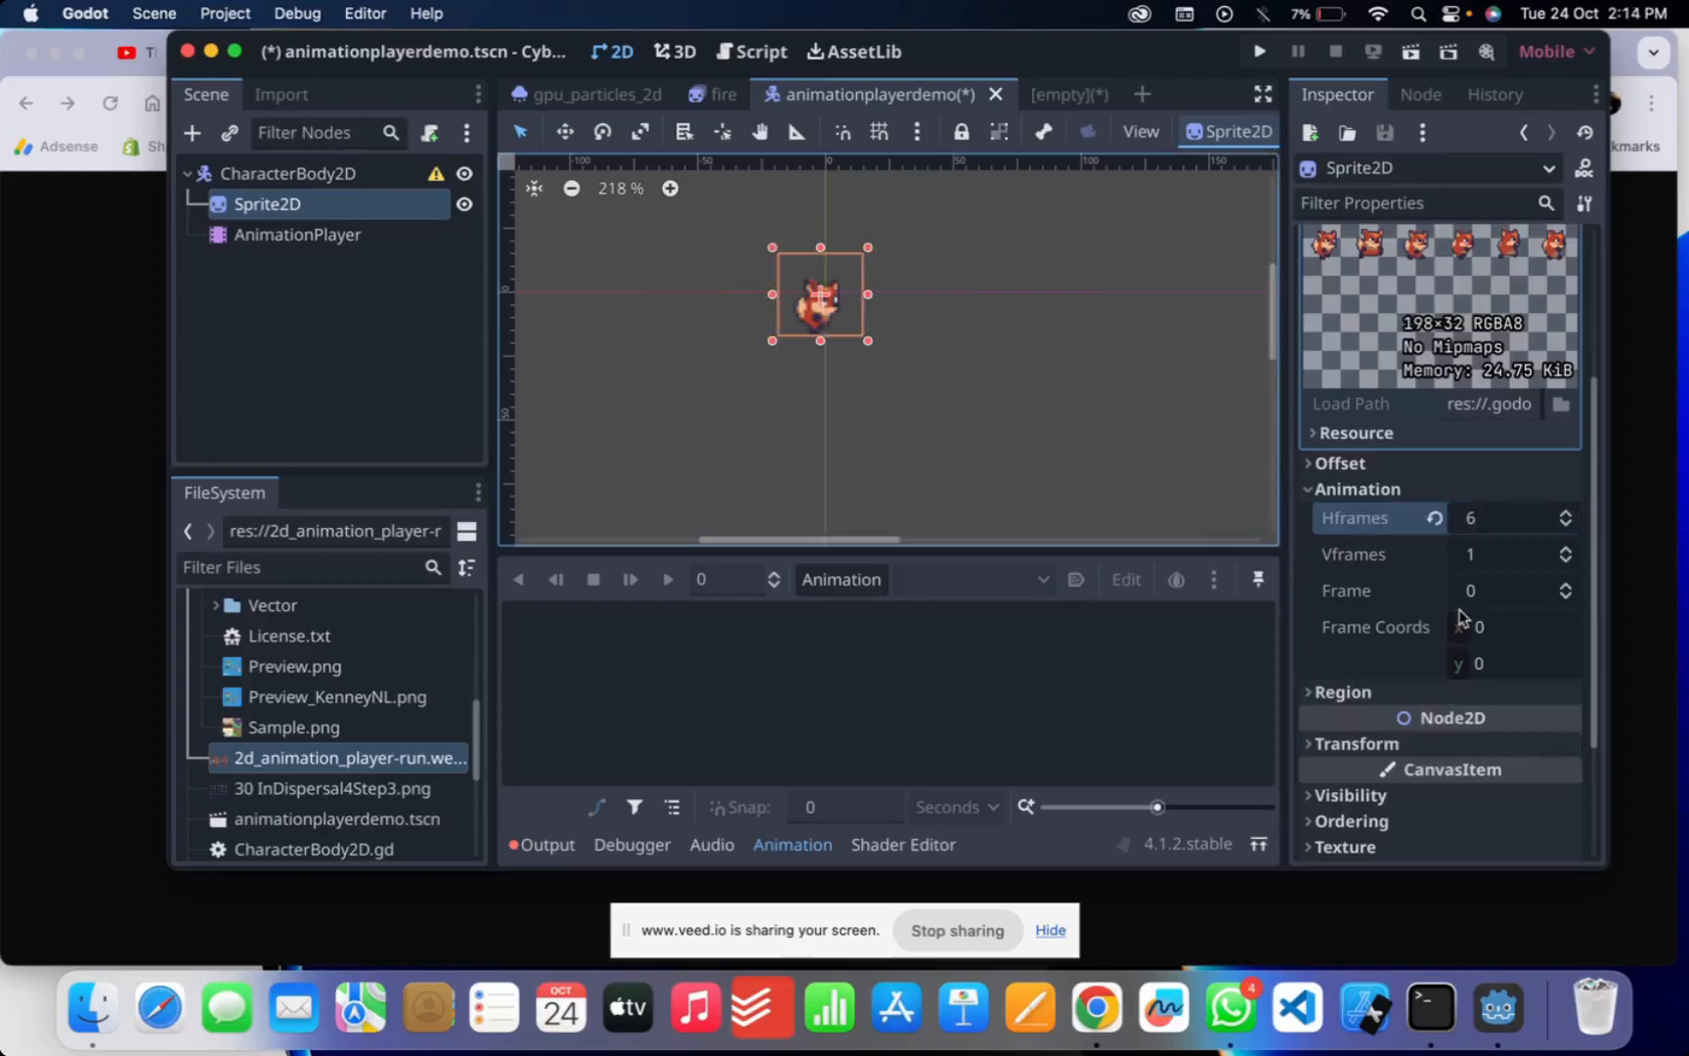
- Set the Sprite2D's Frame to 5 to preview that fox pose, and reset Frame to its default
scroll(1464, 618, down, 3)
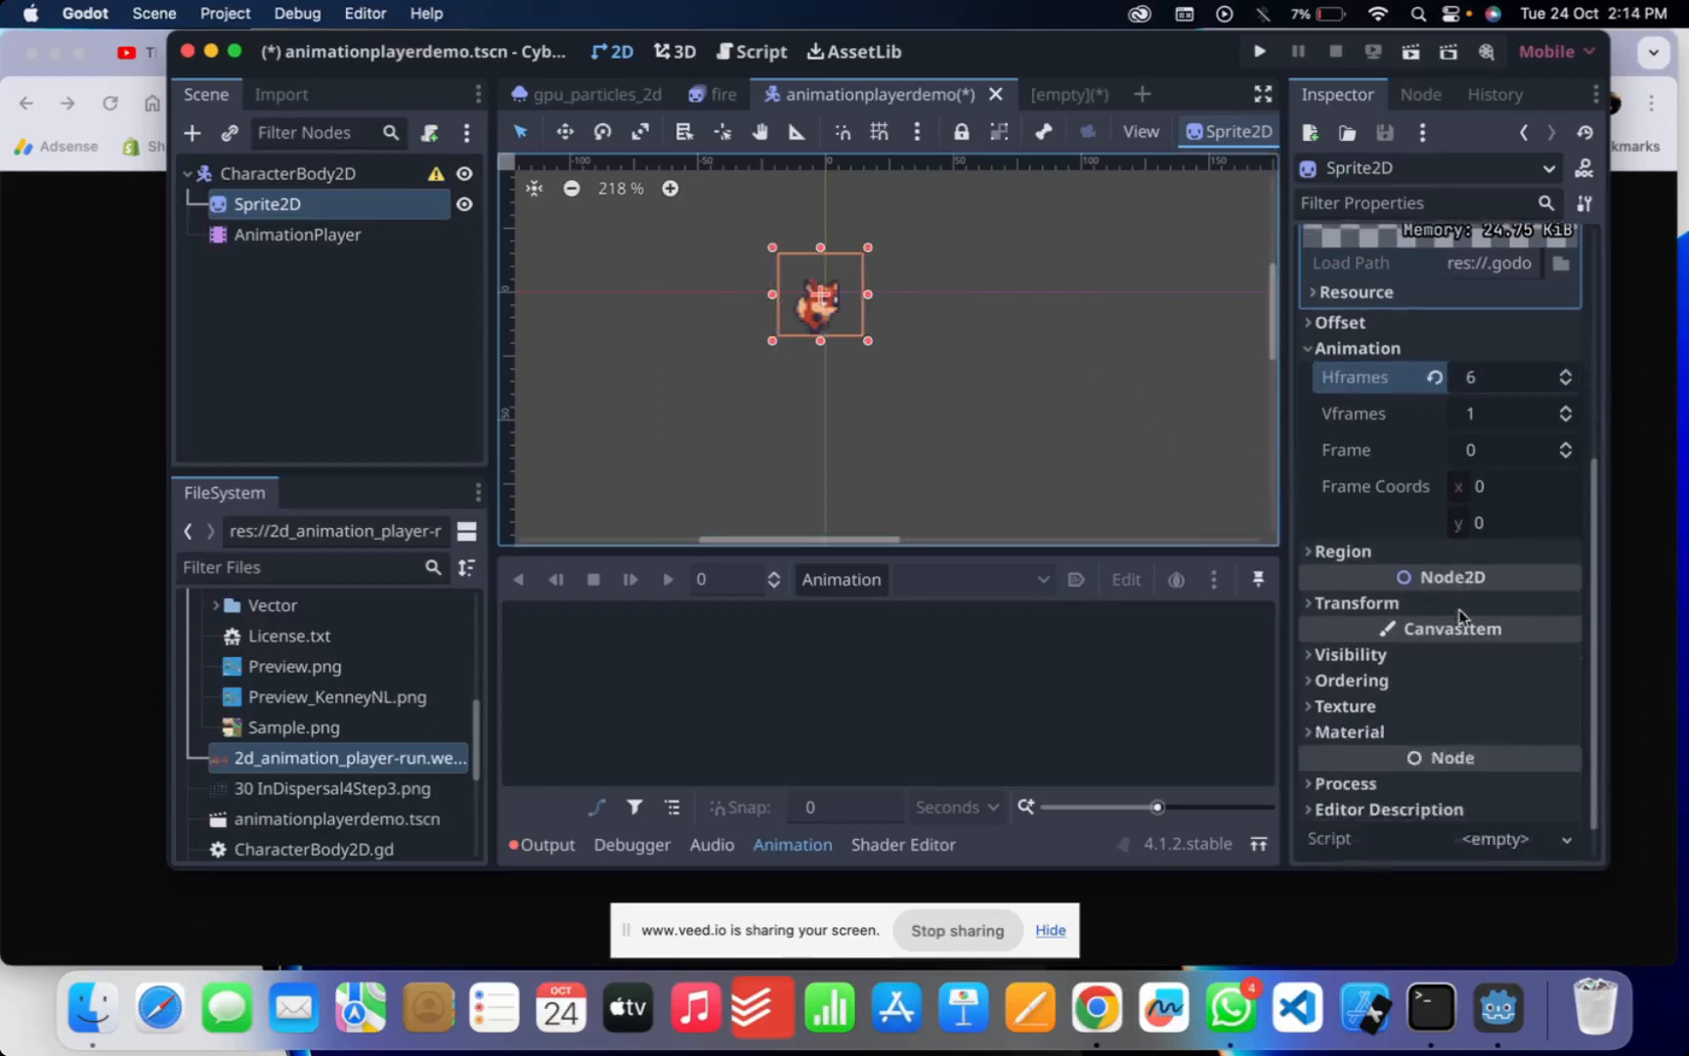
click(1497, 457)
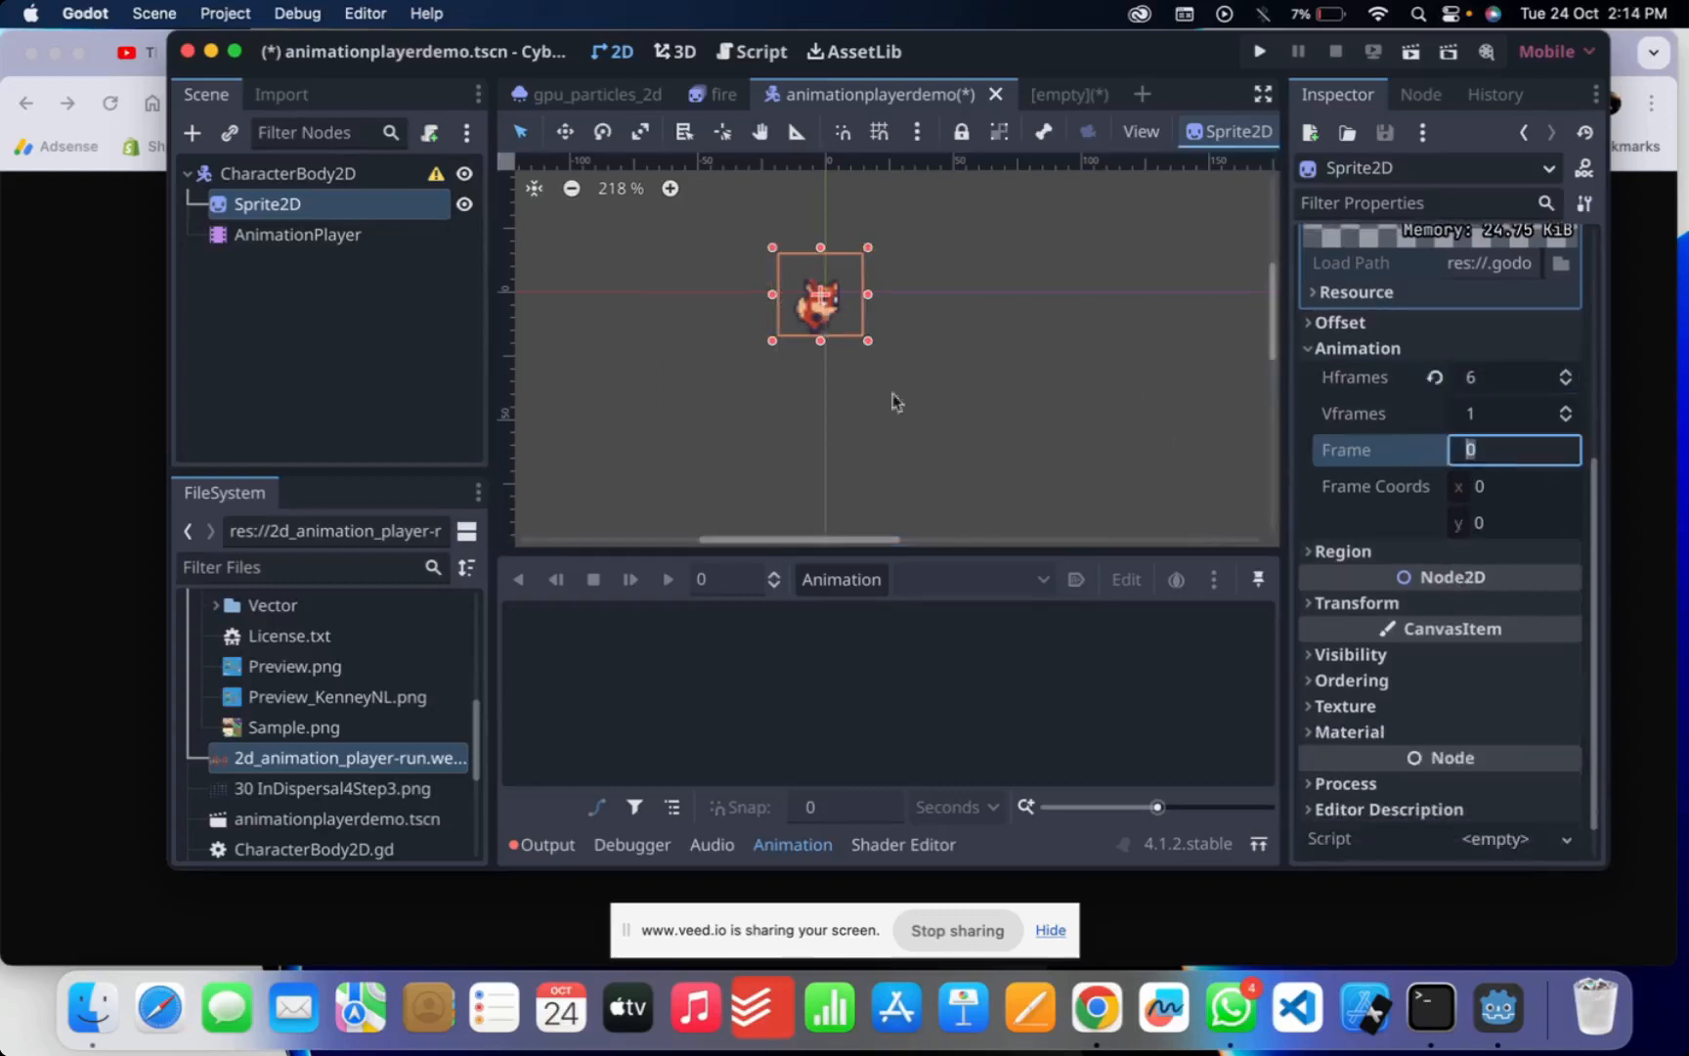
scroll(870, 391, up, 5)
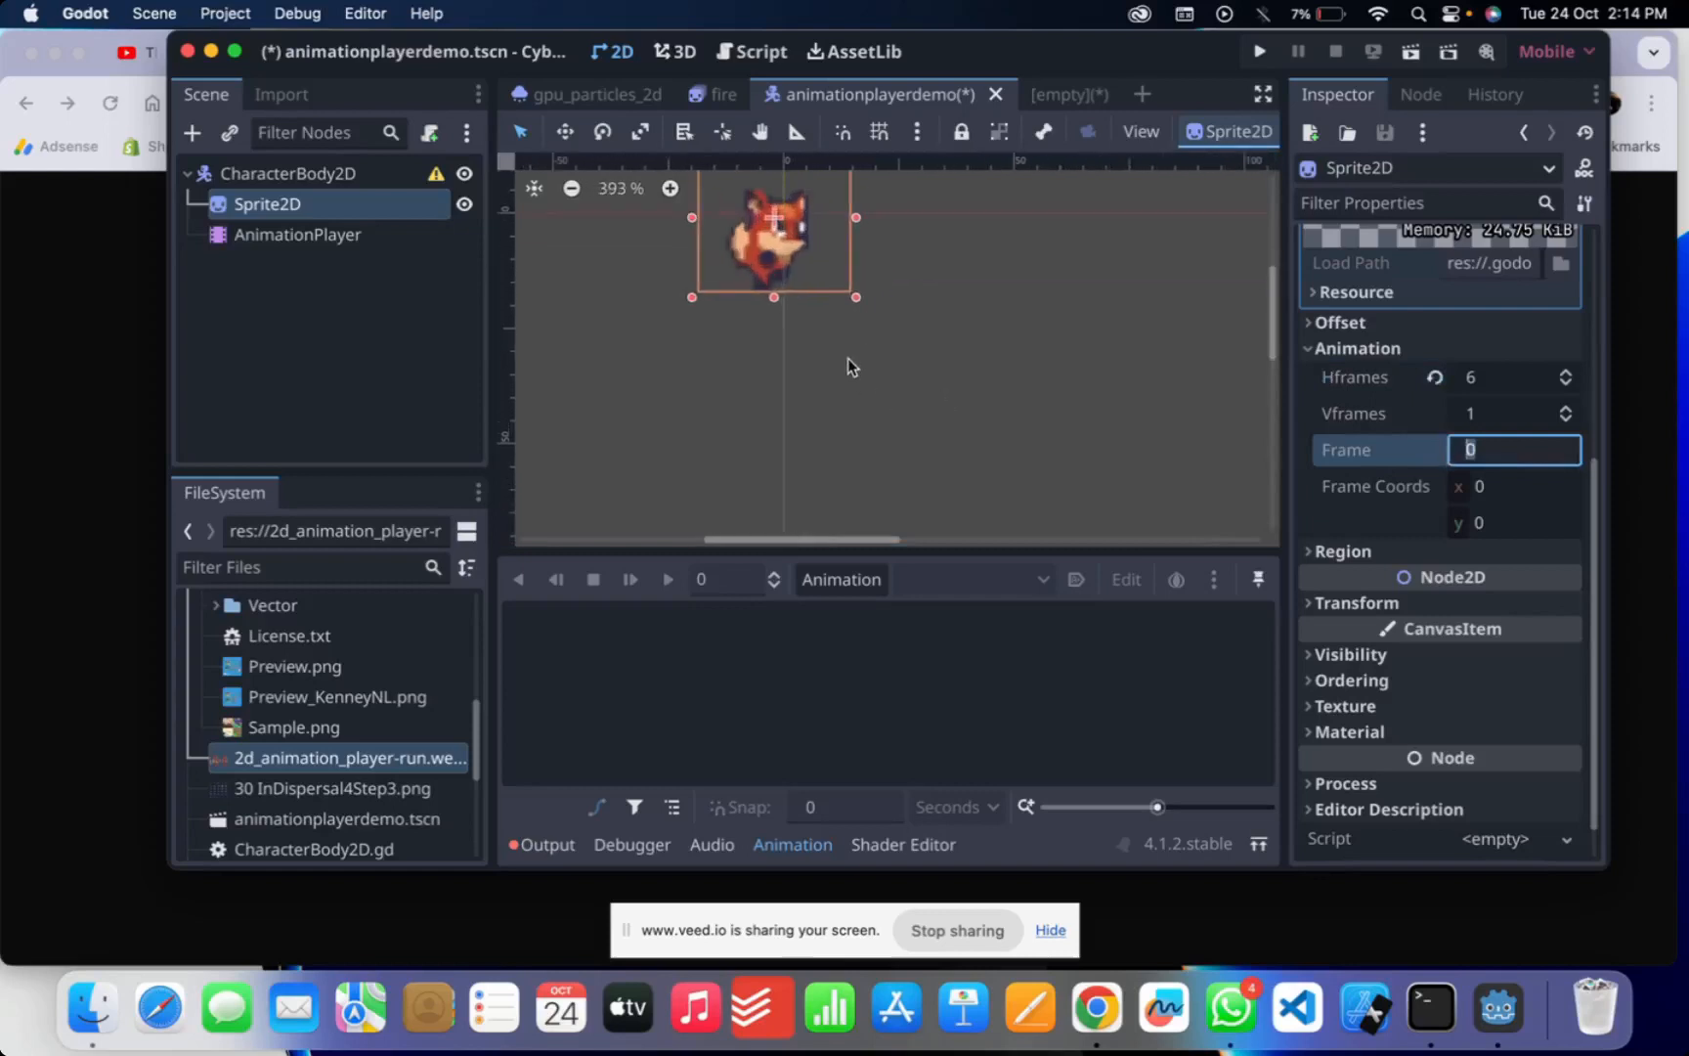
scroll(848, 342, up, 9)
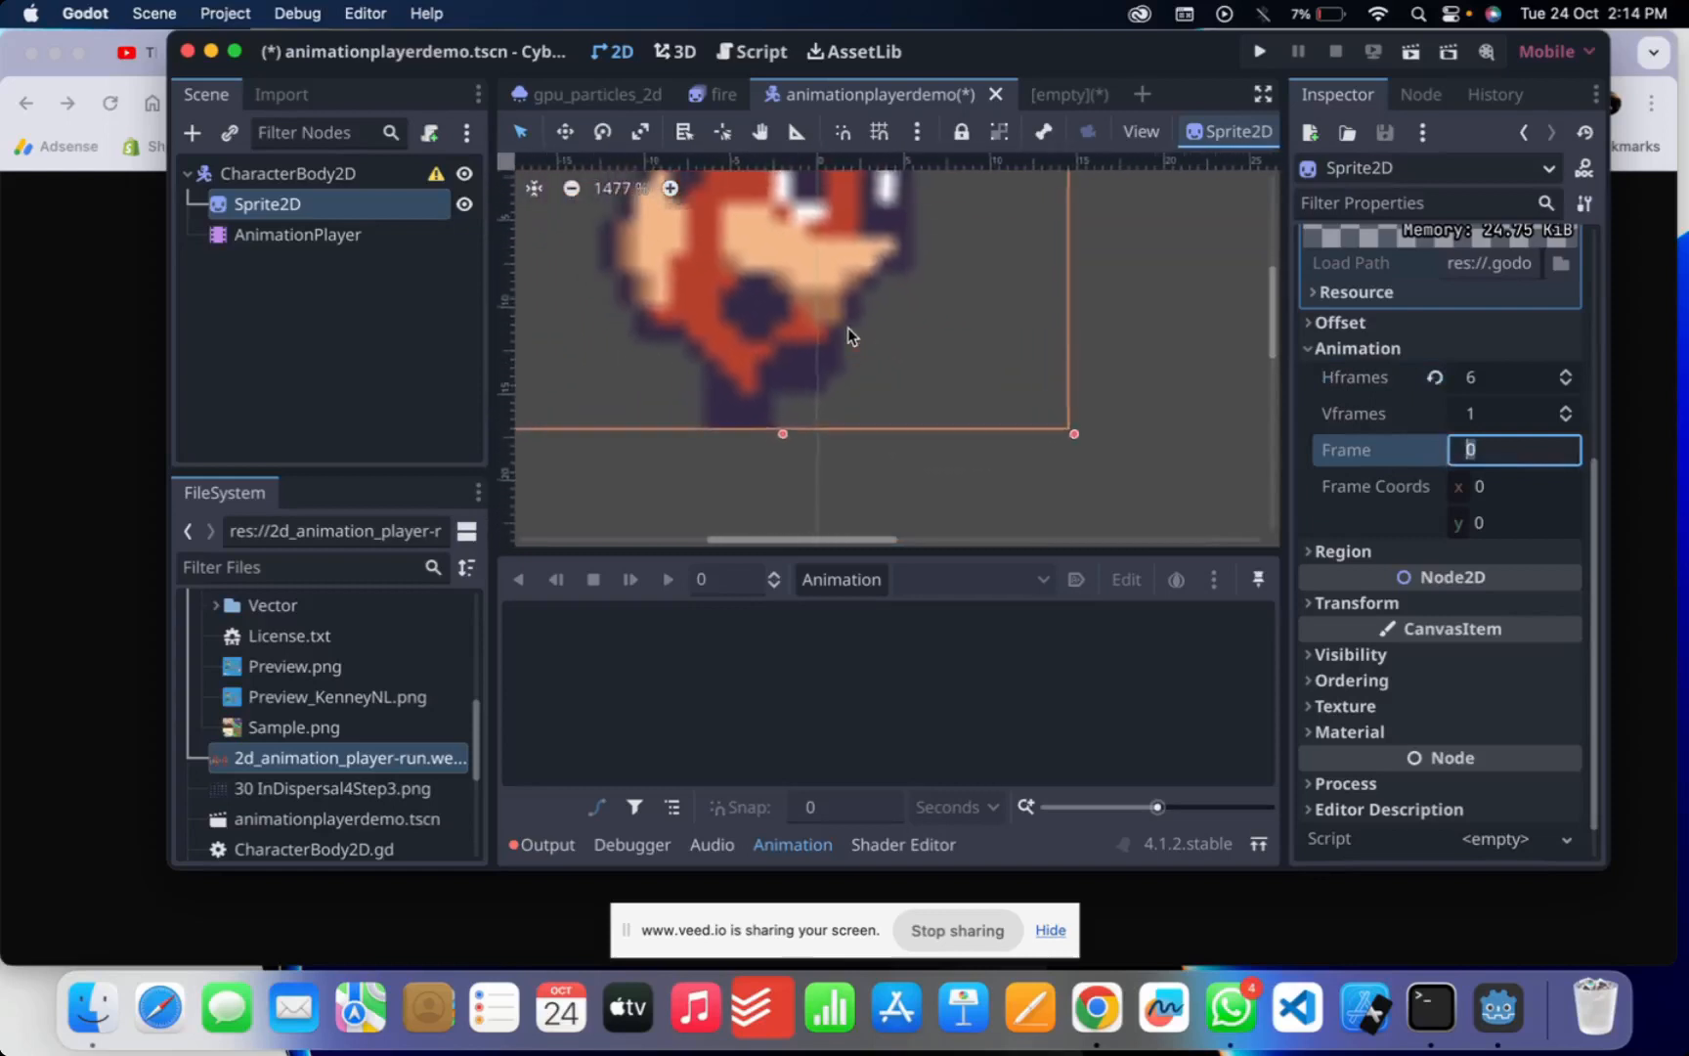
scroll(929, 361, up, 2)
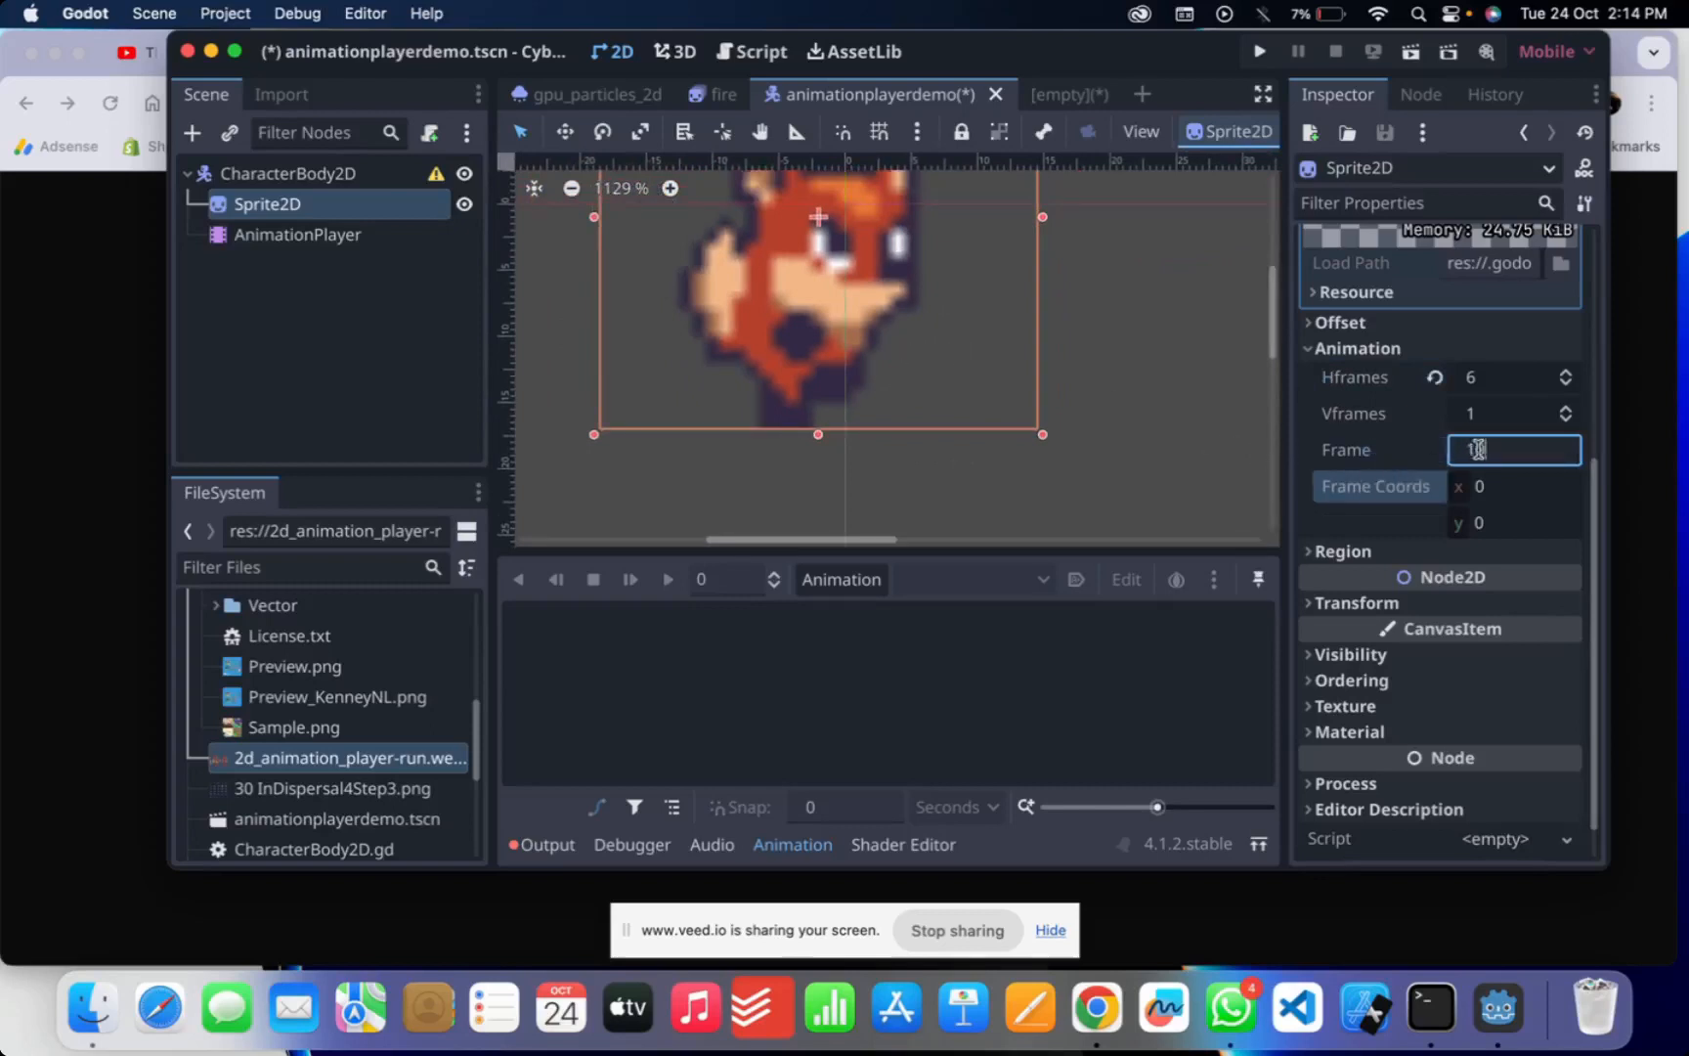
text(5)
key(Return)
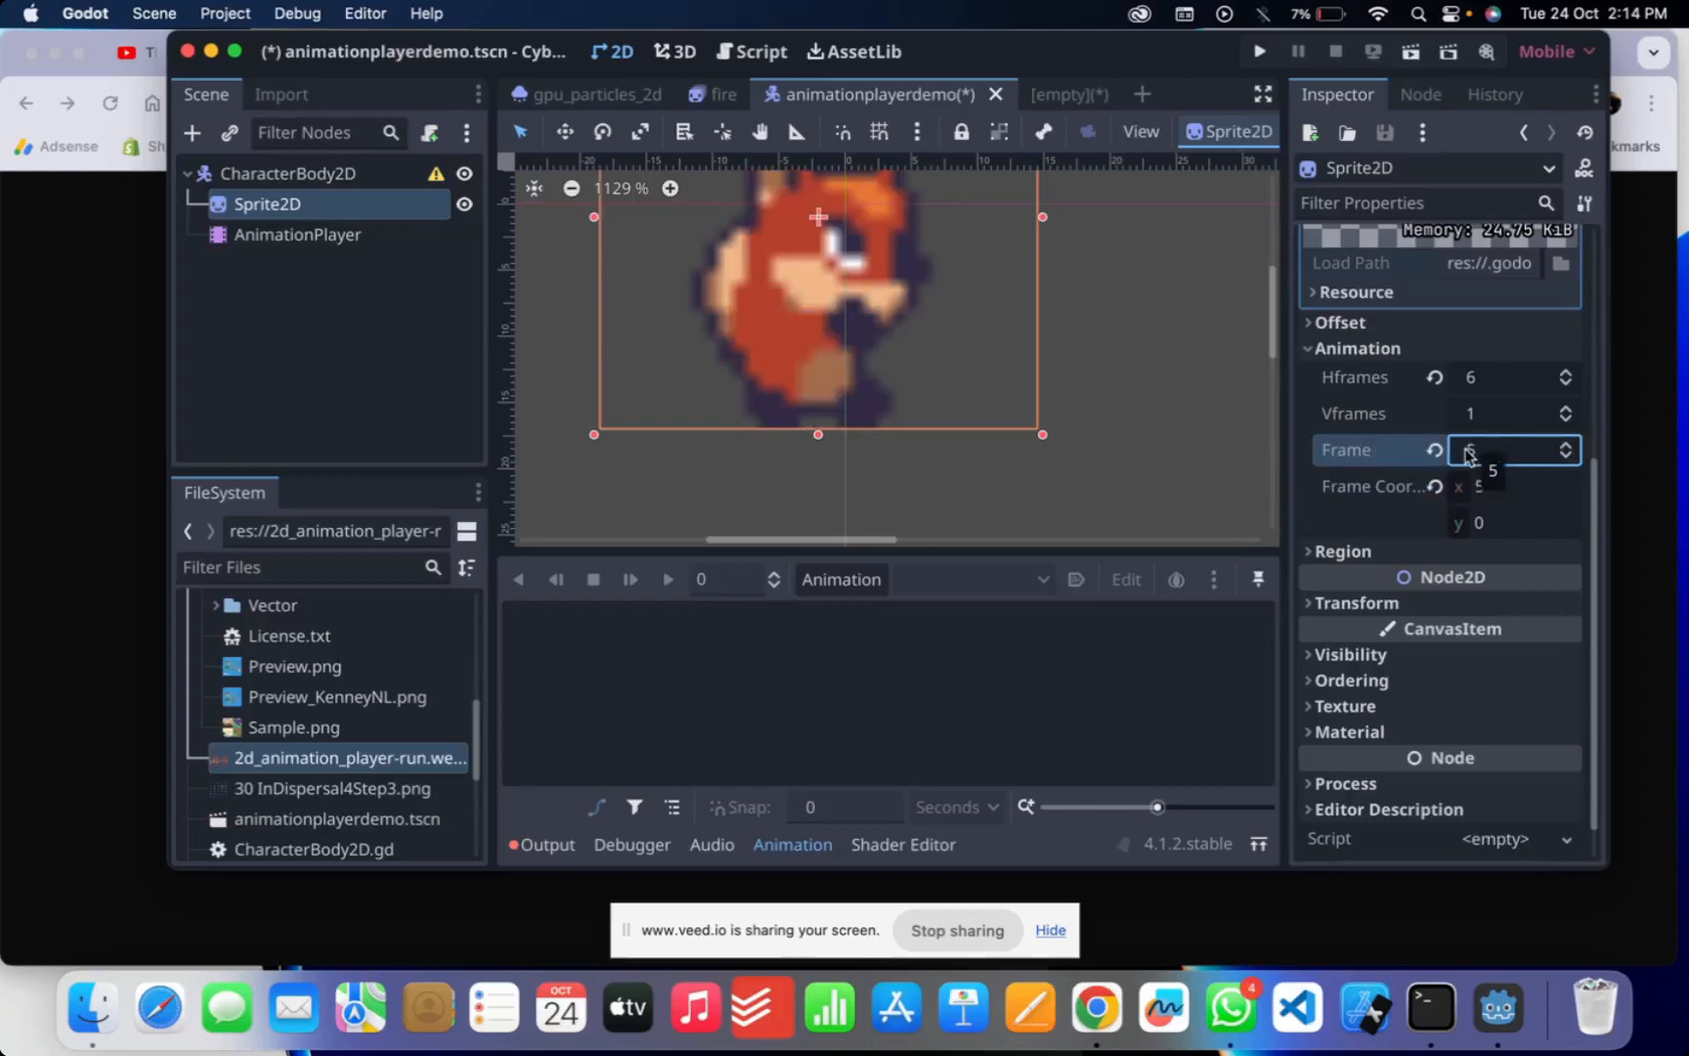
click(1435, 452)
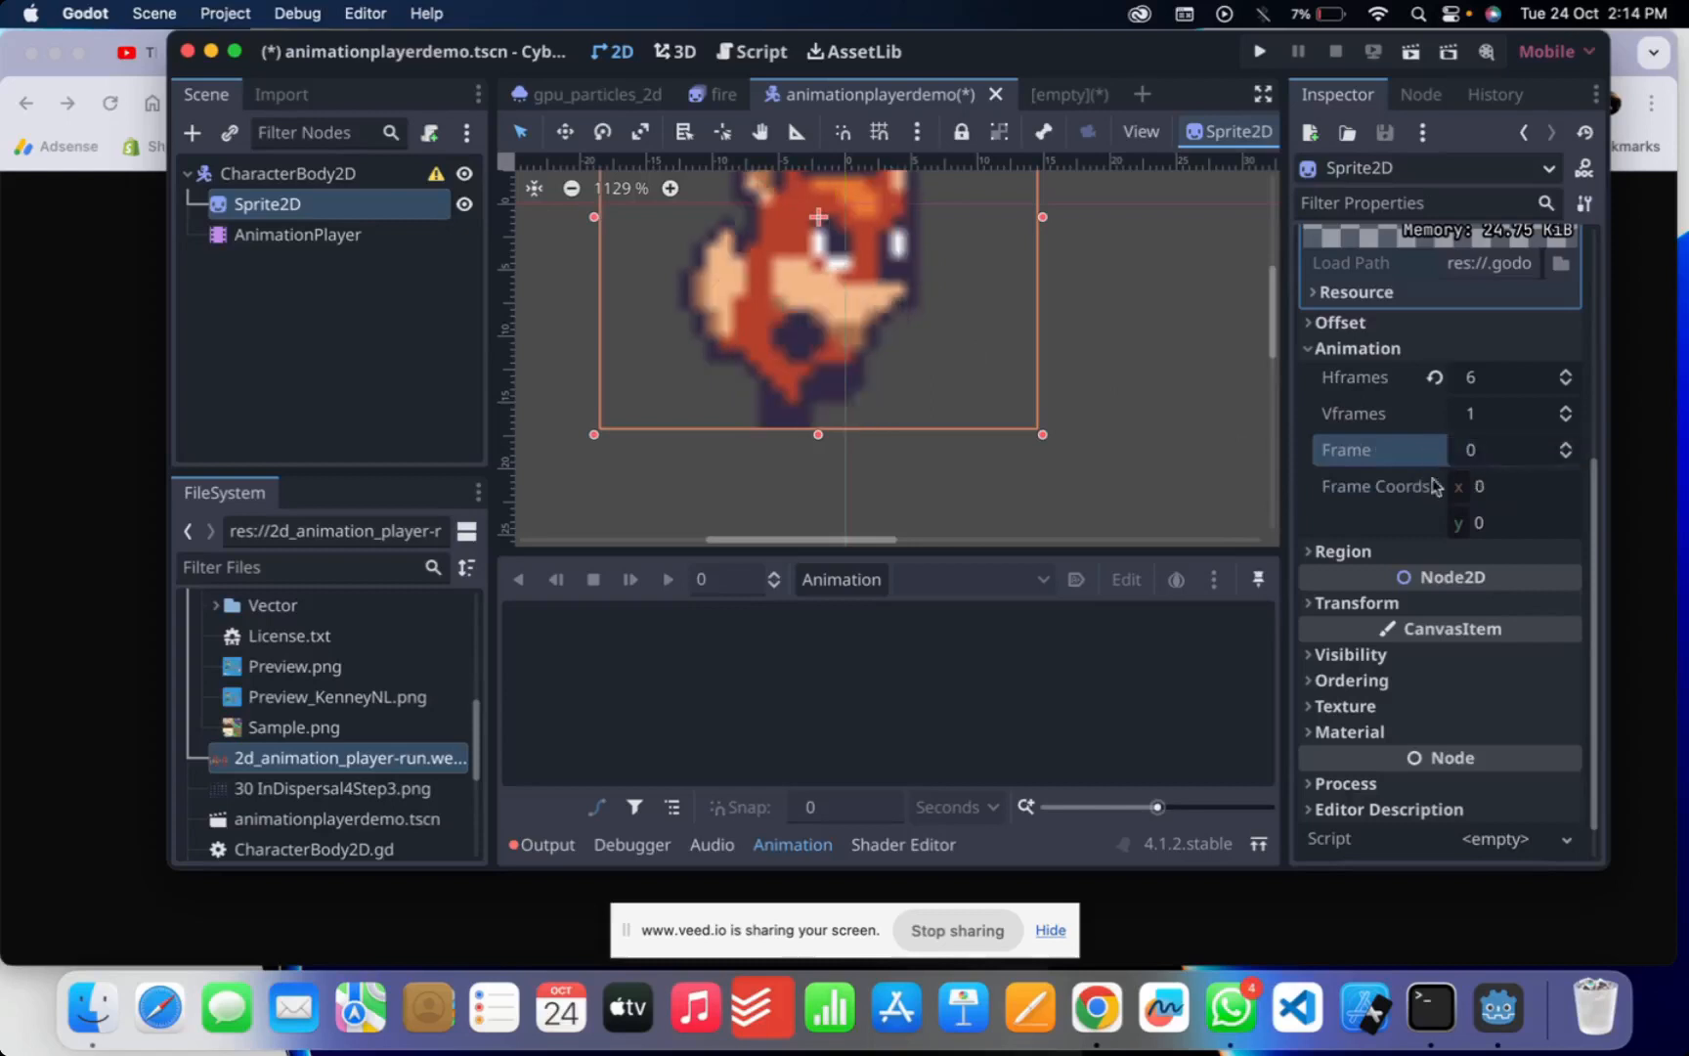
- Step the Sprite2D's Frame one at a time from 0 up to 5 and back down to 0
click(1568, 448)
click(1569, 447)
click(1568, 448)
click(1568, 448)
click(1568, 447)
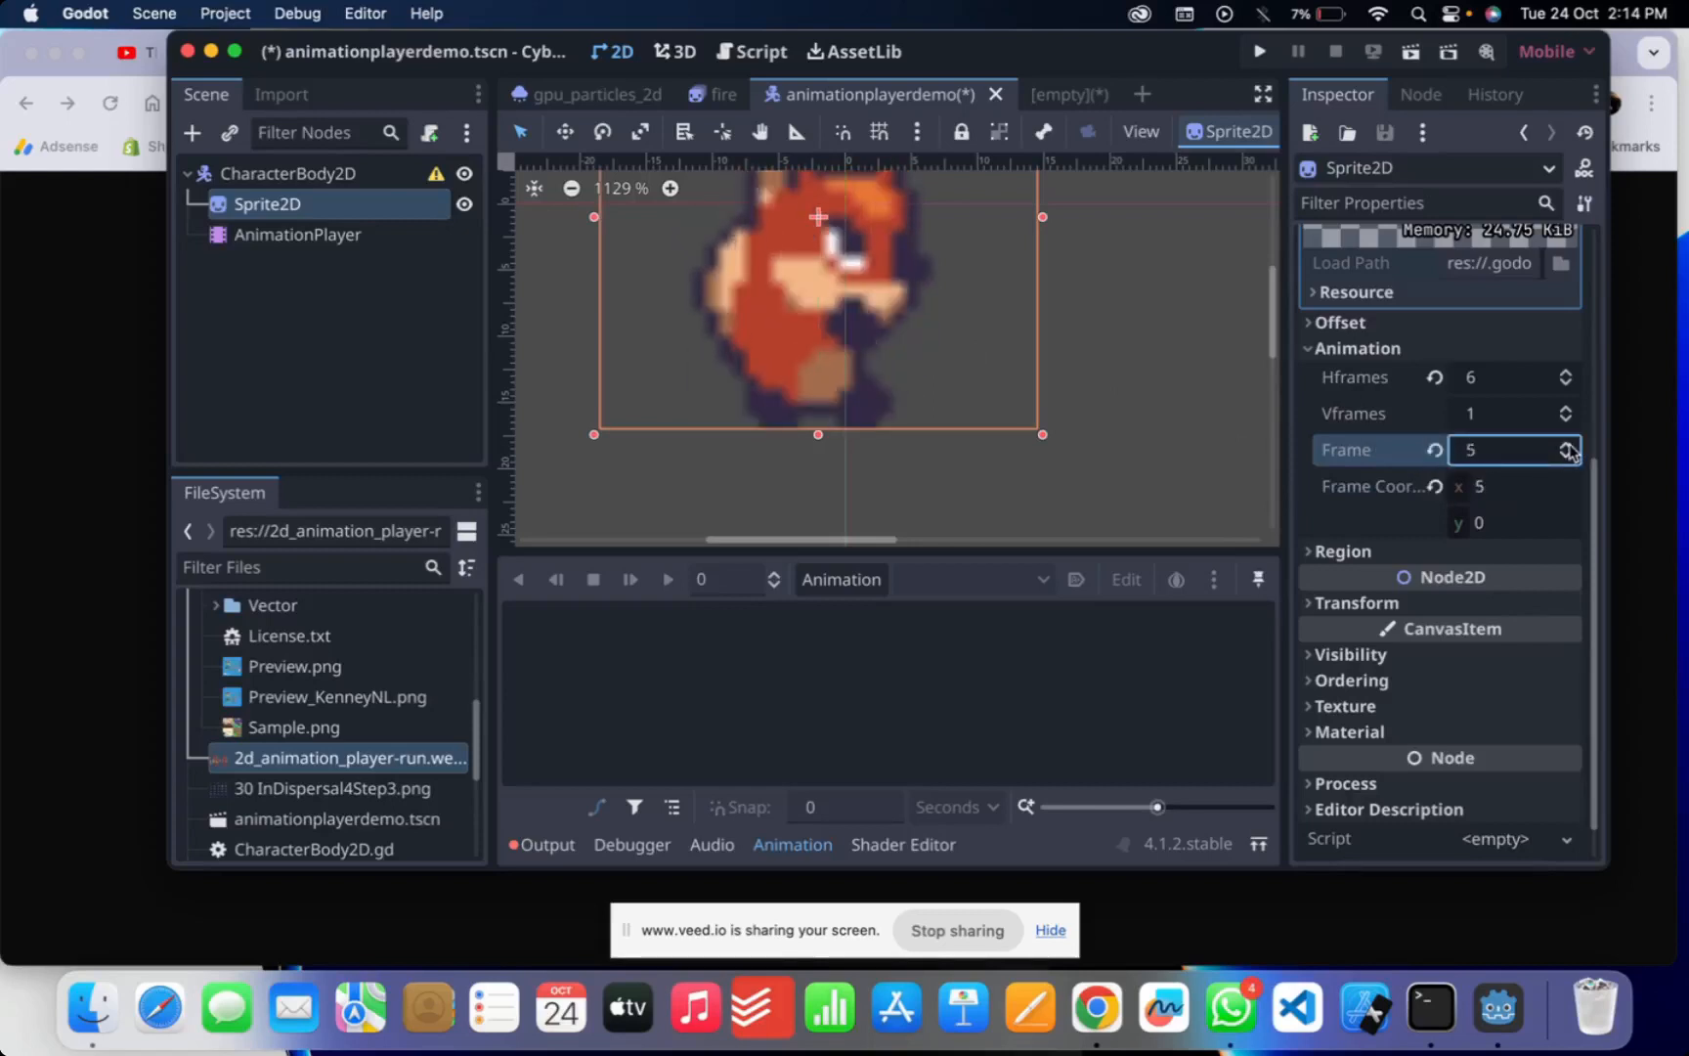
click(1566, 461)
click(1566, 462)
click(1566, 462)
click(1566, 461)
click(1566, 461)
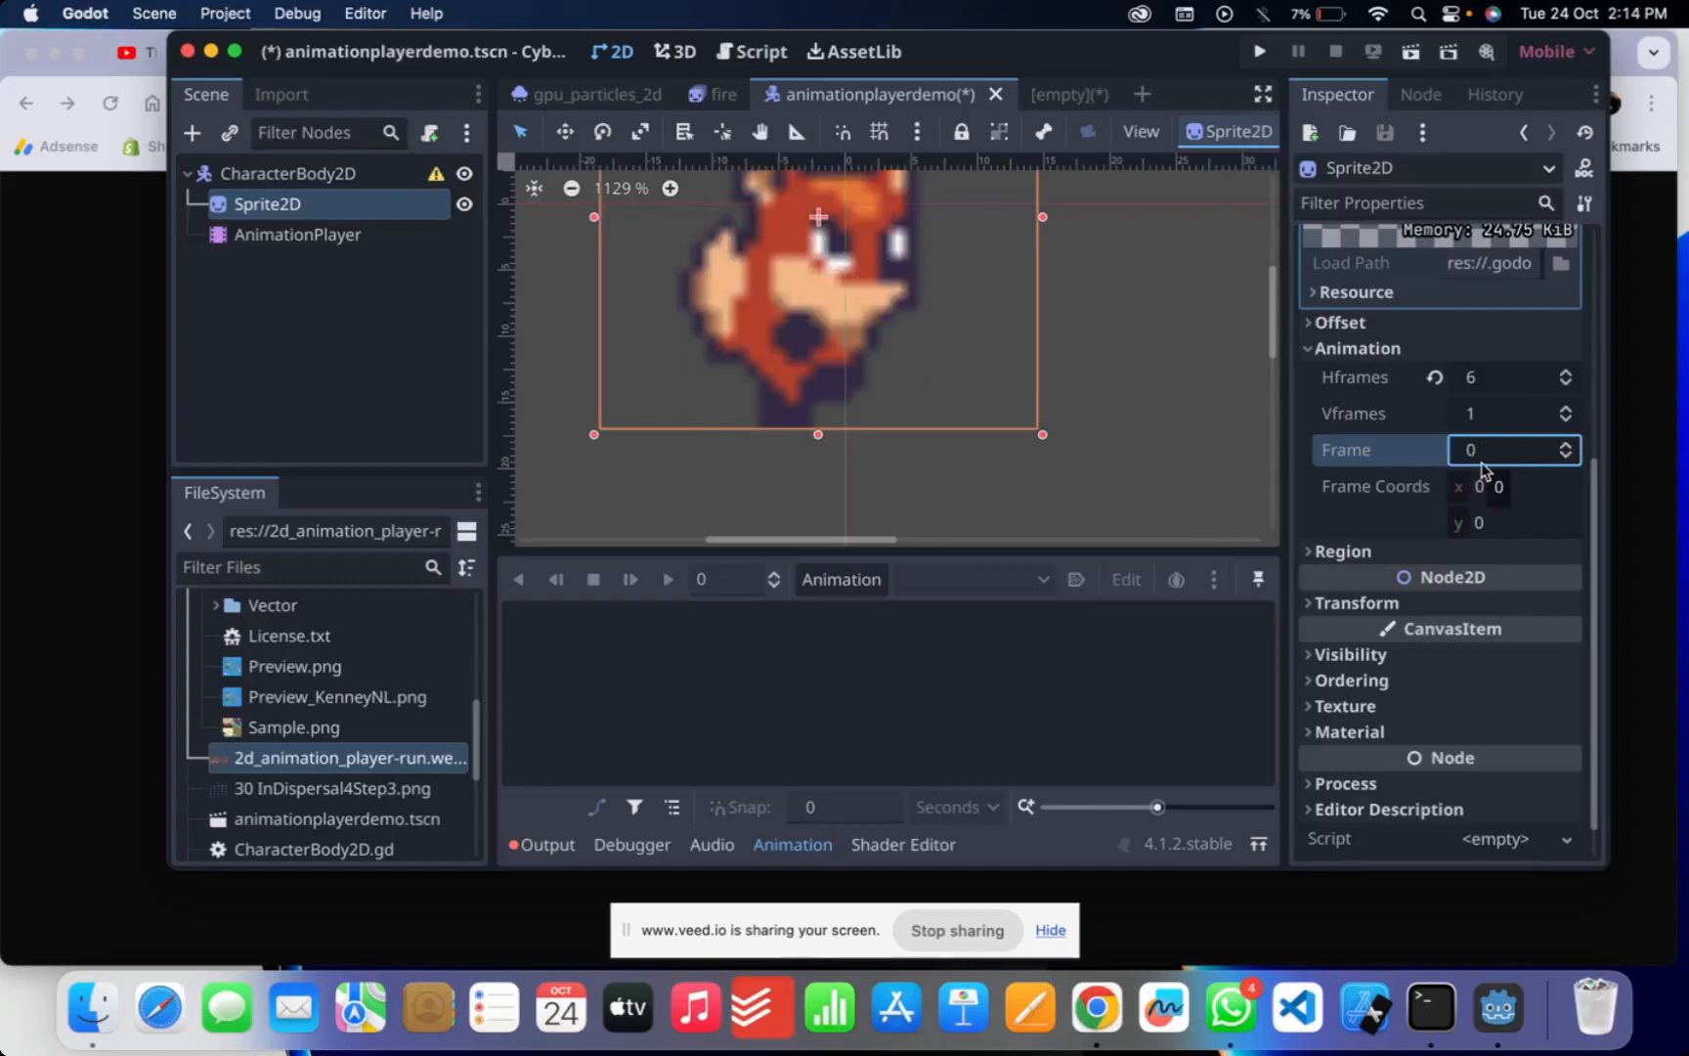
- Create a new animation named walk in the AnimationPlayer
click(337, 237)
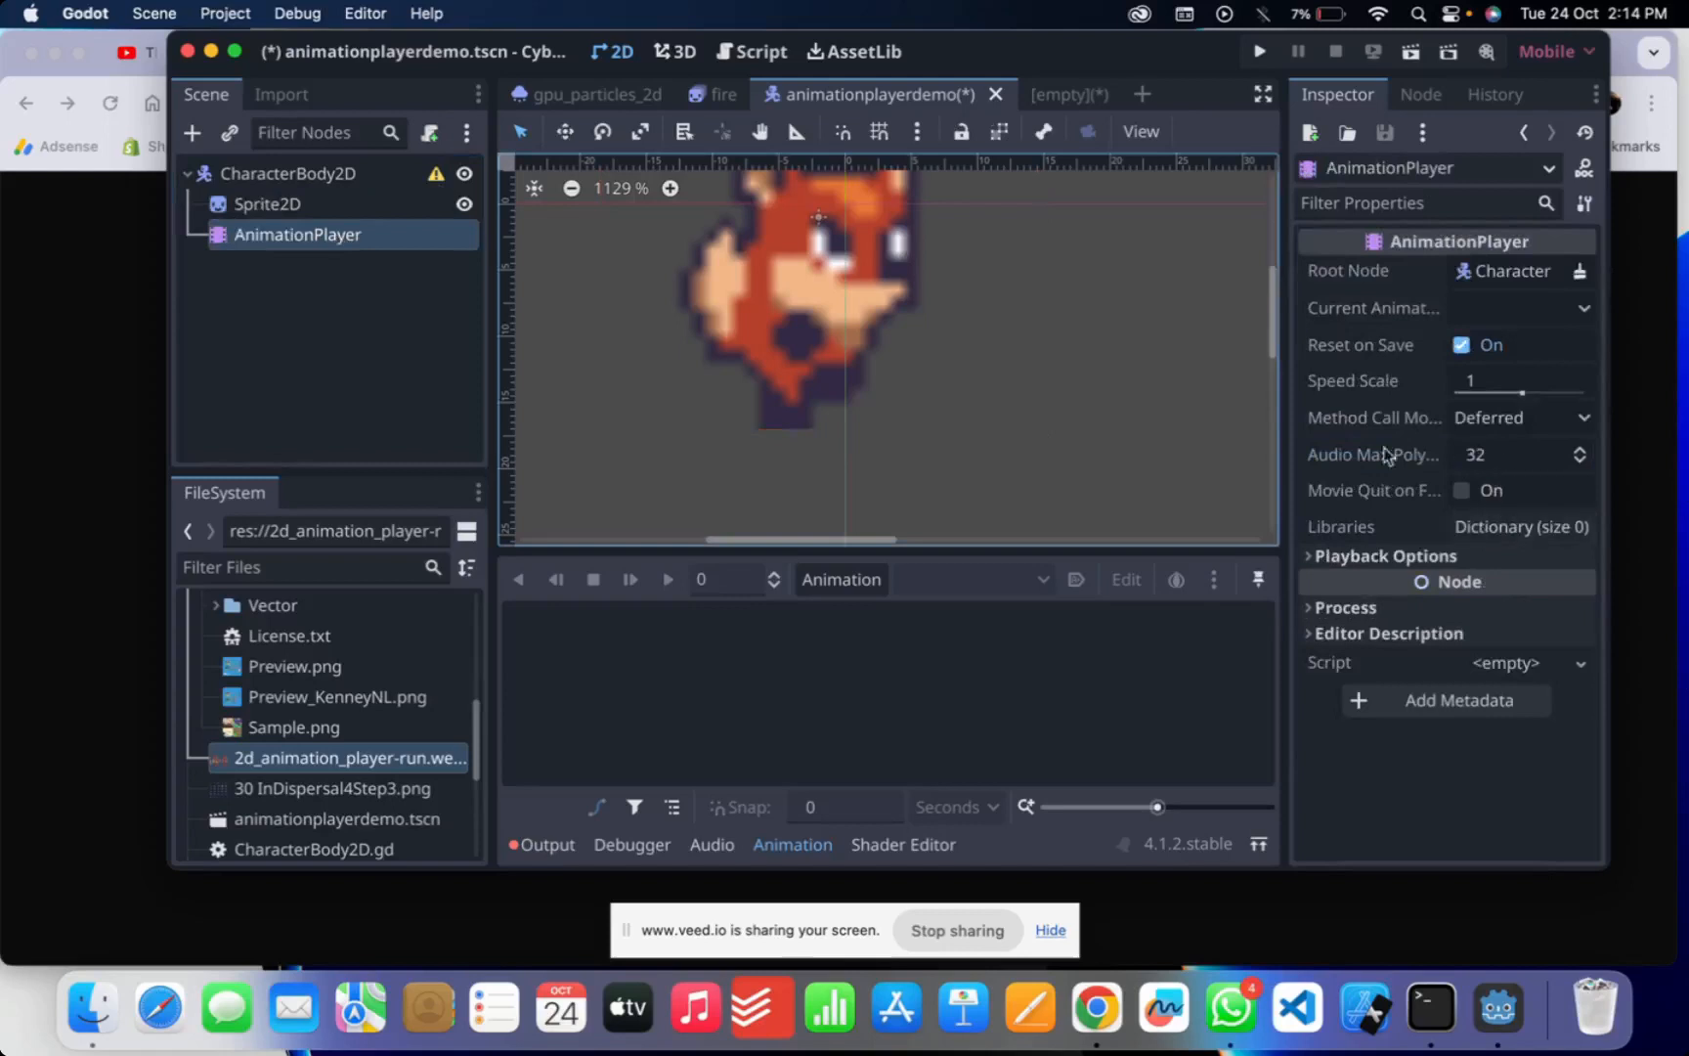
click(836, 582)
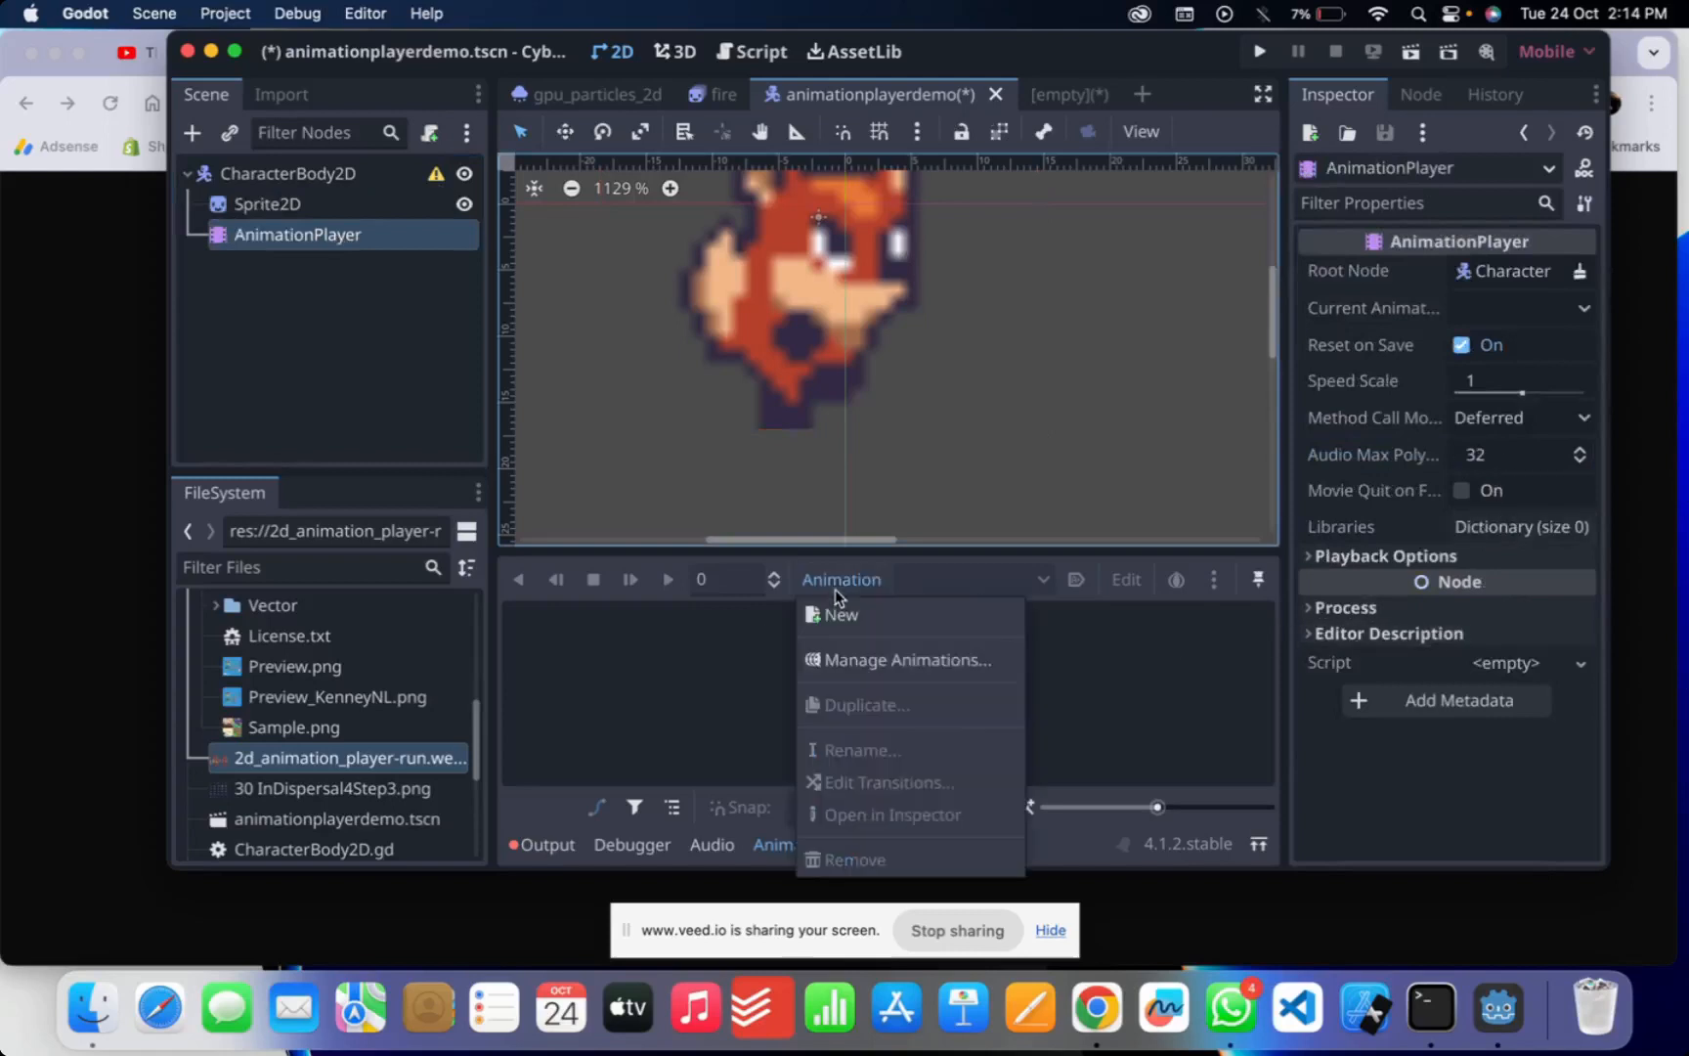
click(839, 611)
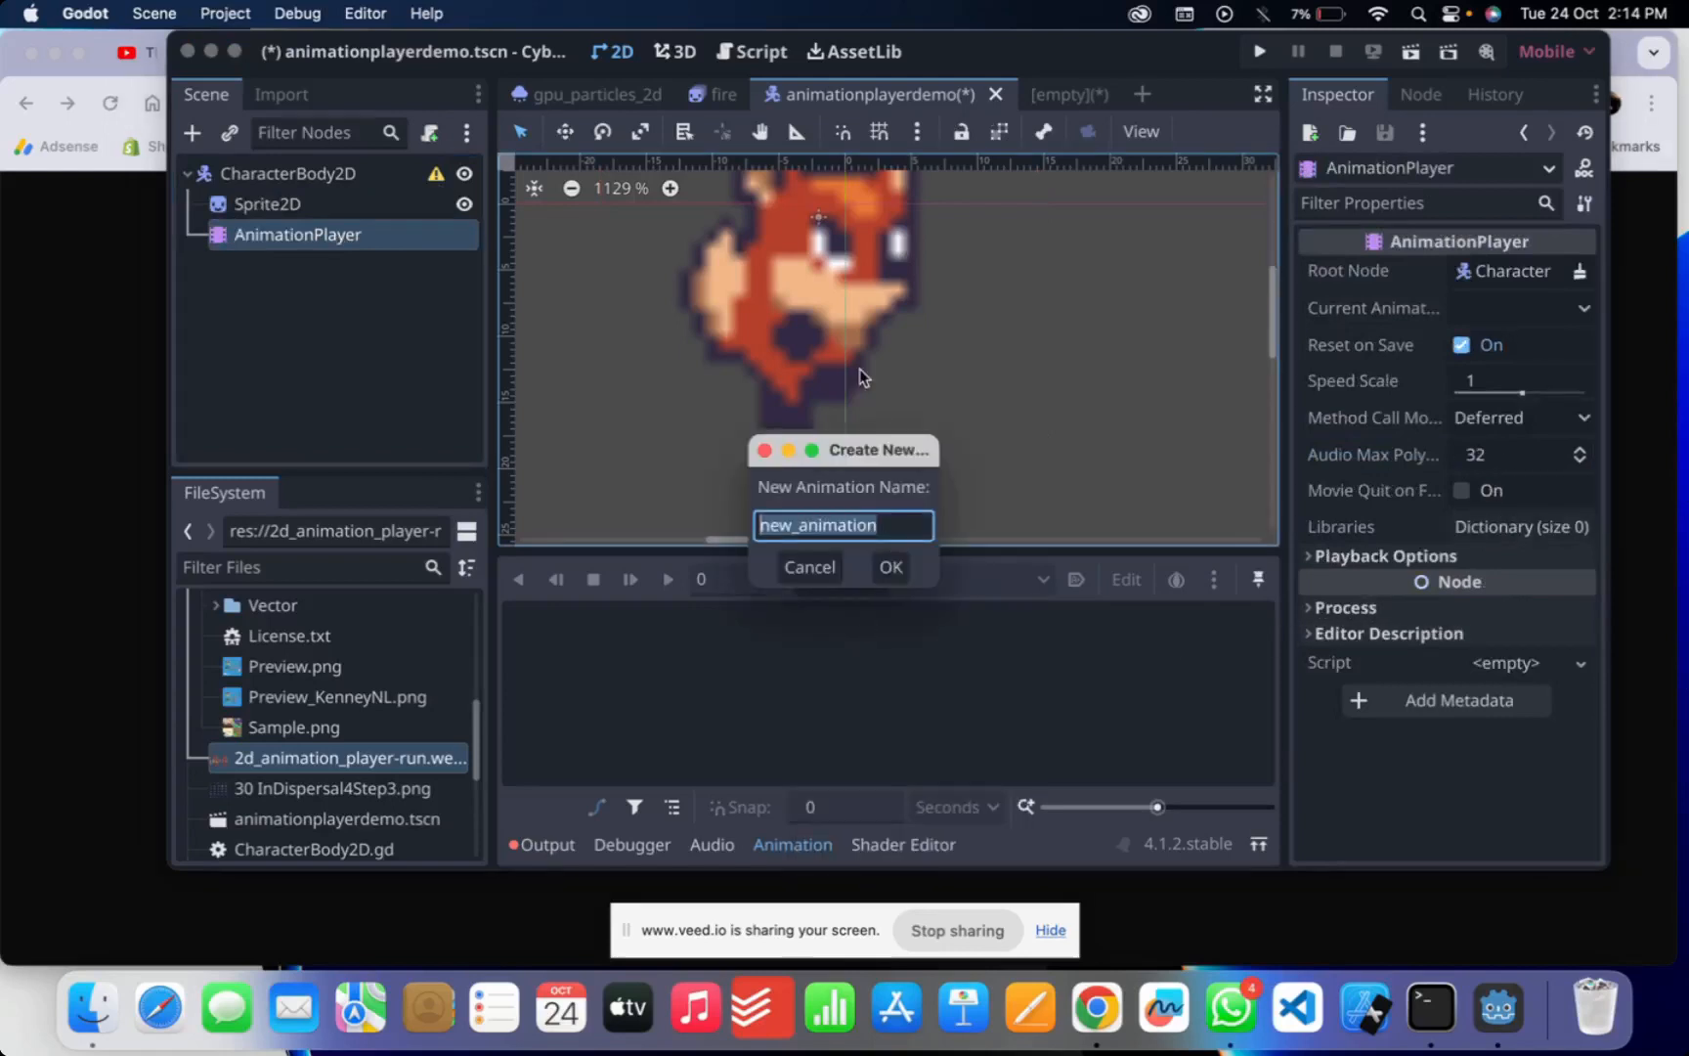
text(walk)
key(Return)
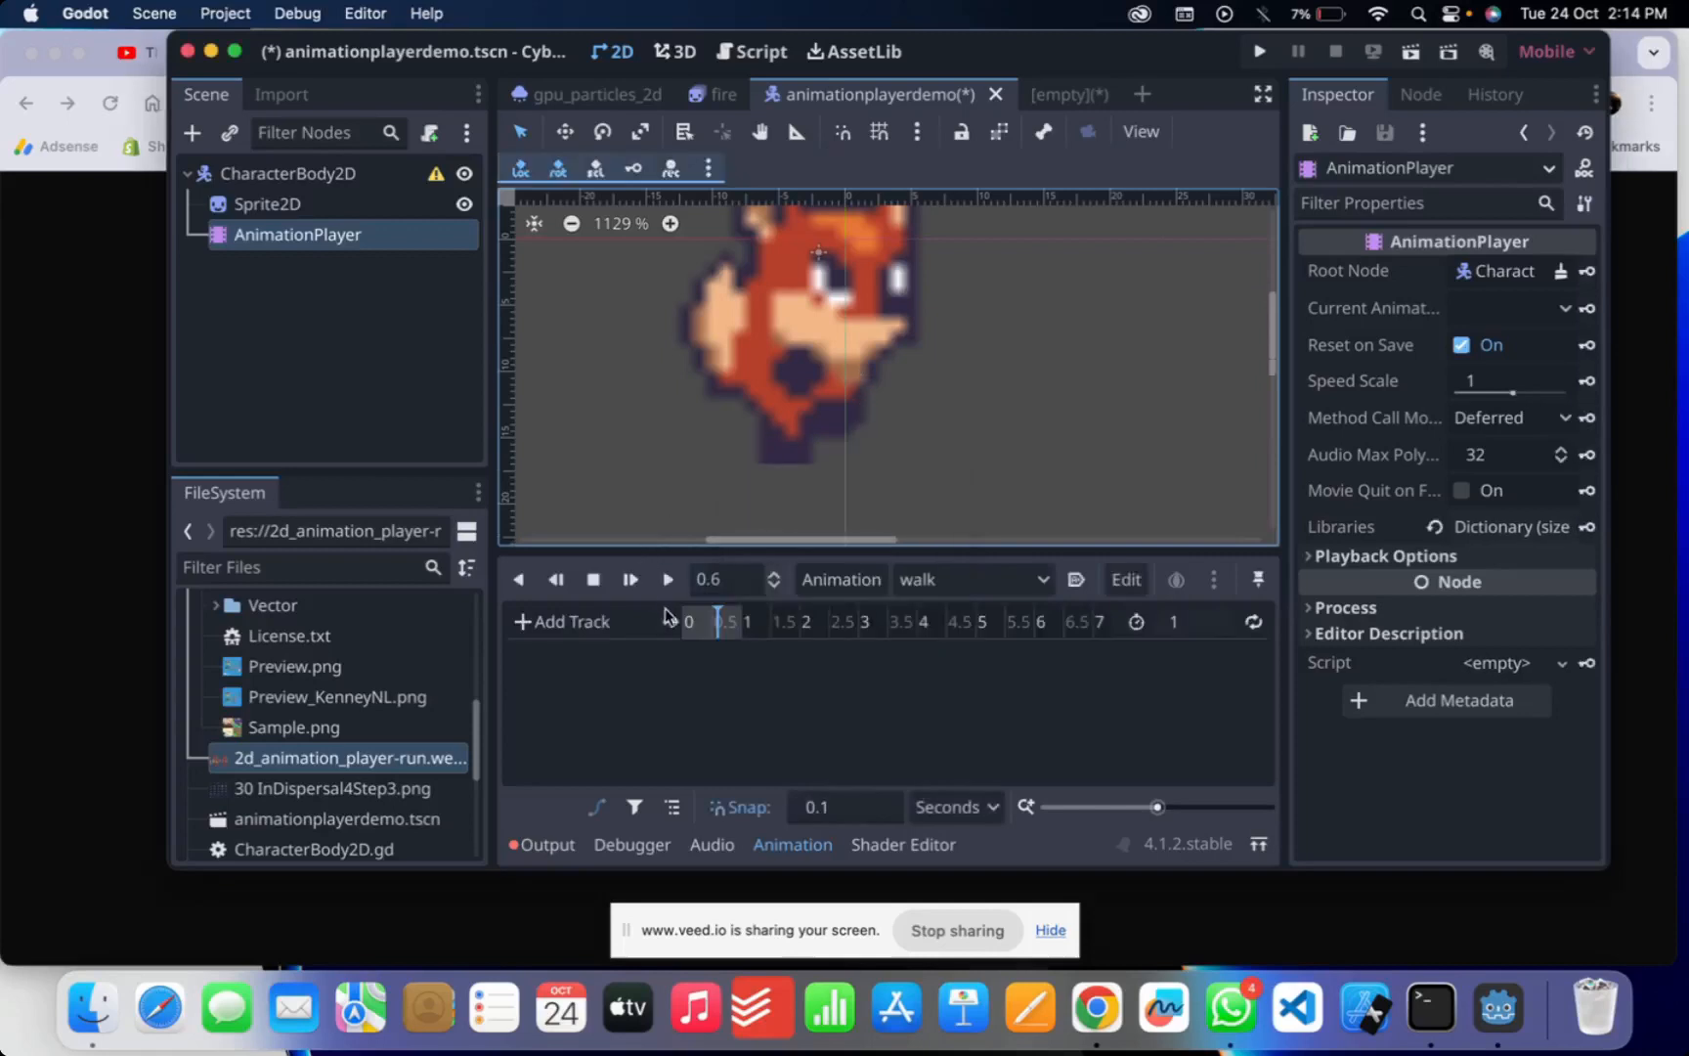
- Set the walk animation's length to 0.6 seconds and turn on looping
click(1195, 625)
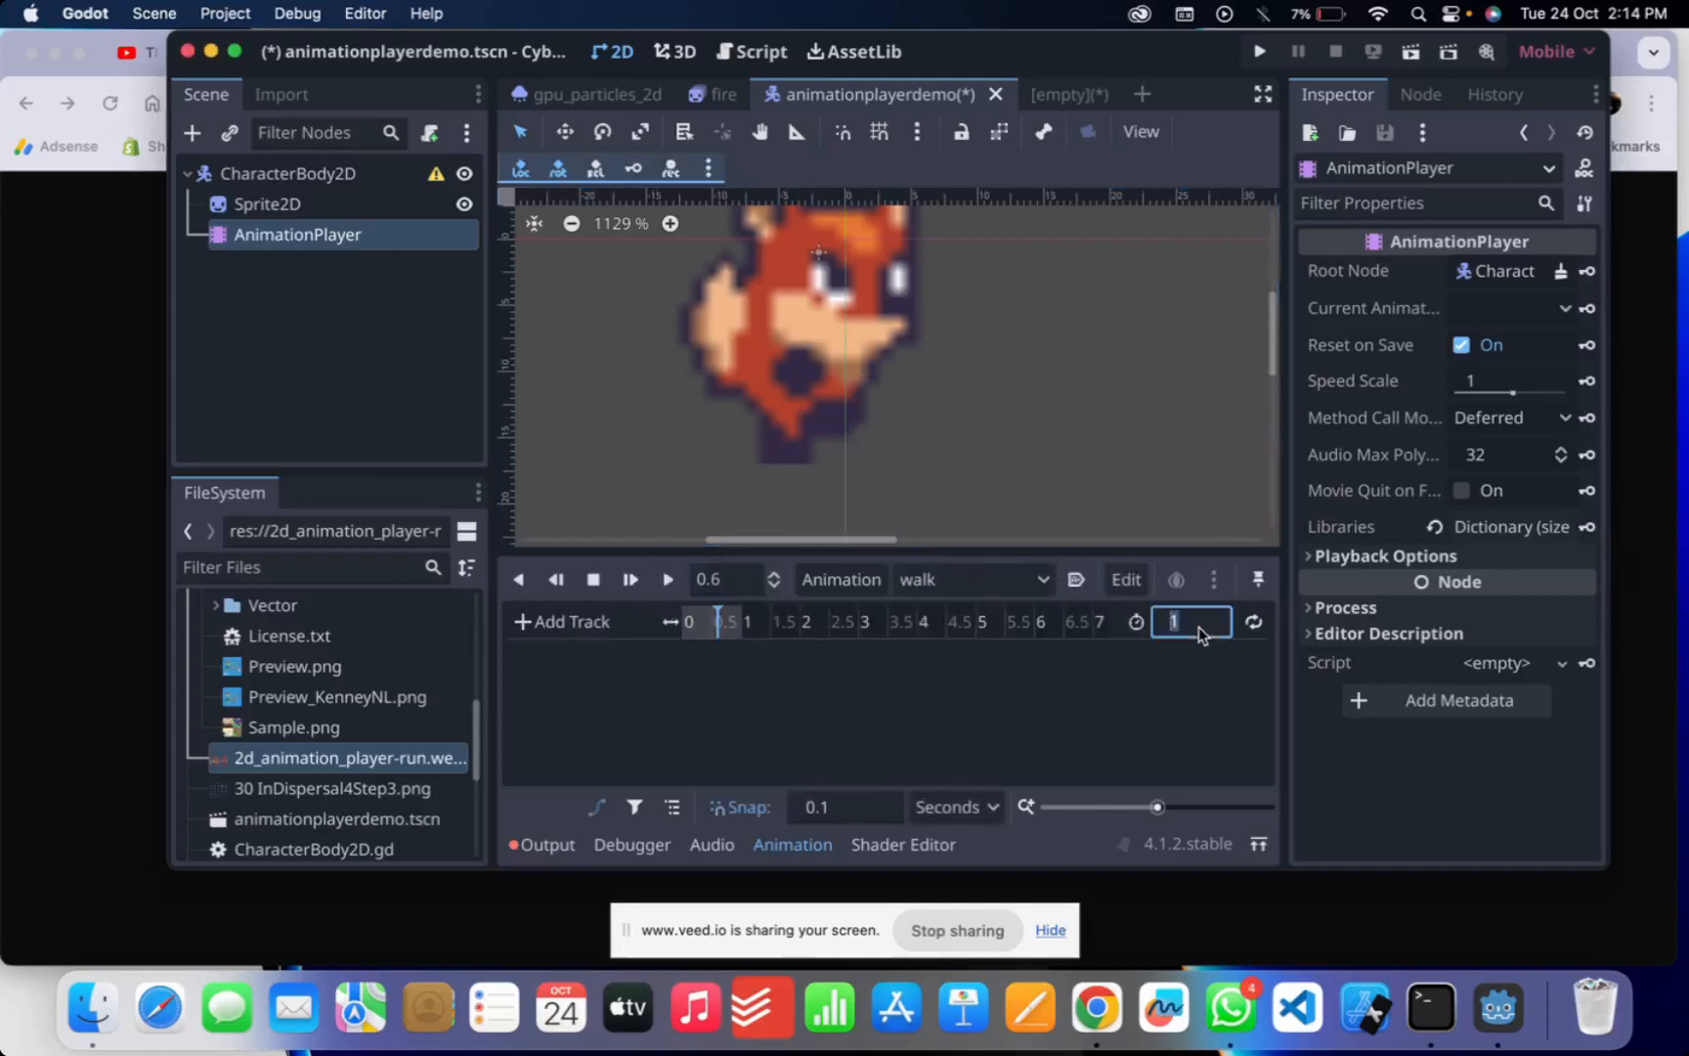
text(0.6)
click(1255, 624)
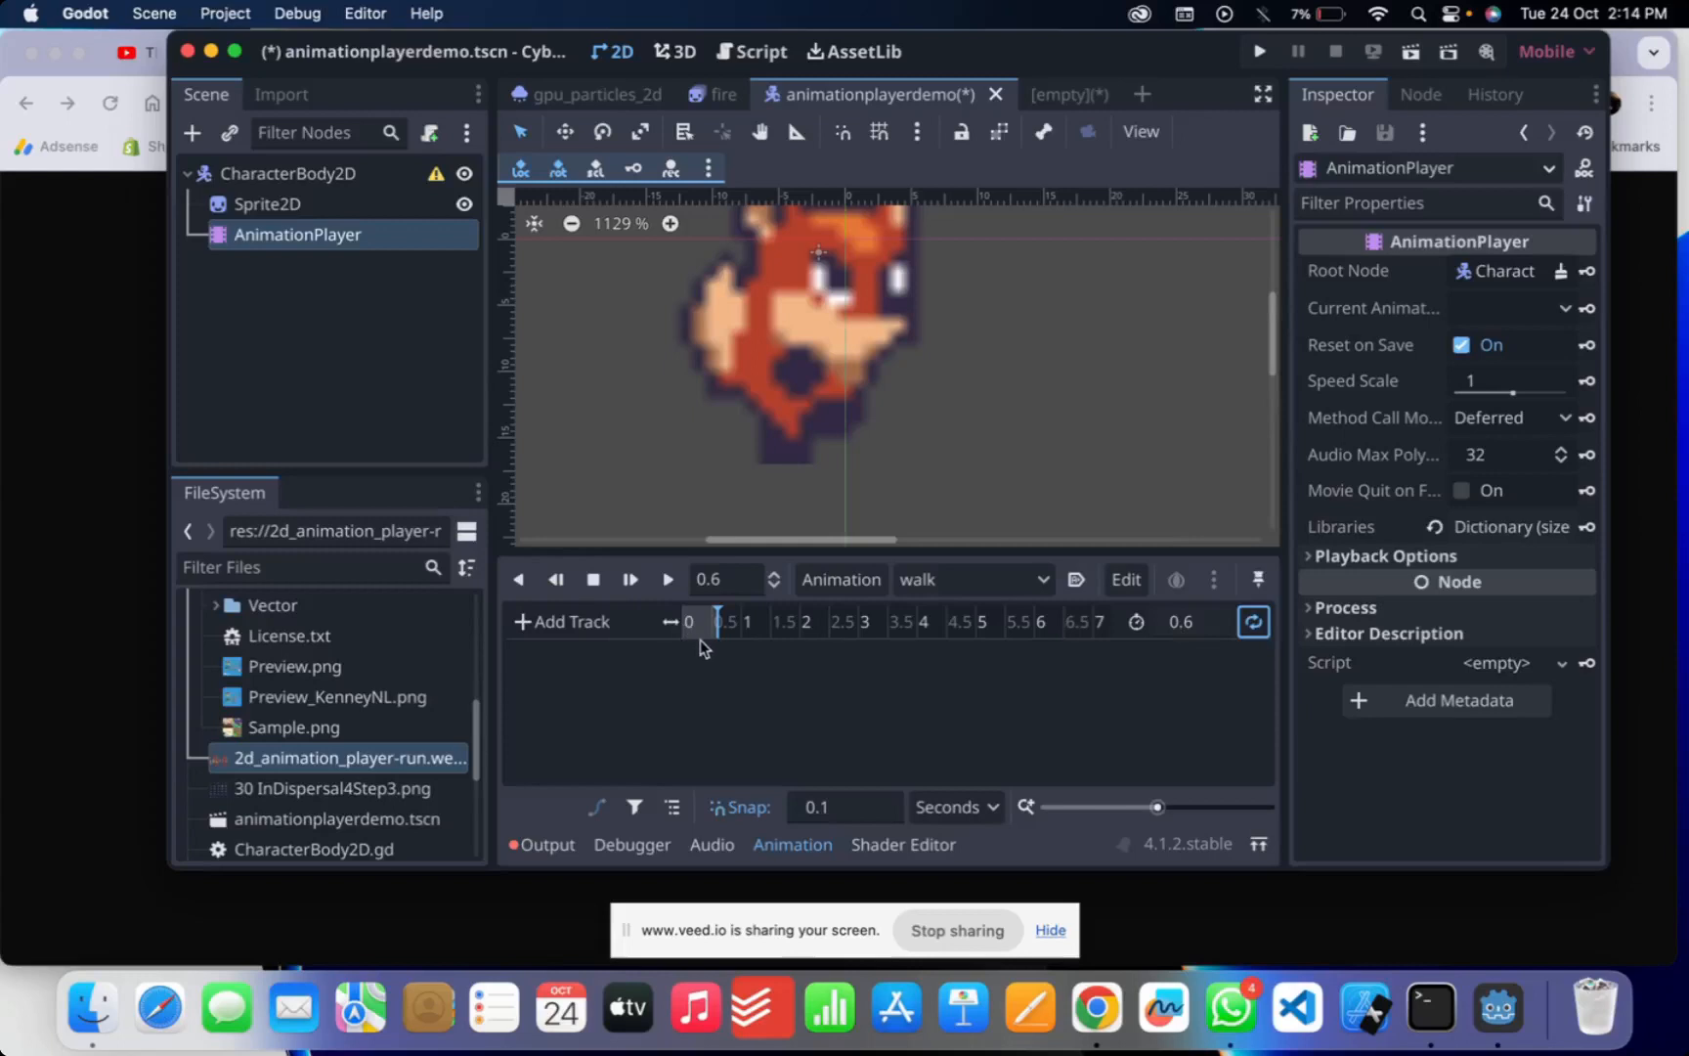
- Insert a key for the Sprite2D's Frame value 0 at time 0, creating a new frame track in the walk animation
scroll(811, 378, up, 2)
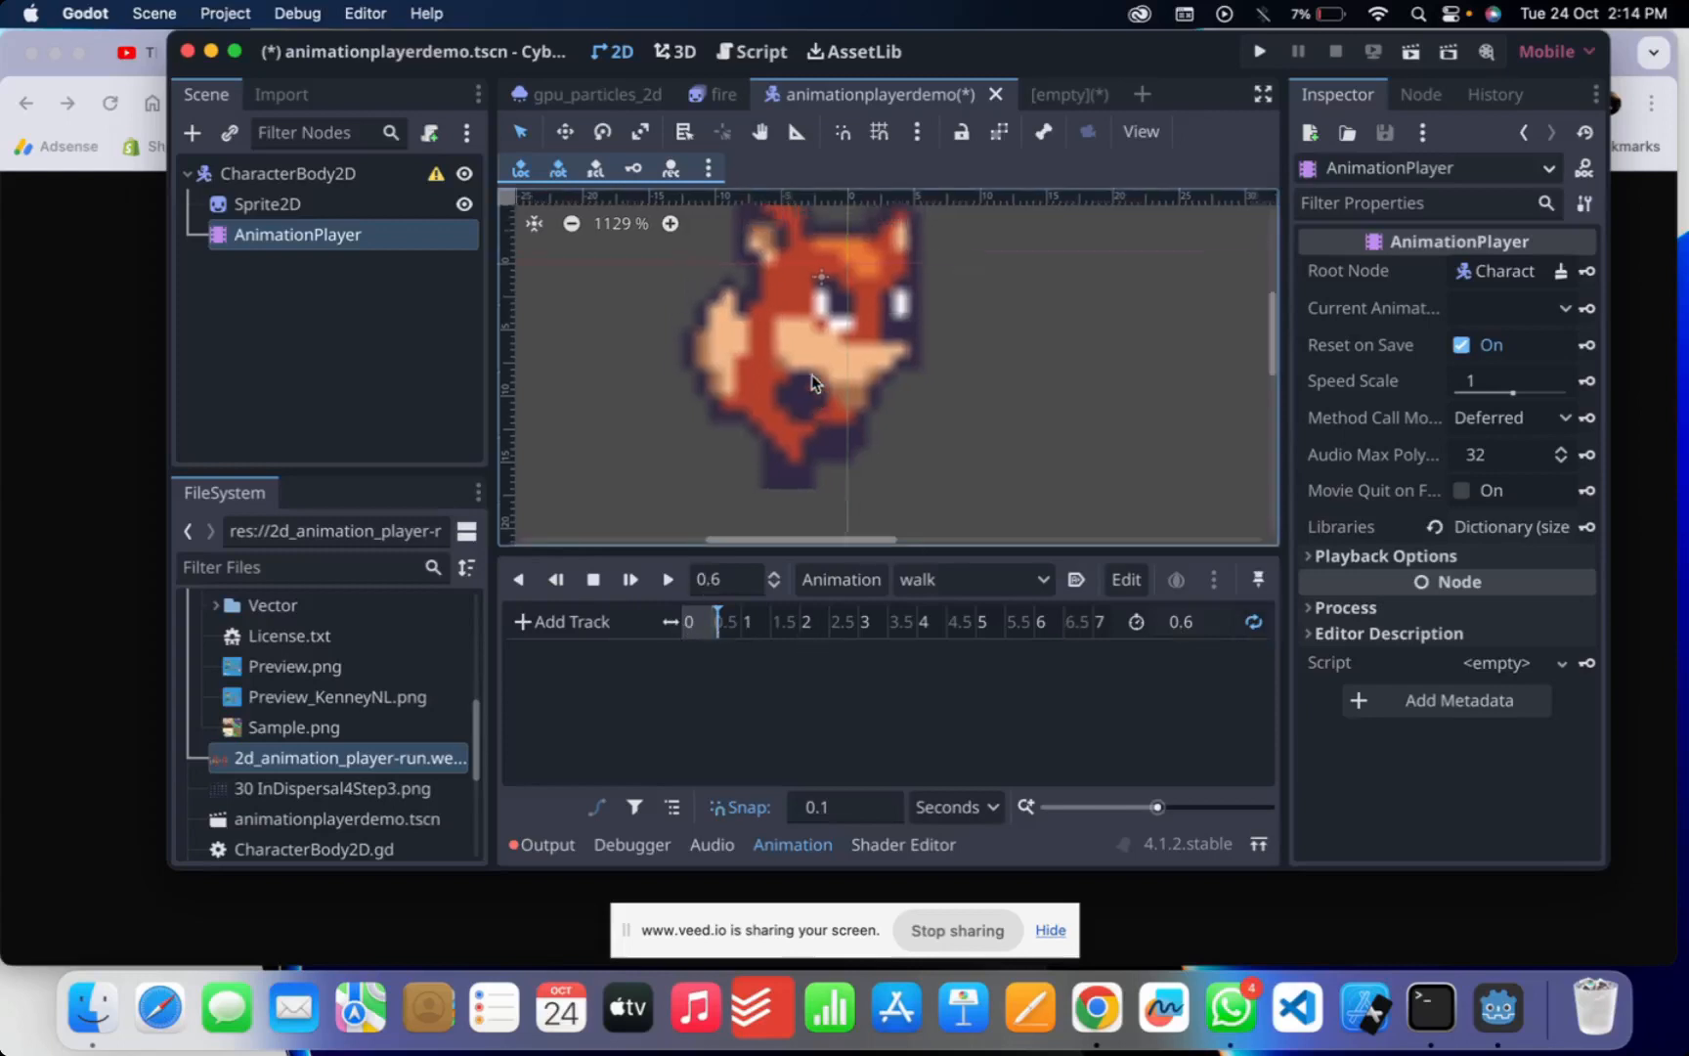
scroll(812, 378, up, 2)
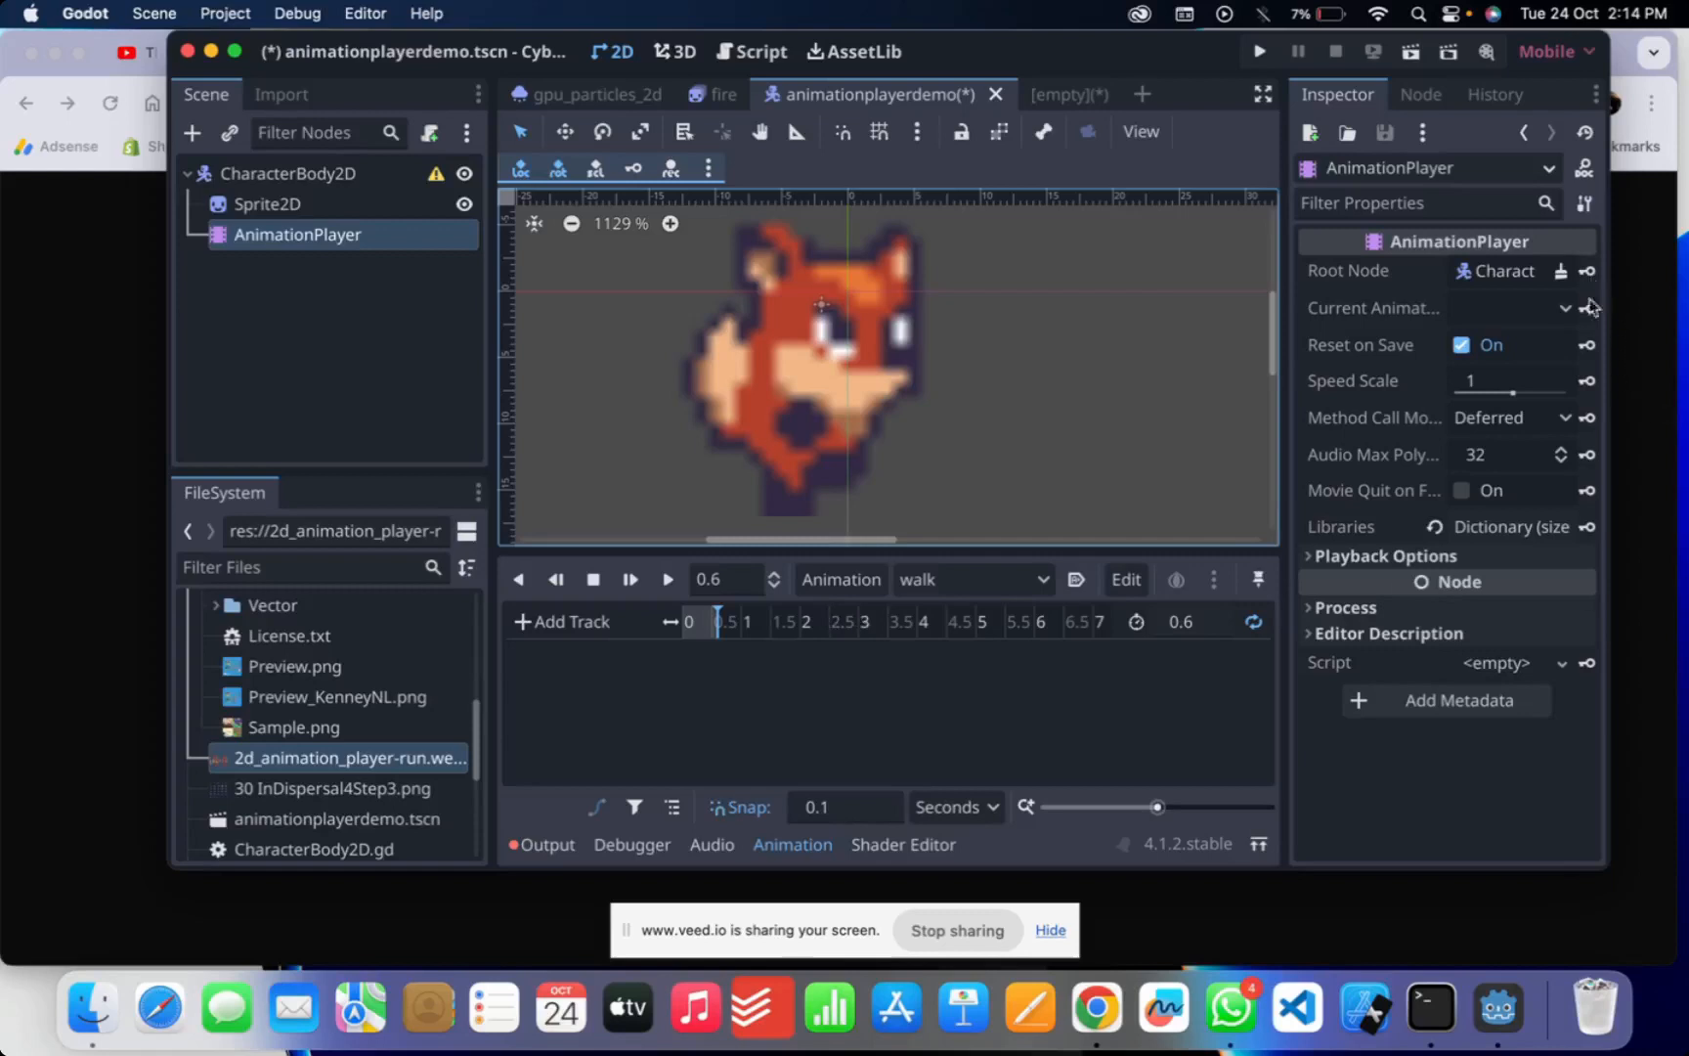
click(325, 213)
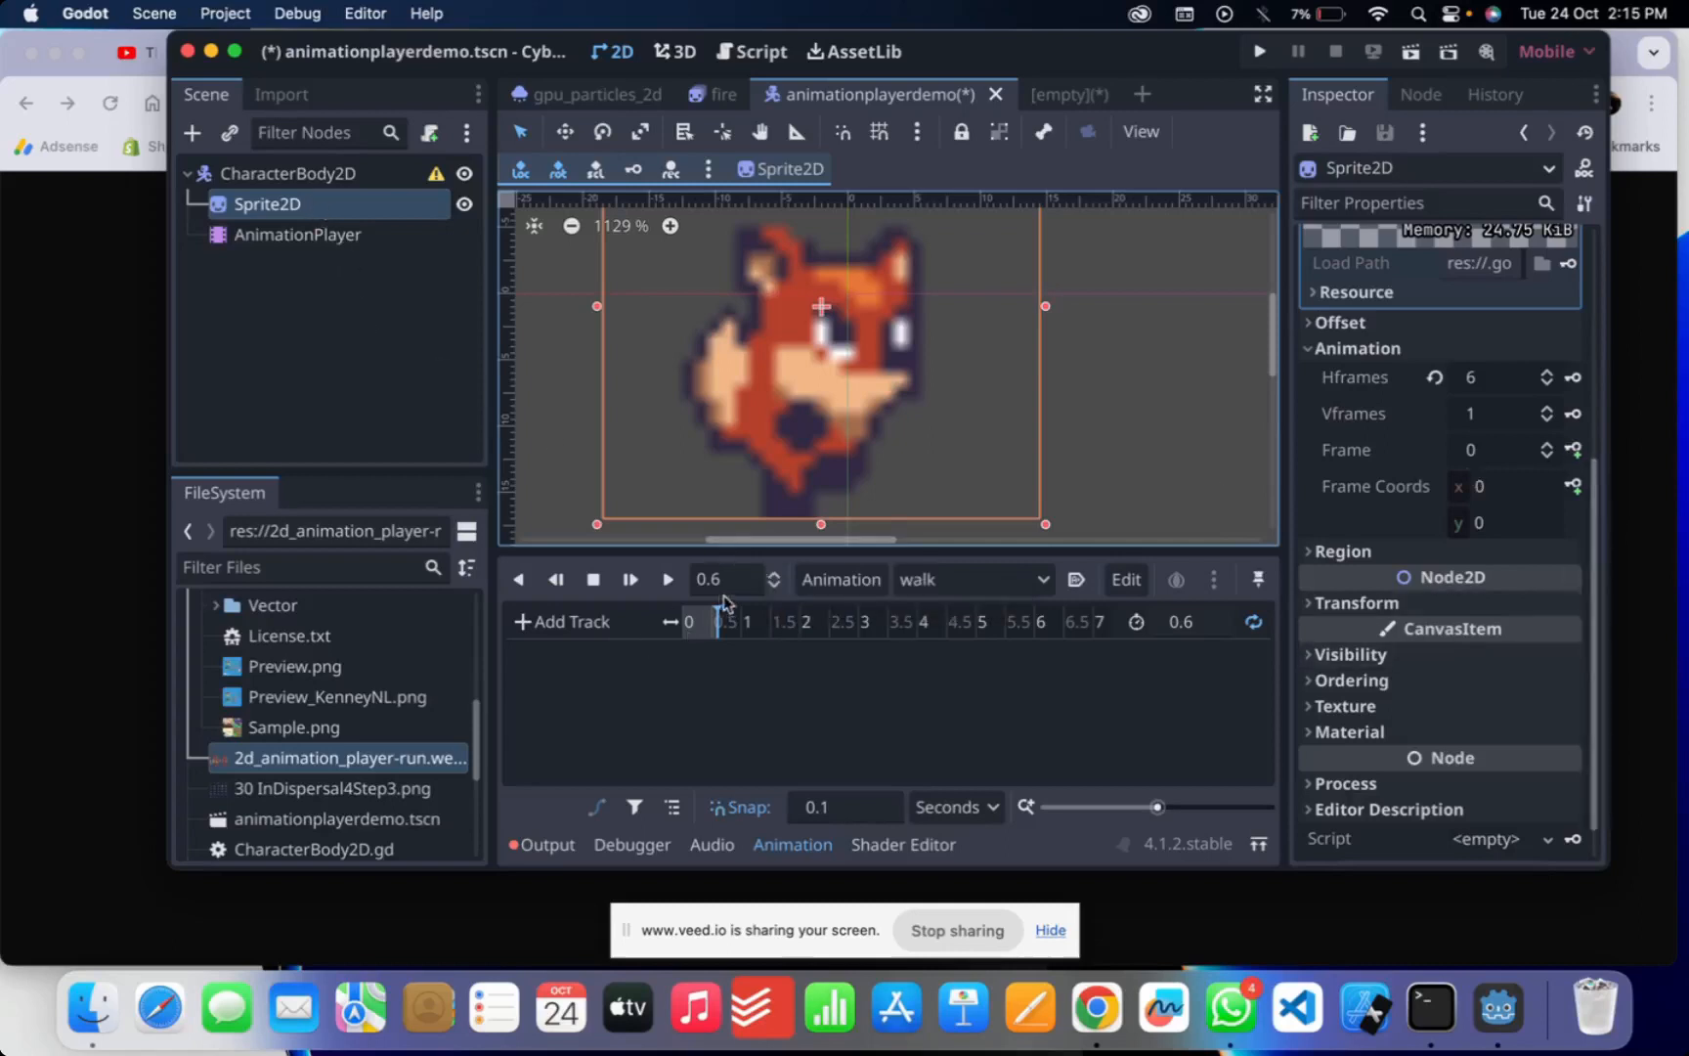
drag(721, 613, 658, 618)
click(1578, 450)
click(927, 567)
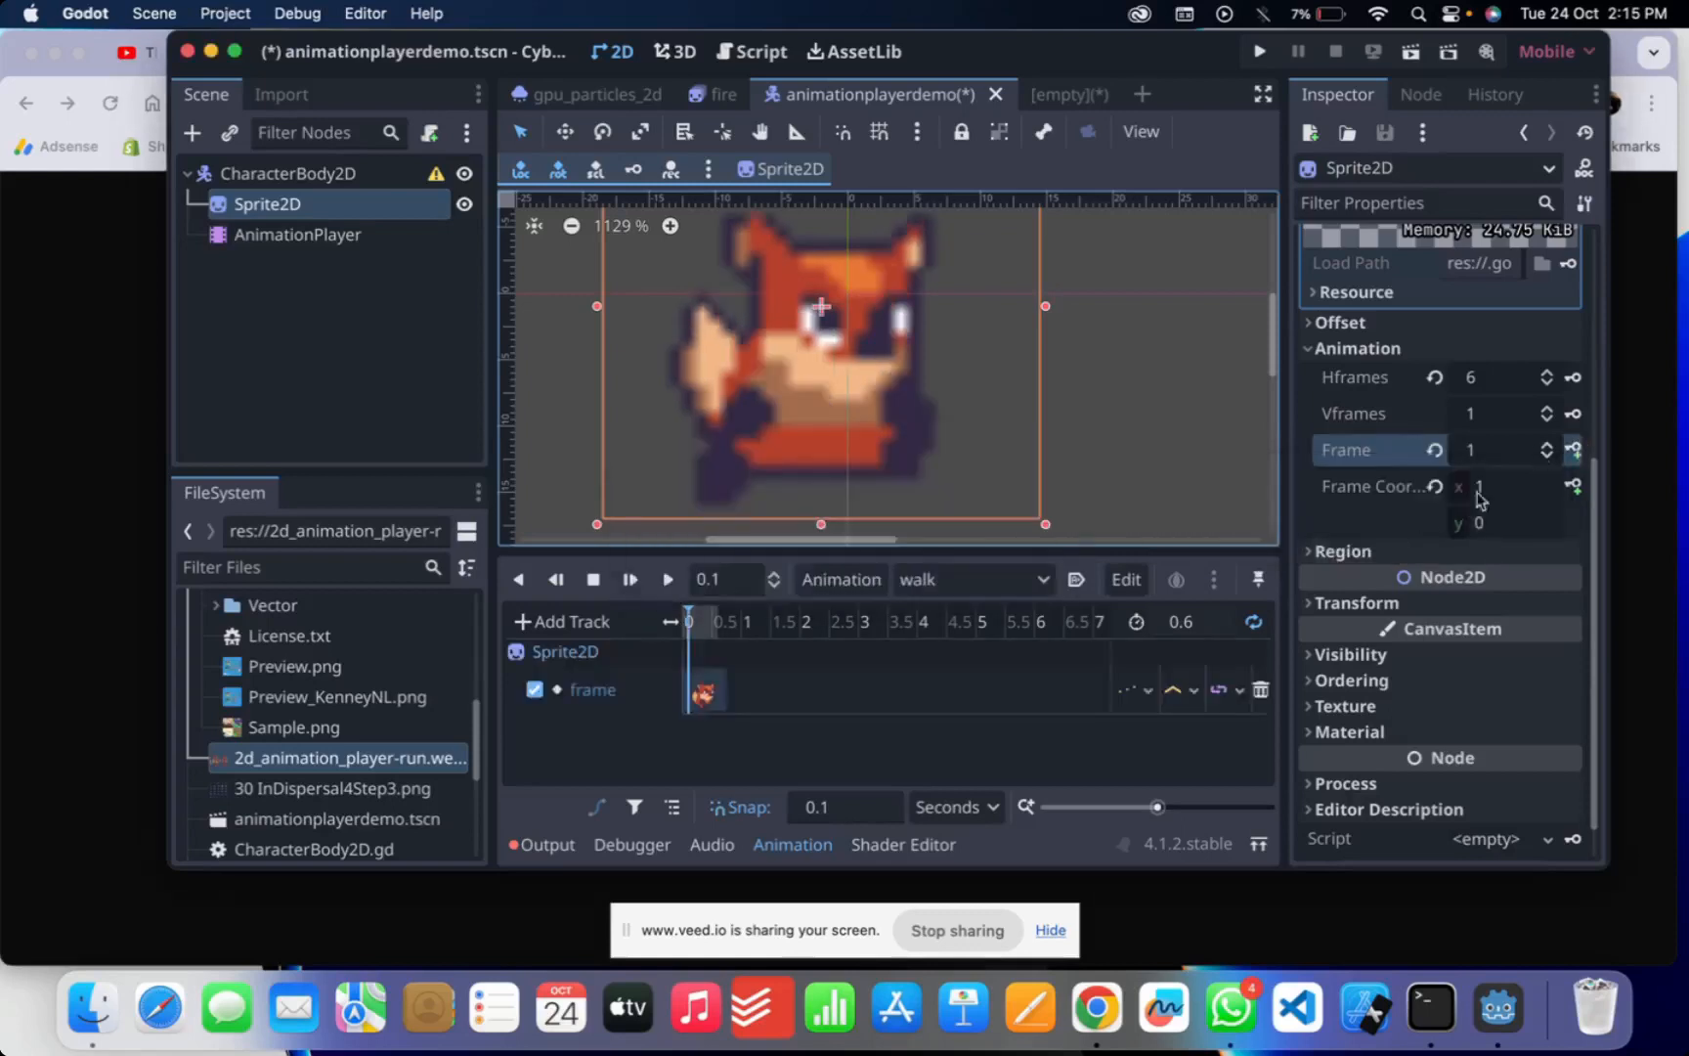
- Key the Sprite2D's Frame values 1 to 5 at successive 0.1-second intervals on the walk animation's frame track
click(1573, 449)
click(1573, 450)
click(1574, 449)
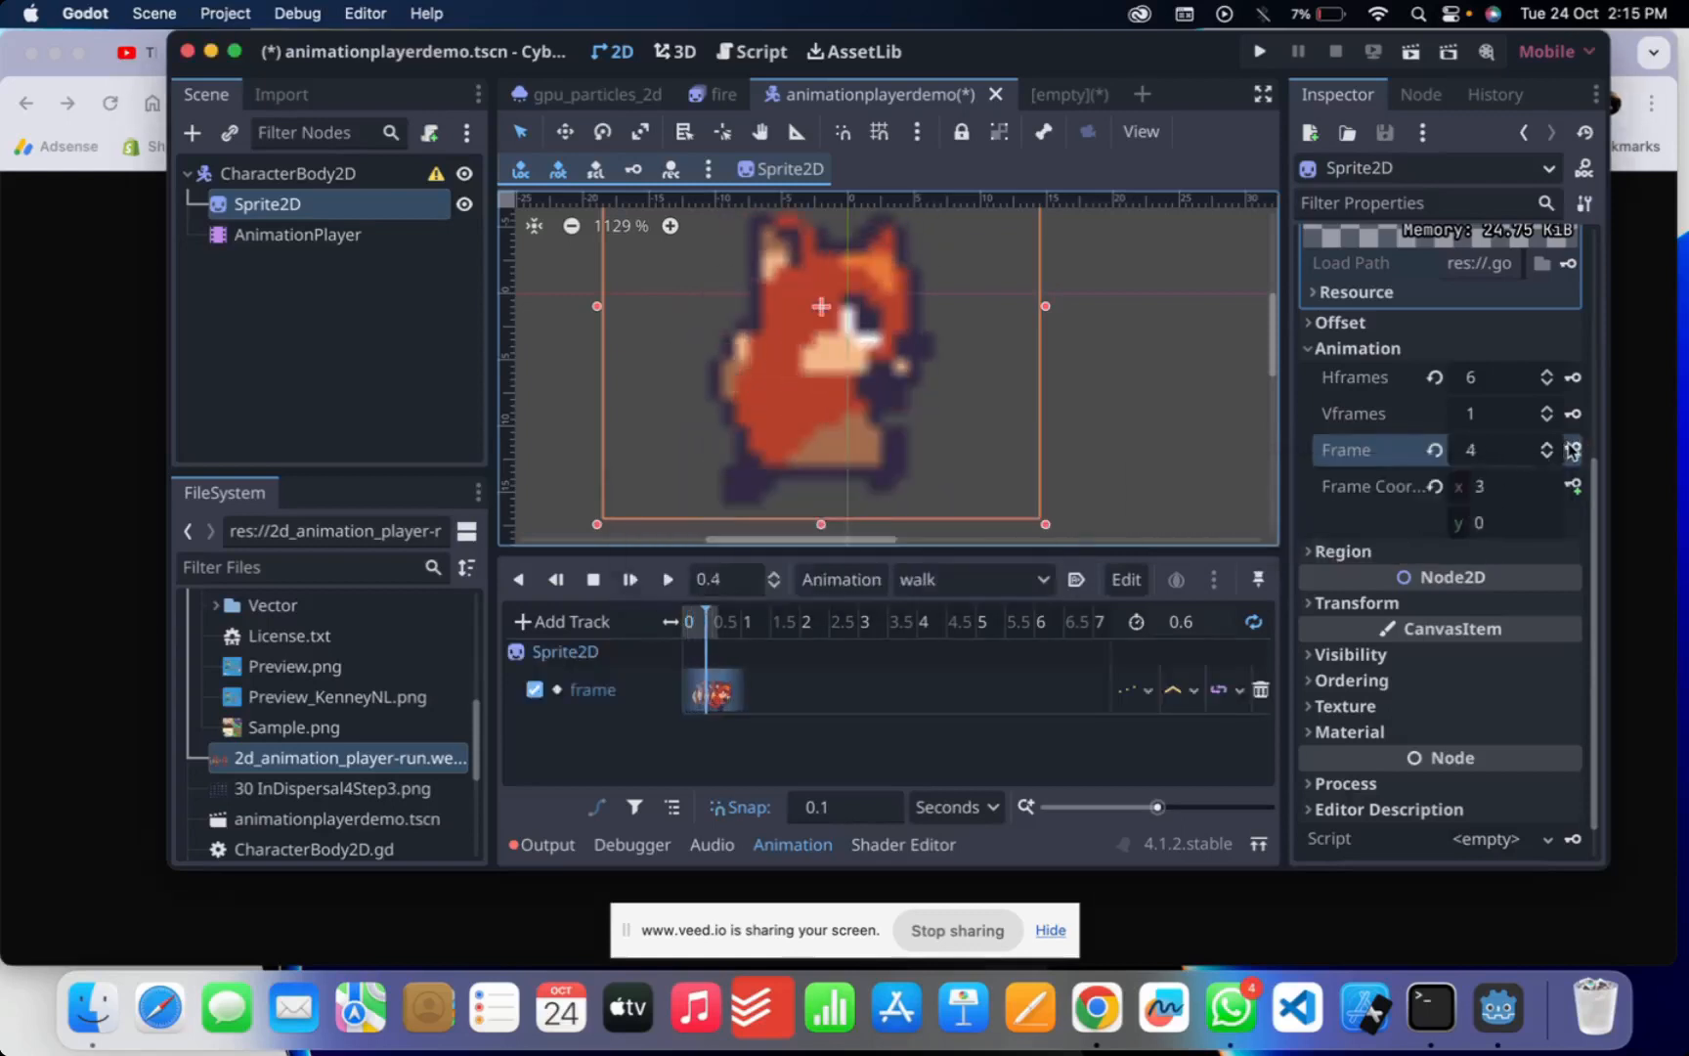
click(1573, 450)
click(1573, 450)
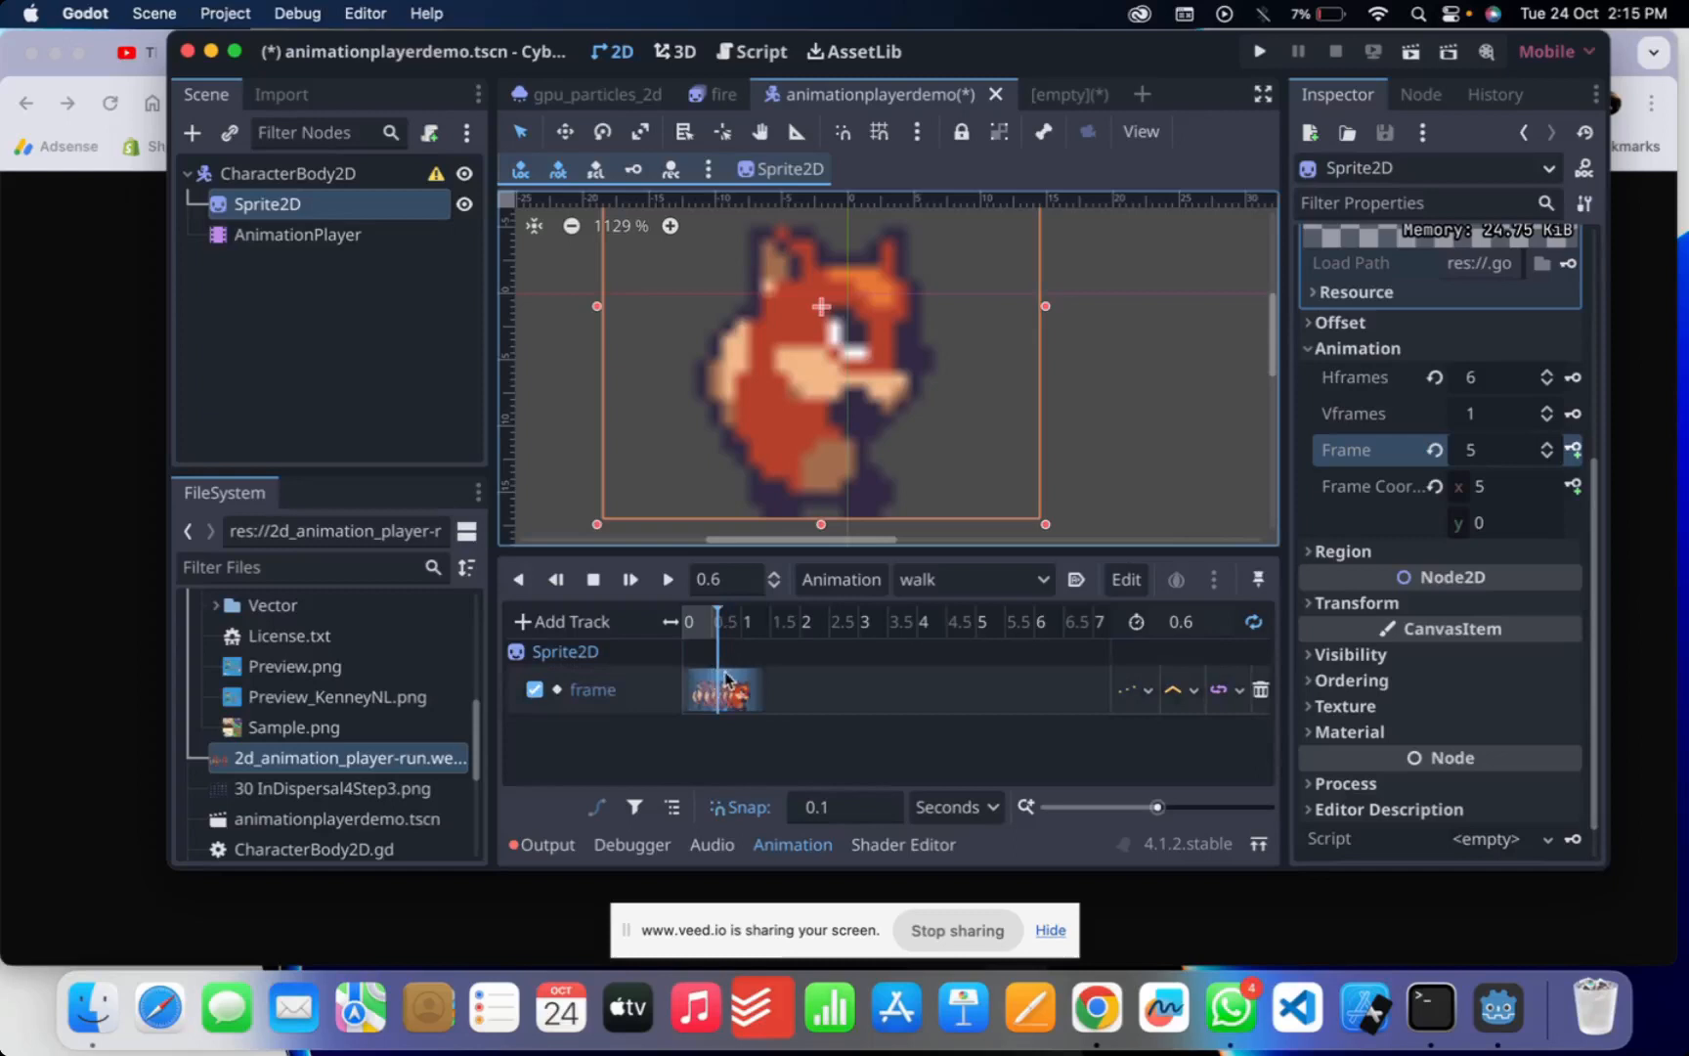
- Play the walk animation, select the CharacterBody2D root node, and save the animationplayerdemo scene
click(668, 580)
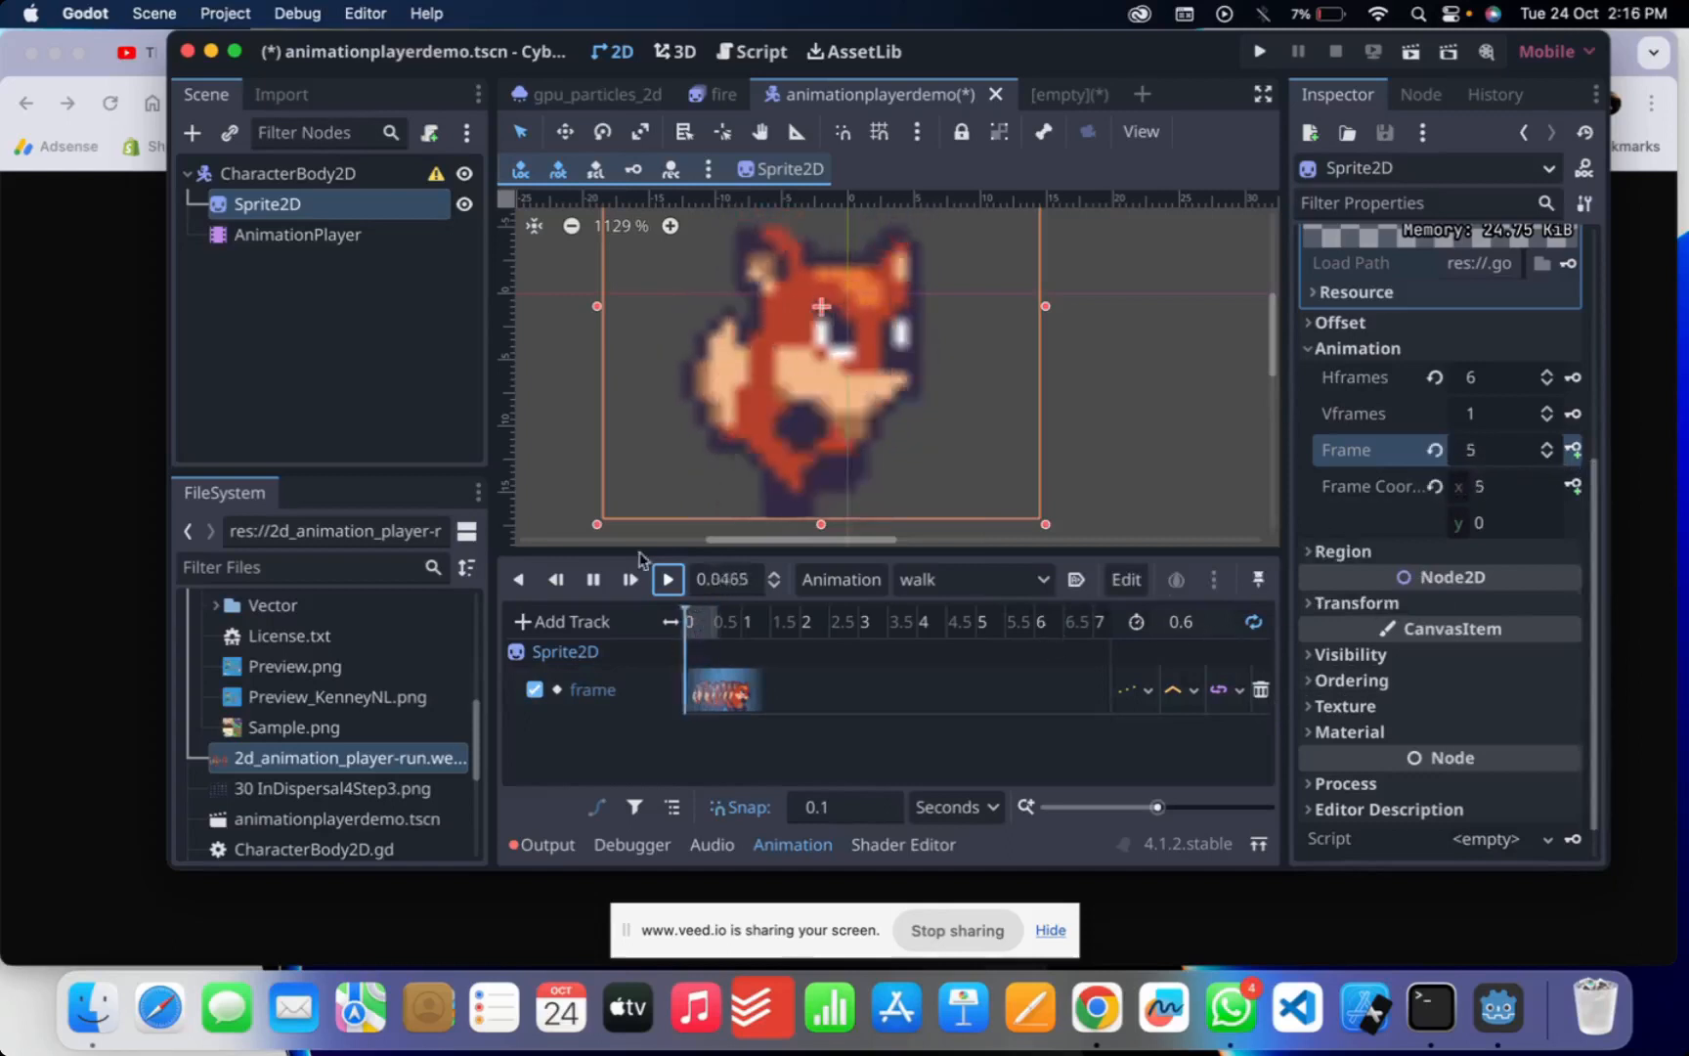
click(273, 177)
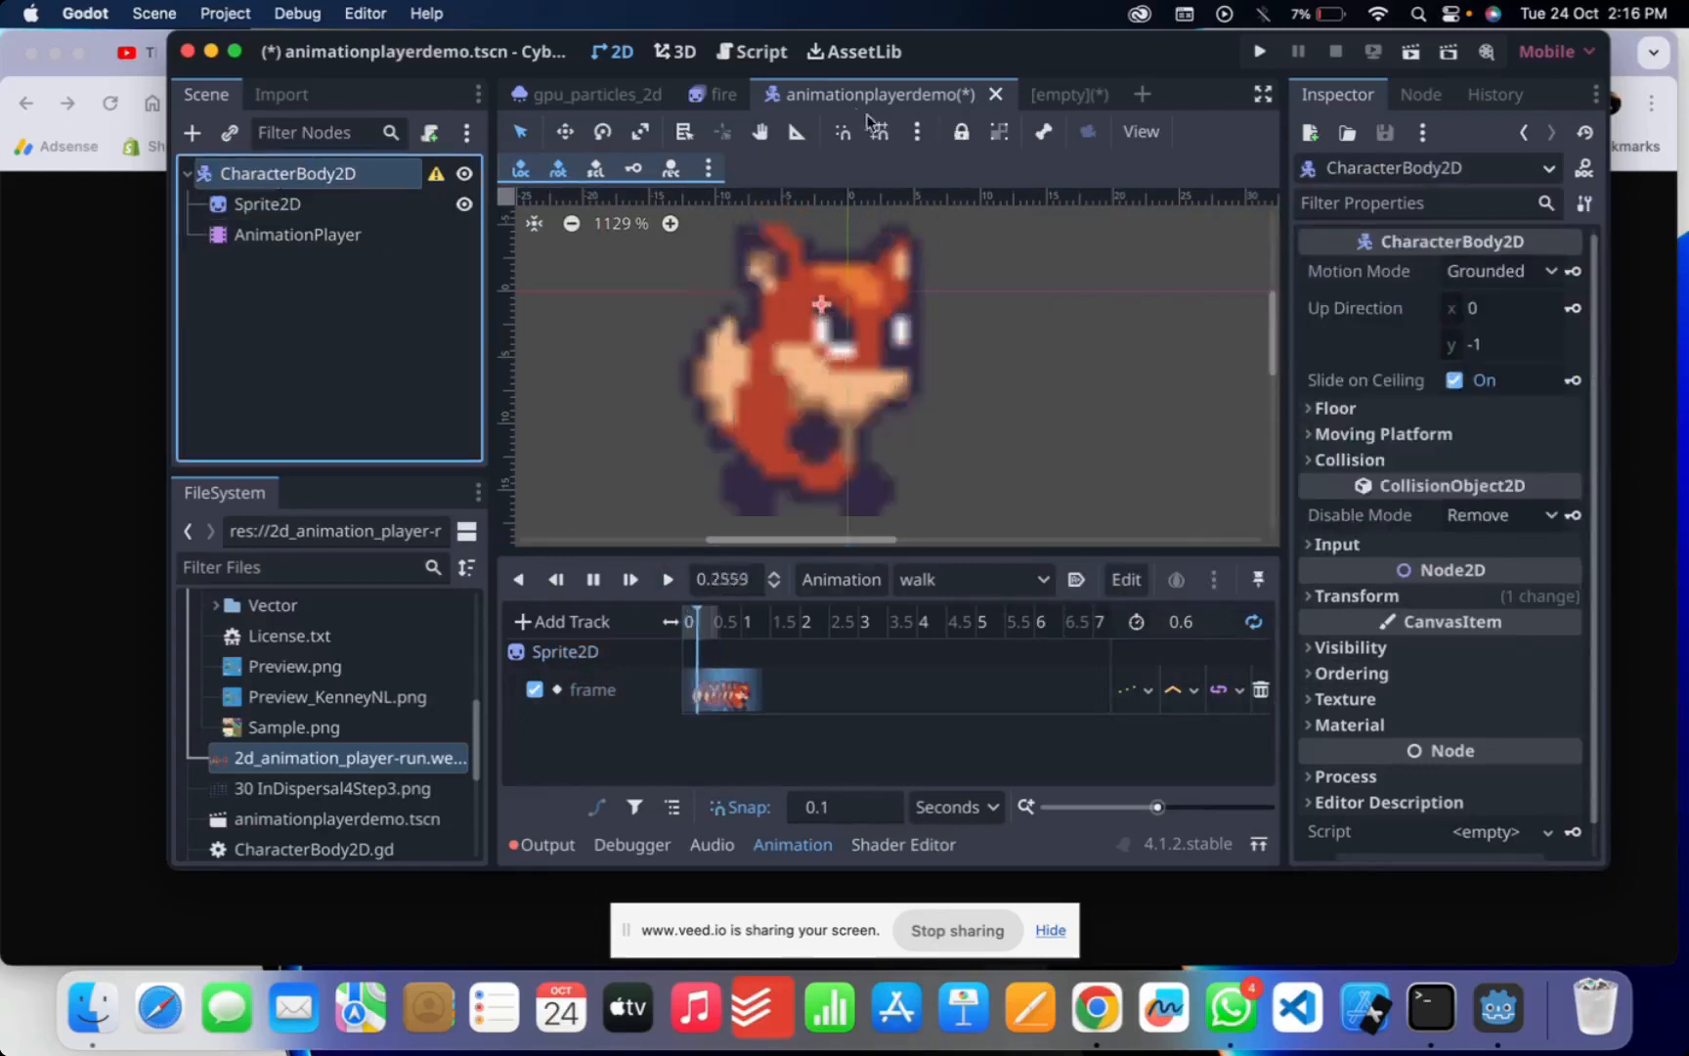
key(super+s)
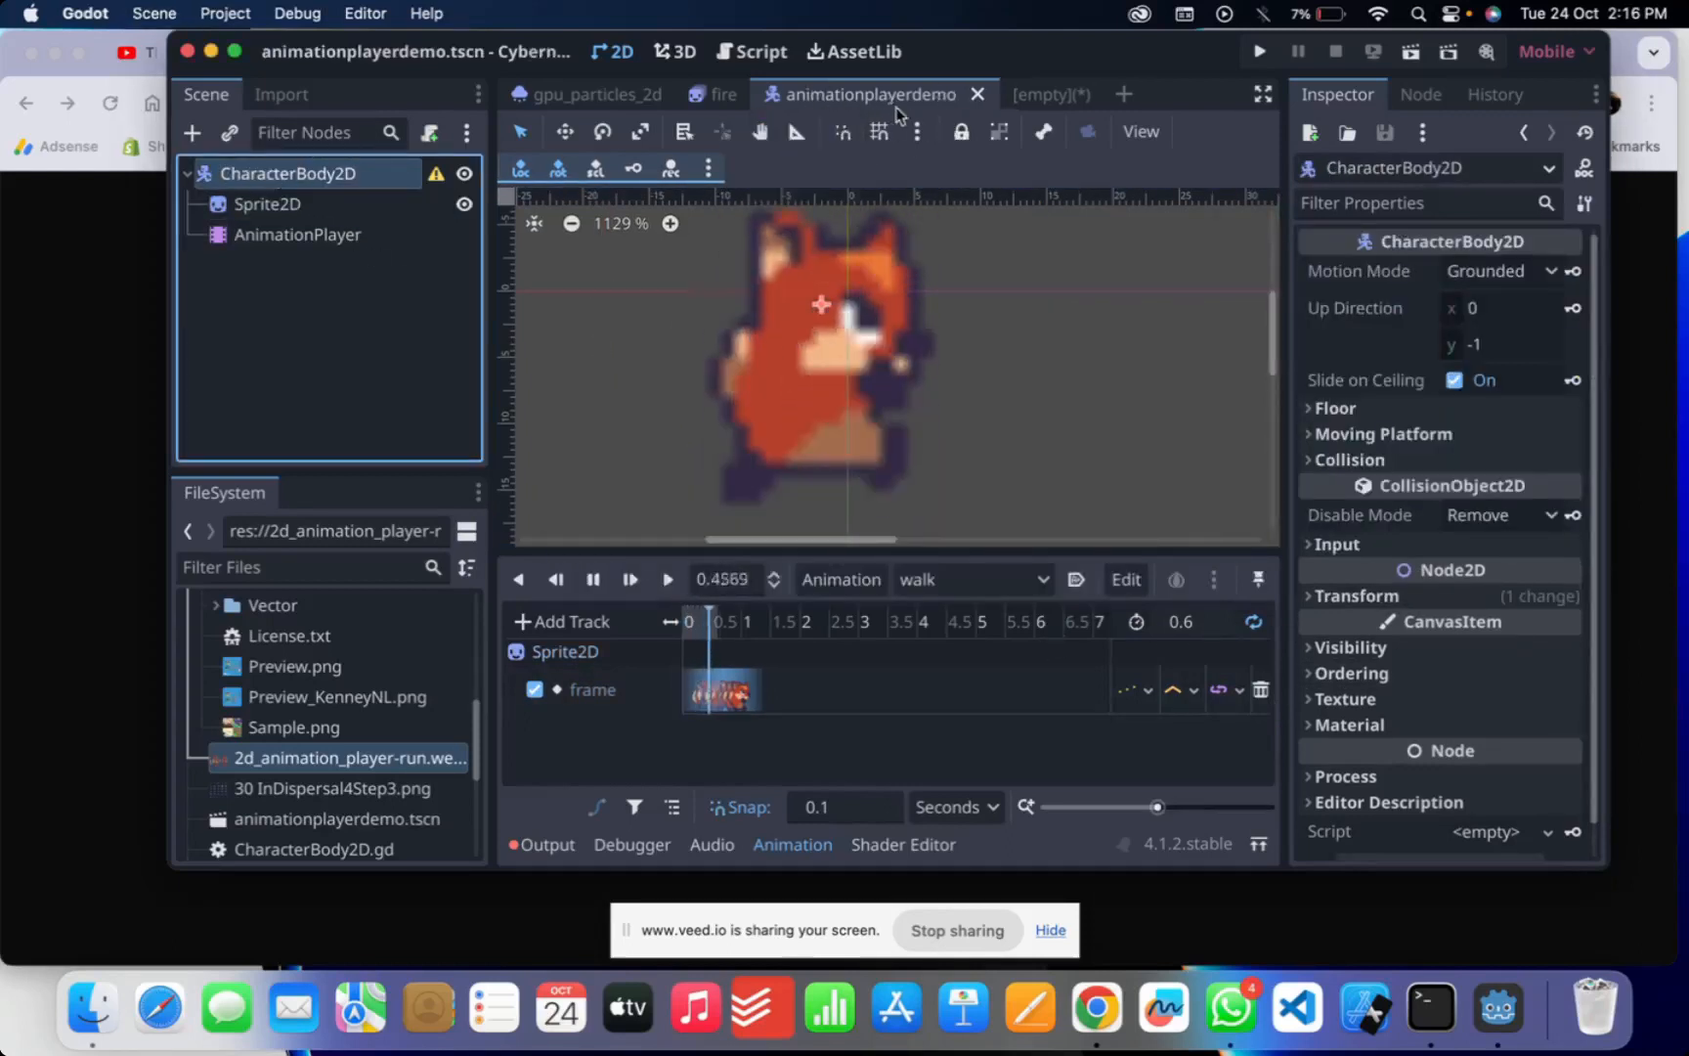
- Open the empty scene, view 2d_animation_frog_spritesheet.png in Chrome, and return to Godot
click(1073, 98)
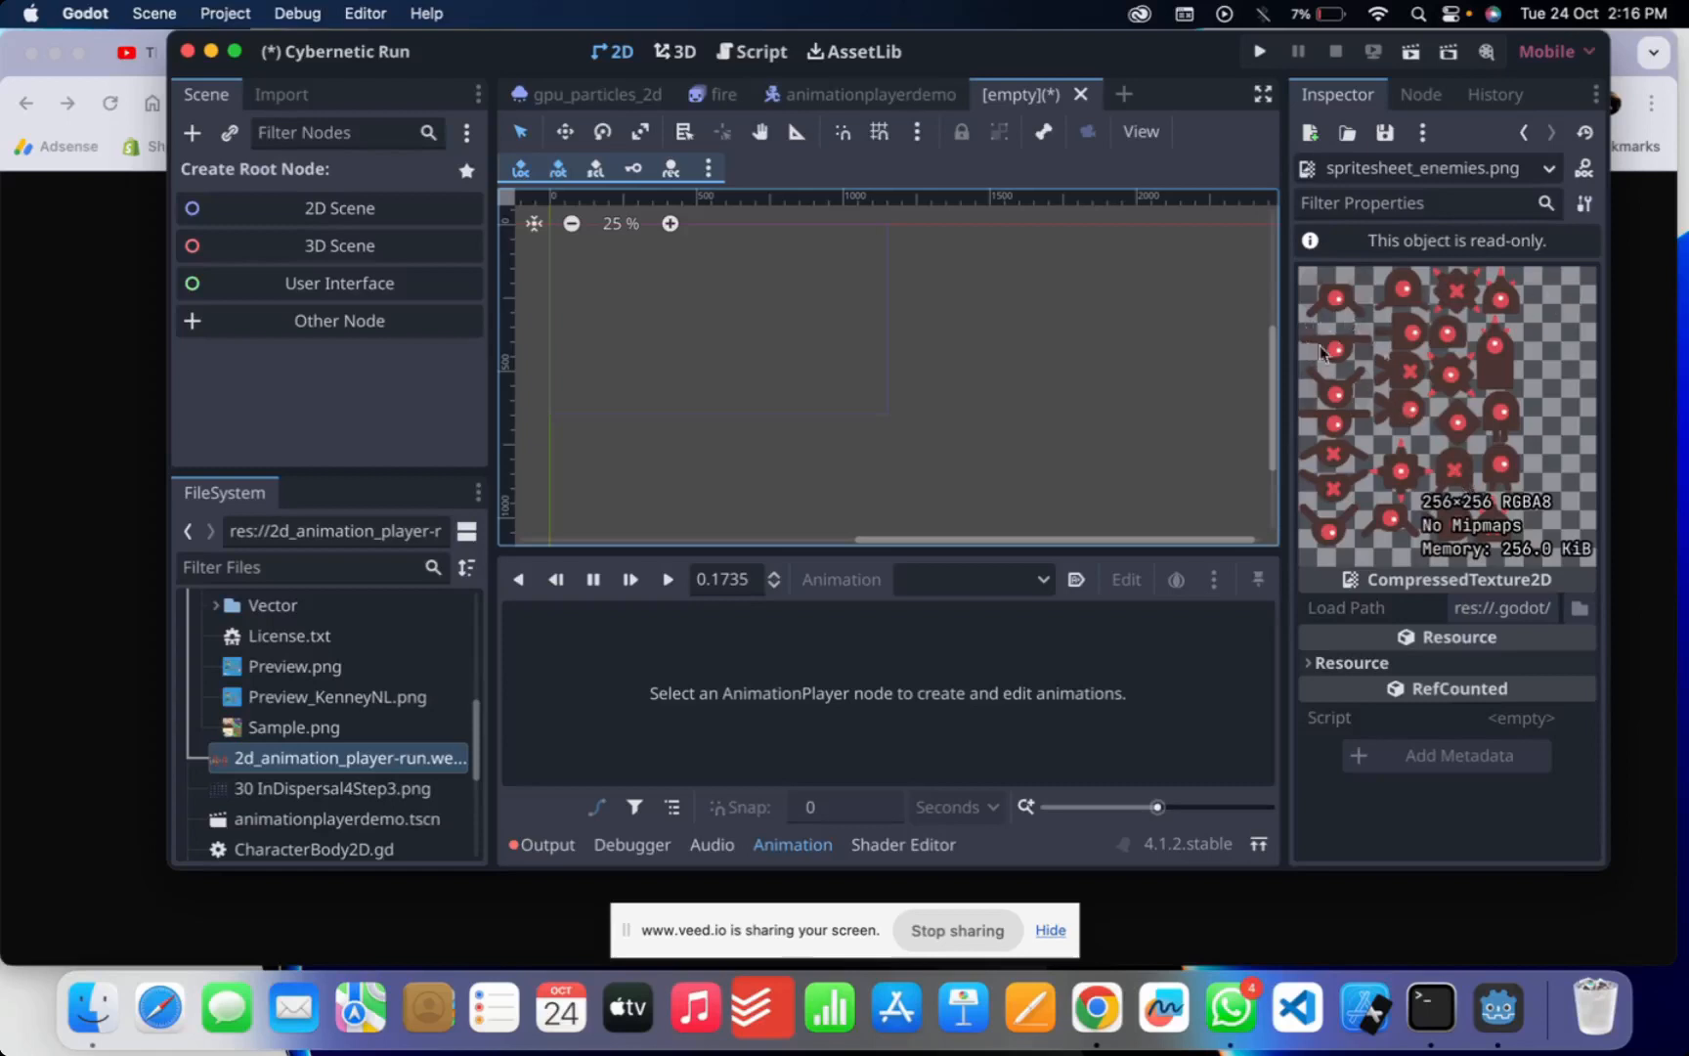
click(6, 460)
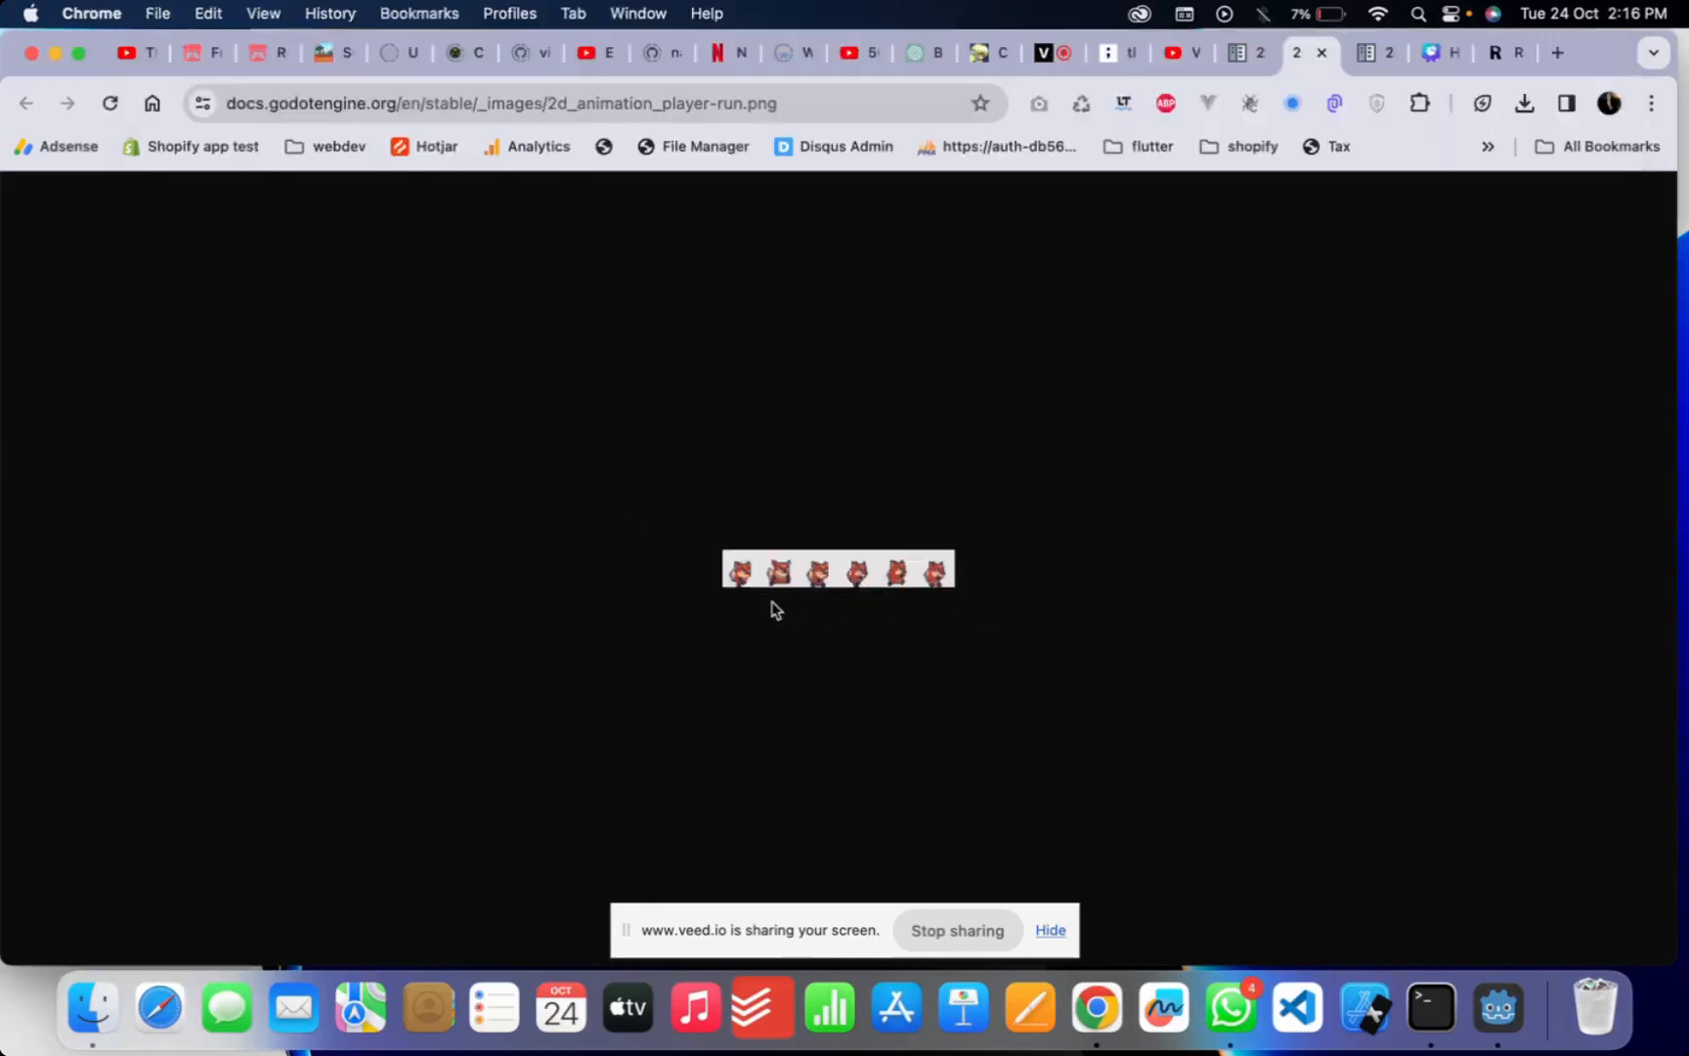
click(1367, 65)
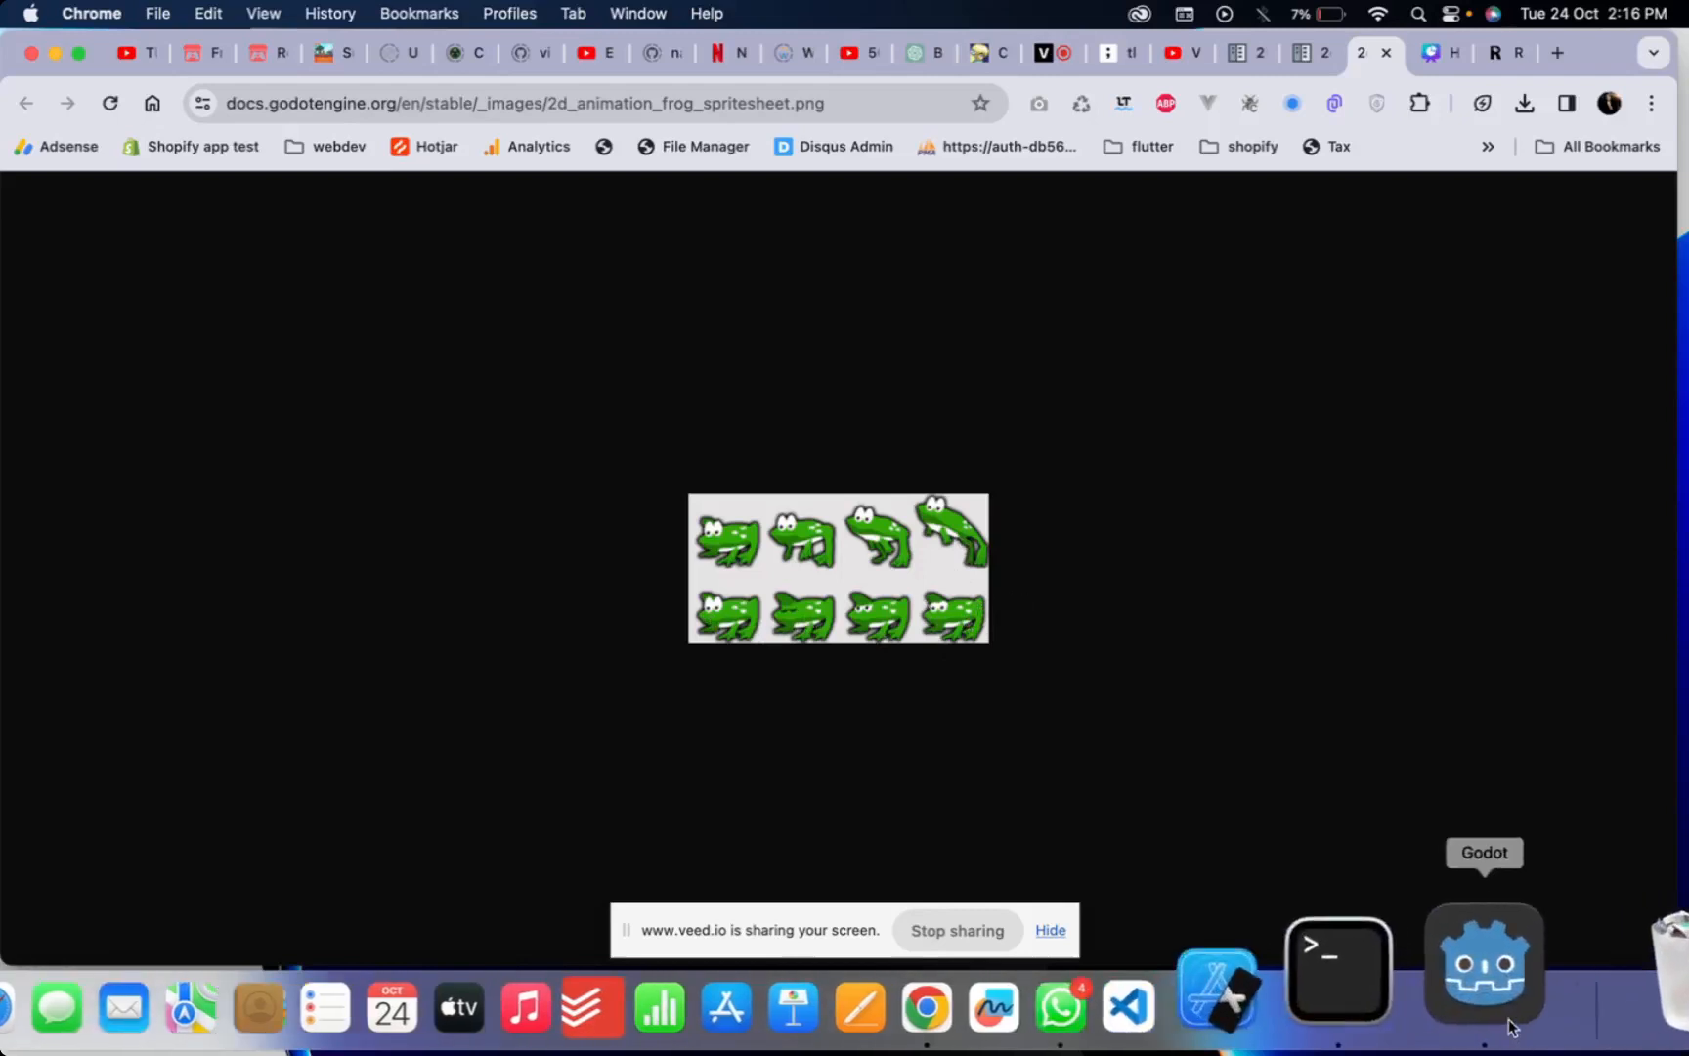
click(1485, 968)
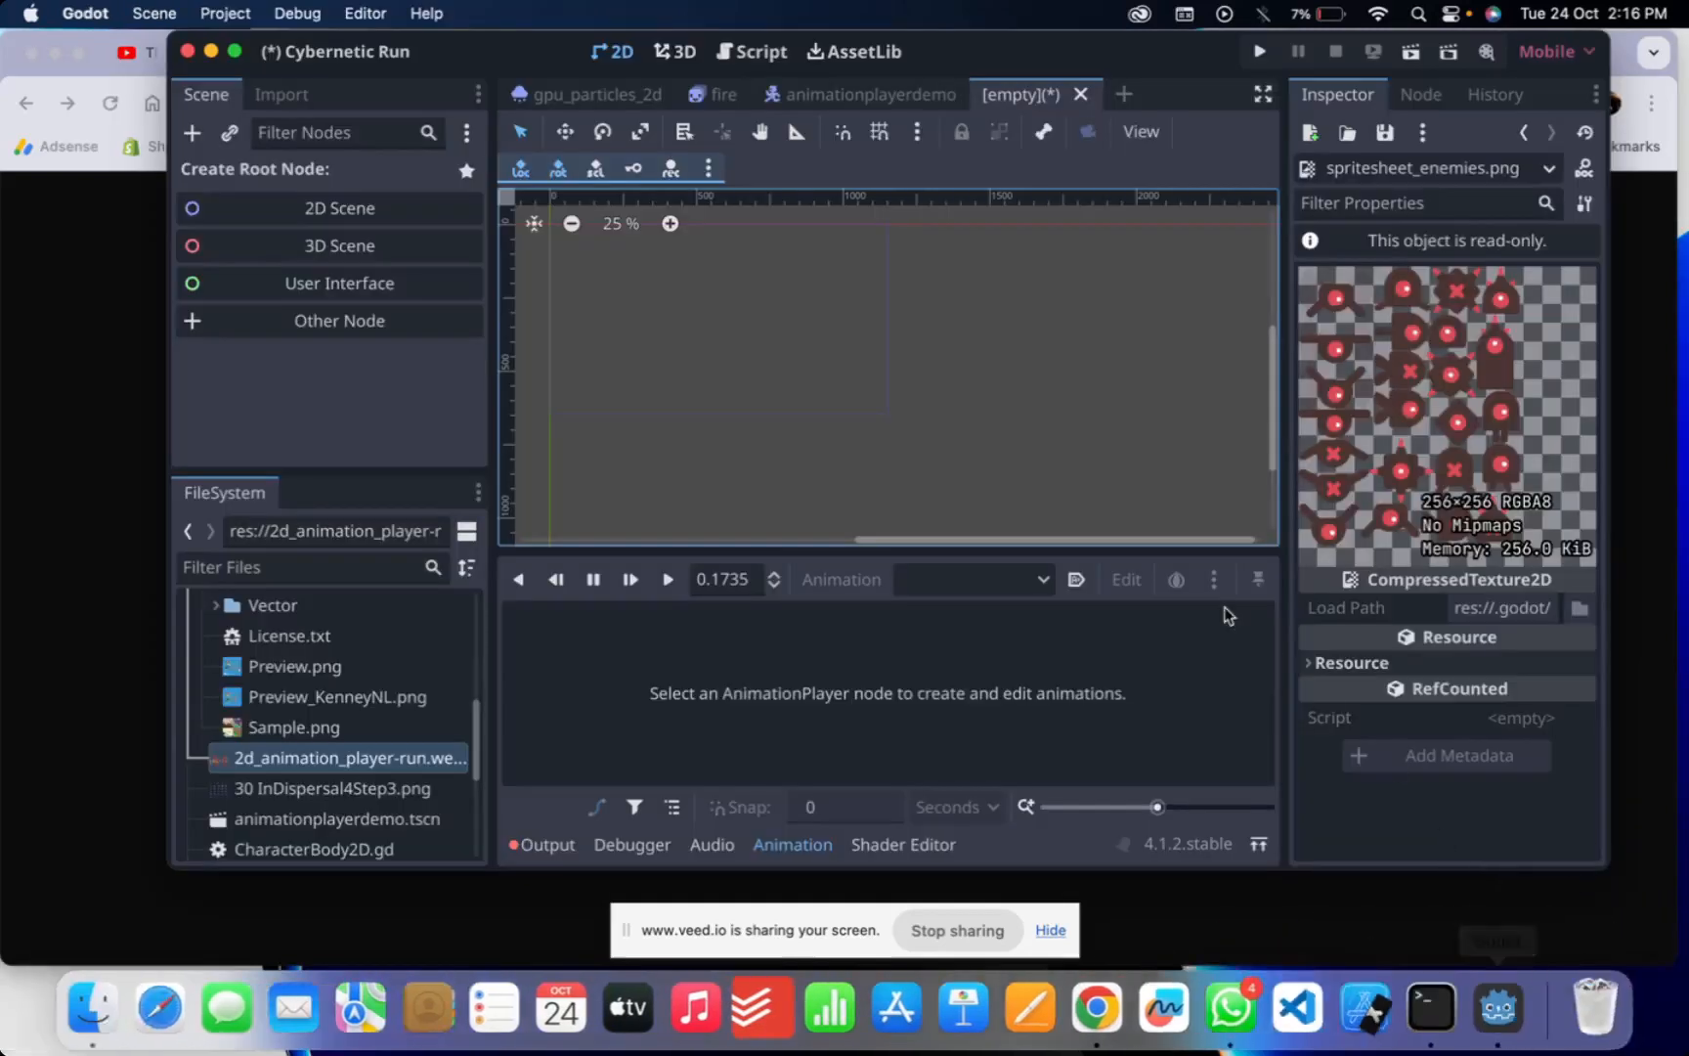
- Create a CharacterBody2D root node in the empty scene and add an AnimatedSprite2D child node to it
click(333, 321)
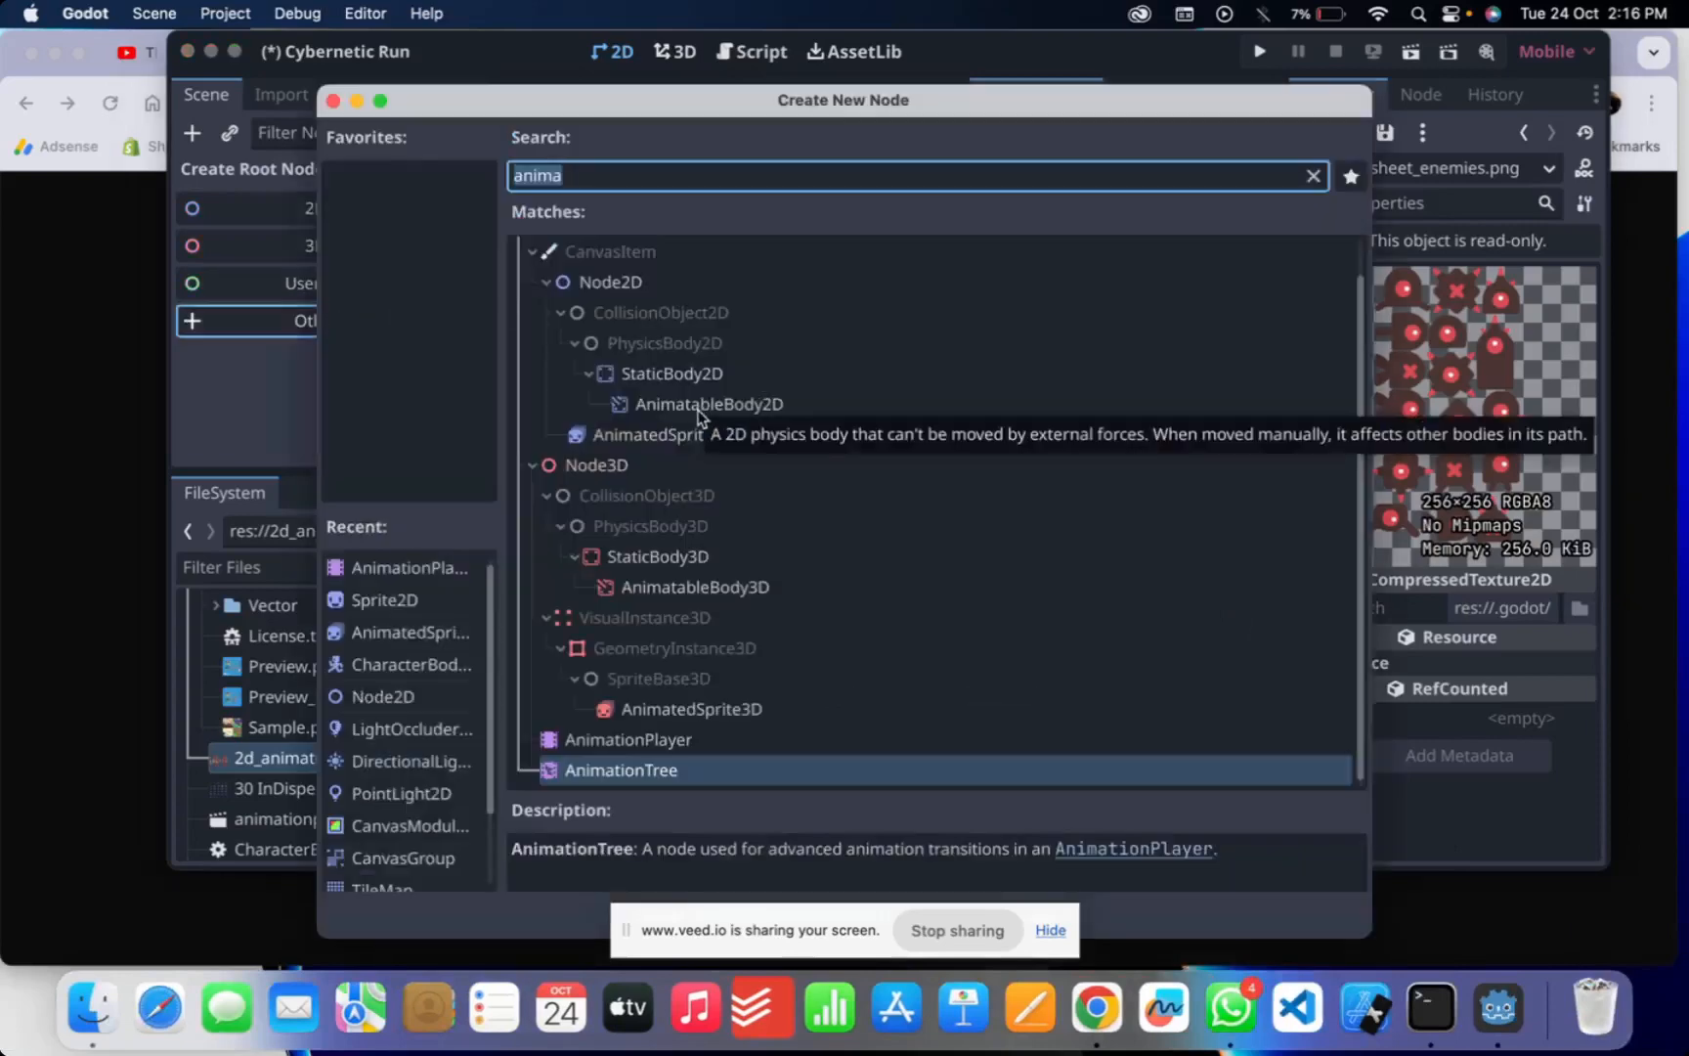
text(cha)
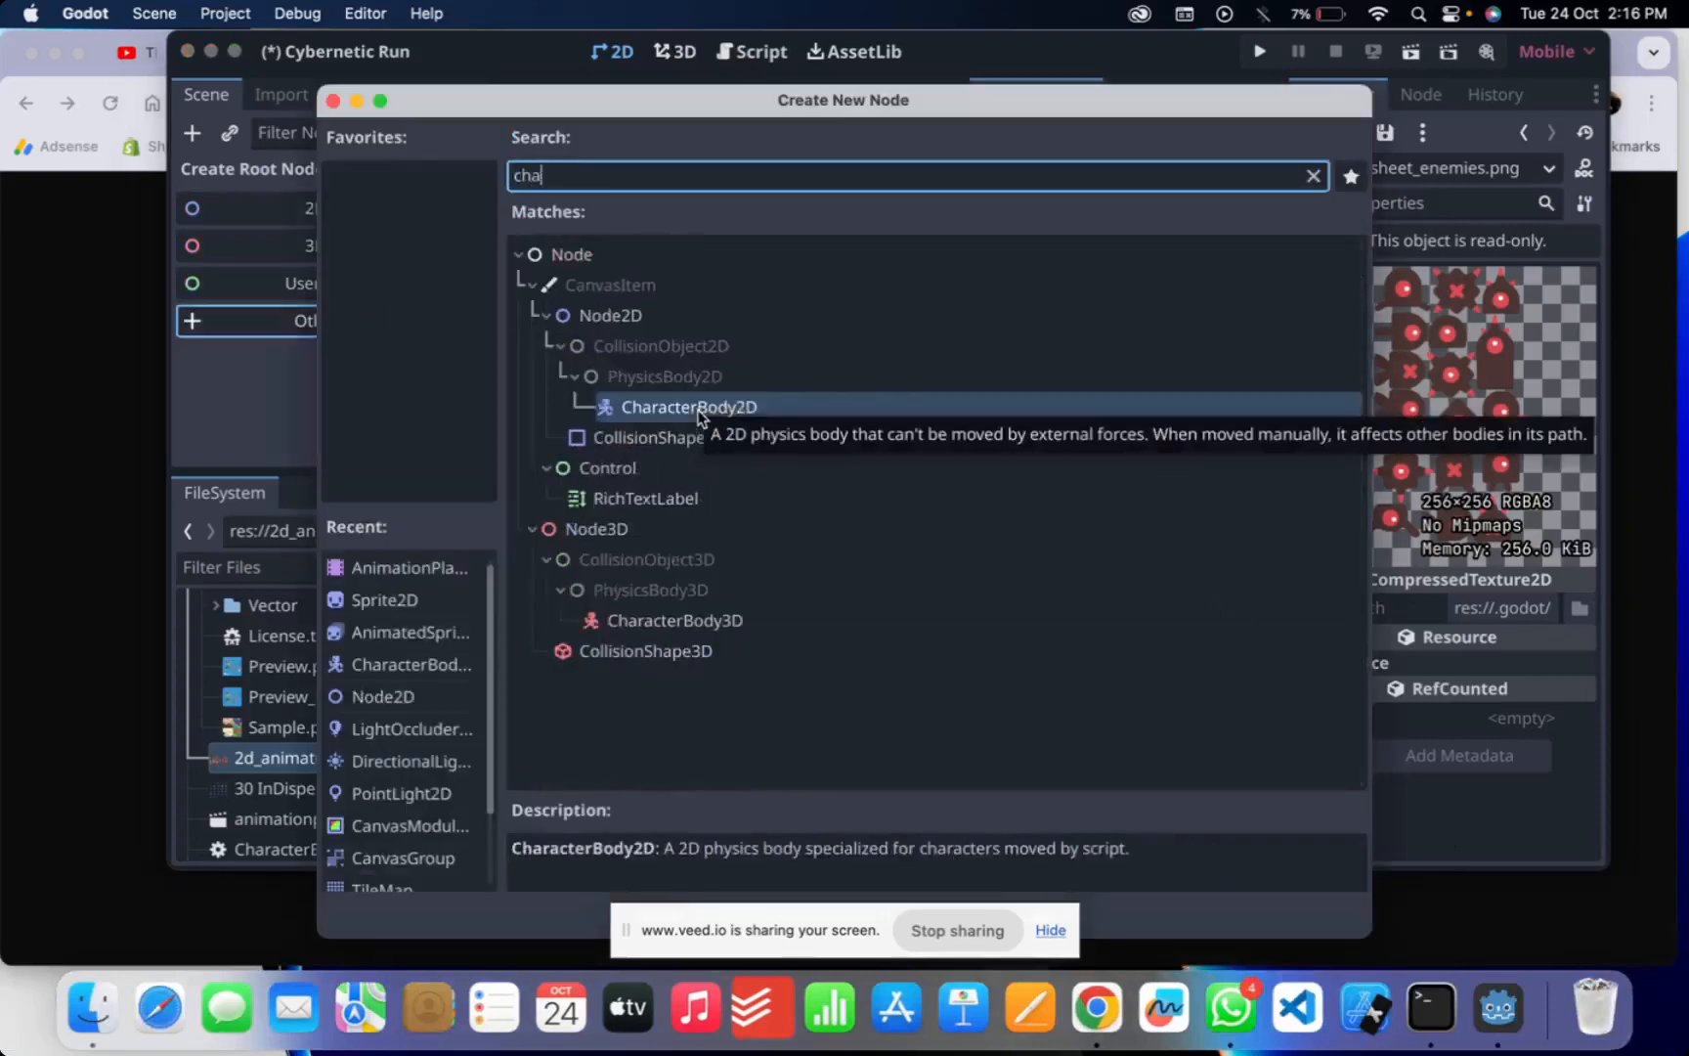
double_click(700, 411)
click(192, 132)
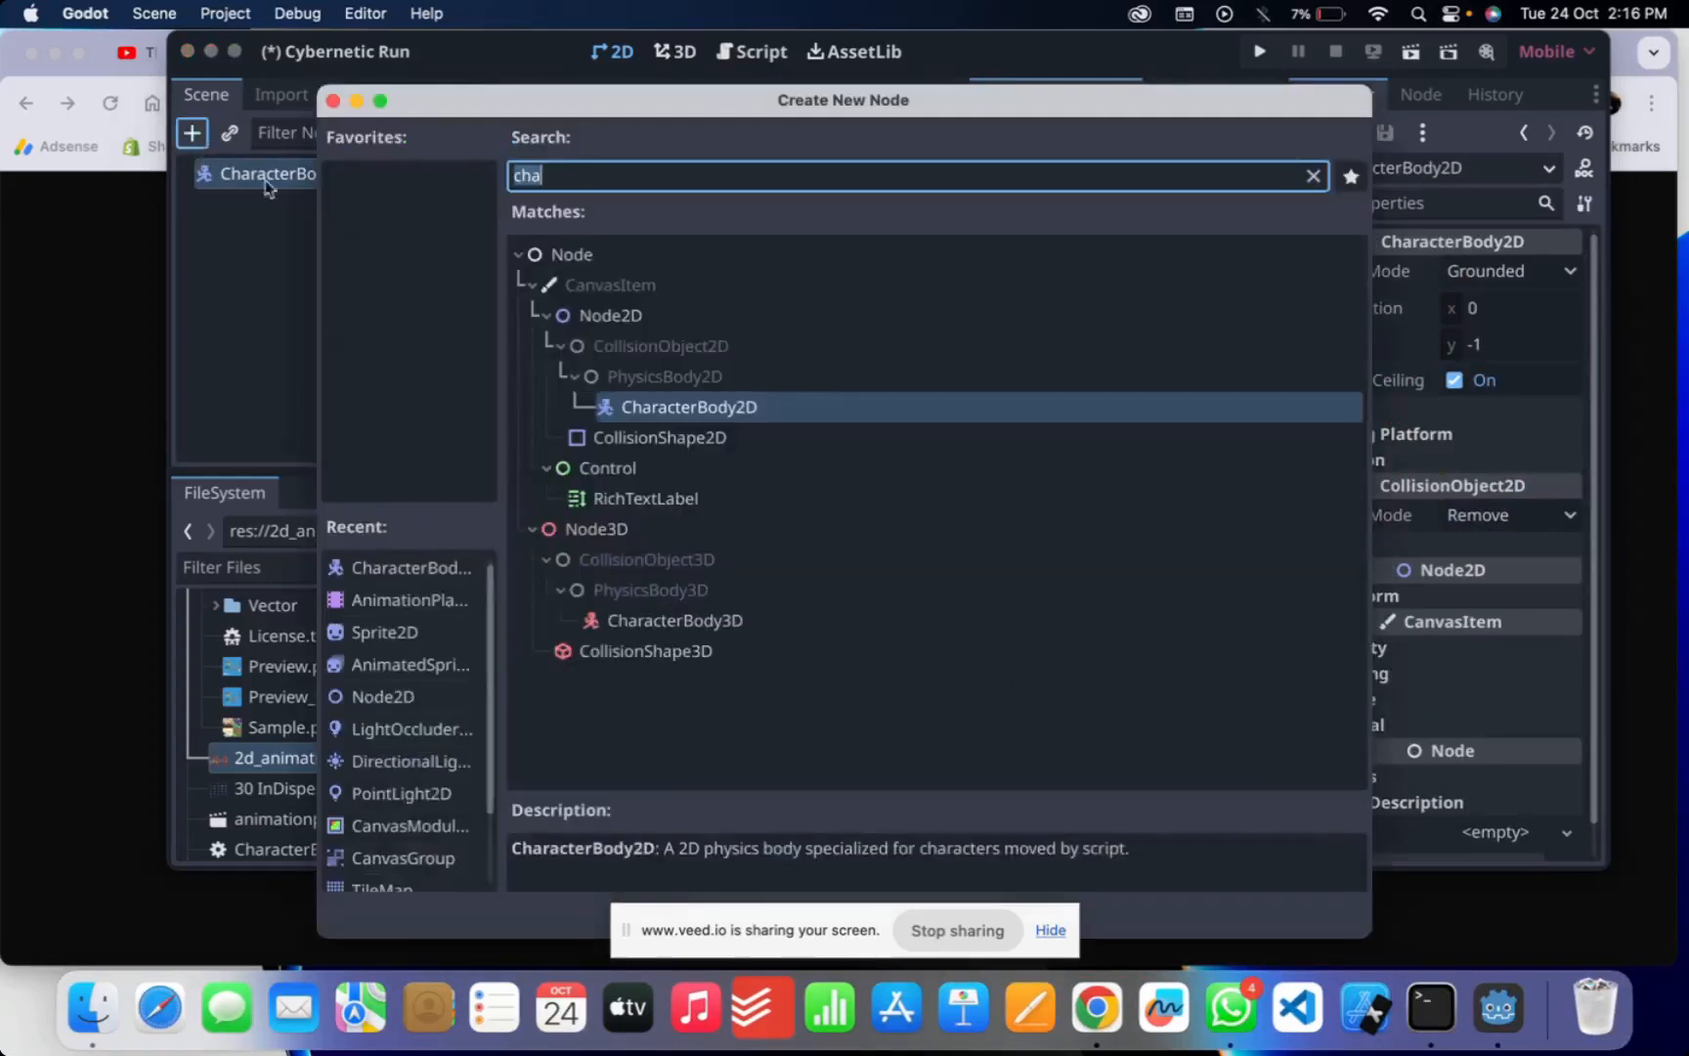
text(anima)
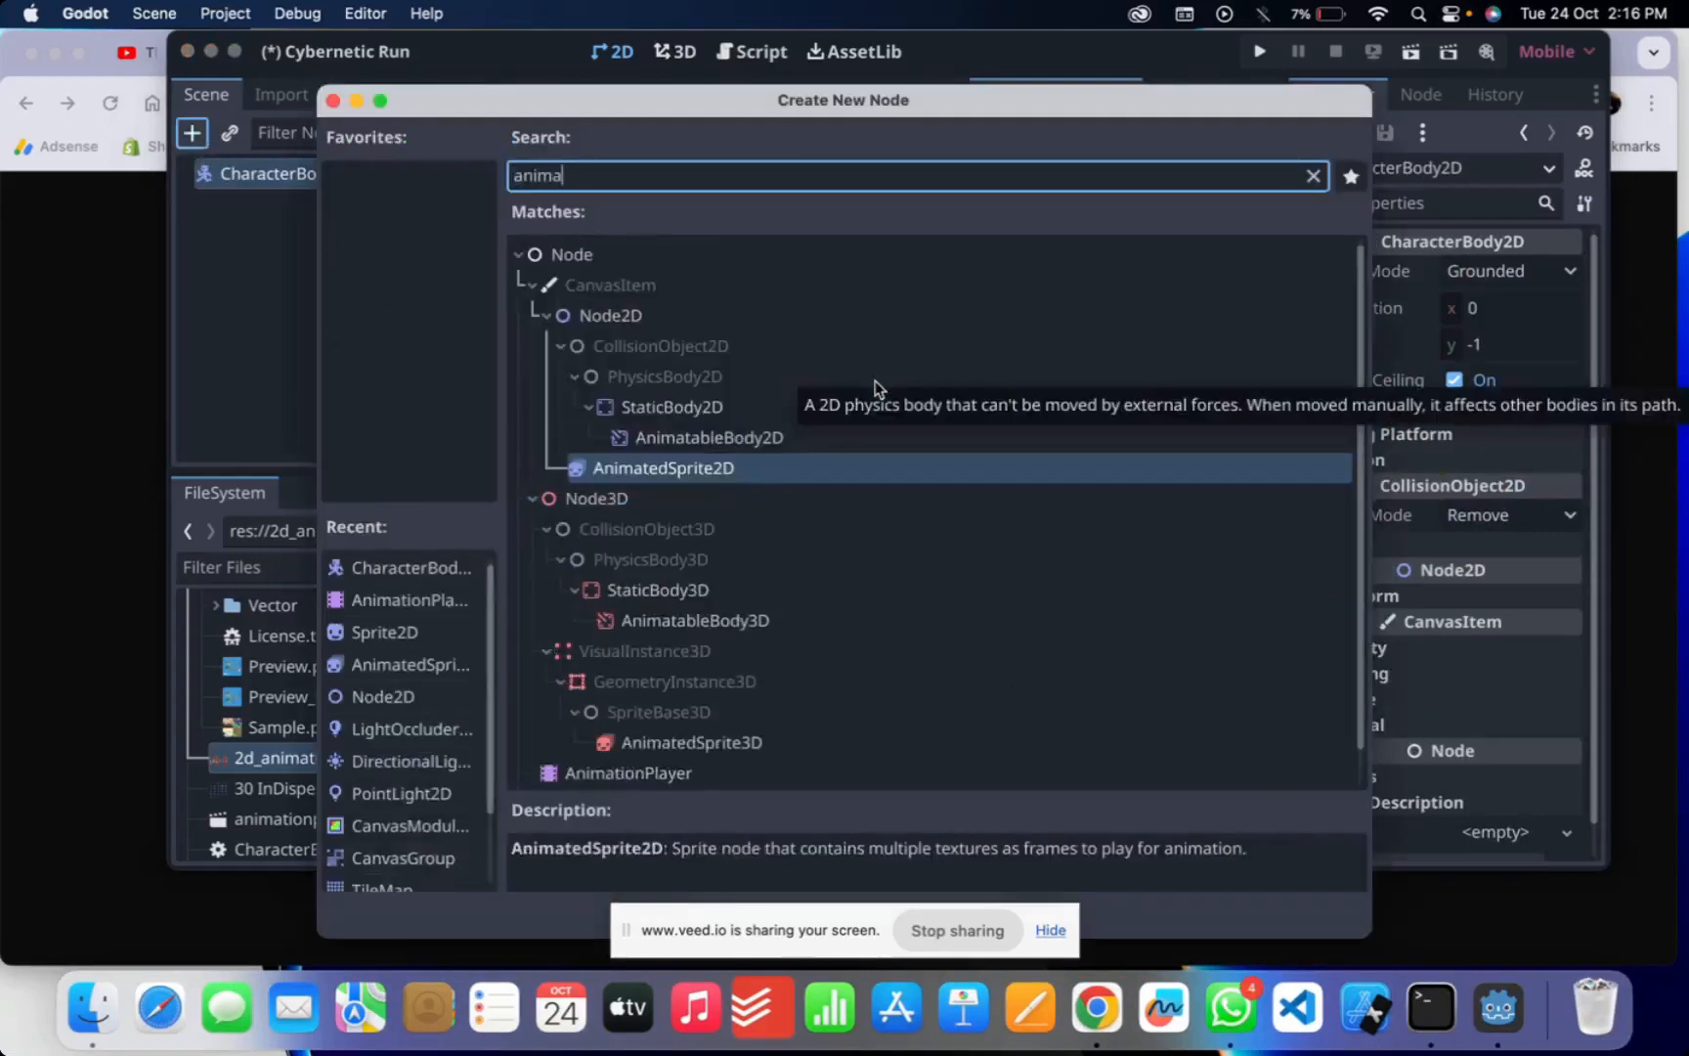
key(Return)
- Review the Sprite2D and AnimationPlayer nodes in the animationplayerdemo scene and return to the unsaved scene
click(846, 95)
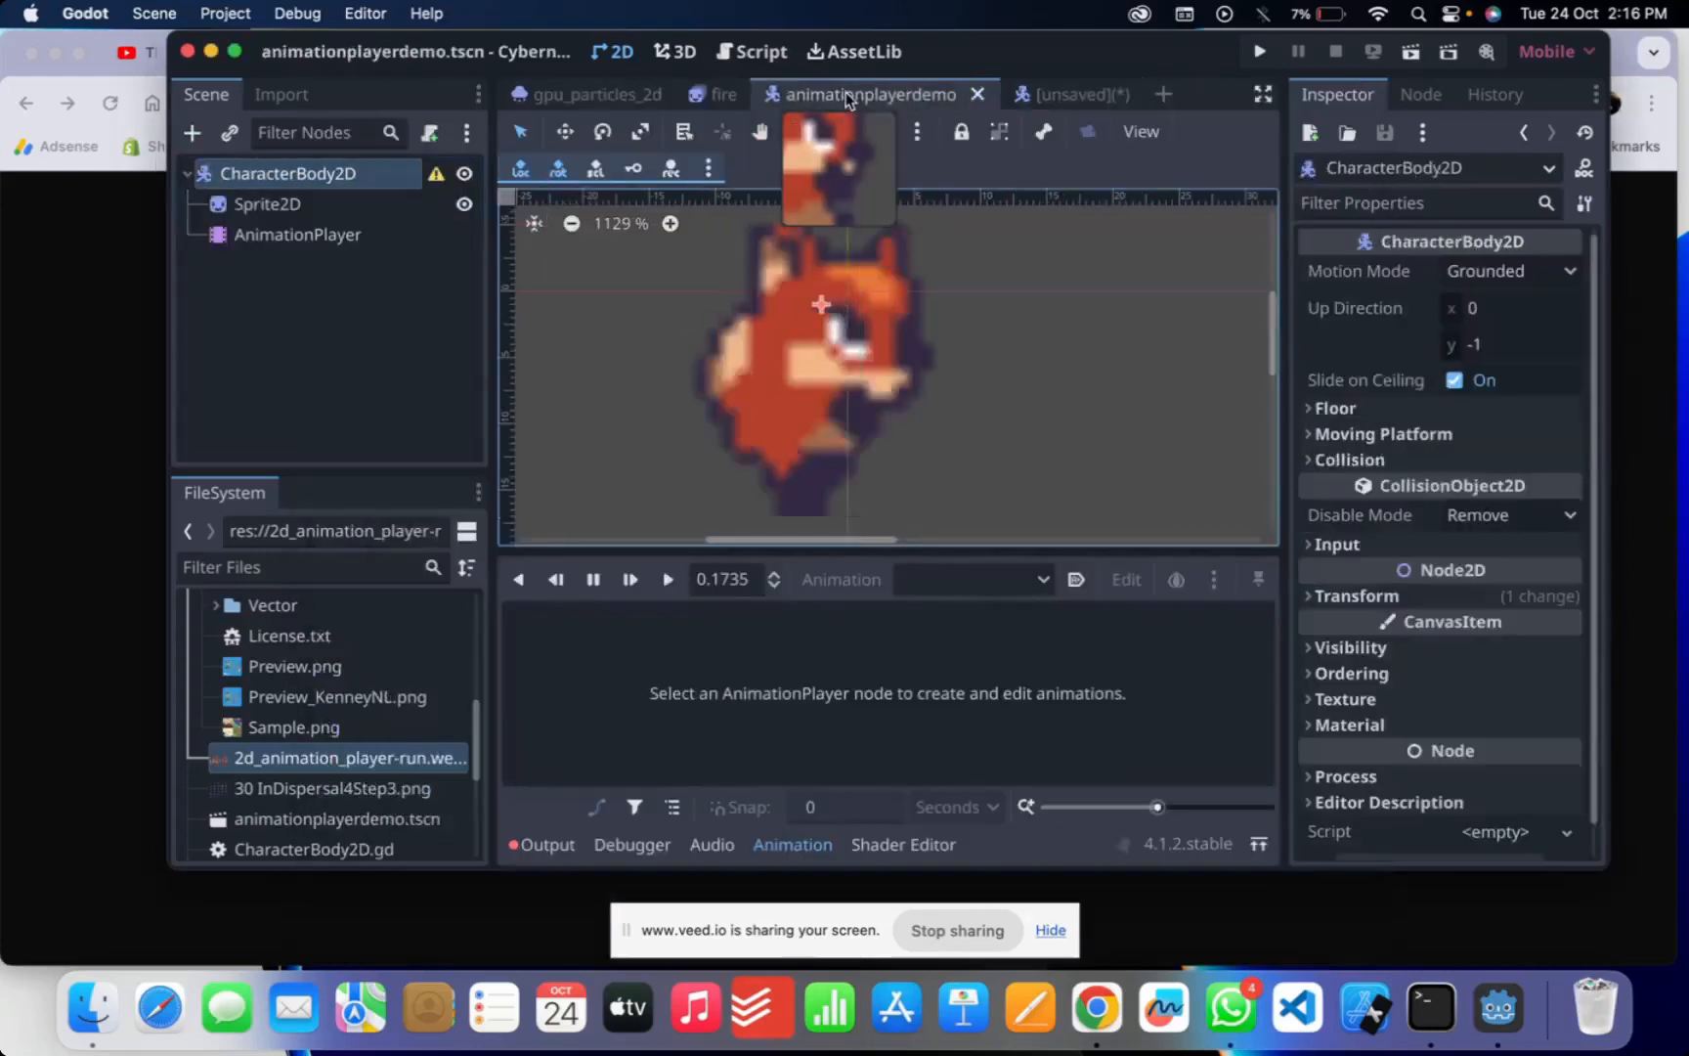
click(266, 204)
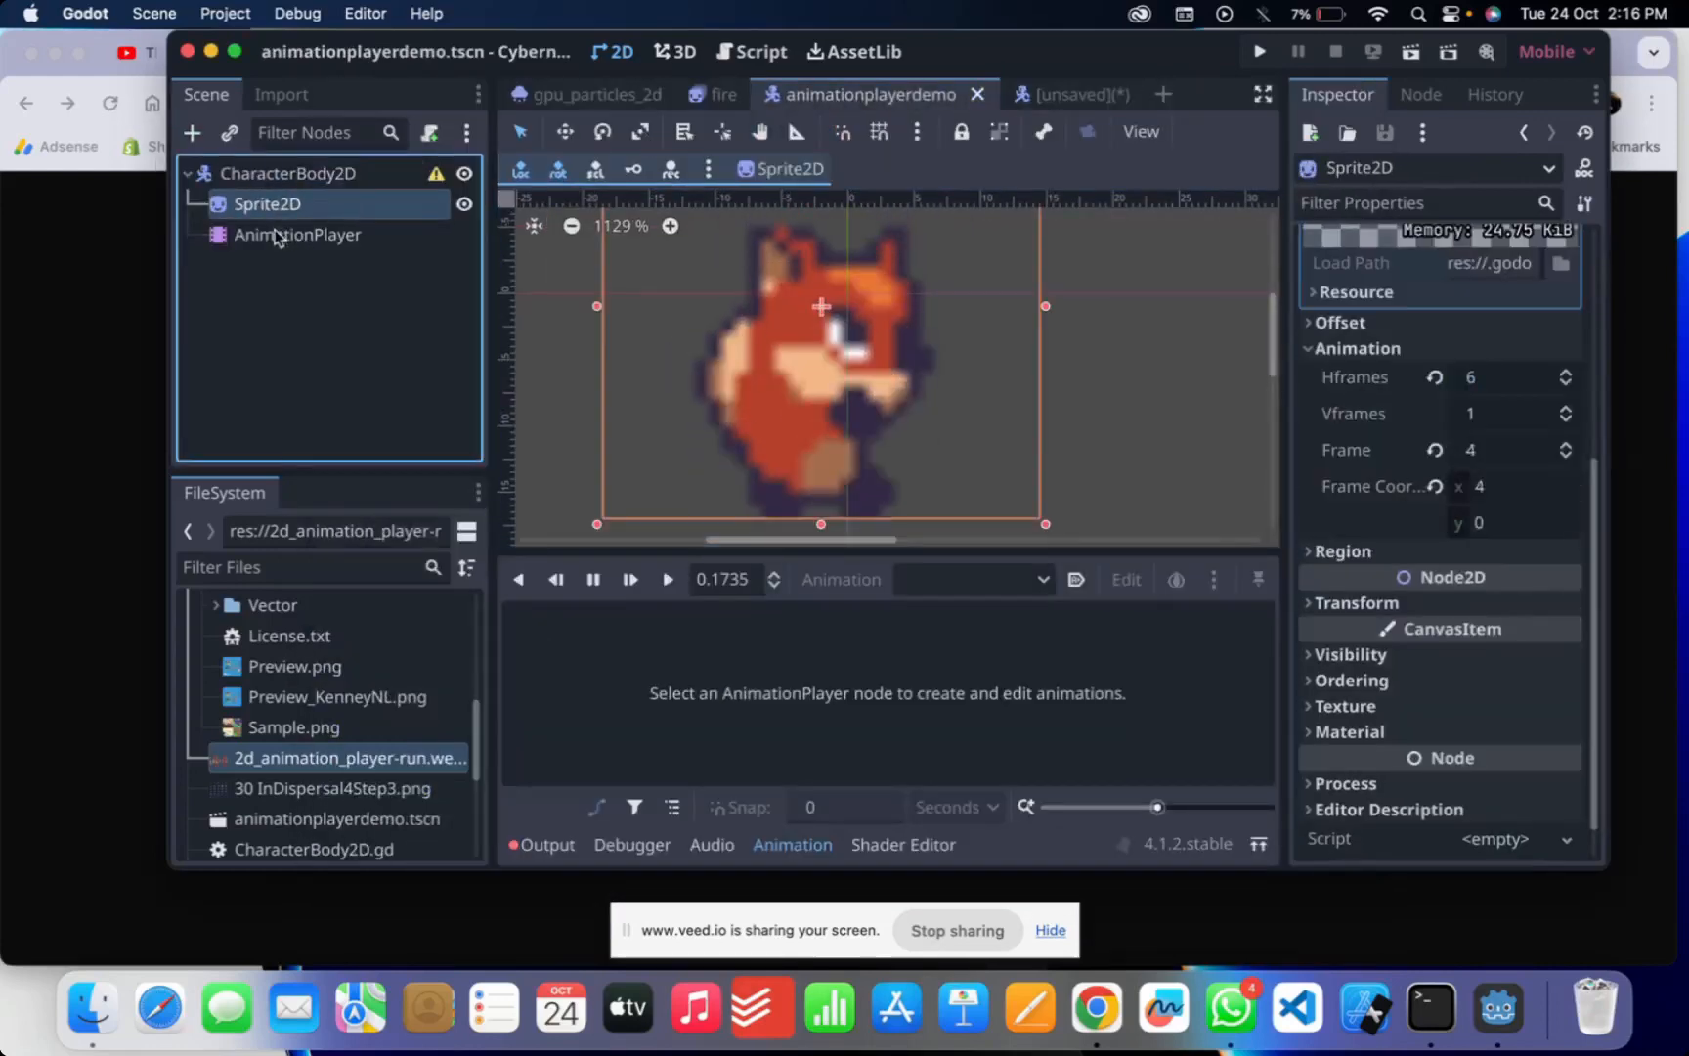
click(276, 236)
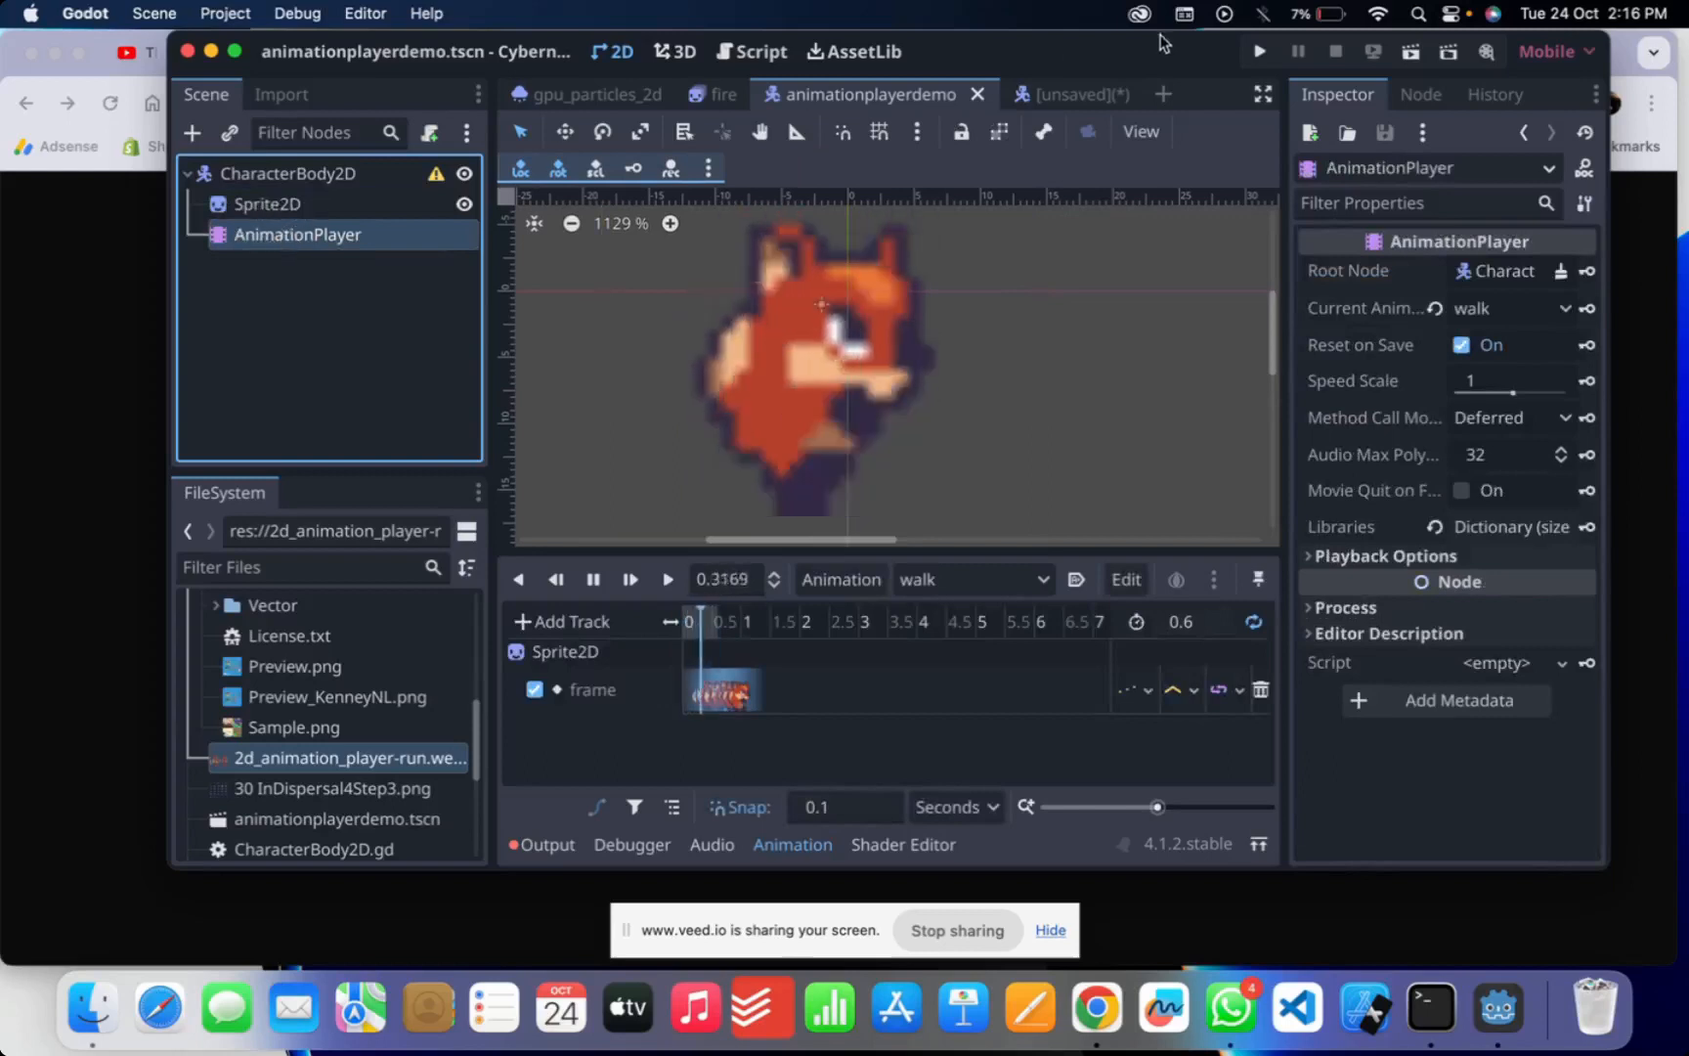
click(1060, 93)
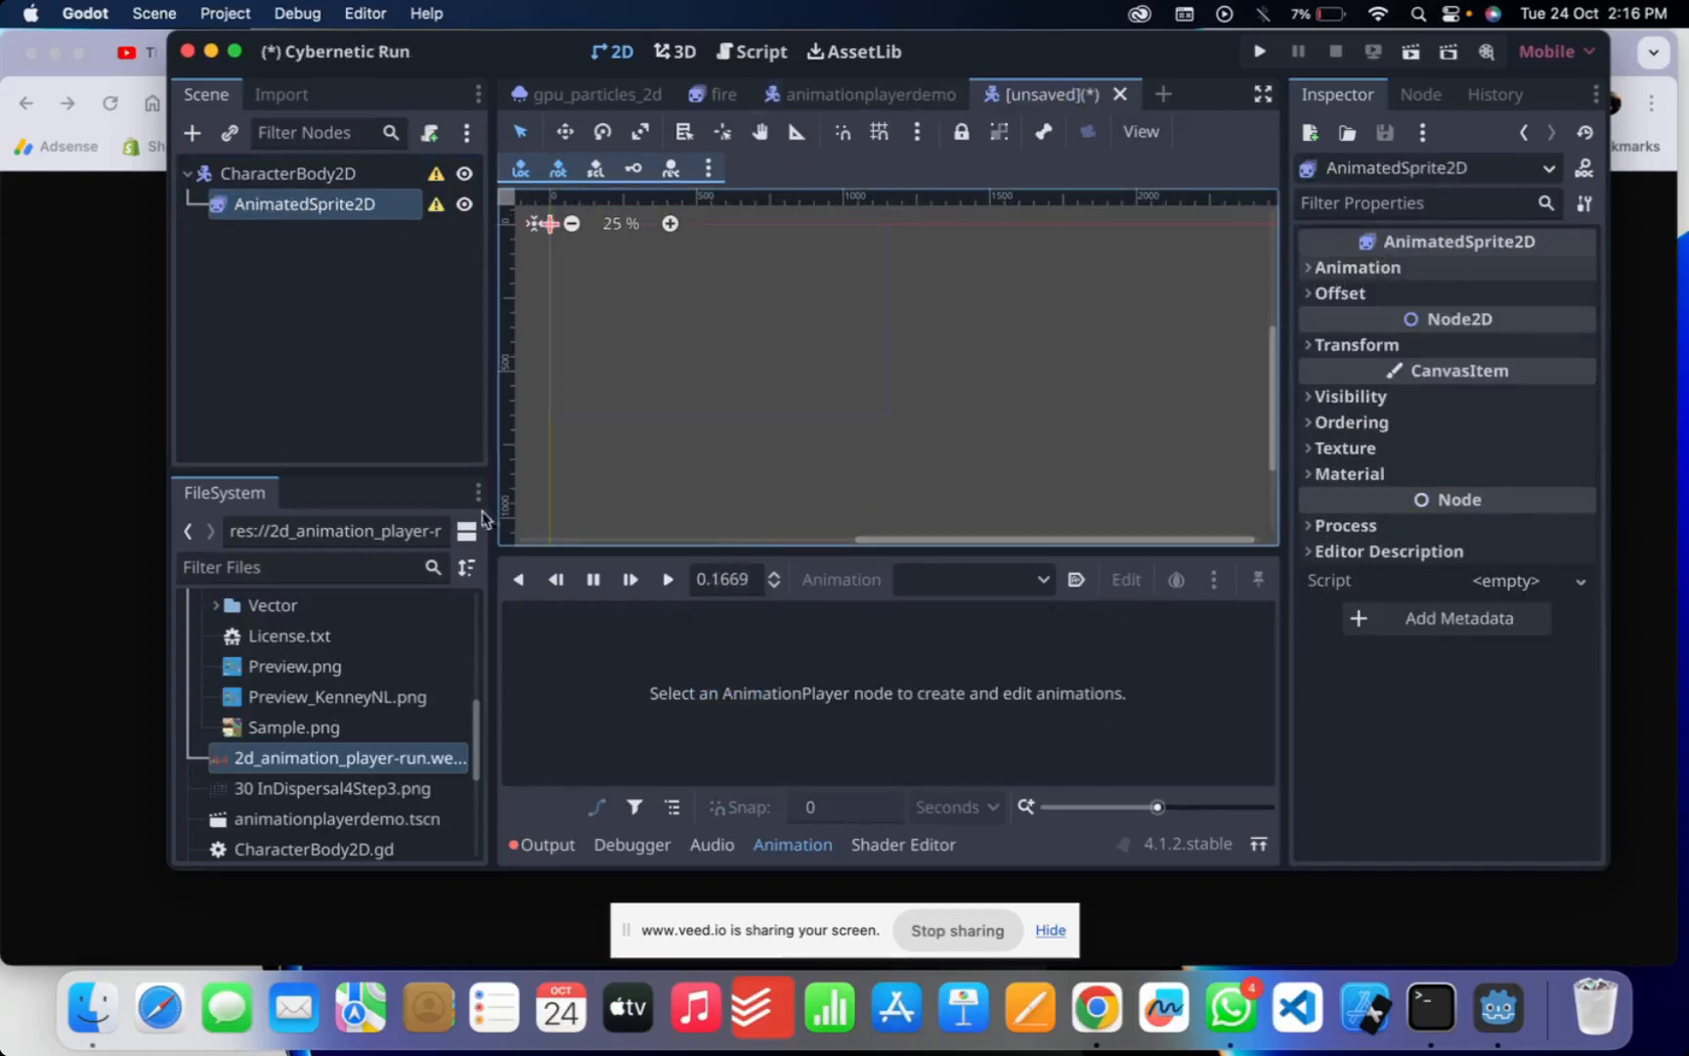
- Collapse the Spritesheet folder inside kenney_abstract-platformer in the project's file tree
scroll(337, 699, up, 5)
scroll(333, 692, up, 1)
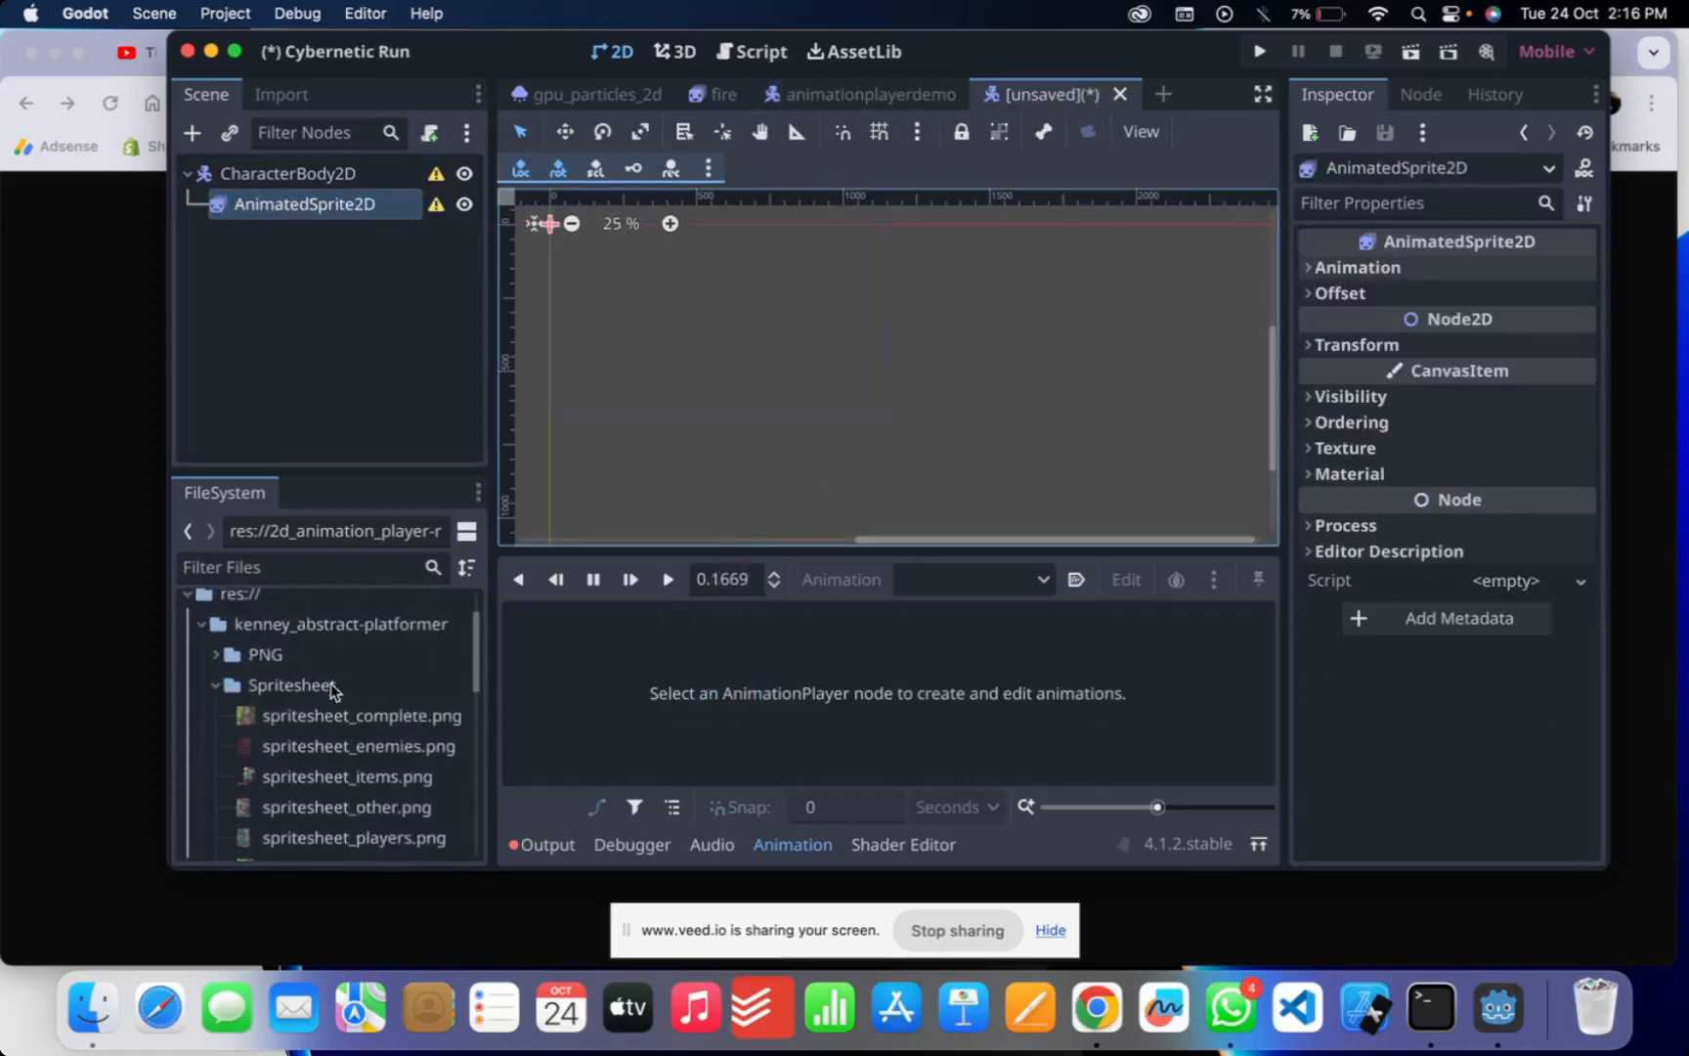
scroll(332, 692, up, 1)
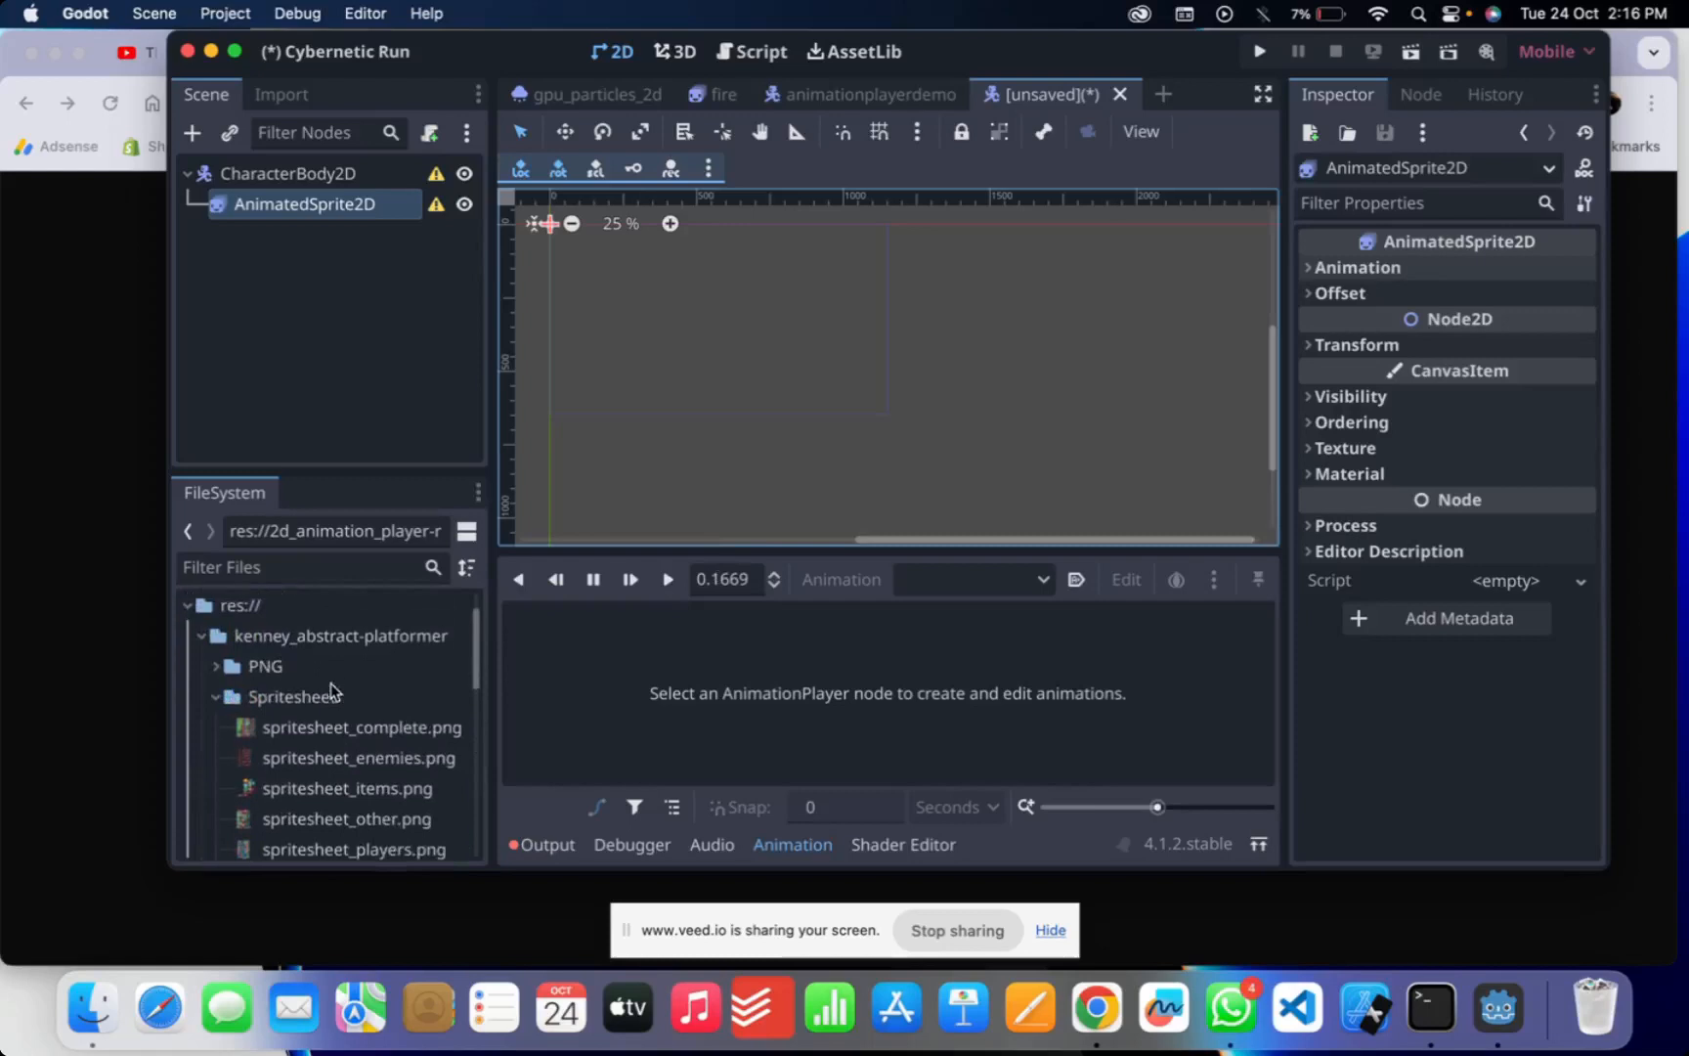
click(218, 724)
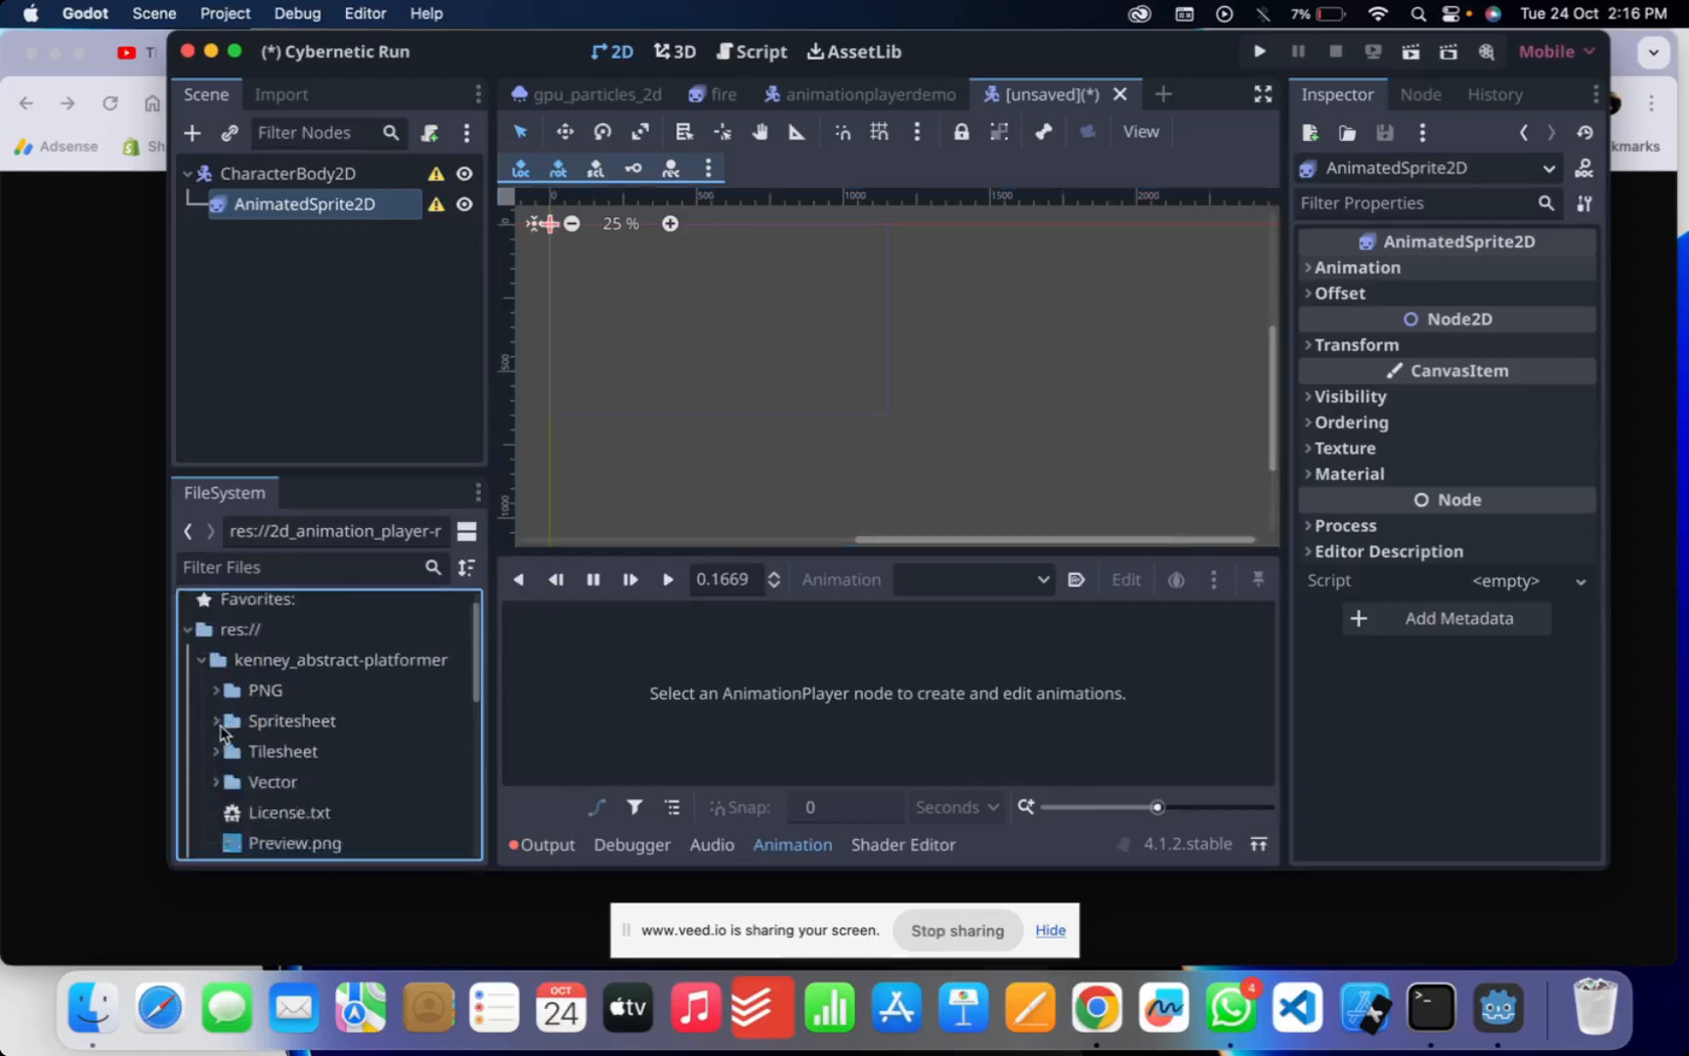
scroll(221, 733, up, 1)
- Switch to Chrome and save the frog sprite sheet image as 2d_animation_frog_spritesheet.png
click(61, 639)
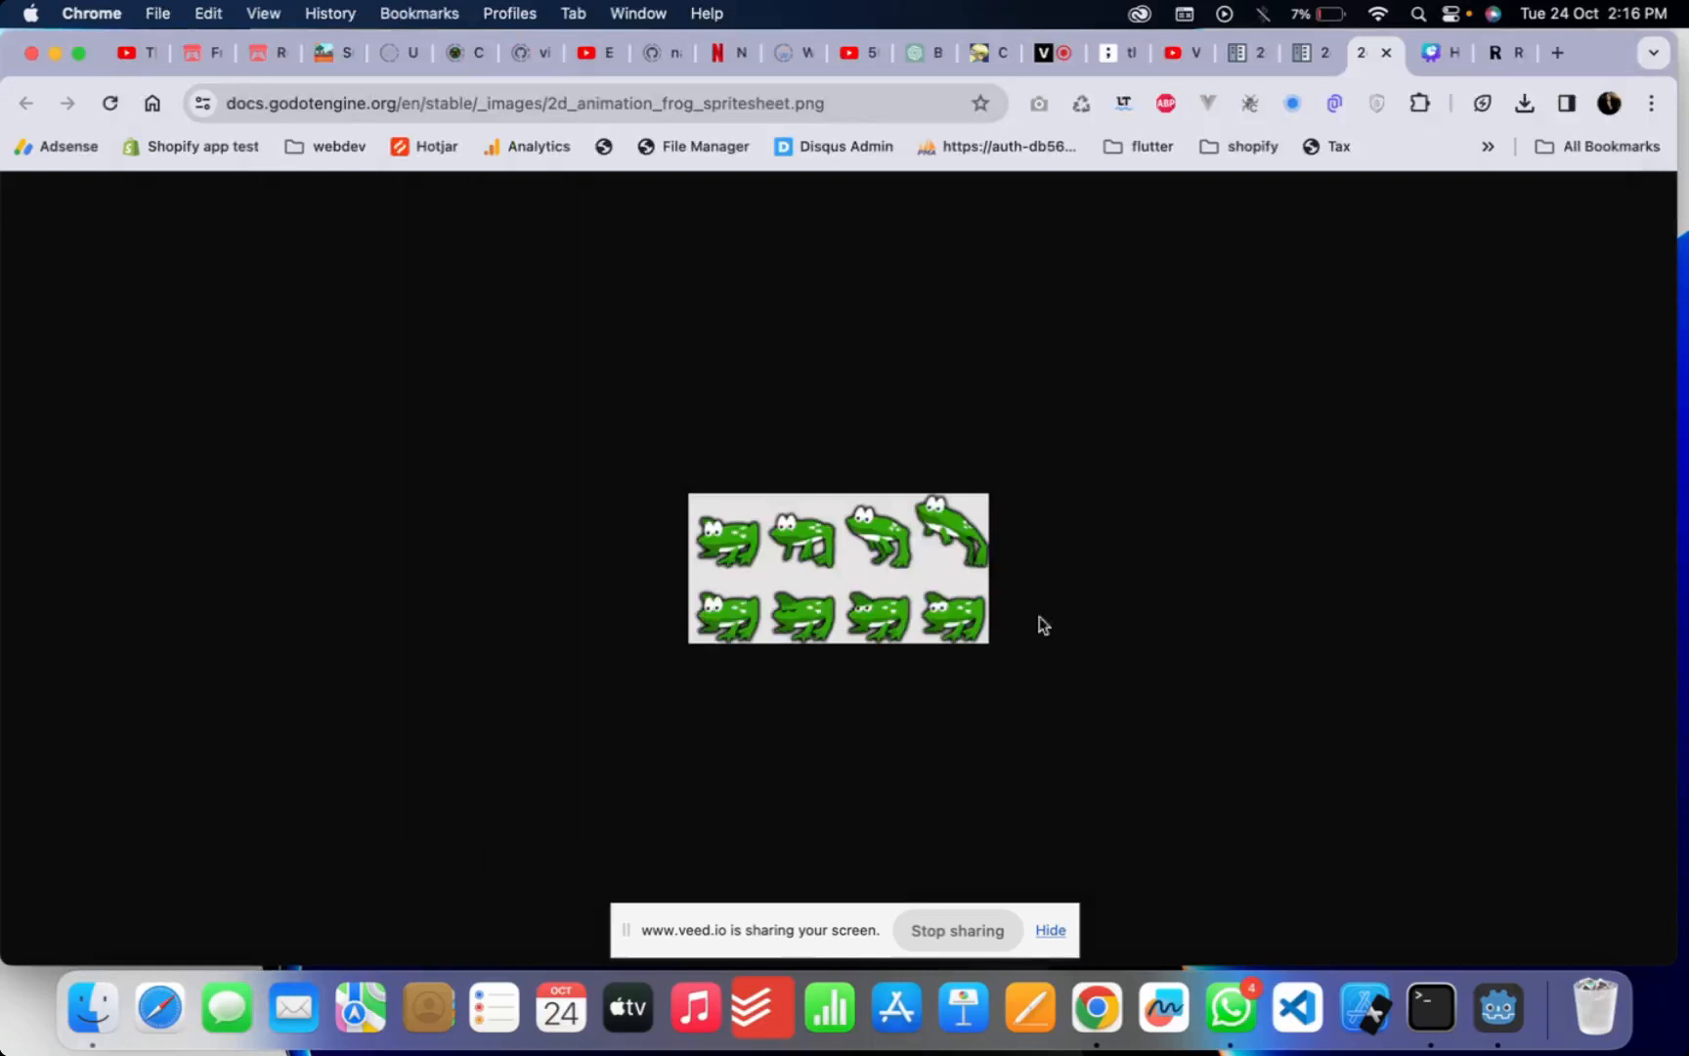
right_click(788, 635)
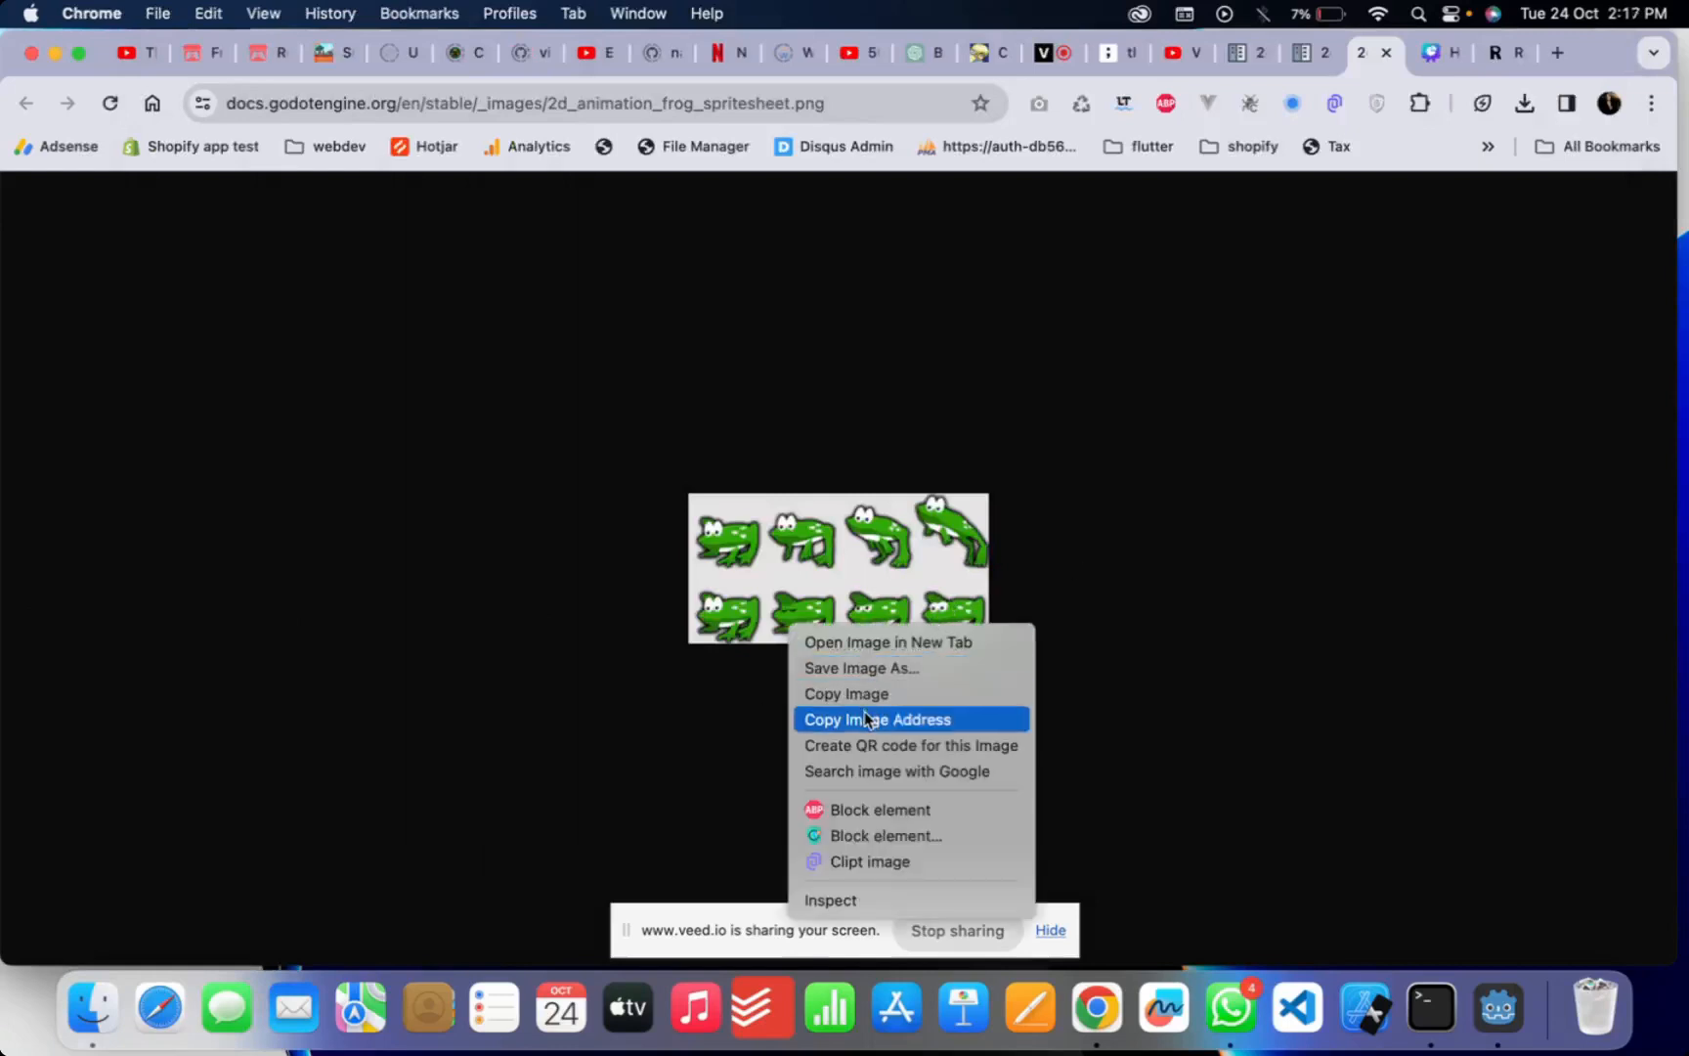
click(859, 674)
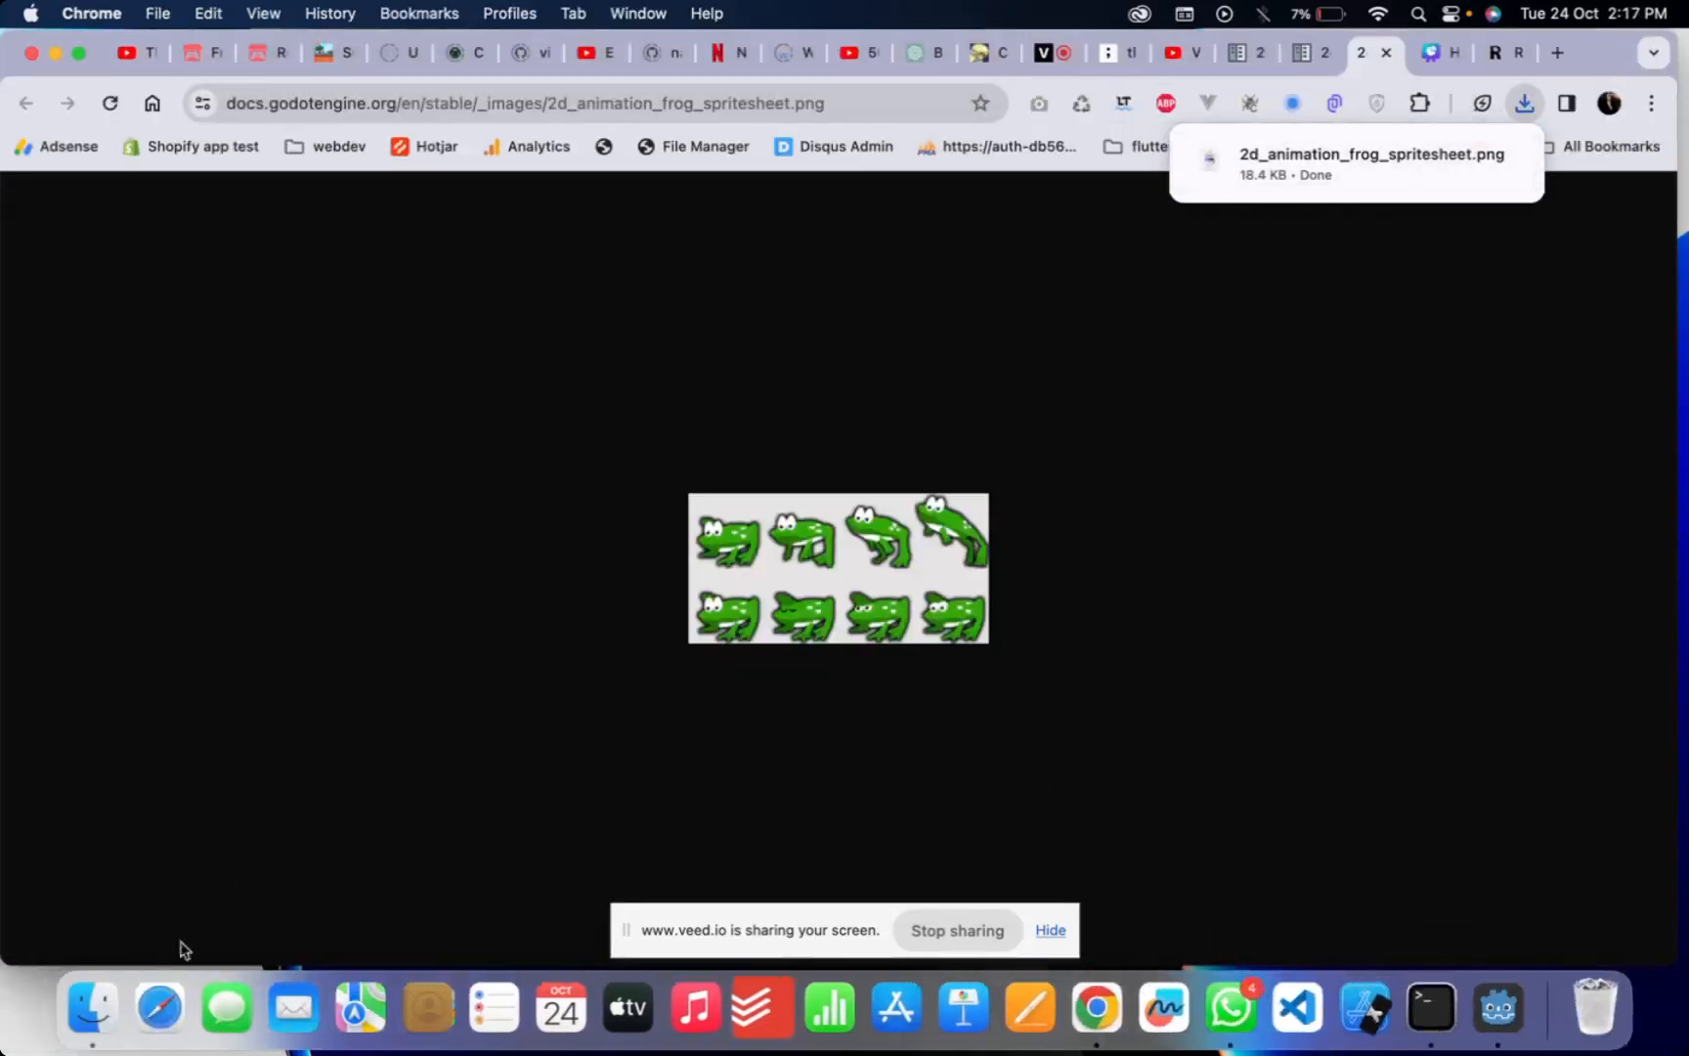
- Import 2d_animation_frog_spritesheet.png from Finder's Downloads folder into the Godot project's res:// folder, arranging the two windows side by side
click(93, 1007)
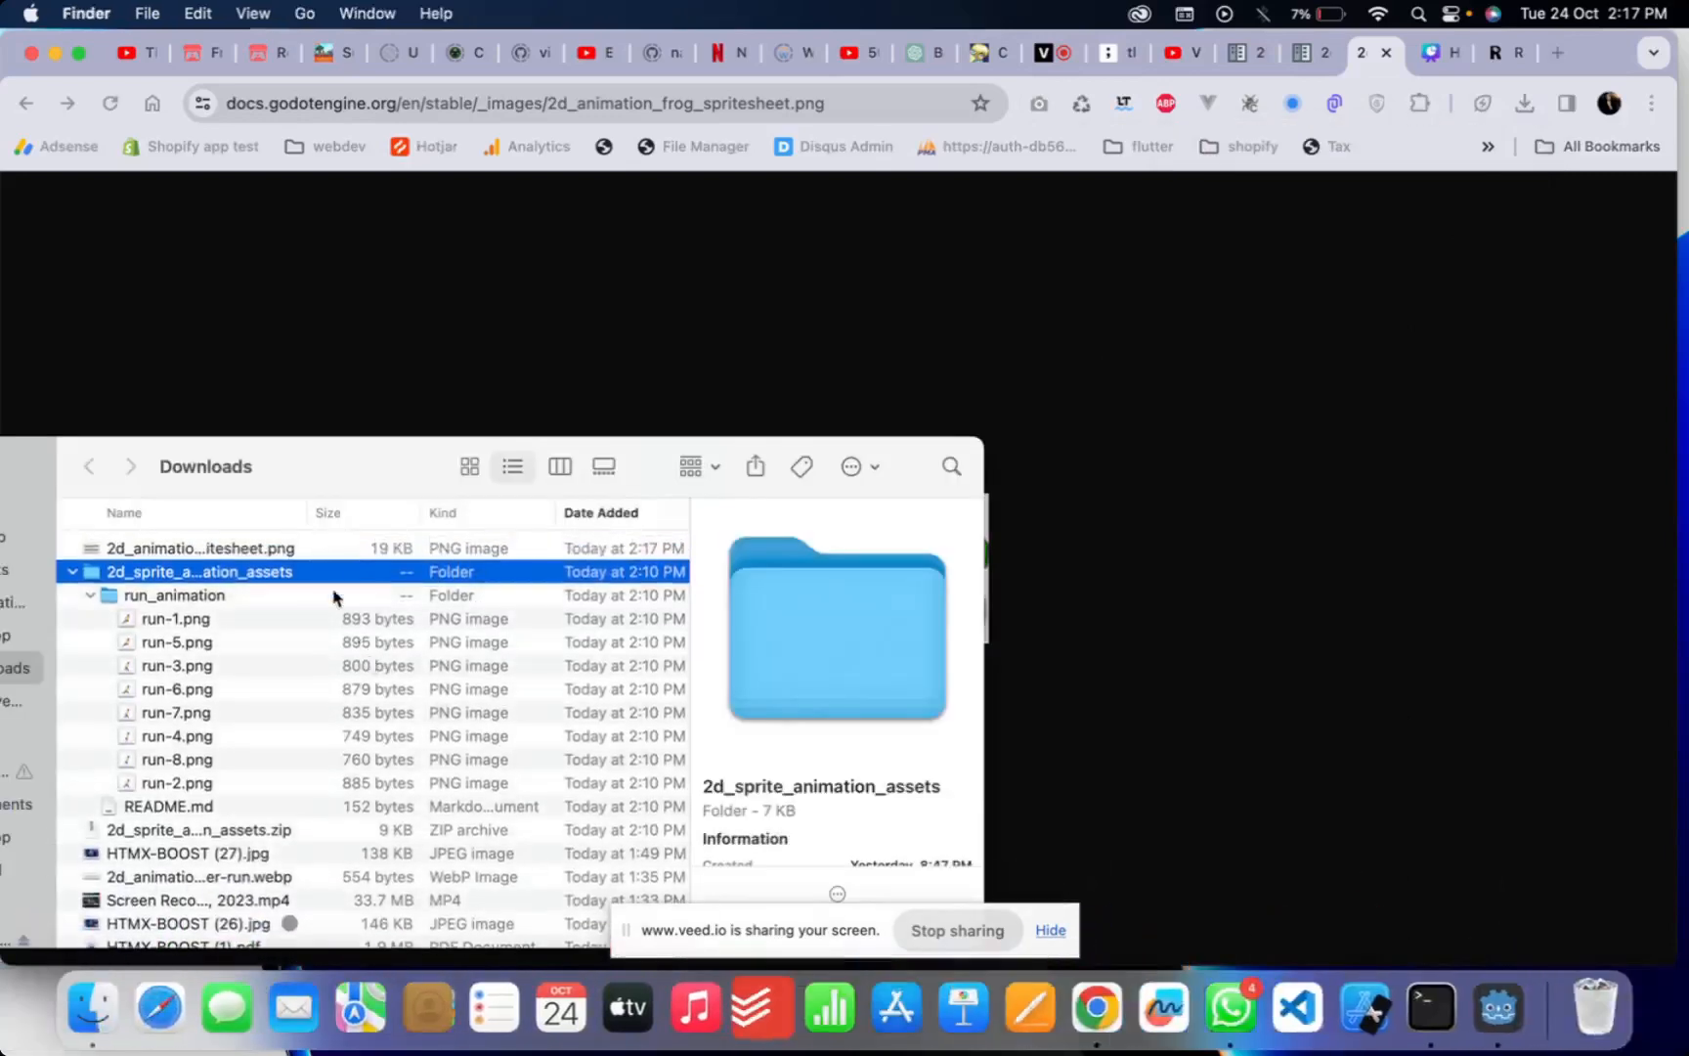
click(308, 548)
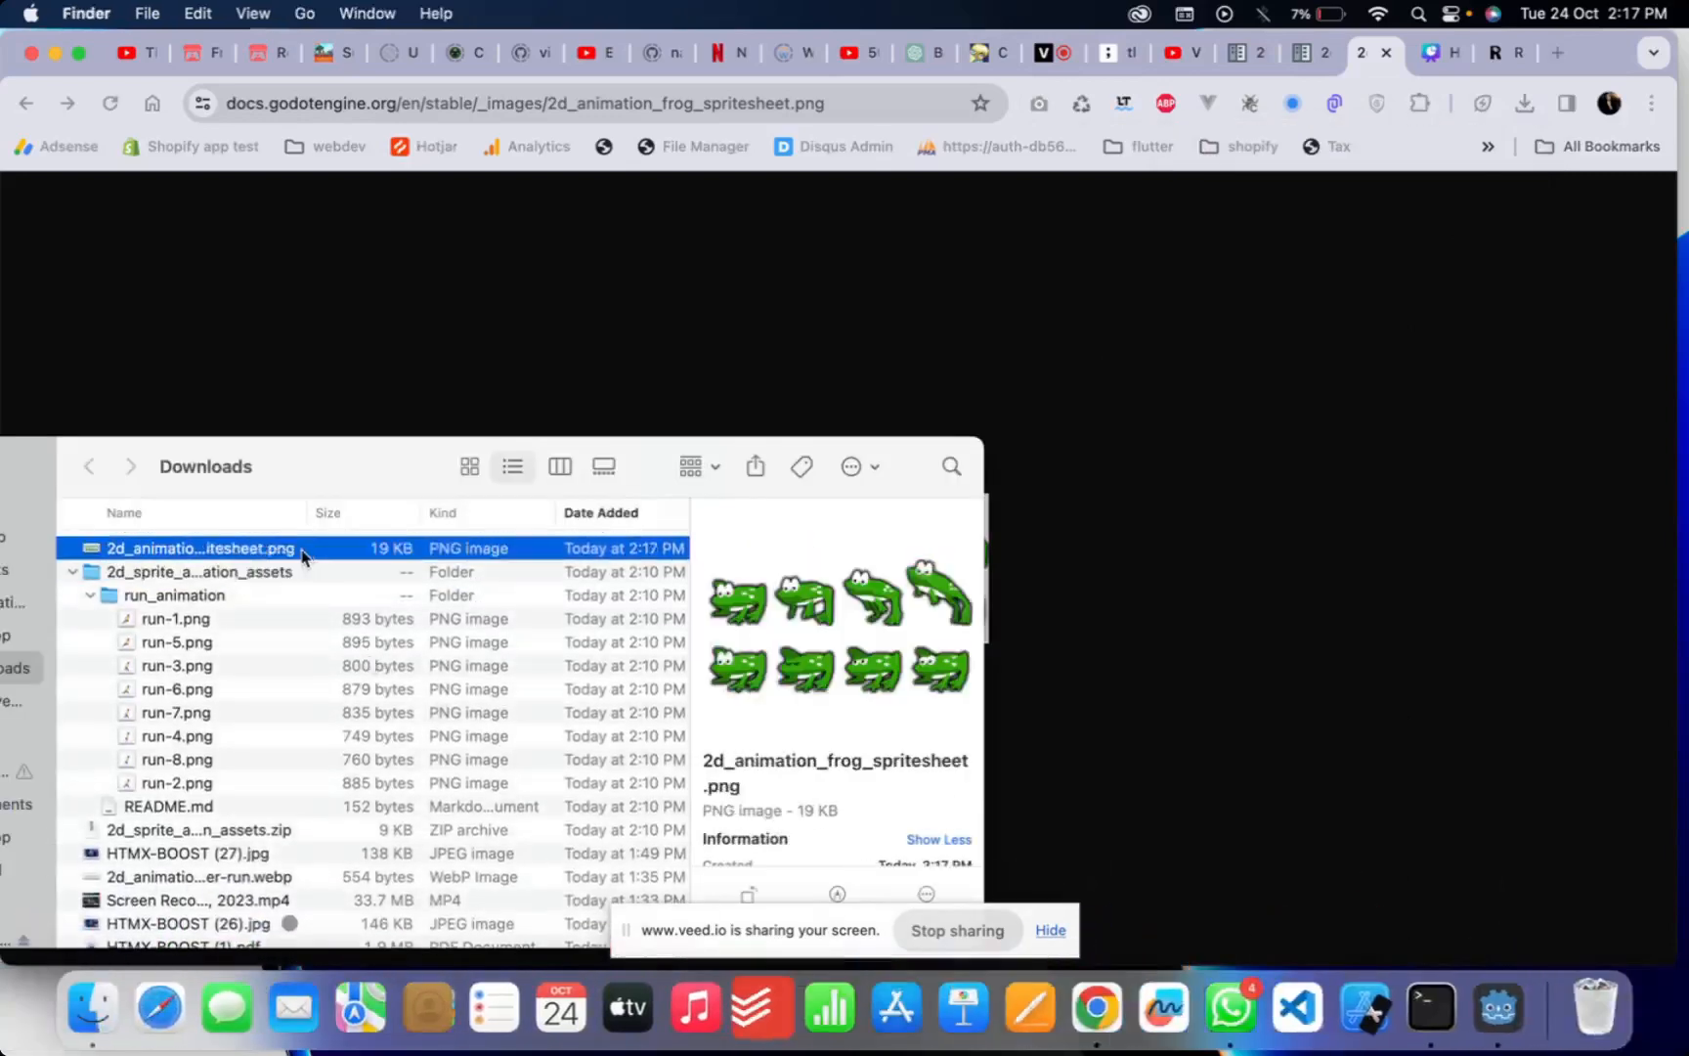
click(1498, 1007)
click(216, 672)
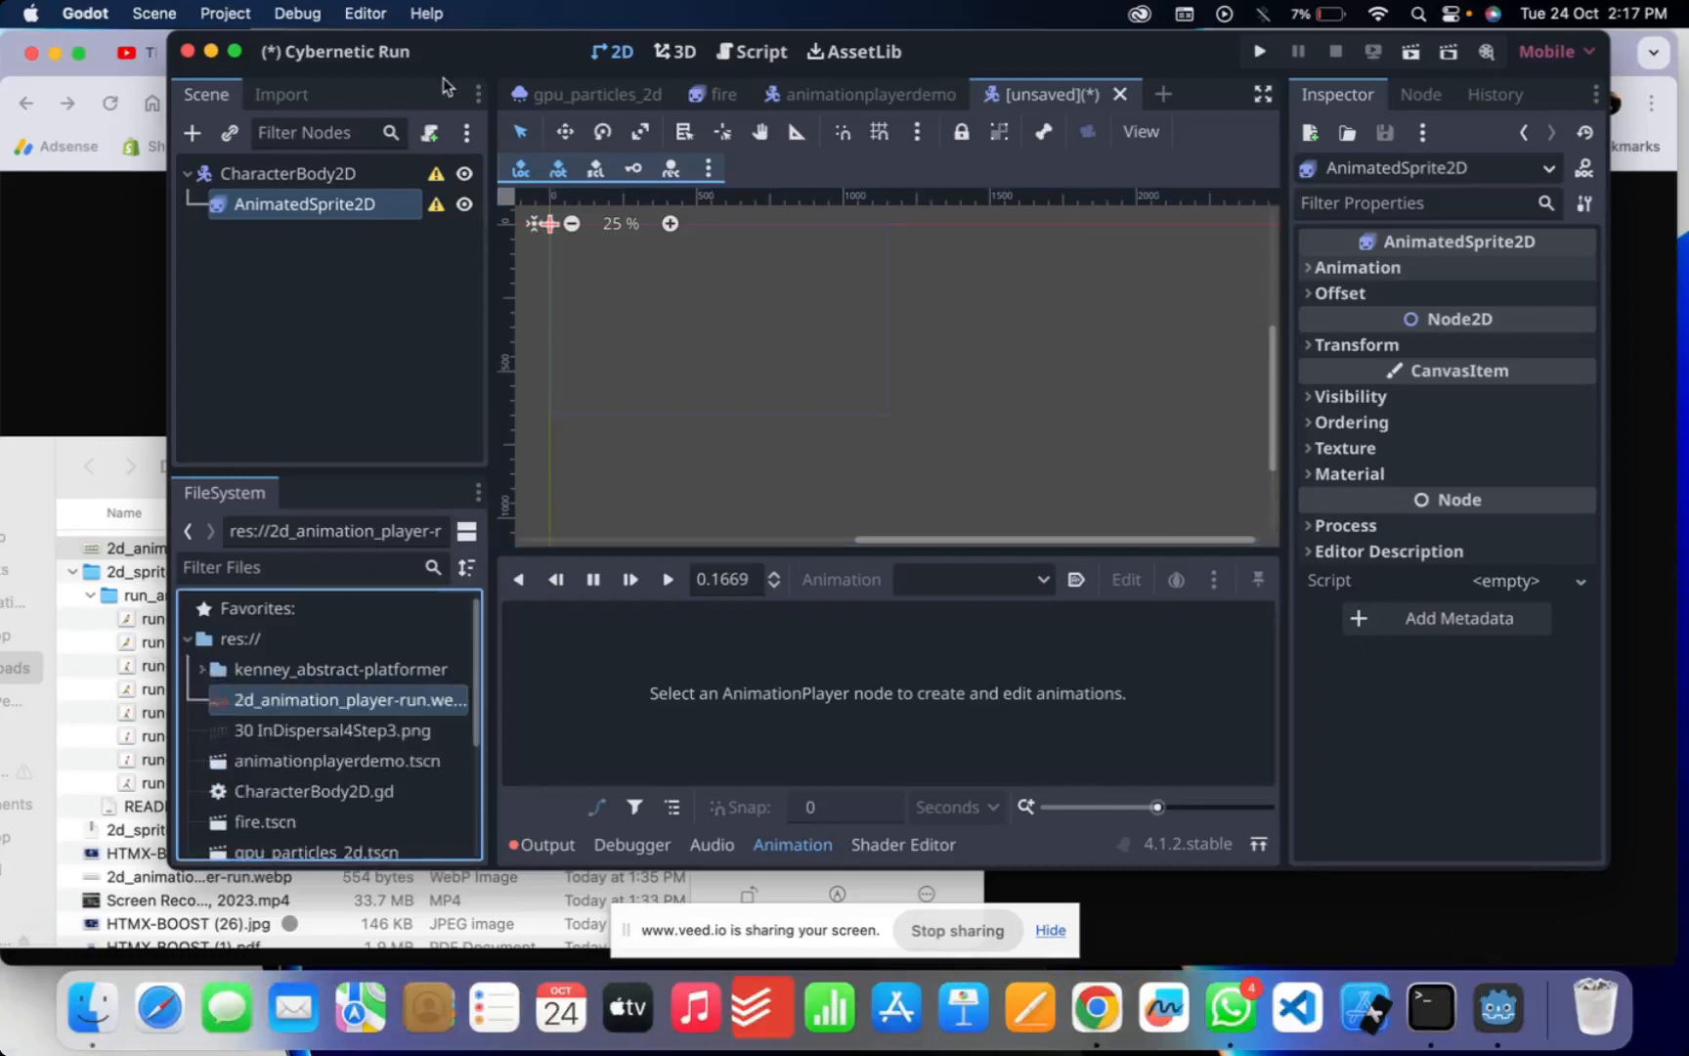
drag(462, 55, 887, 68)
click(278, 471)
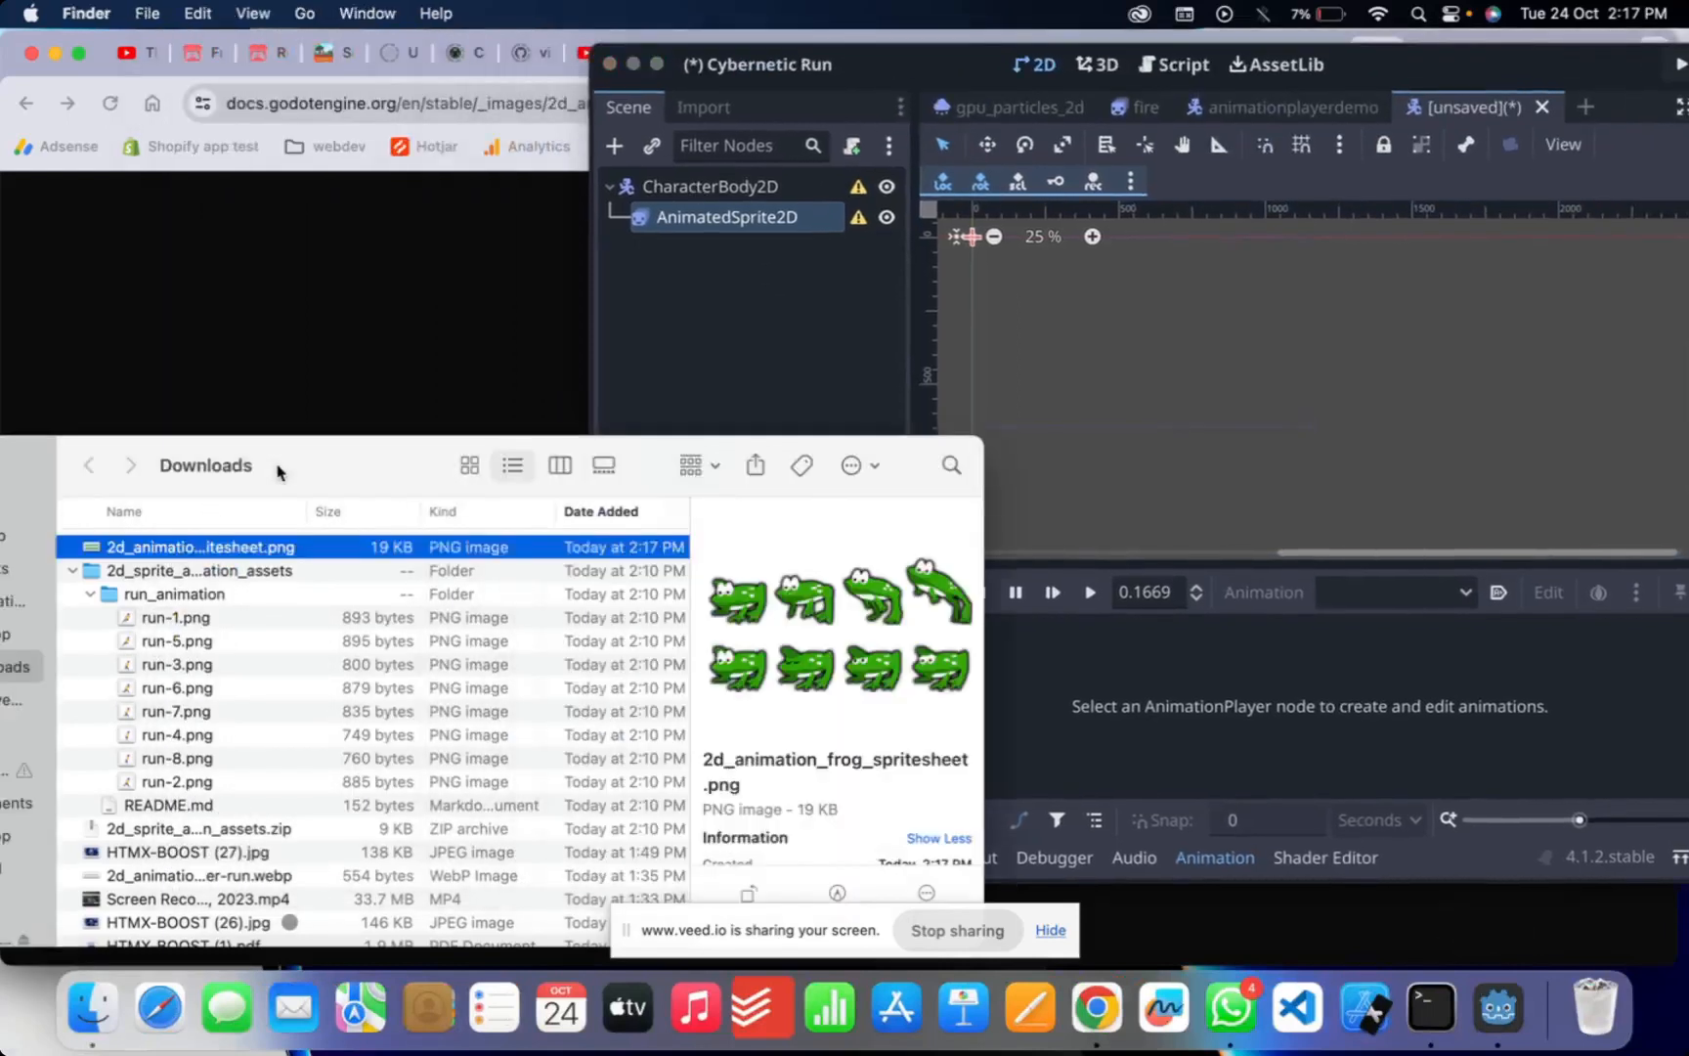
drag(410, 467, 88, 332)
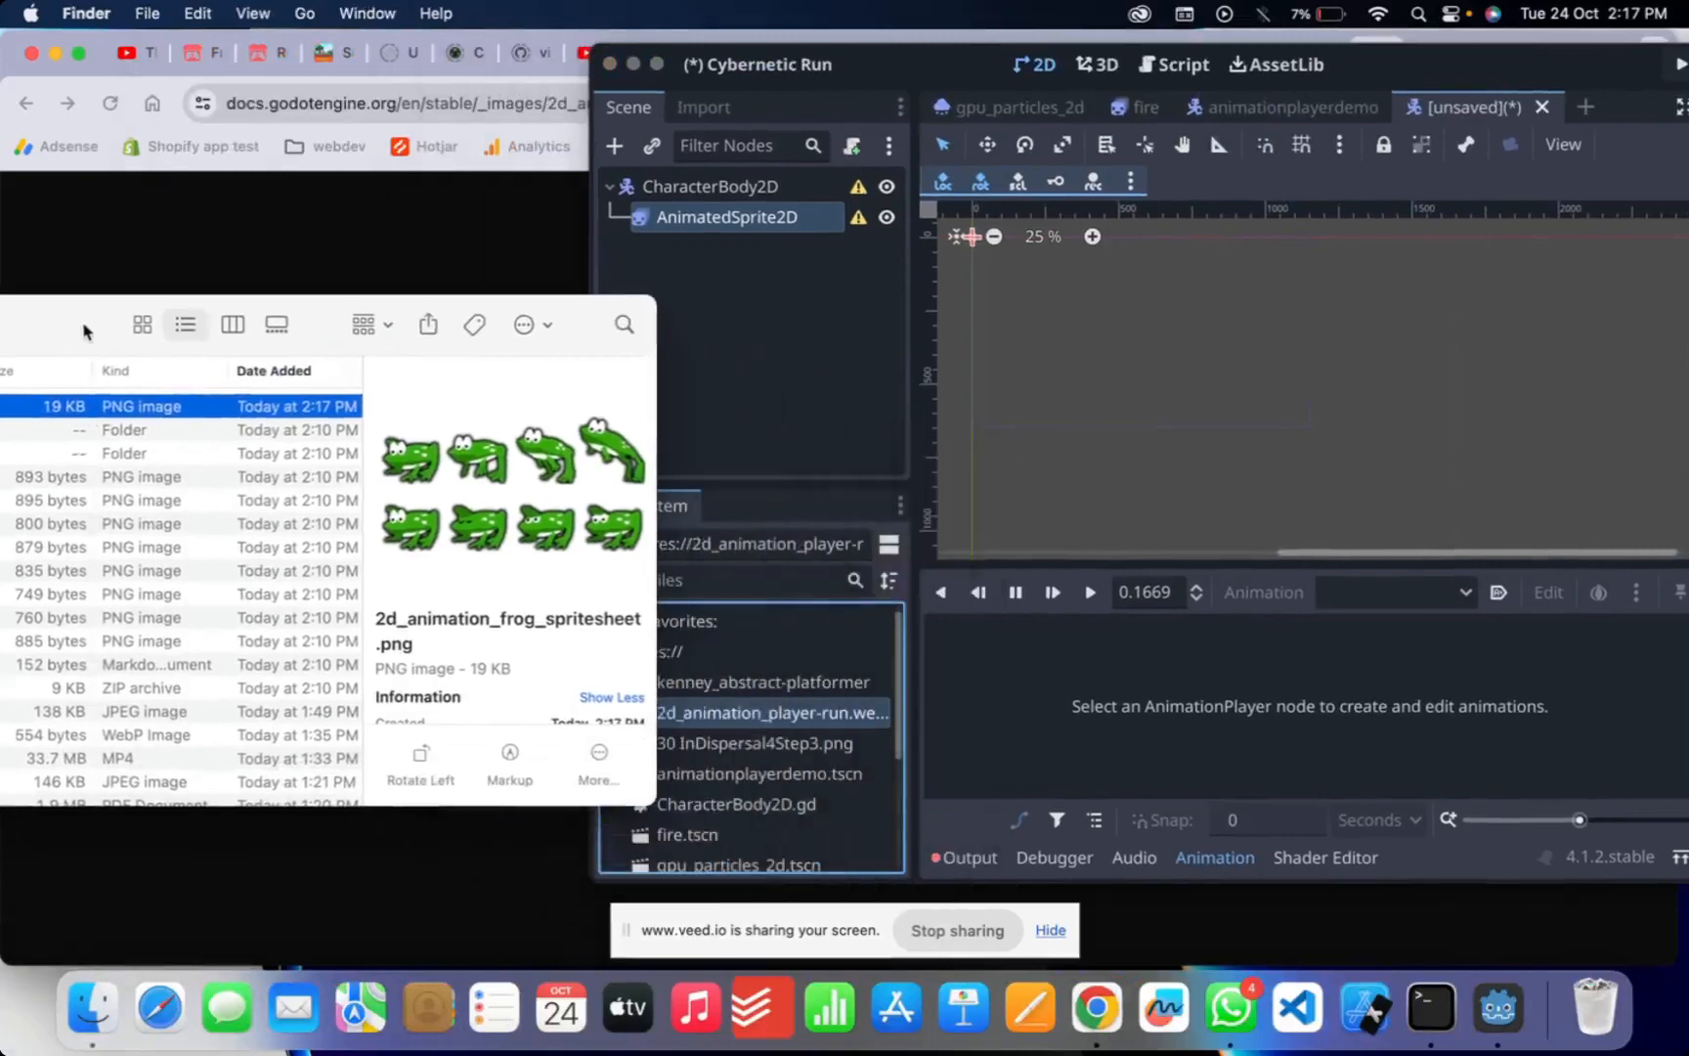
drag(146, 398, 704, 669)
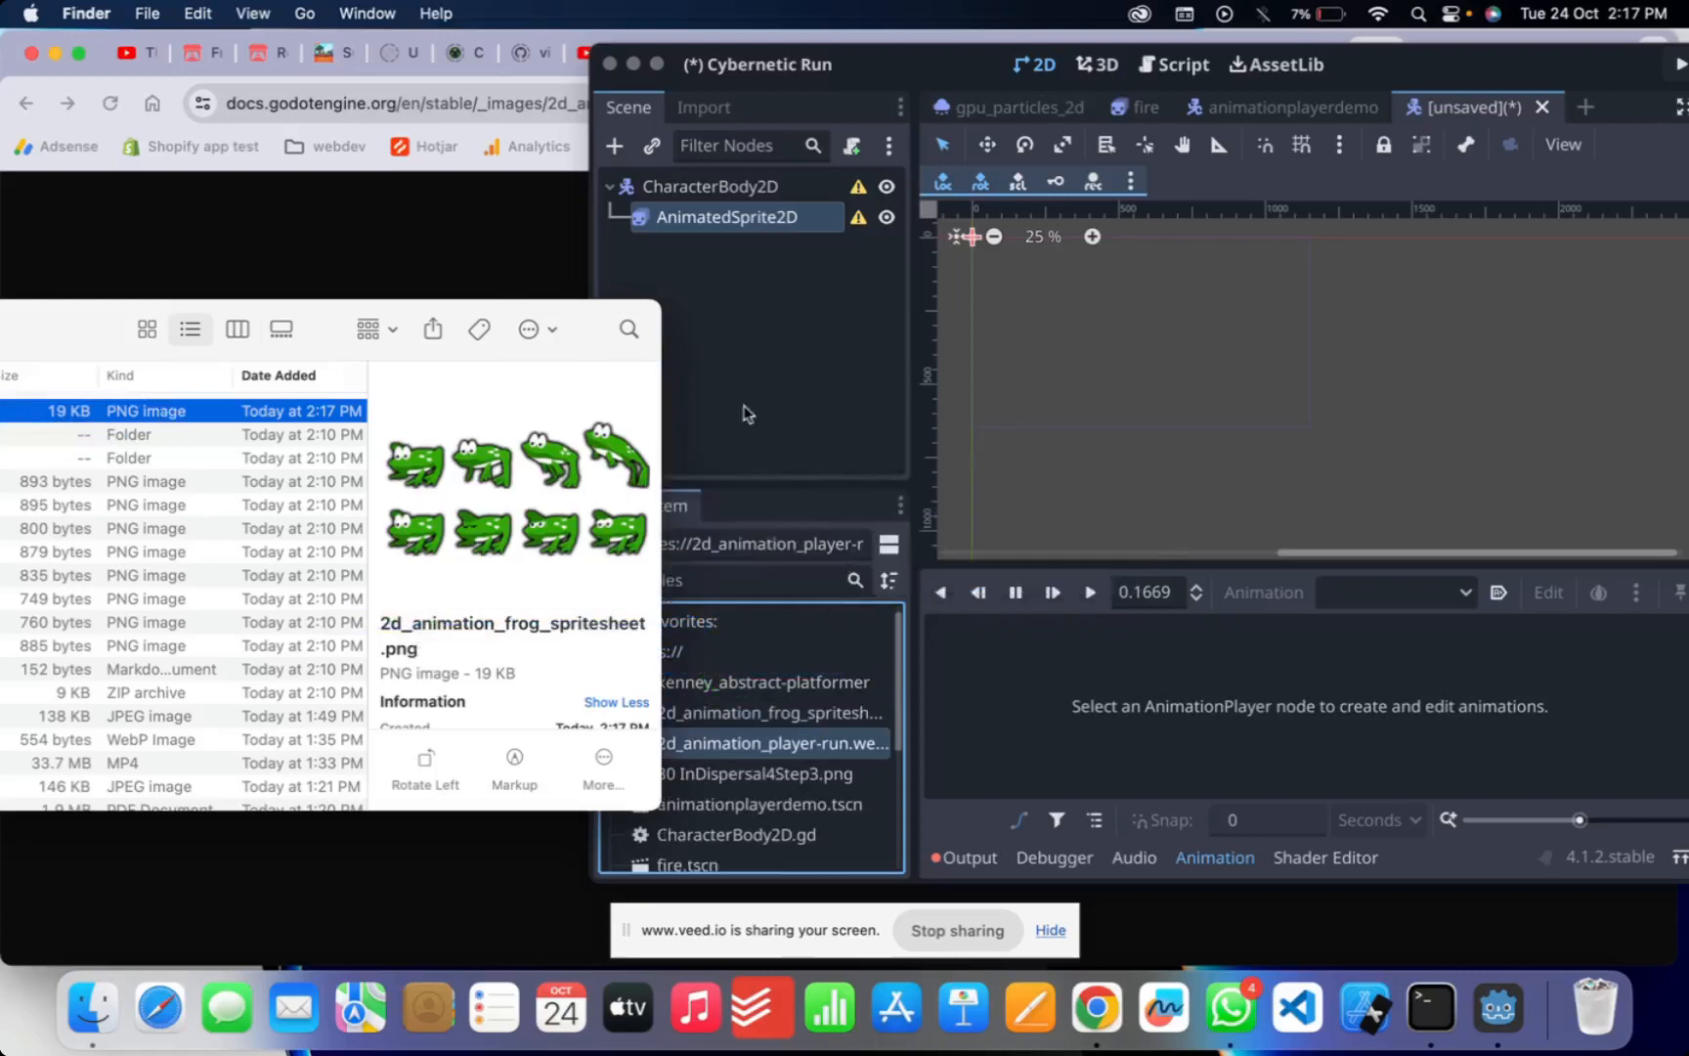
- Return to Godot, select the imported frog sprite sheet file and maximize the editor window
click(1108, 704)
click(678, 714)
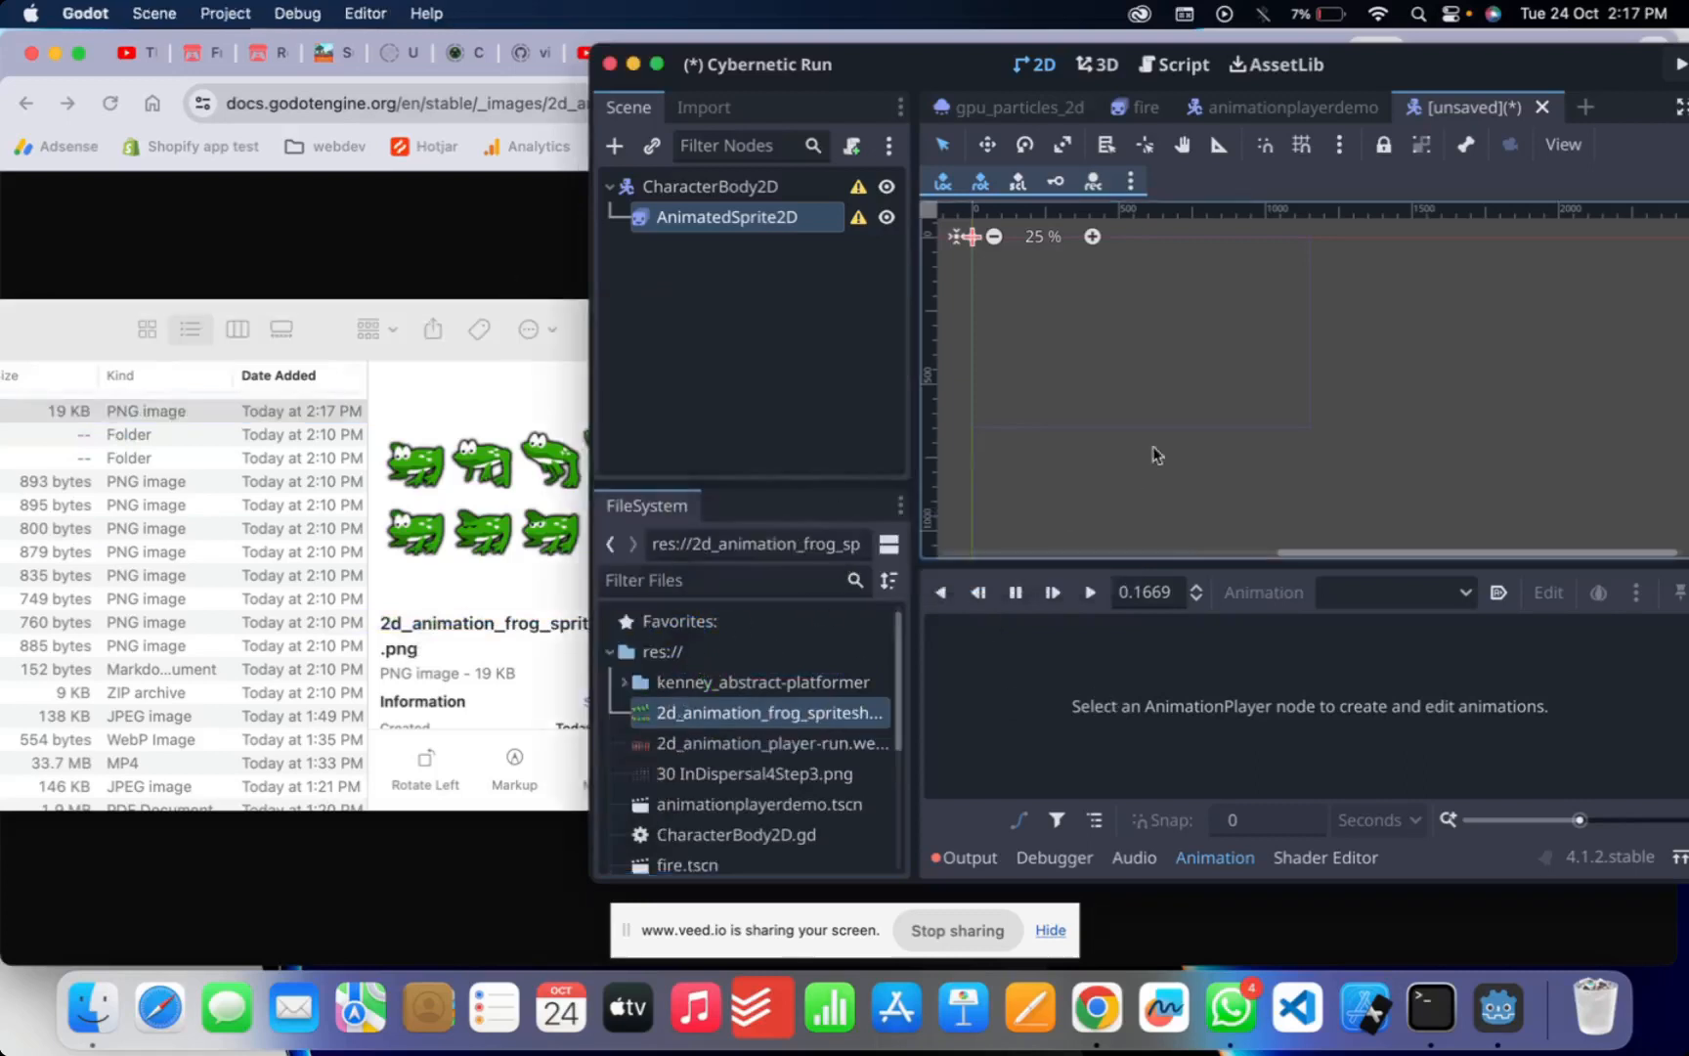
double_click(885, 54)
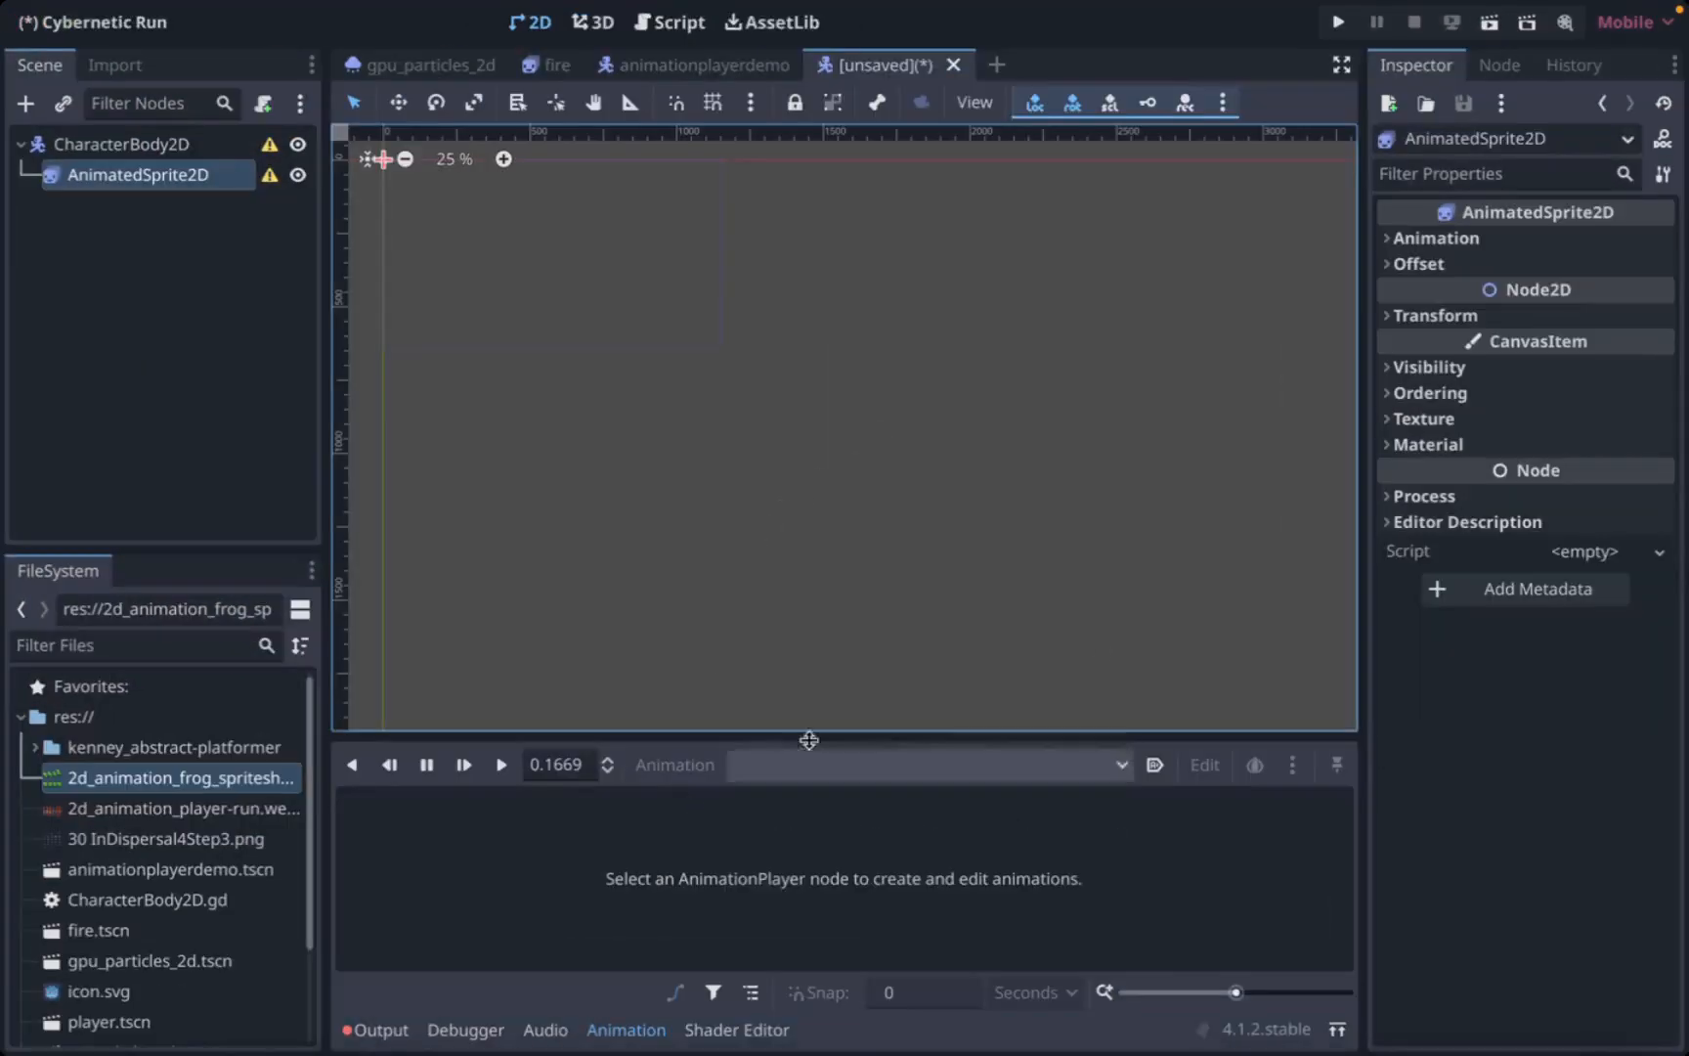
- Assign a new SpriteFrames resource to the AnimatedSprite2D's Sprite Frames property and open it for editing
click(1423, 237)
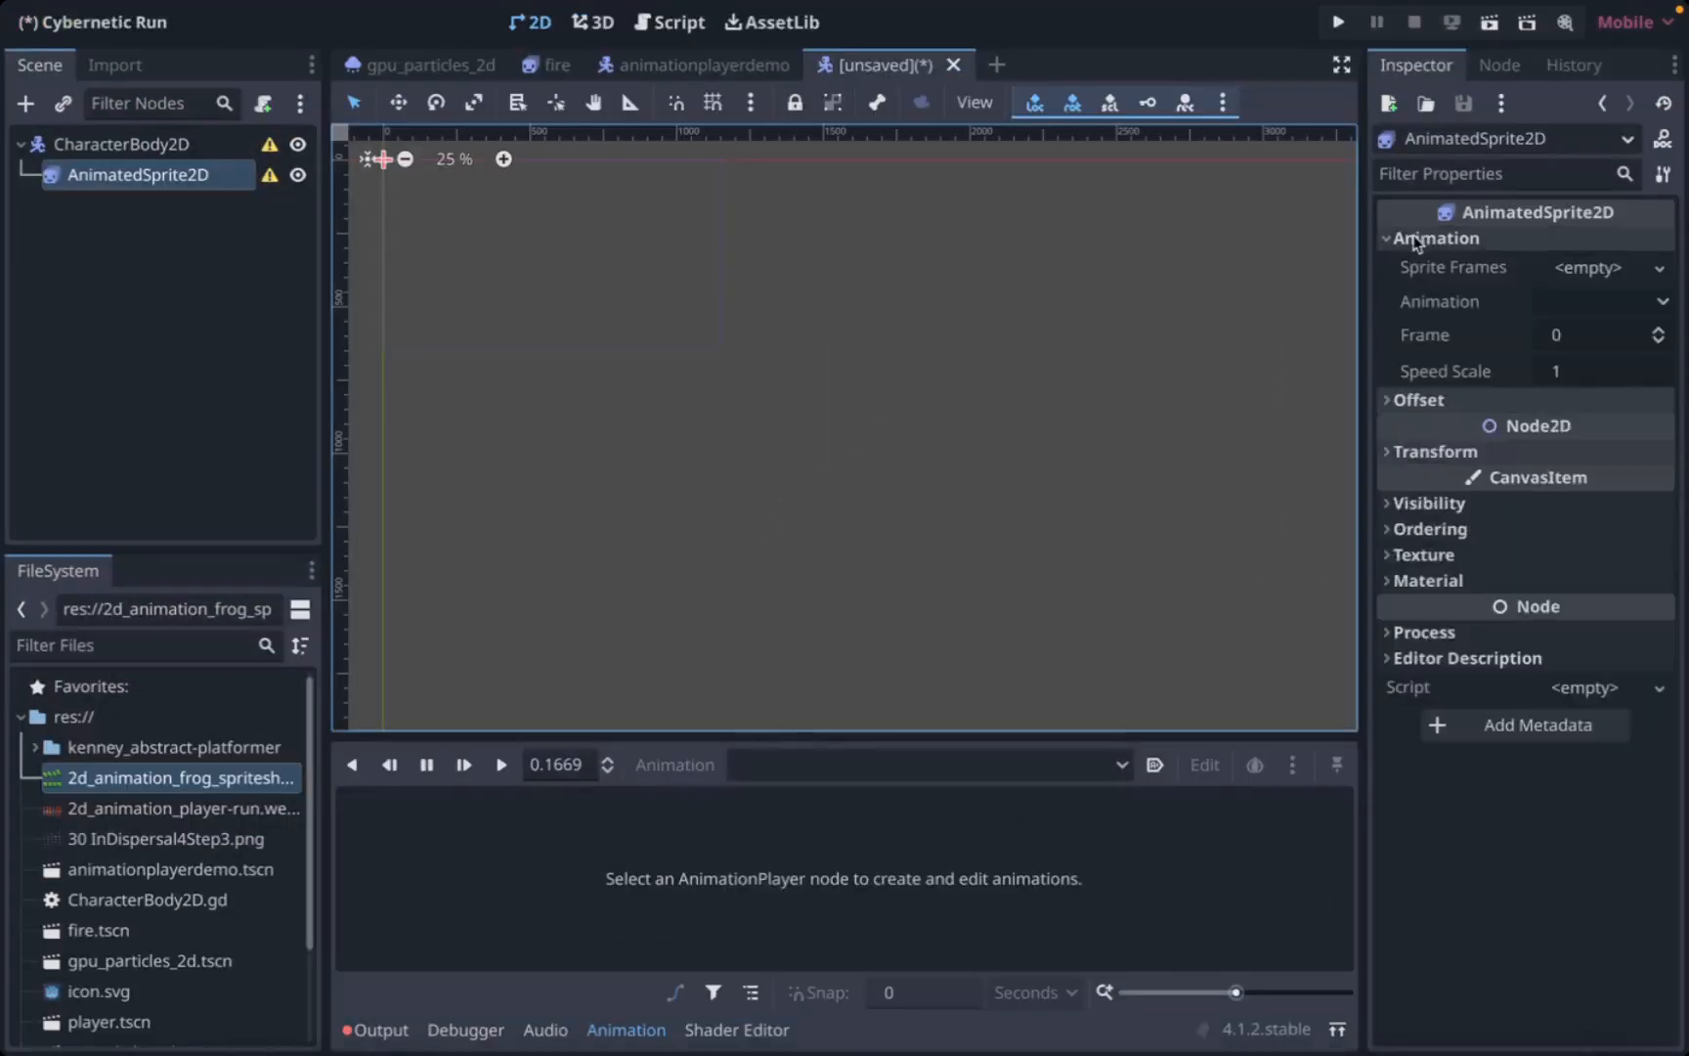
click(1594, 270)
click(1562, 302)
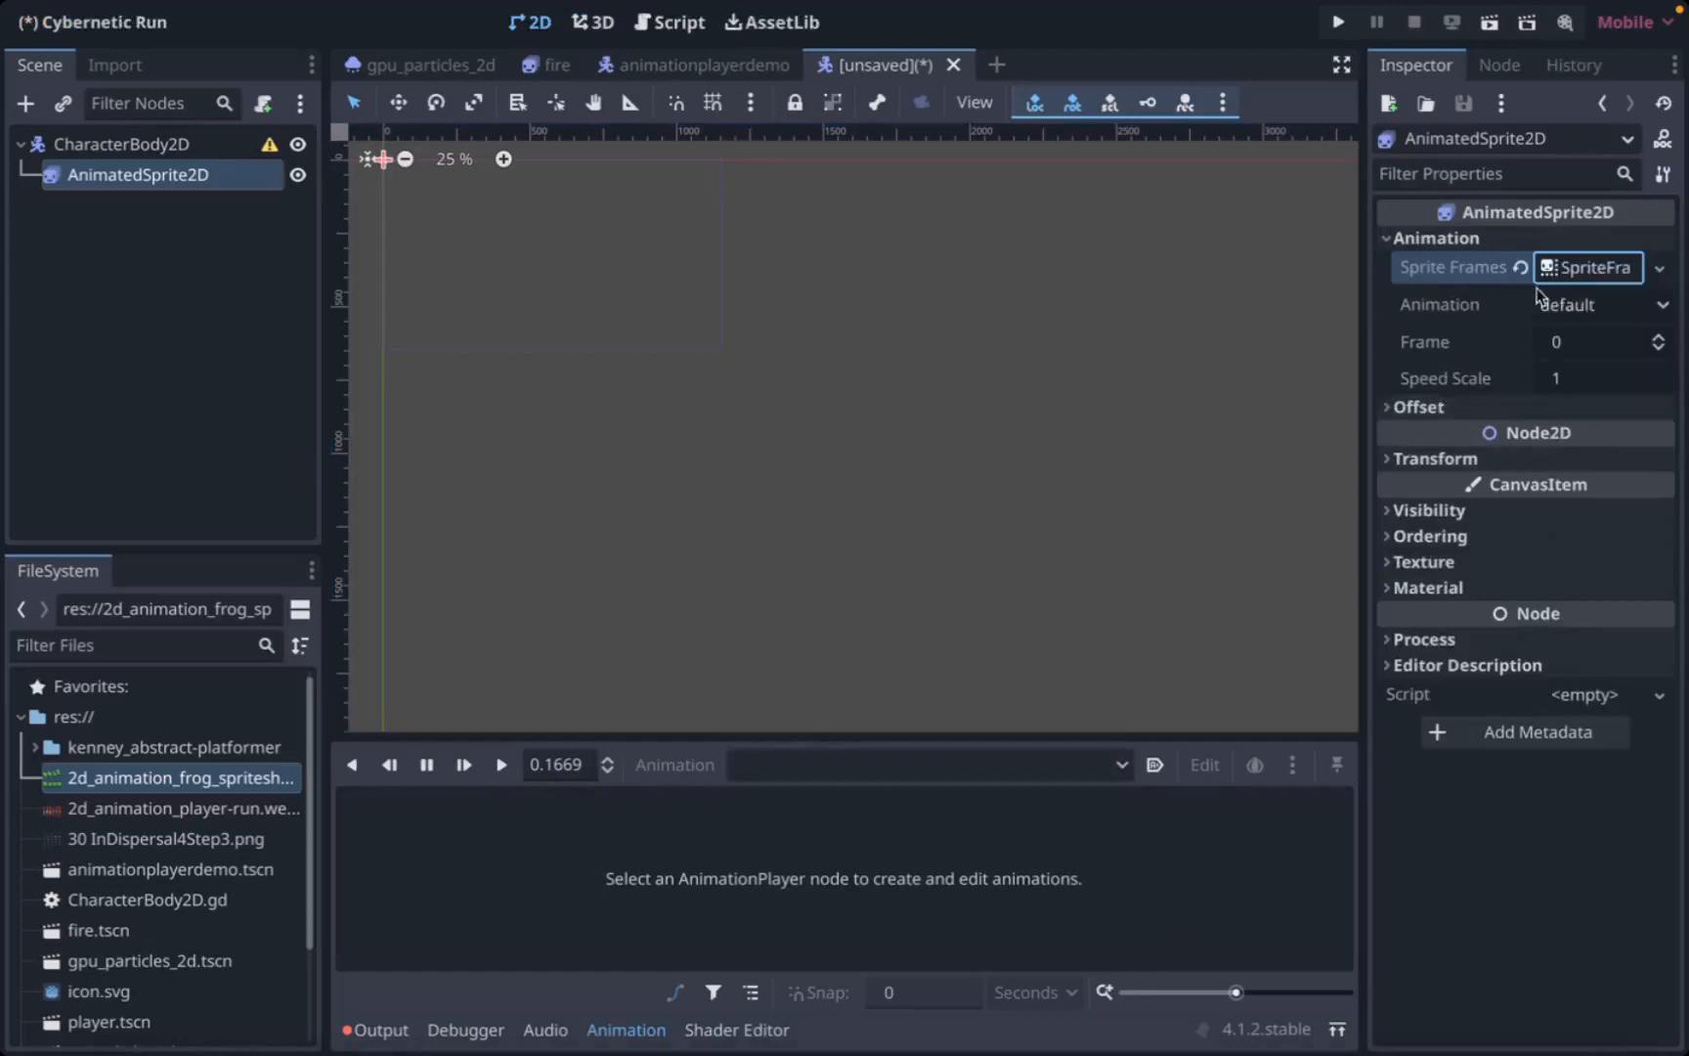
click(1573, 281)
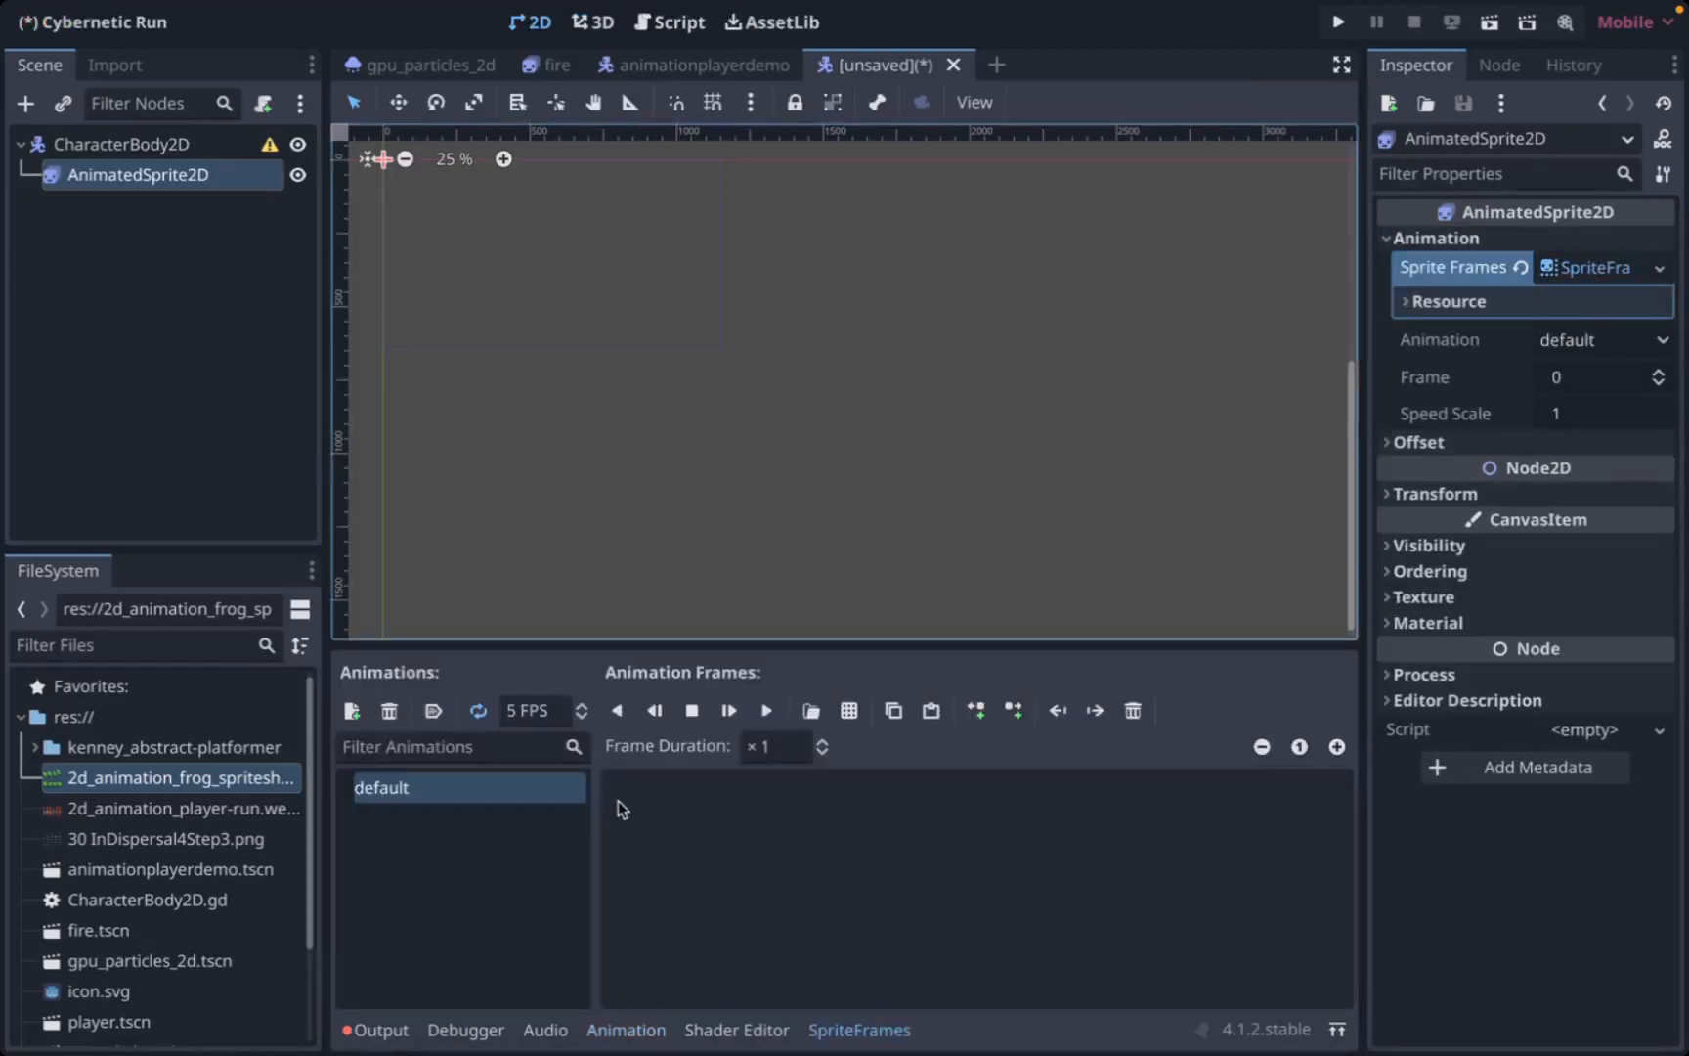
- Rename the default animation of the SpriteFrames resource to idle
double_click(476, 797)
text(idle)
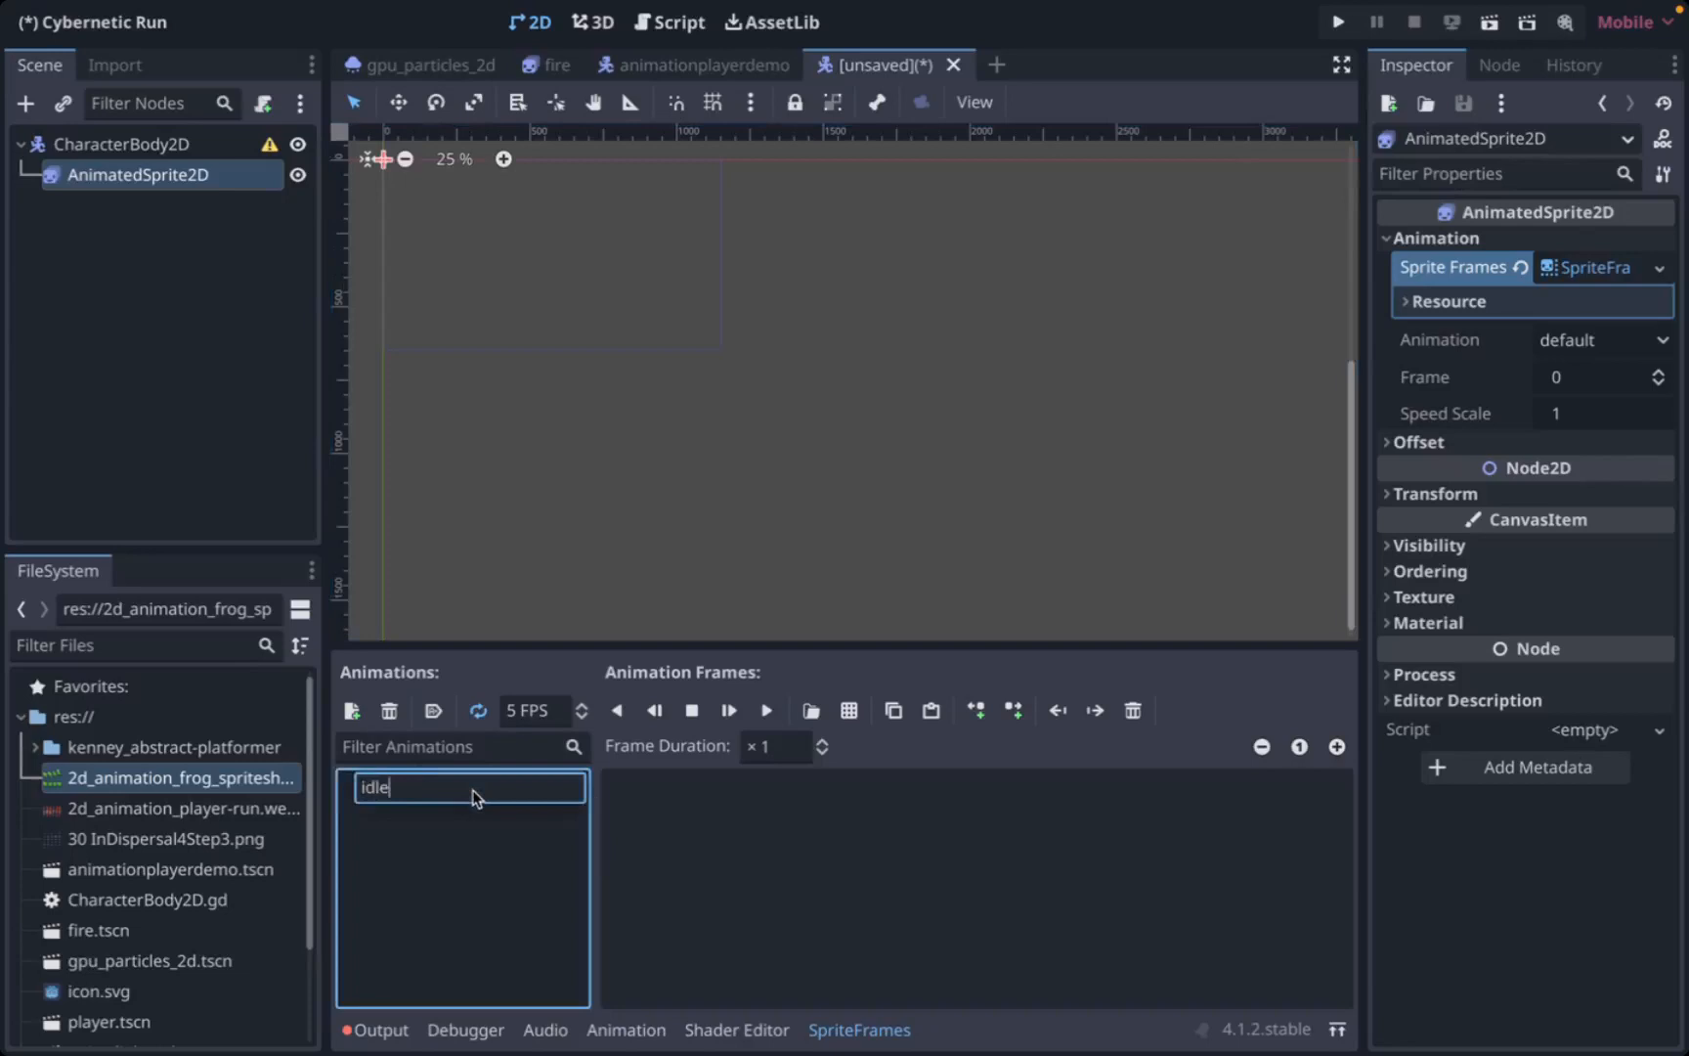
key(Return)
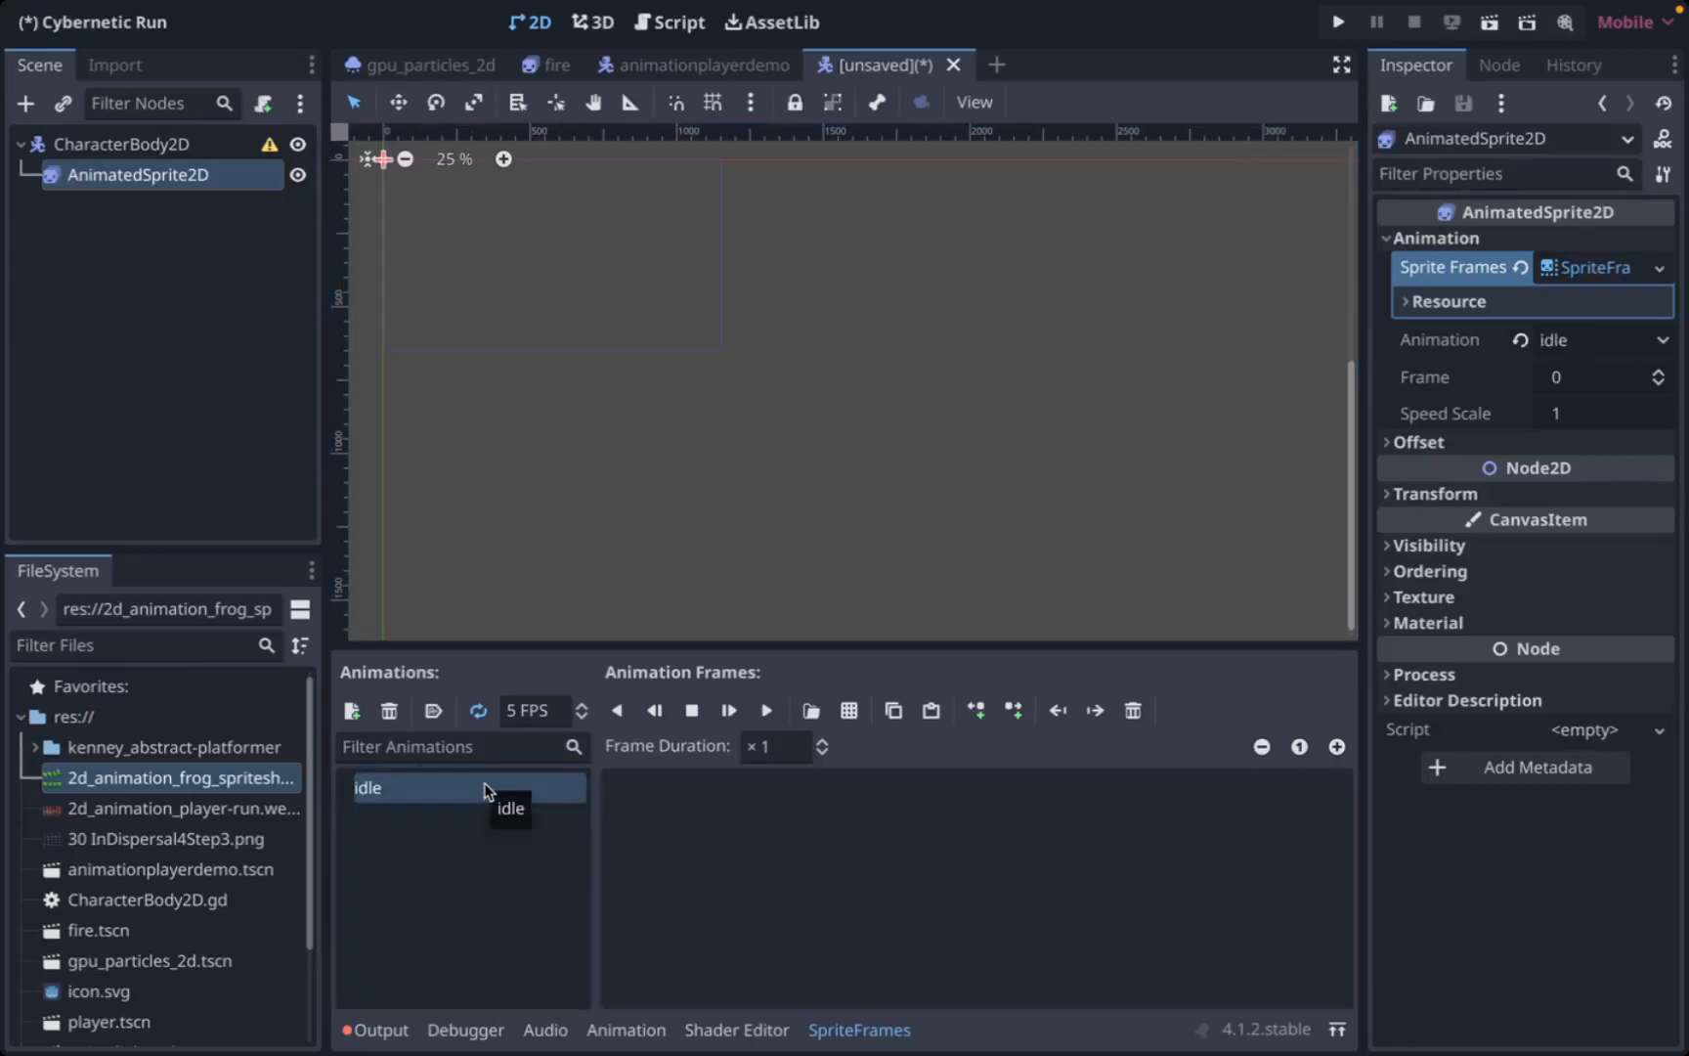
click(518, 839)
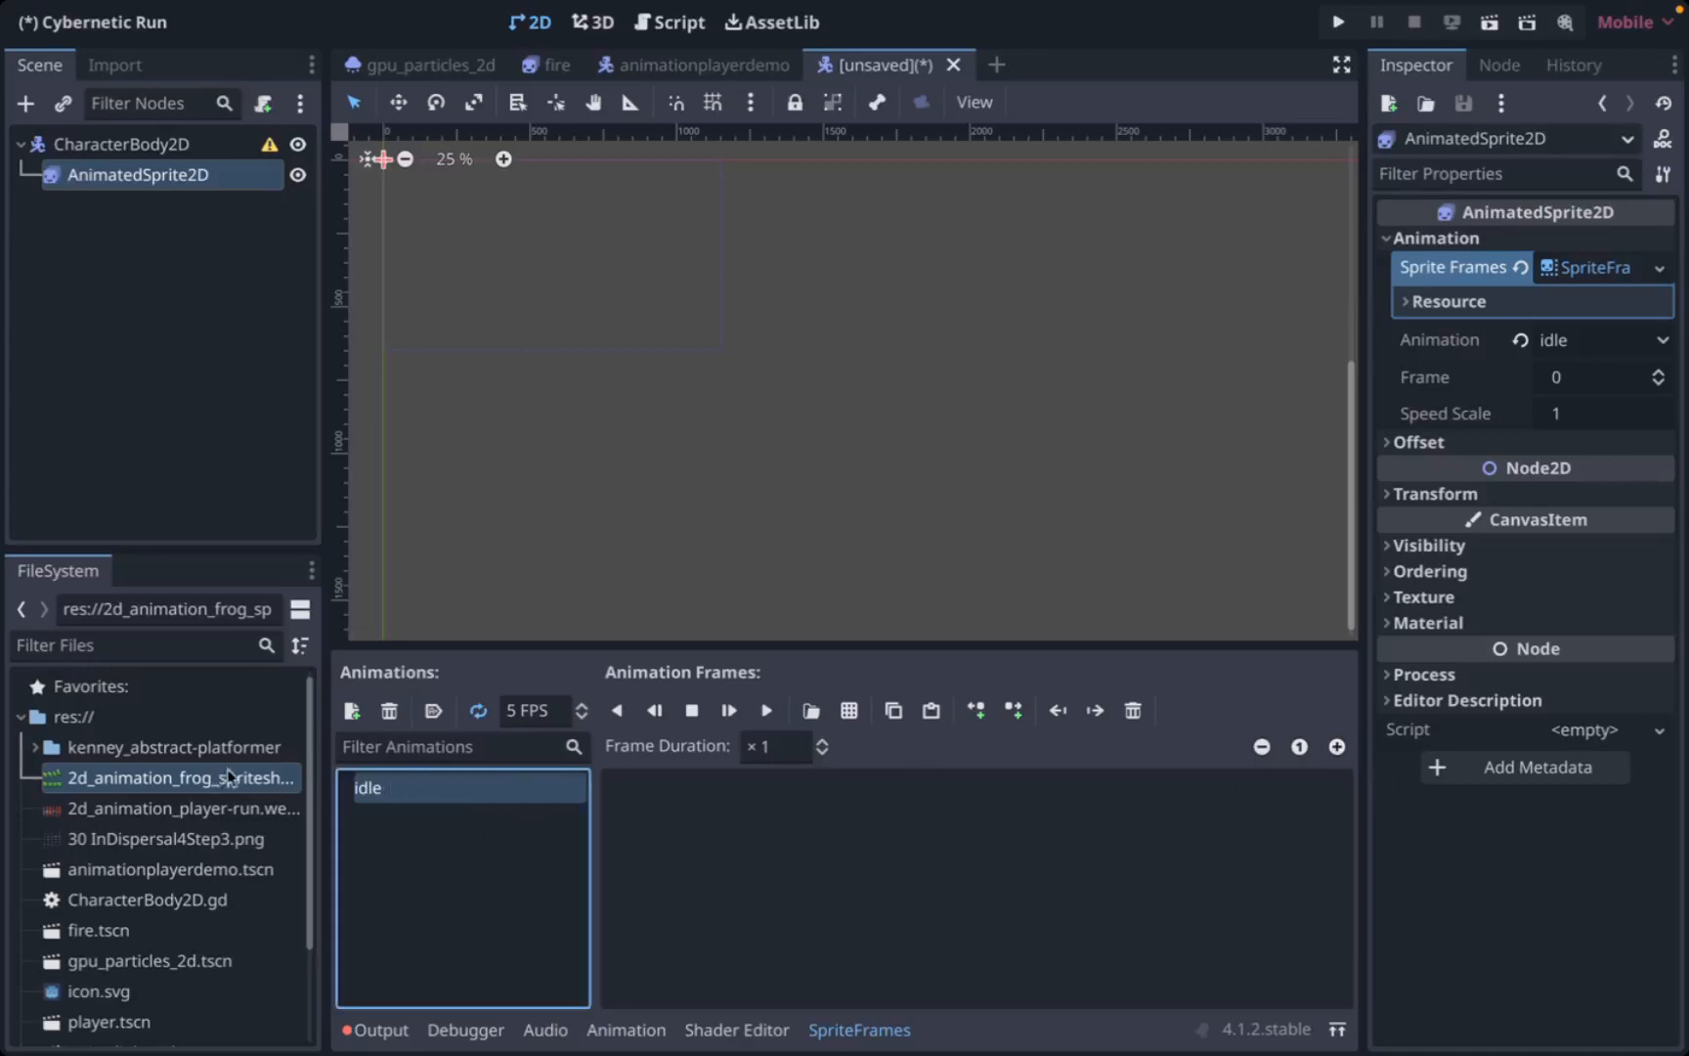
- Load res://2d_animation_frog_spritesheet.png as the frame source for the idle animation and set its vertical frame count to 2
mouse_move(120, 787)
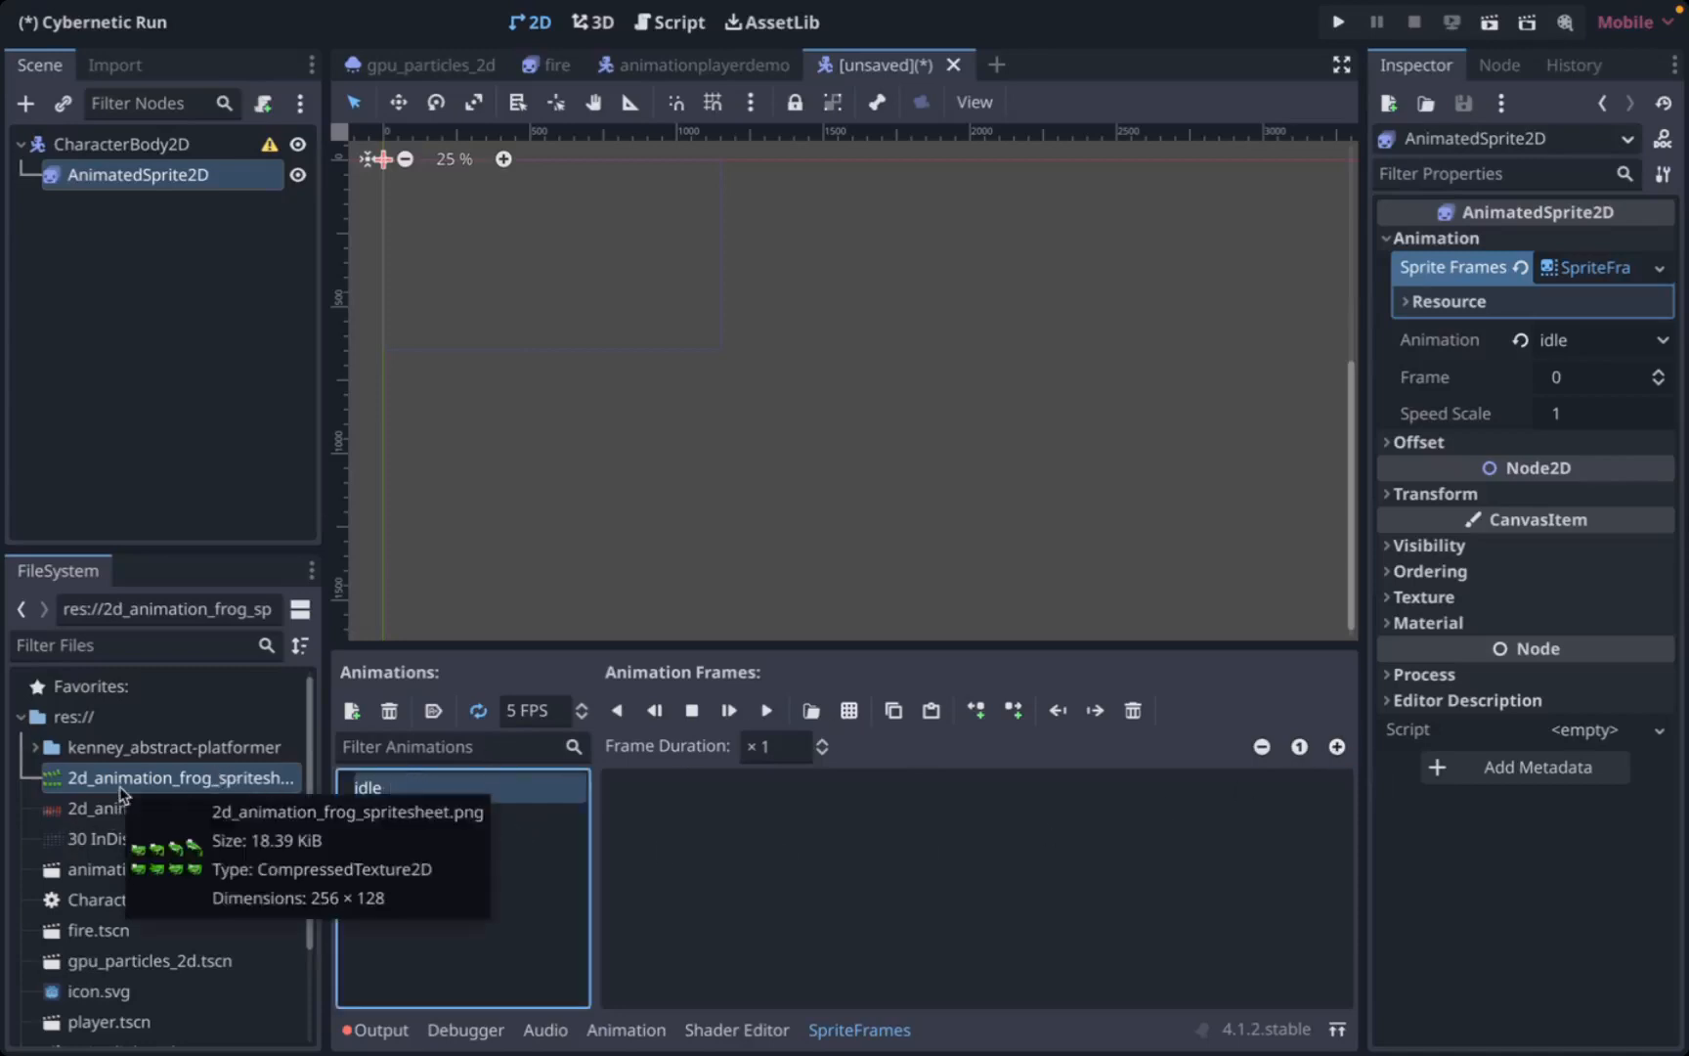
click(849, 711)
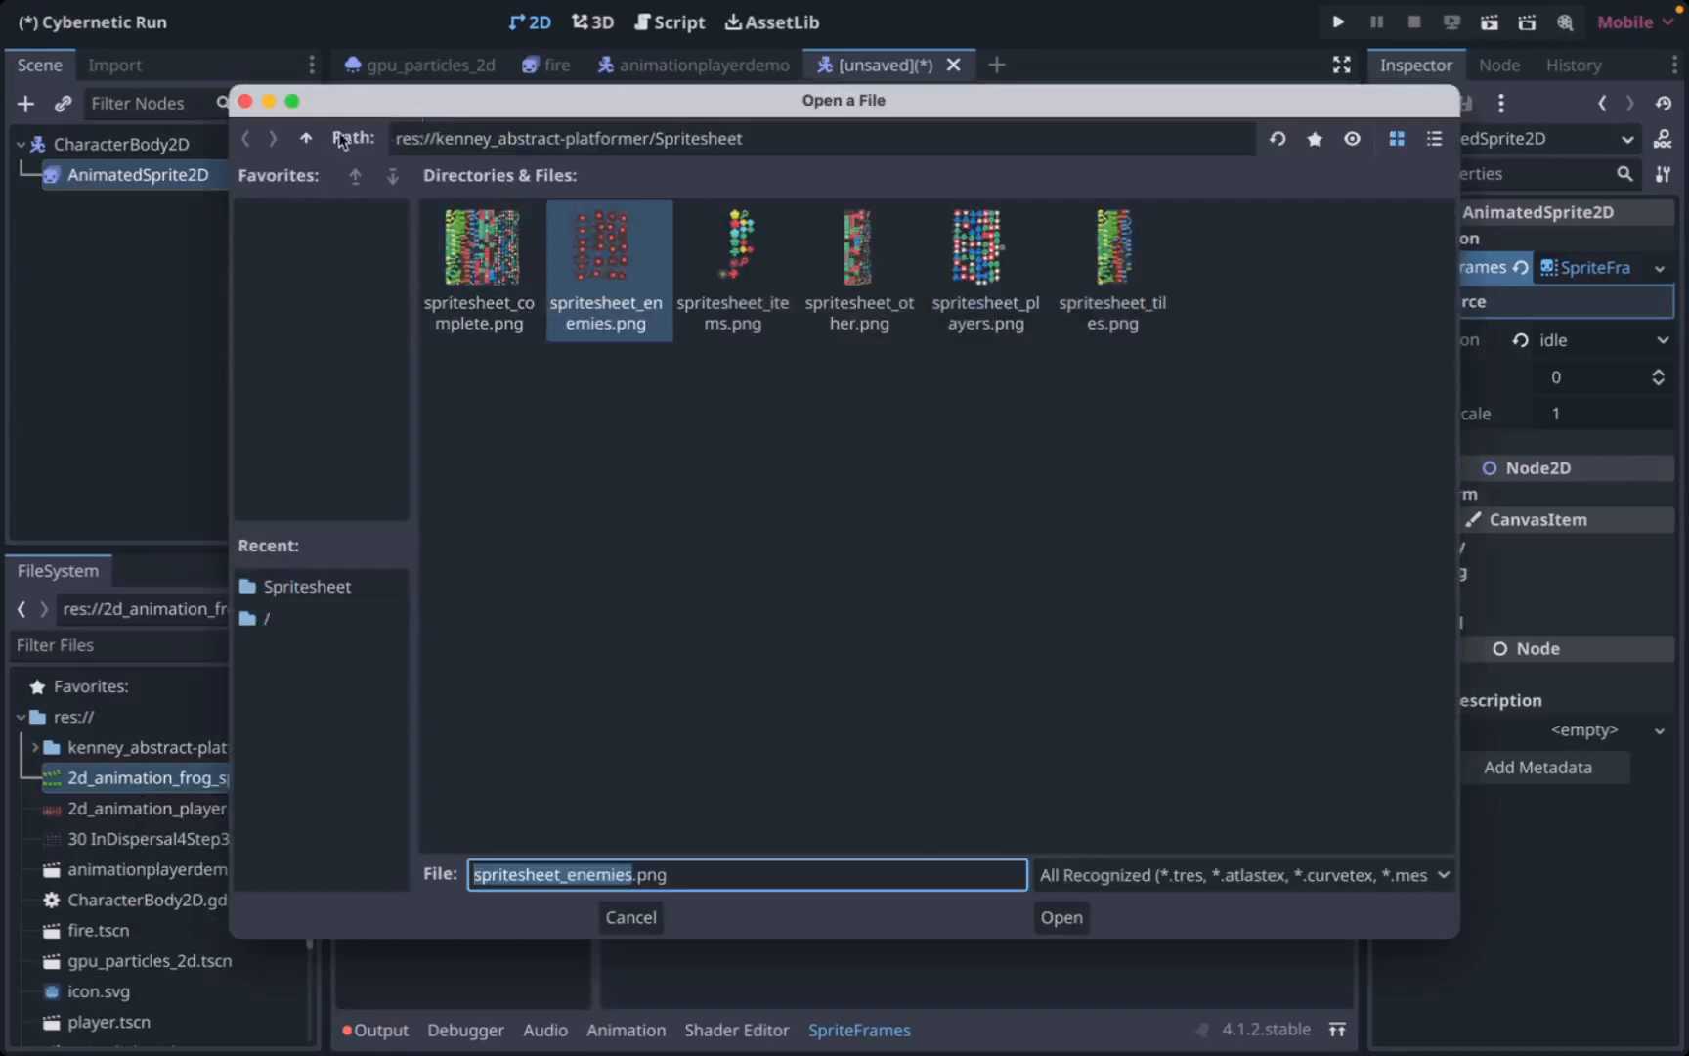
click(306, 140)
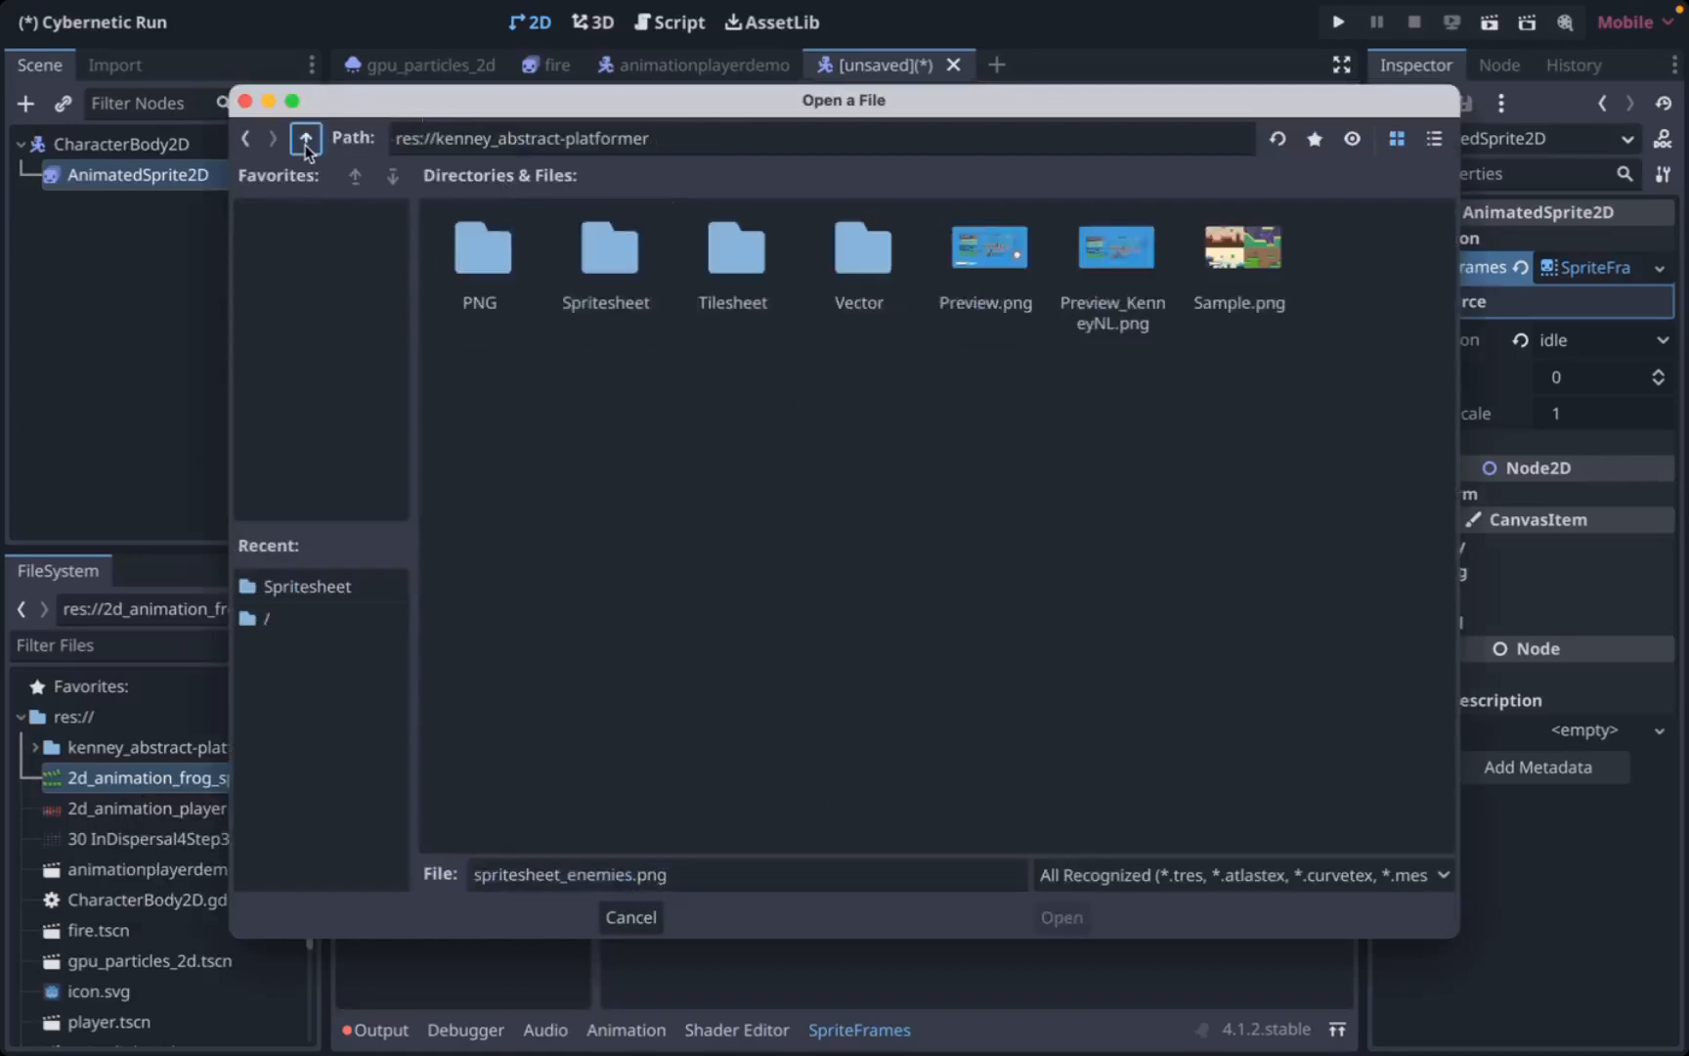
click(306, 140)
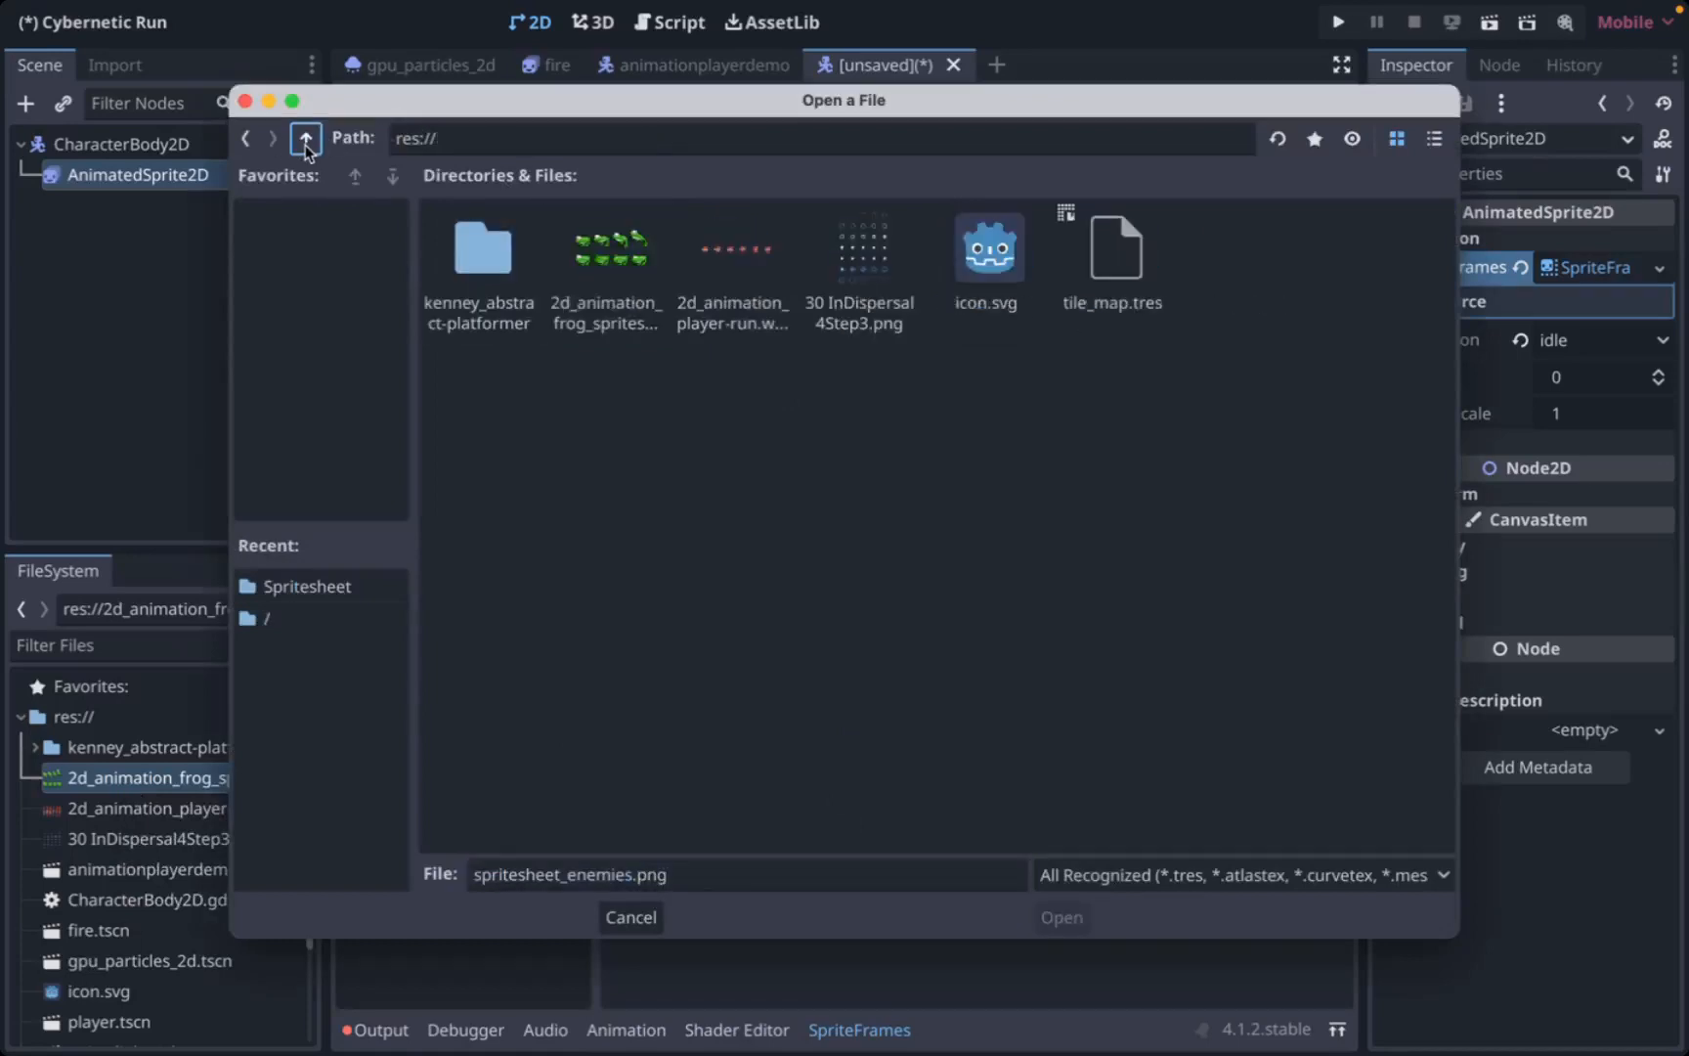
click(633, 306)
click(1066, 917)
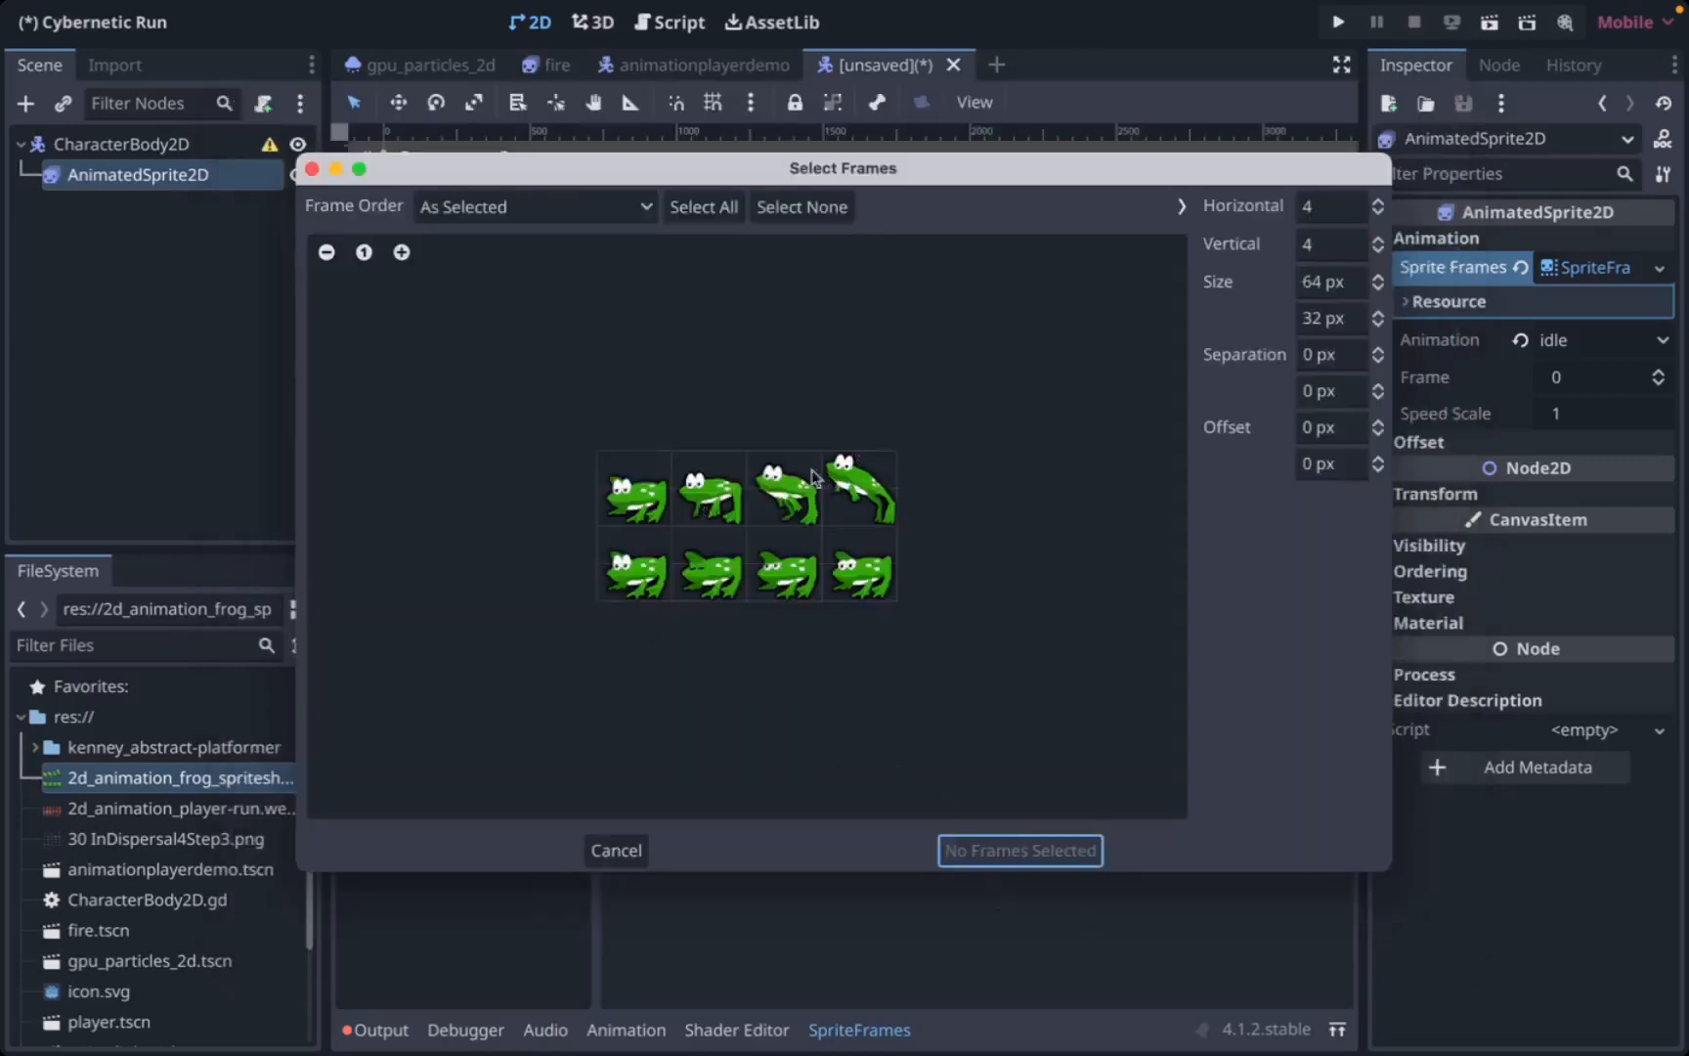
click(1315, 208)
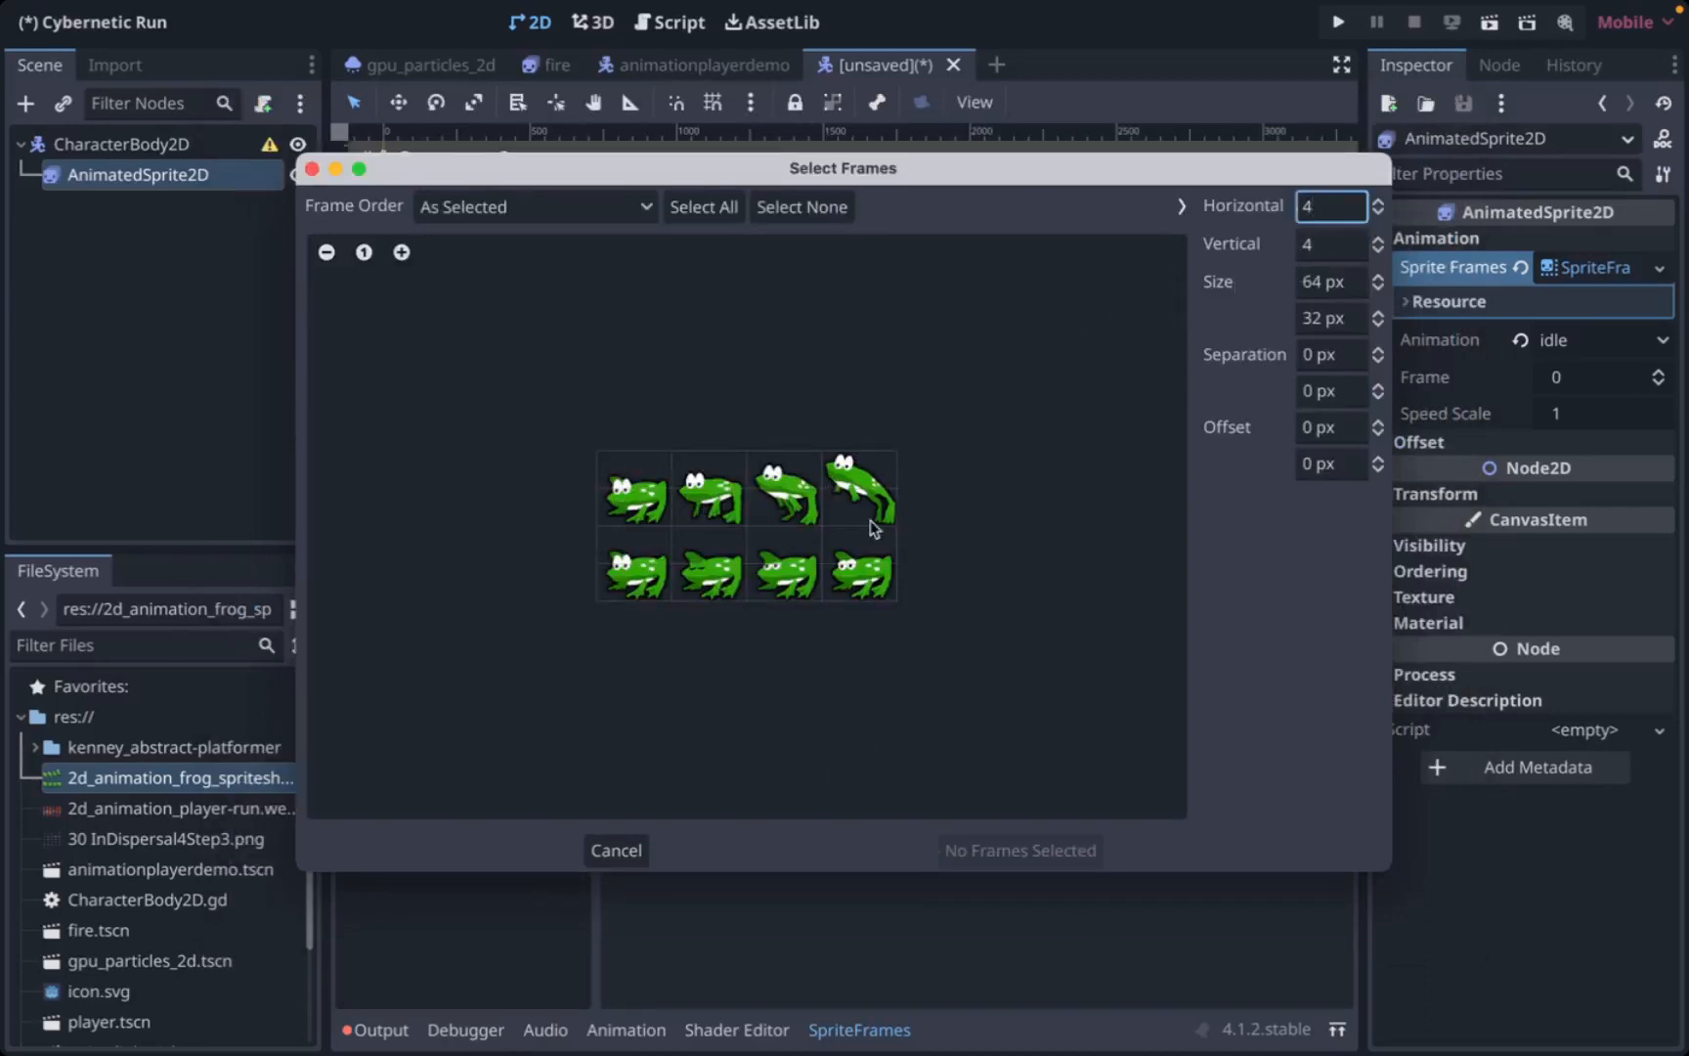
click(1327, 235)
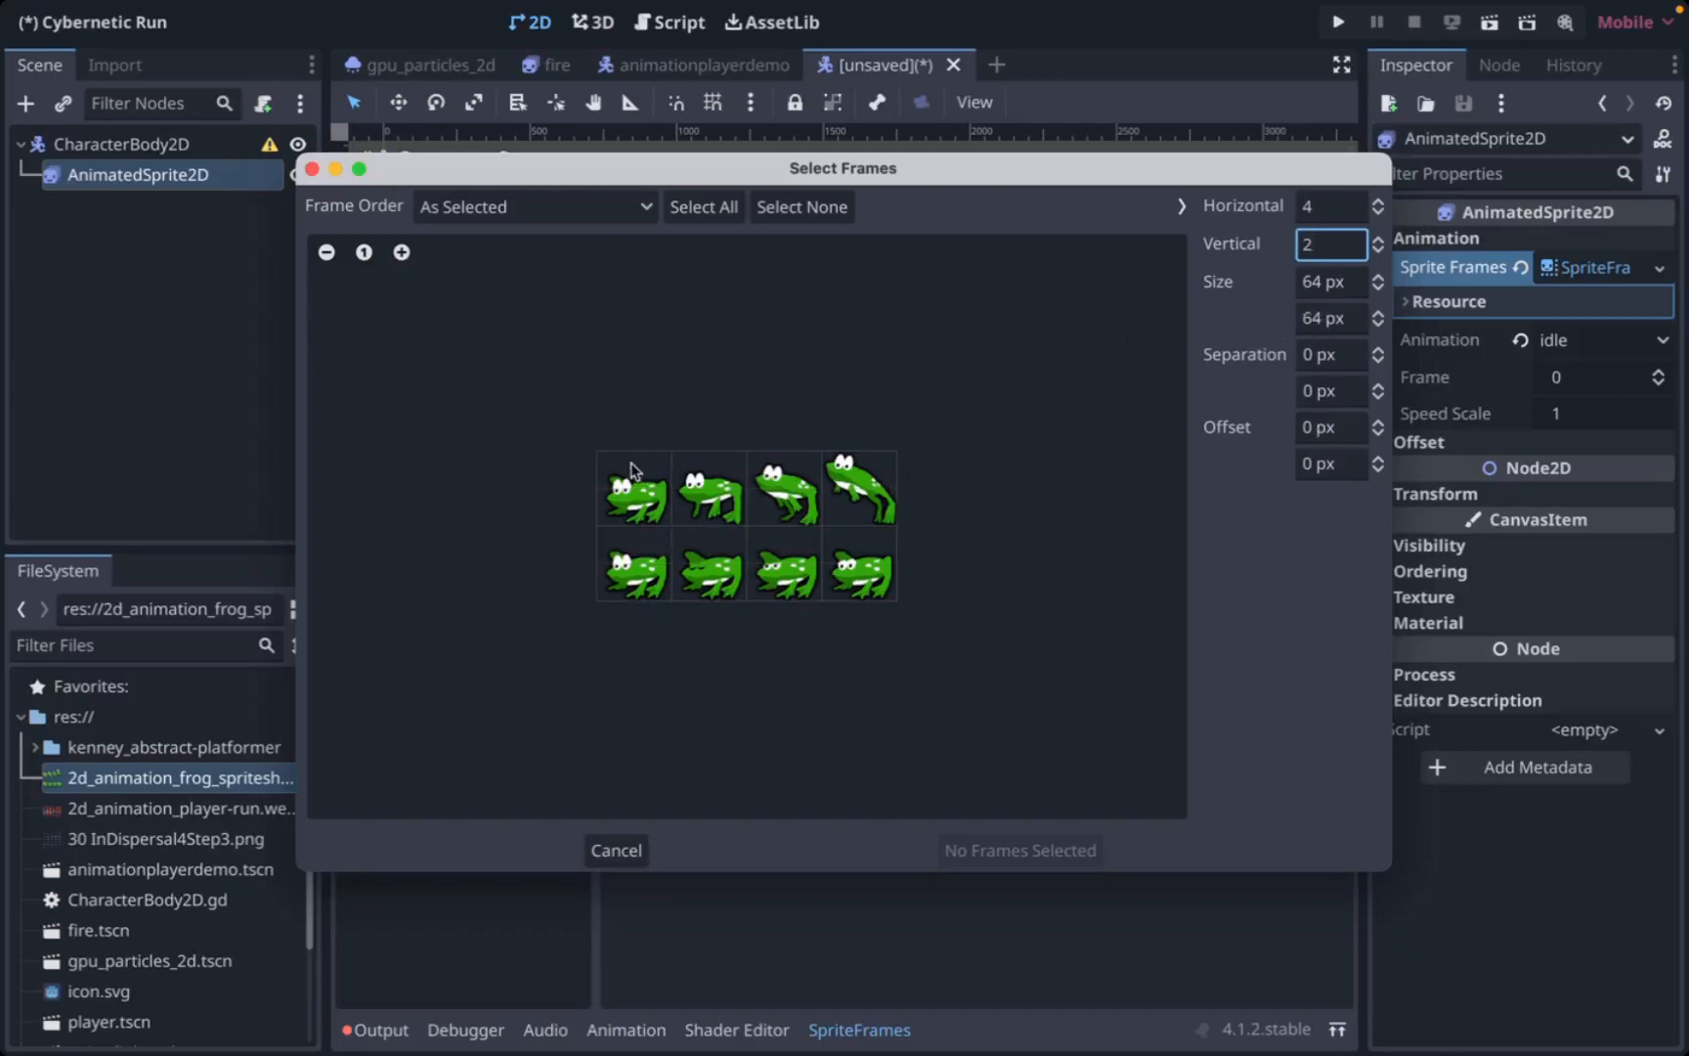
drag(634, 472, 845, 572)
click(861, 570)
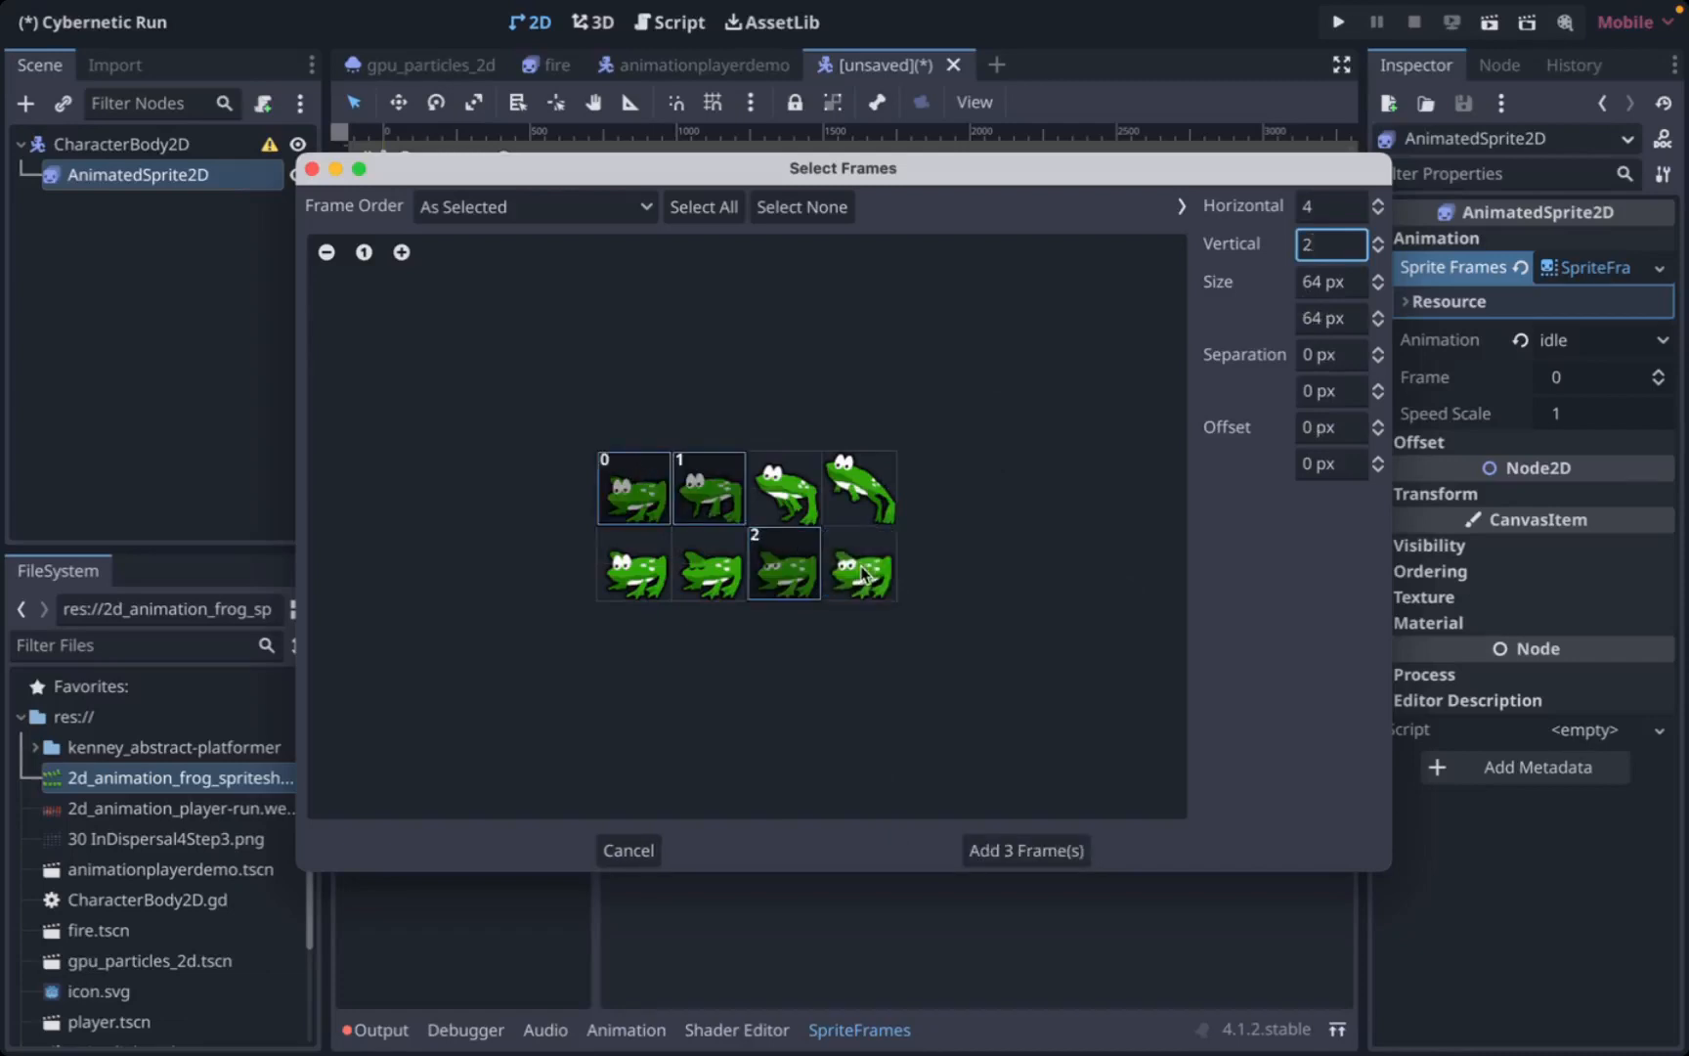
click(778, 582)
click(720, 473)
click(635, 479)
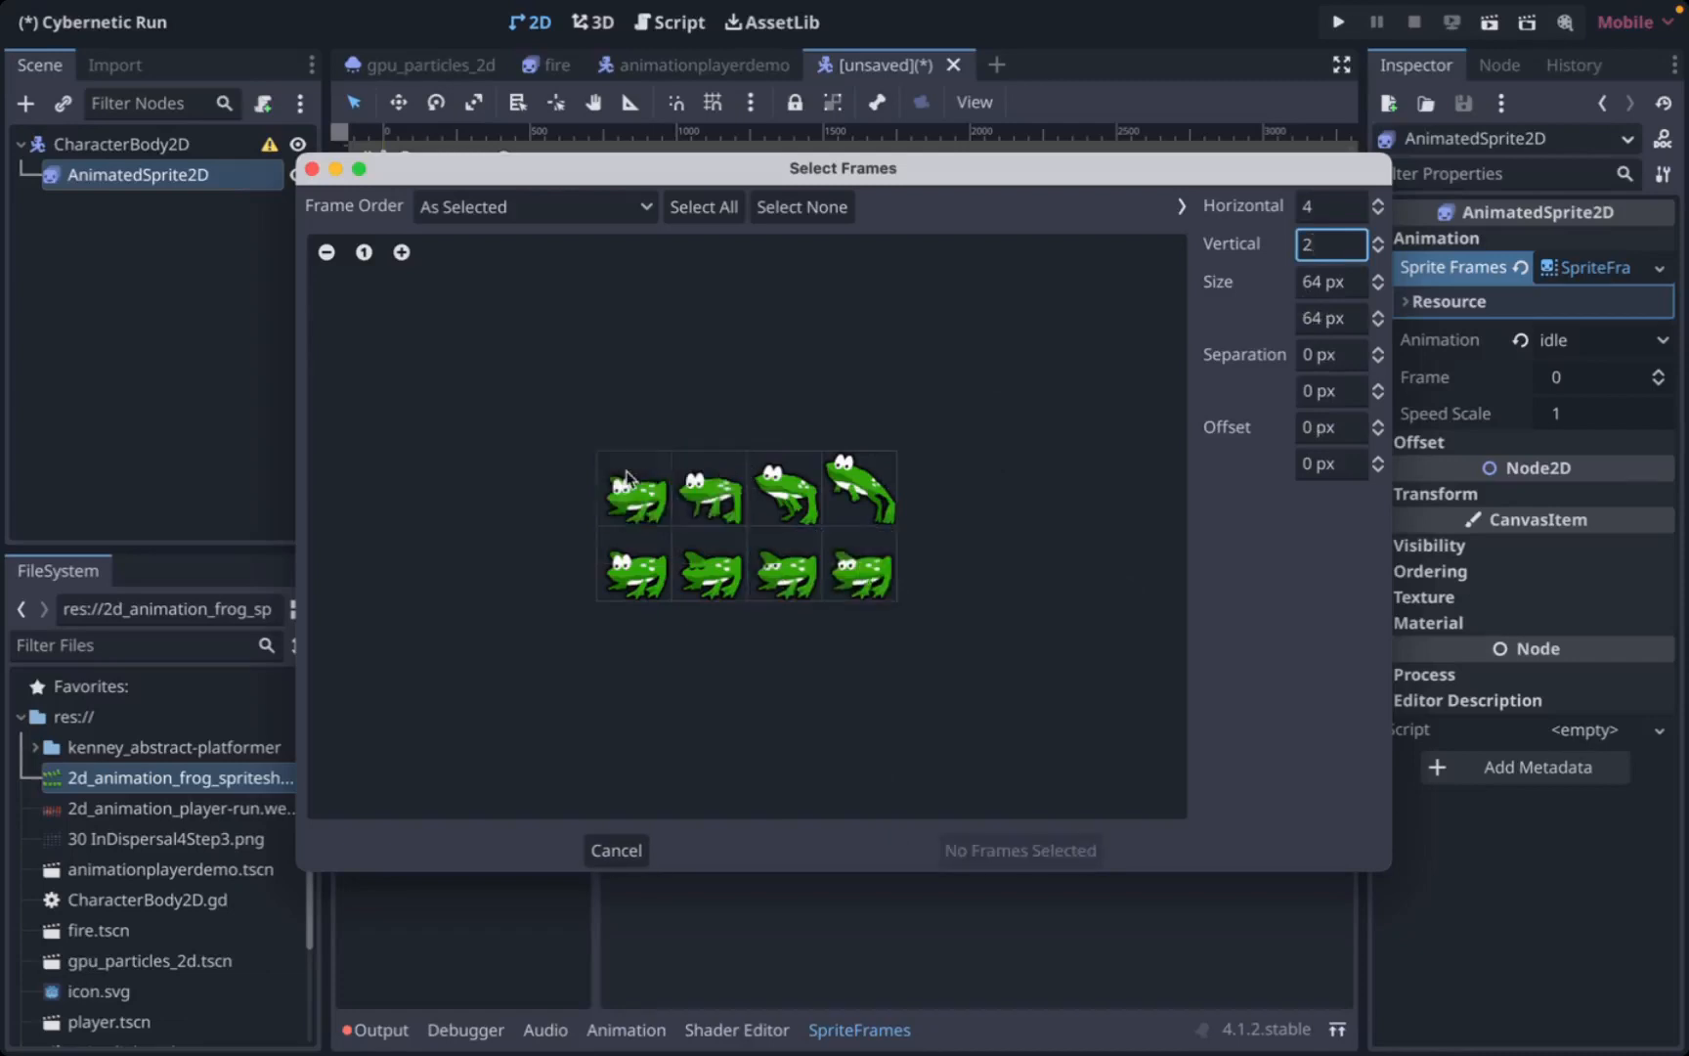
drag(633, 481, 817, 501)
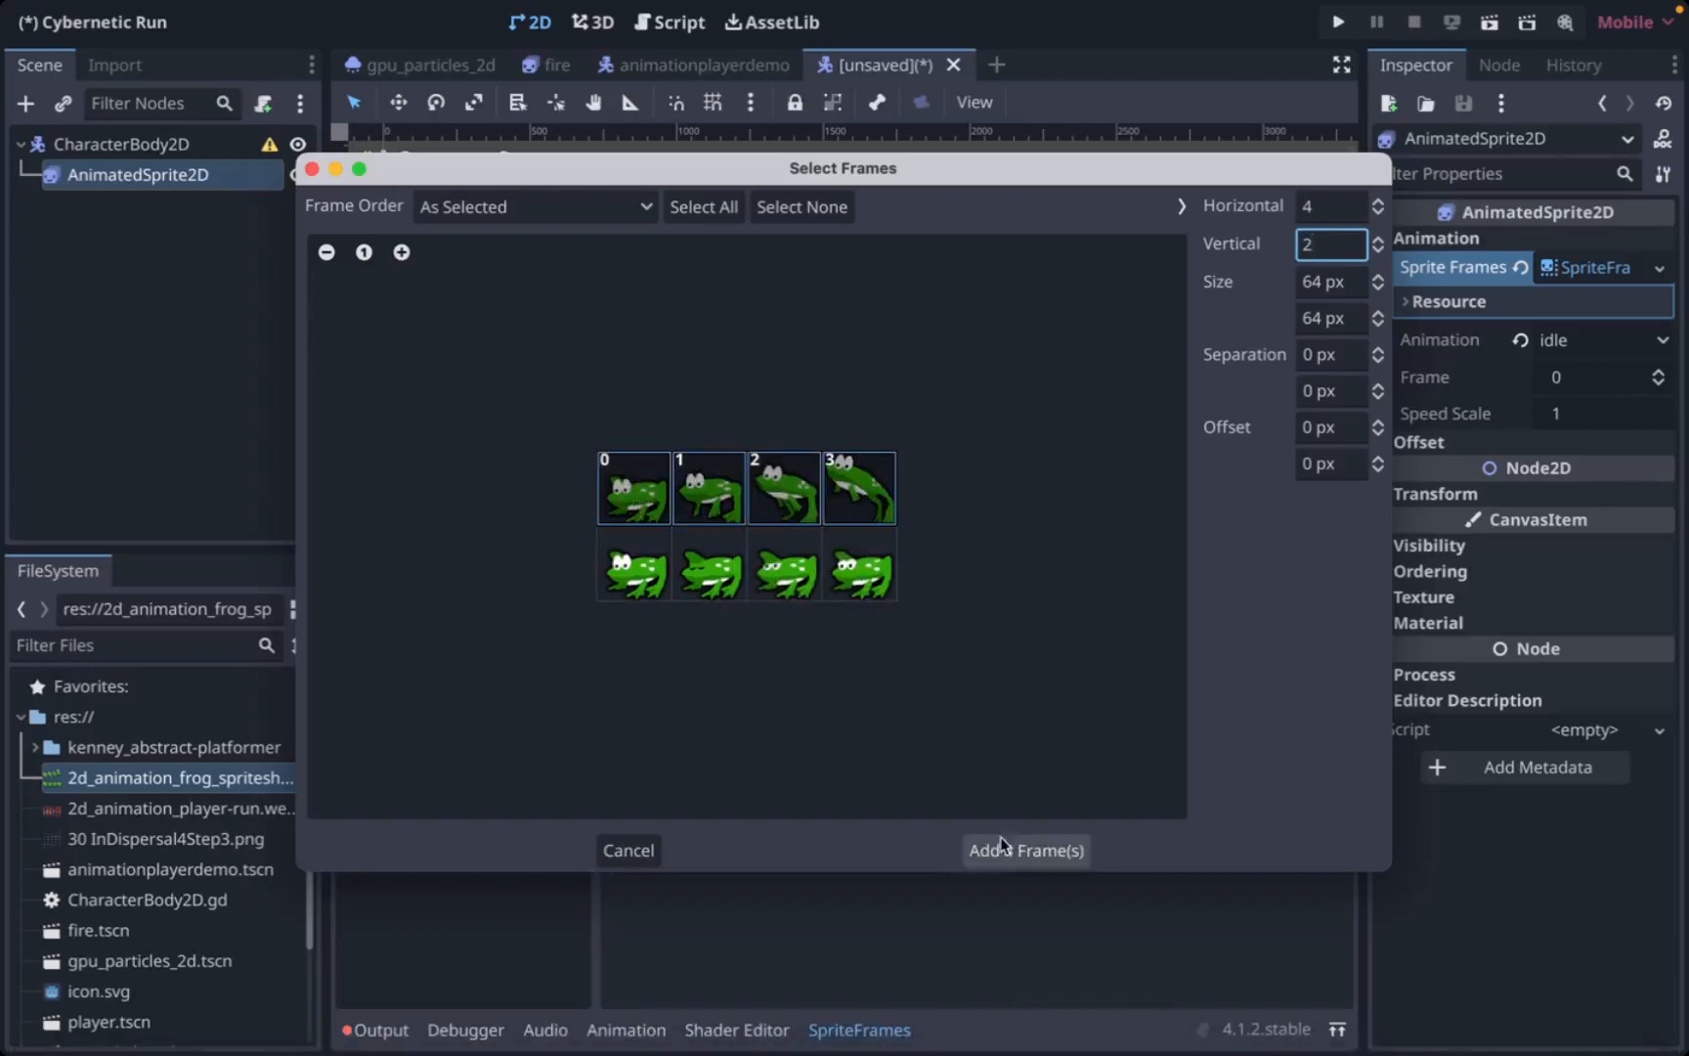
click(640, 494)
click(731, 516)
click(779, 516)
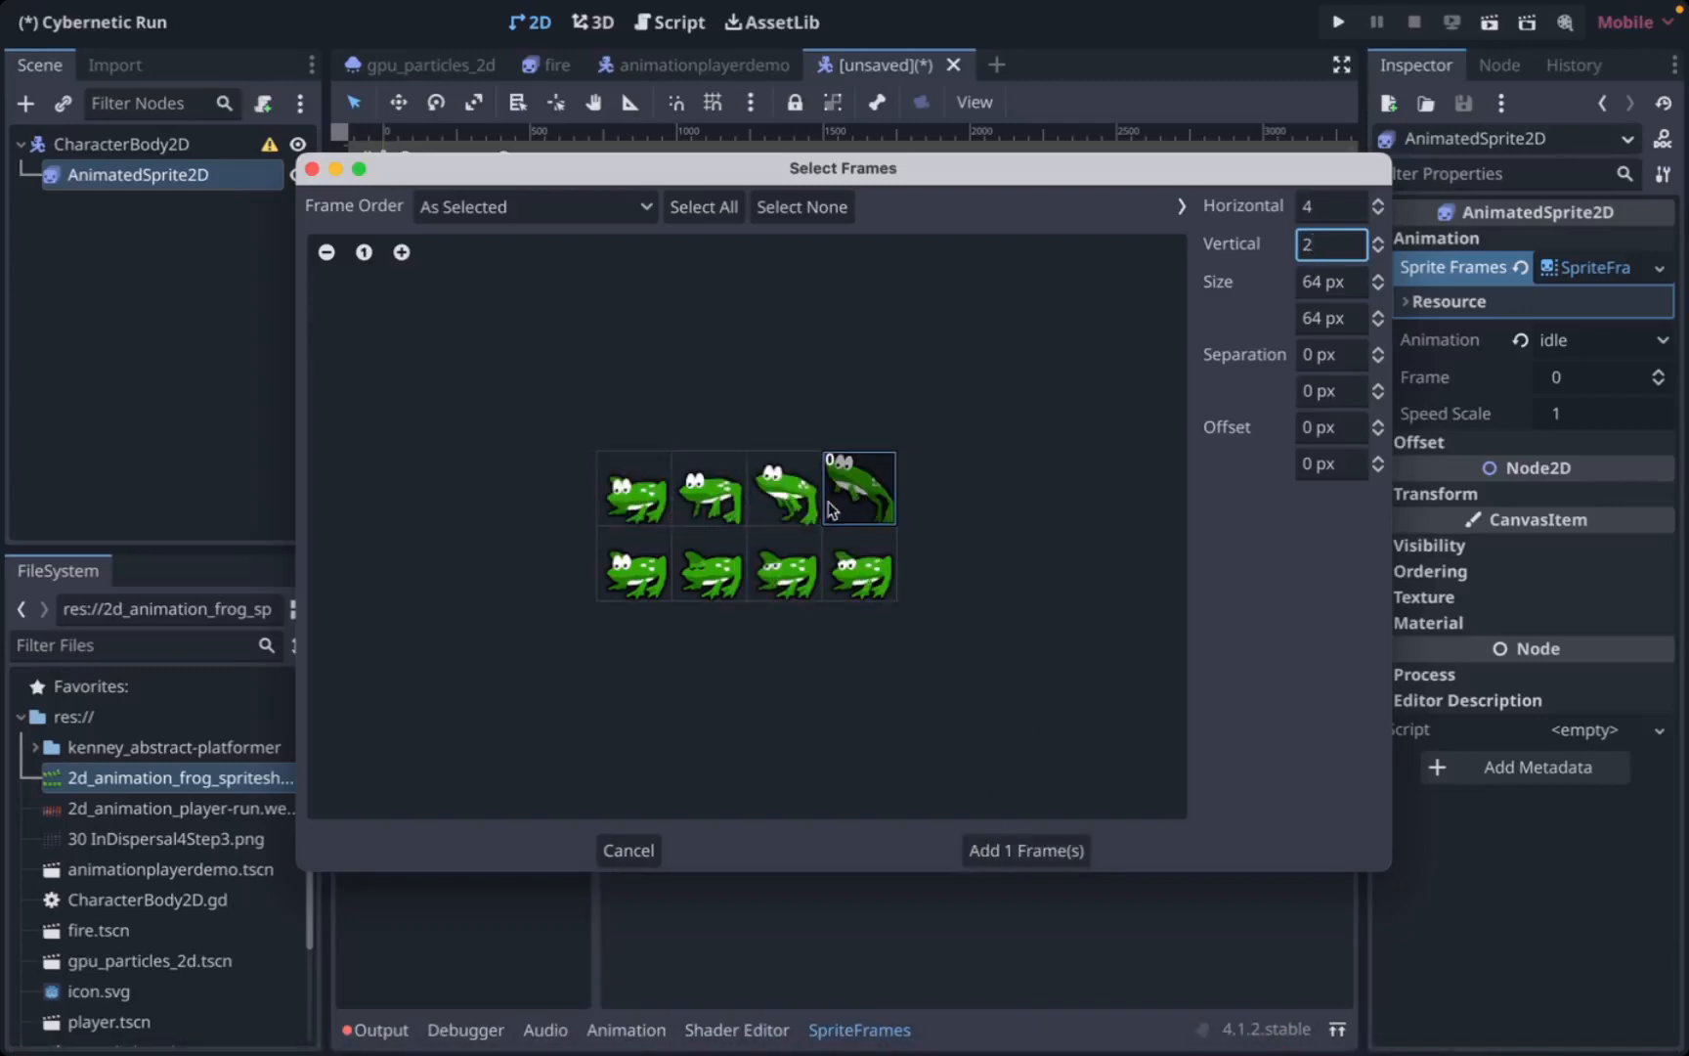
click(833, 508)
click(625, 591)
click(626, 589)
click(720, 586)
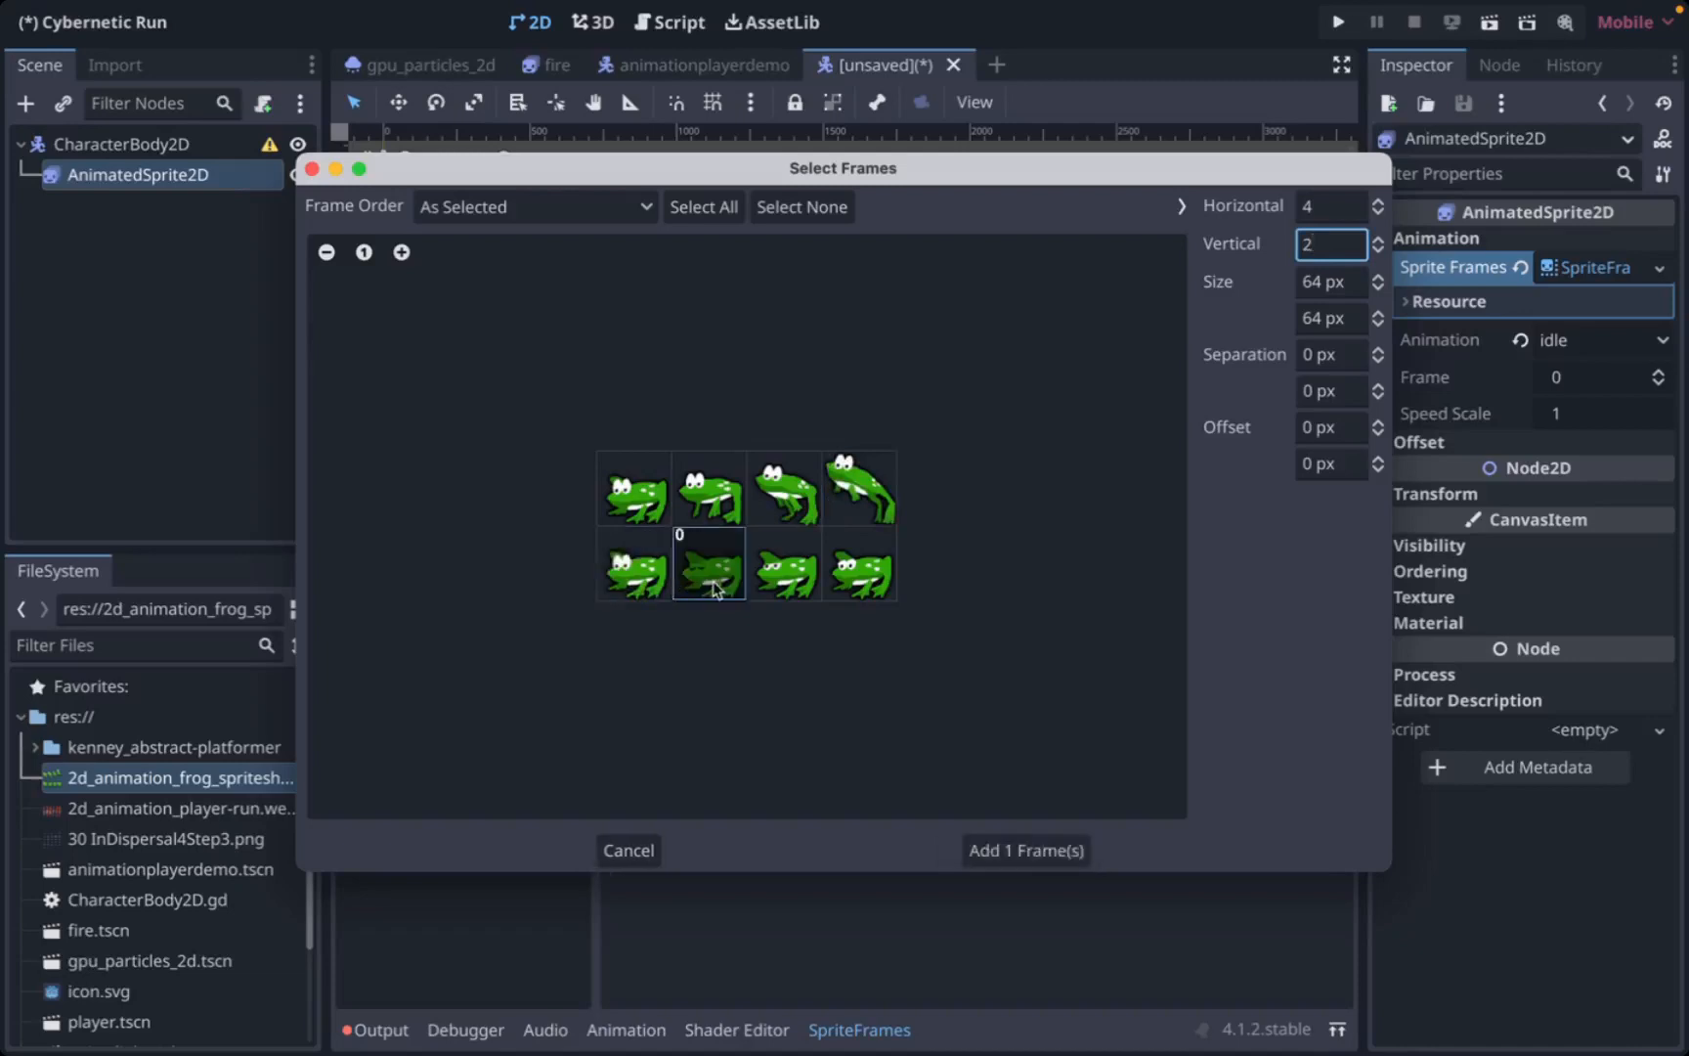
click(665, 575)
click(708, 571)
click(669, 573)
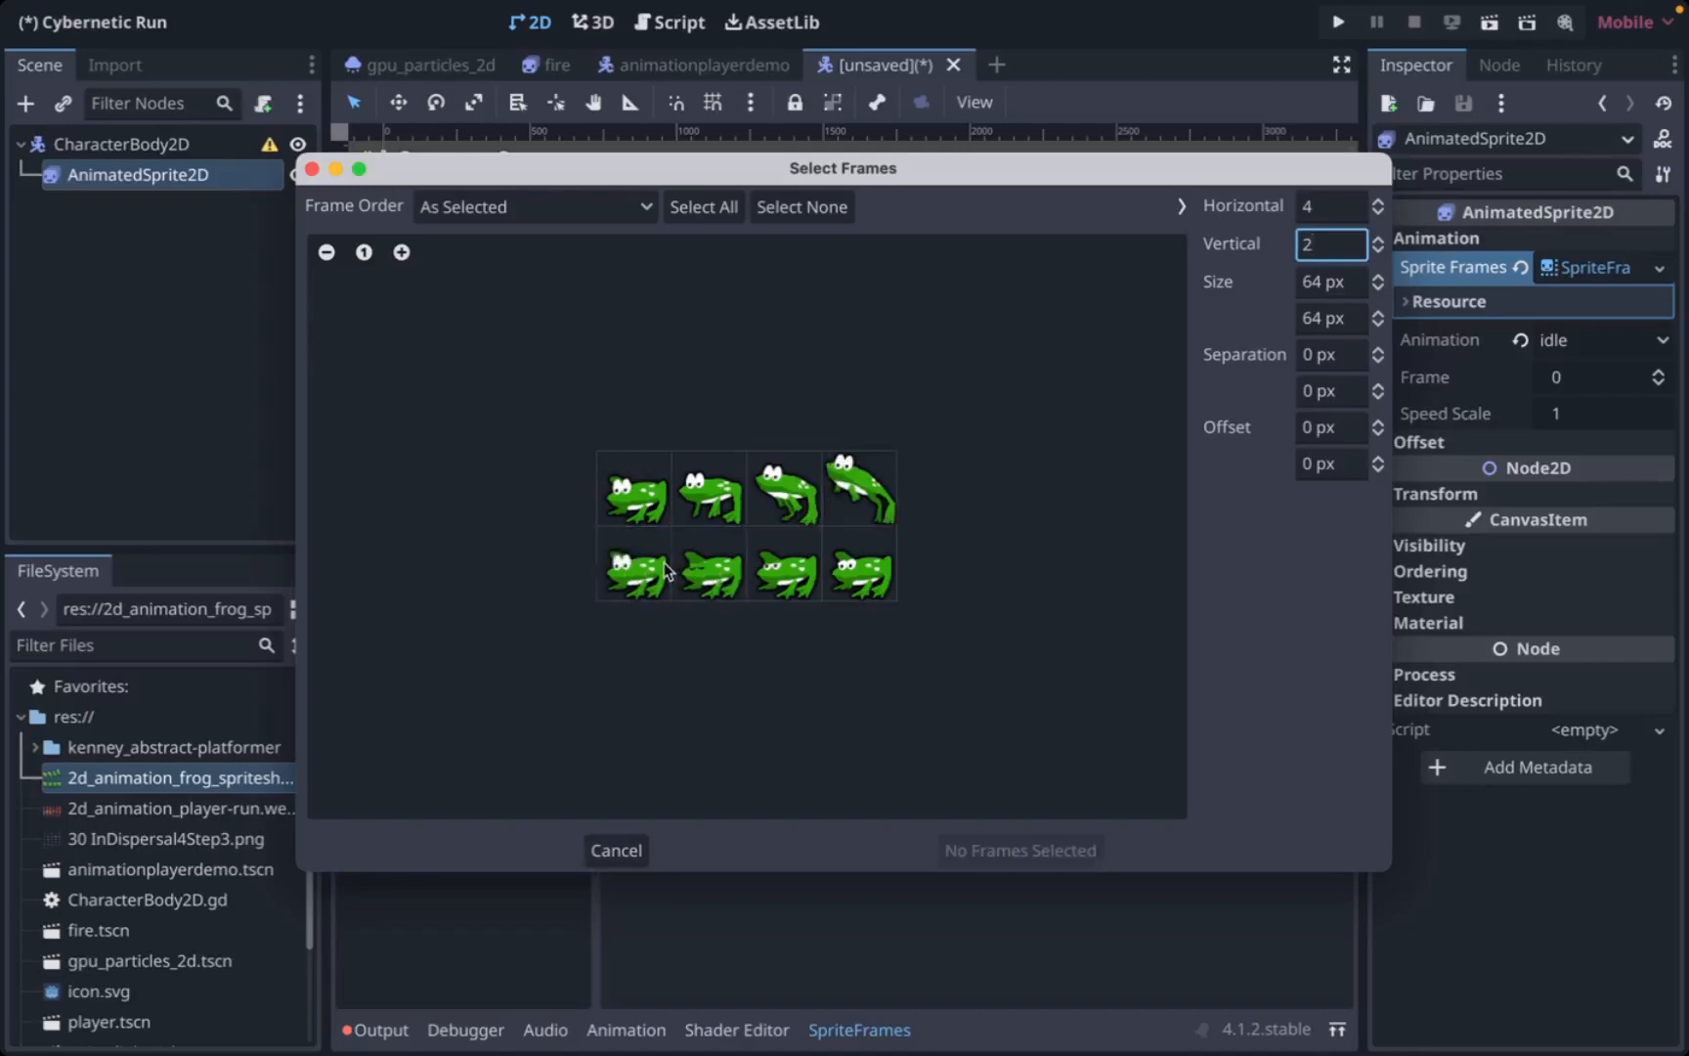
- Add the four bottom-row frog frames of the sprite sheet to the idle animation
drag(649, 569, 853, 569)
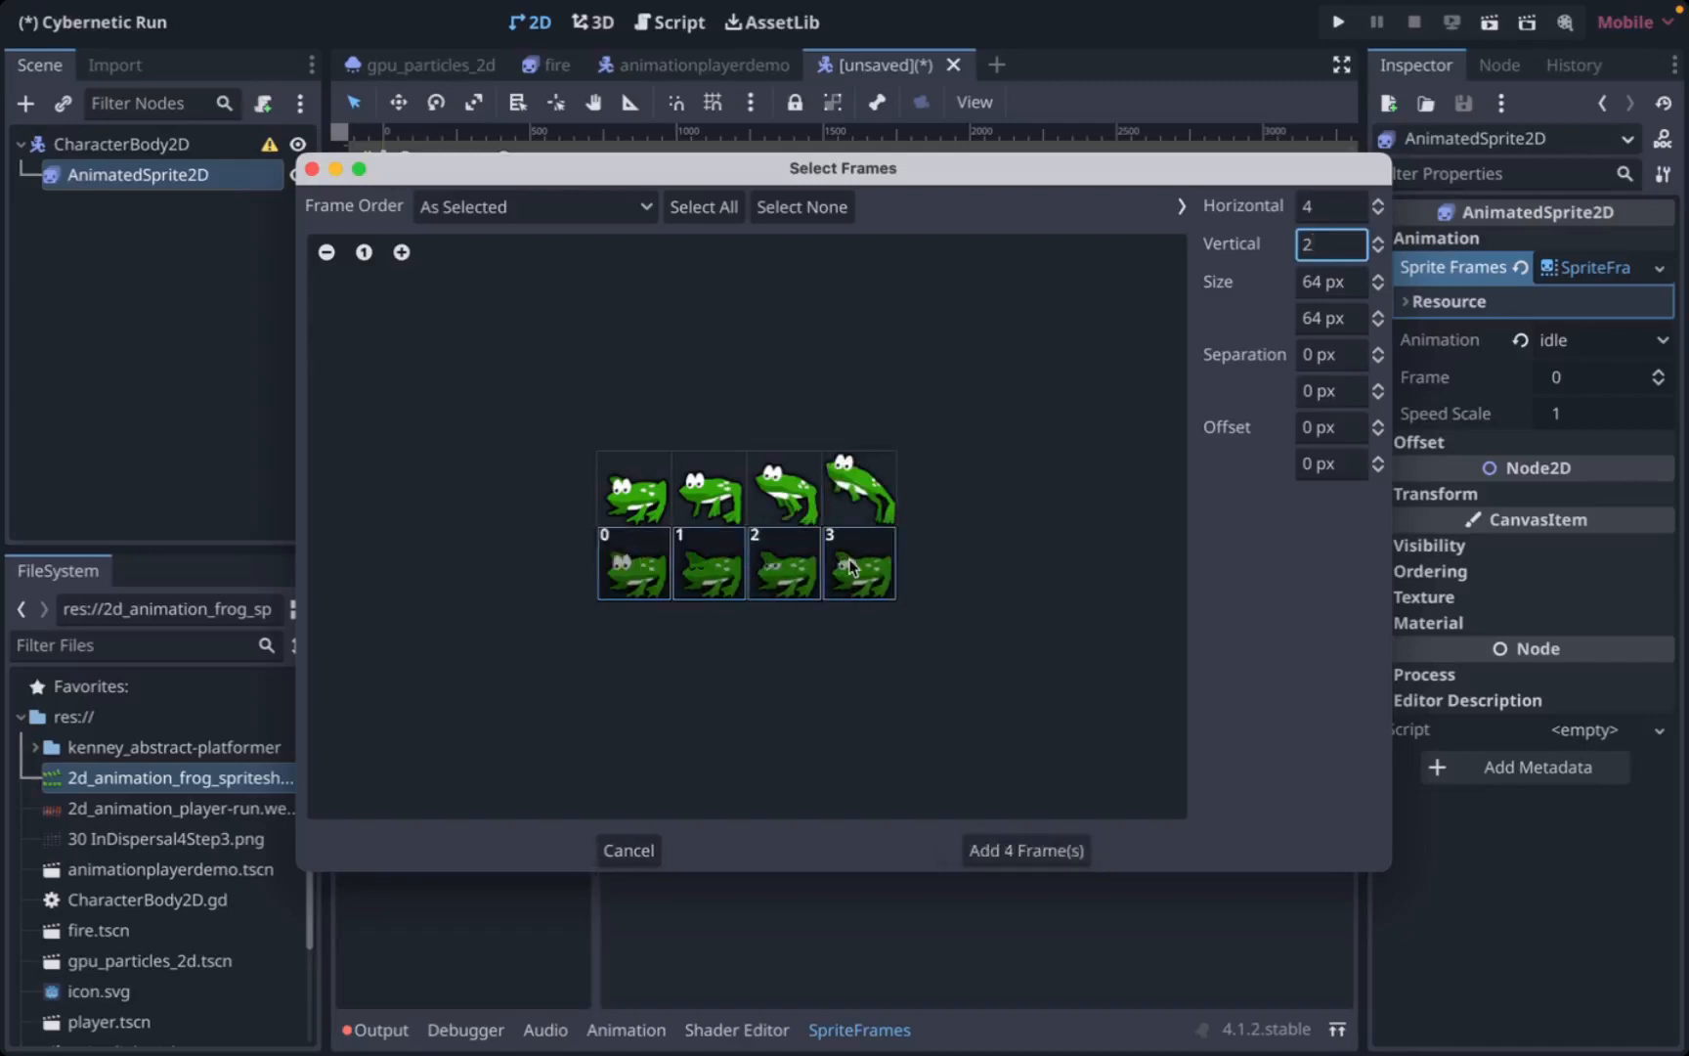
click(1002, 847)
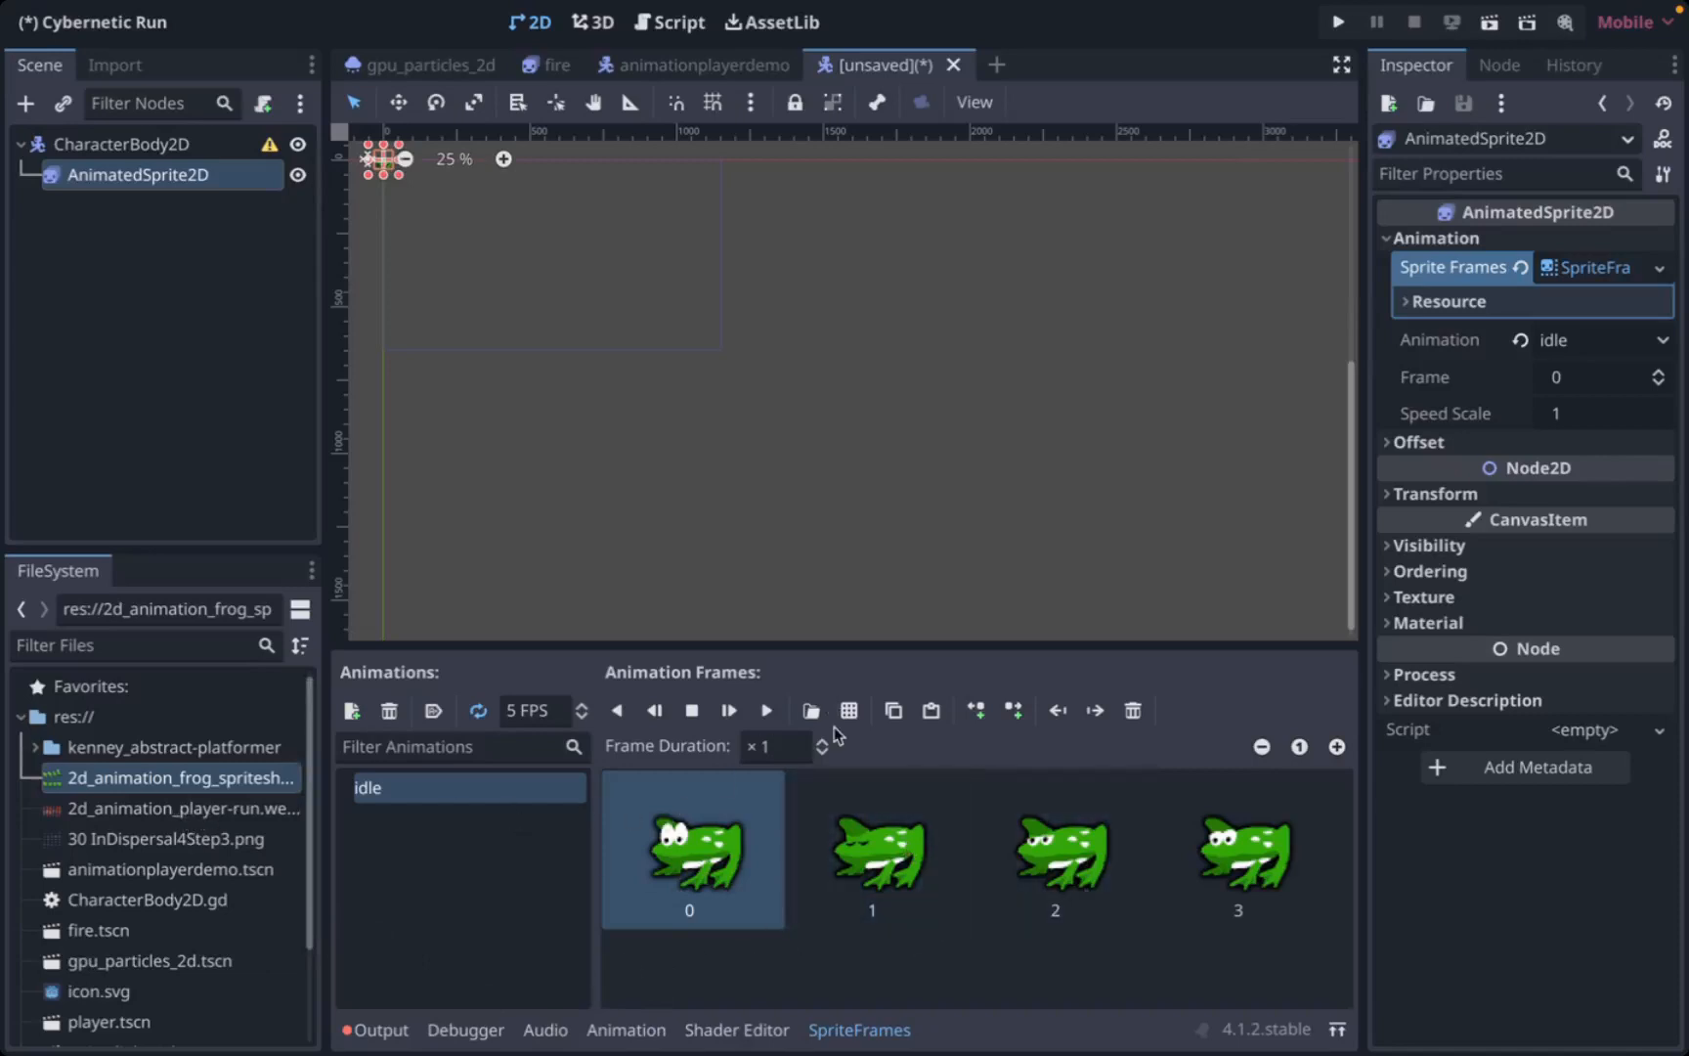
- Add a second animation to the SpriteFrames resource and name it jump
click(446, 813)
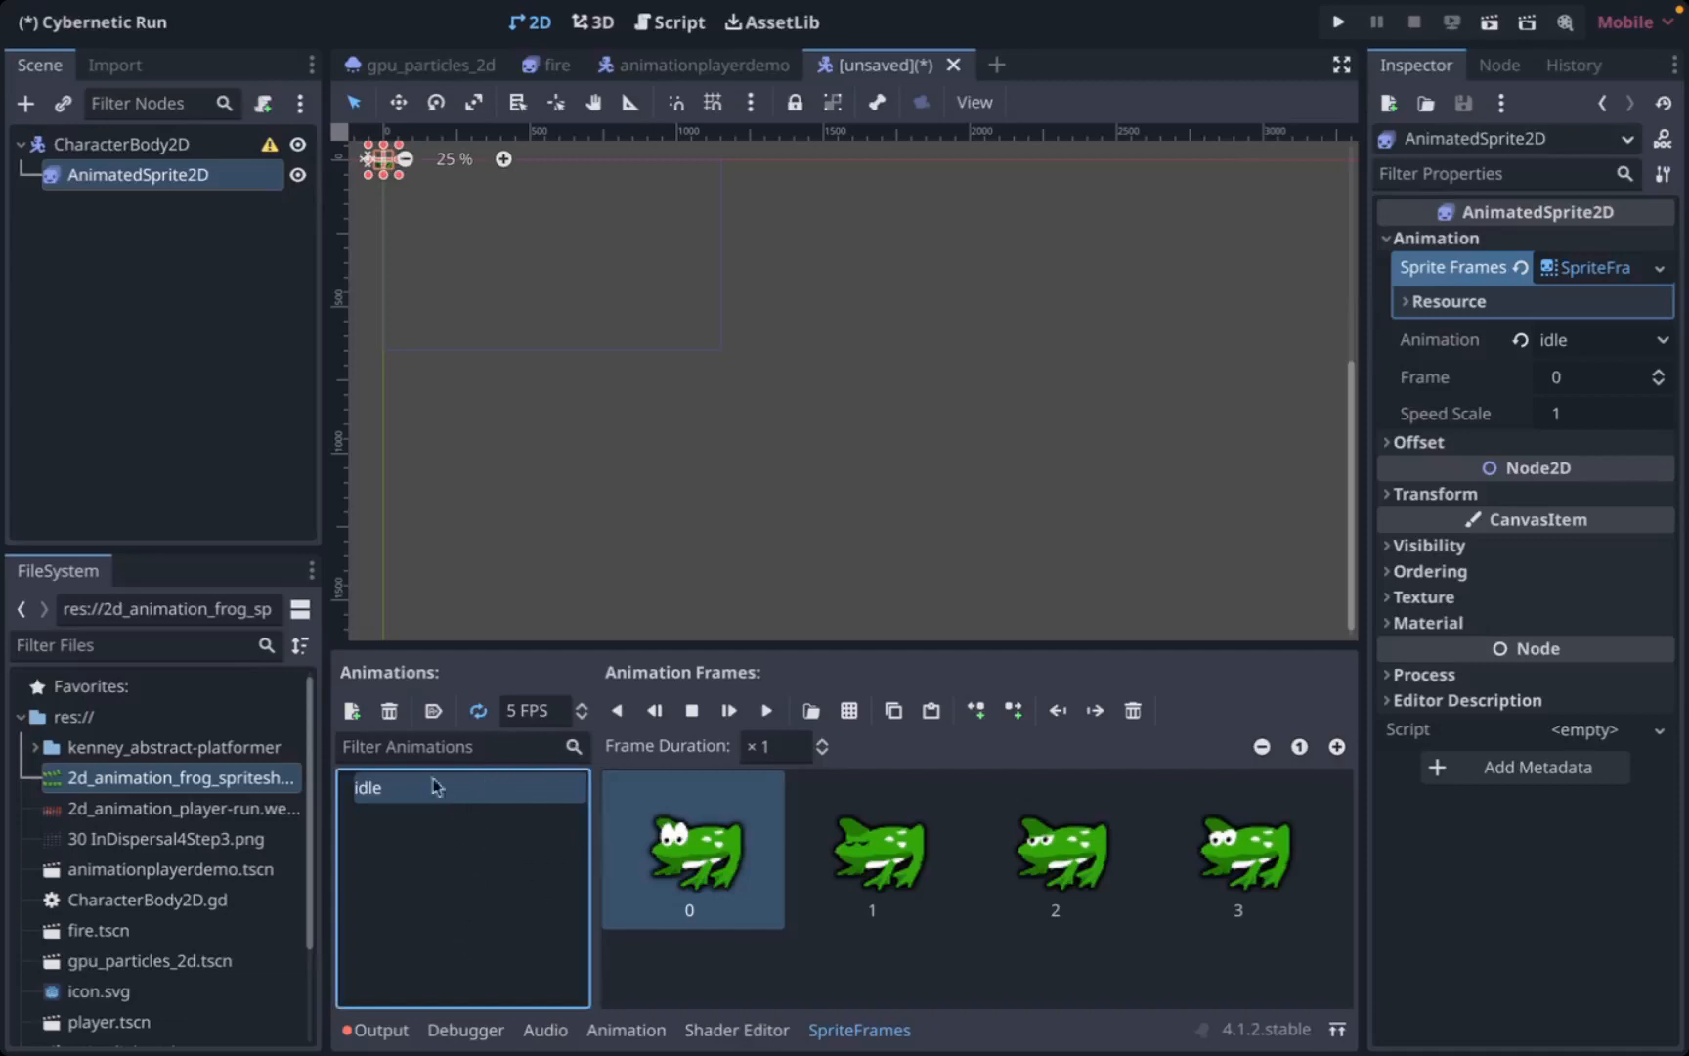
click(355, 713)
double_click(423, 819)
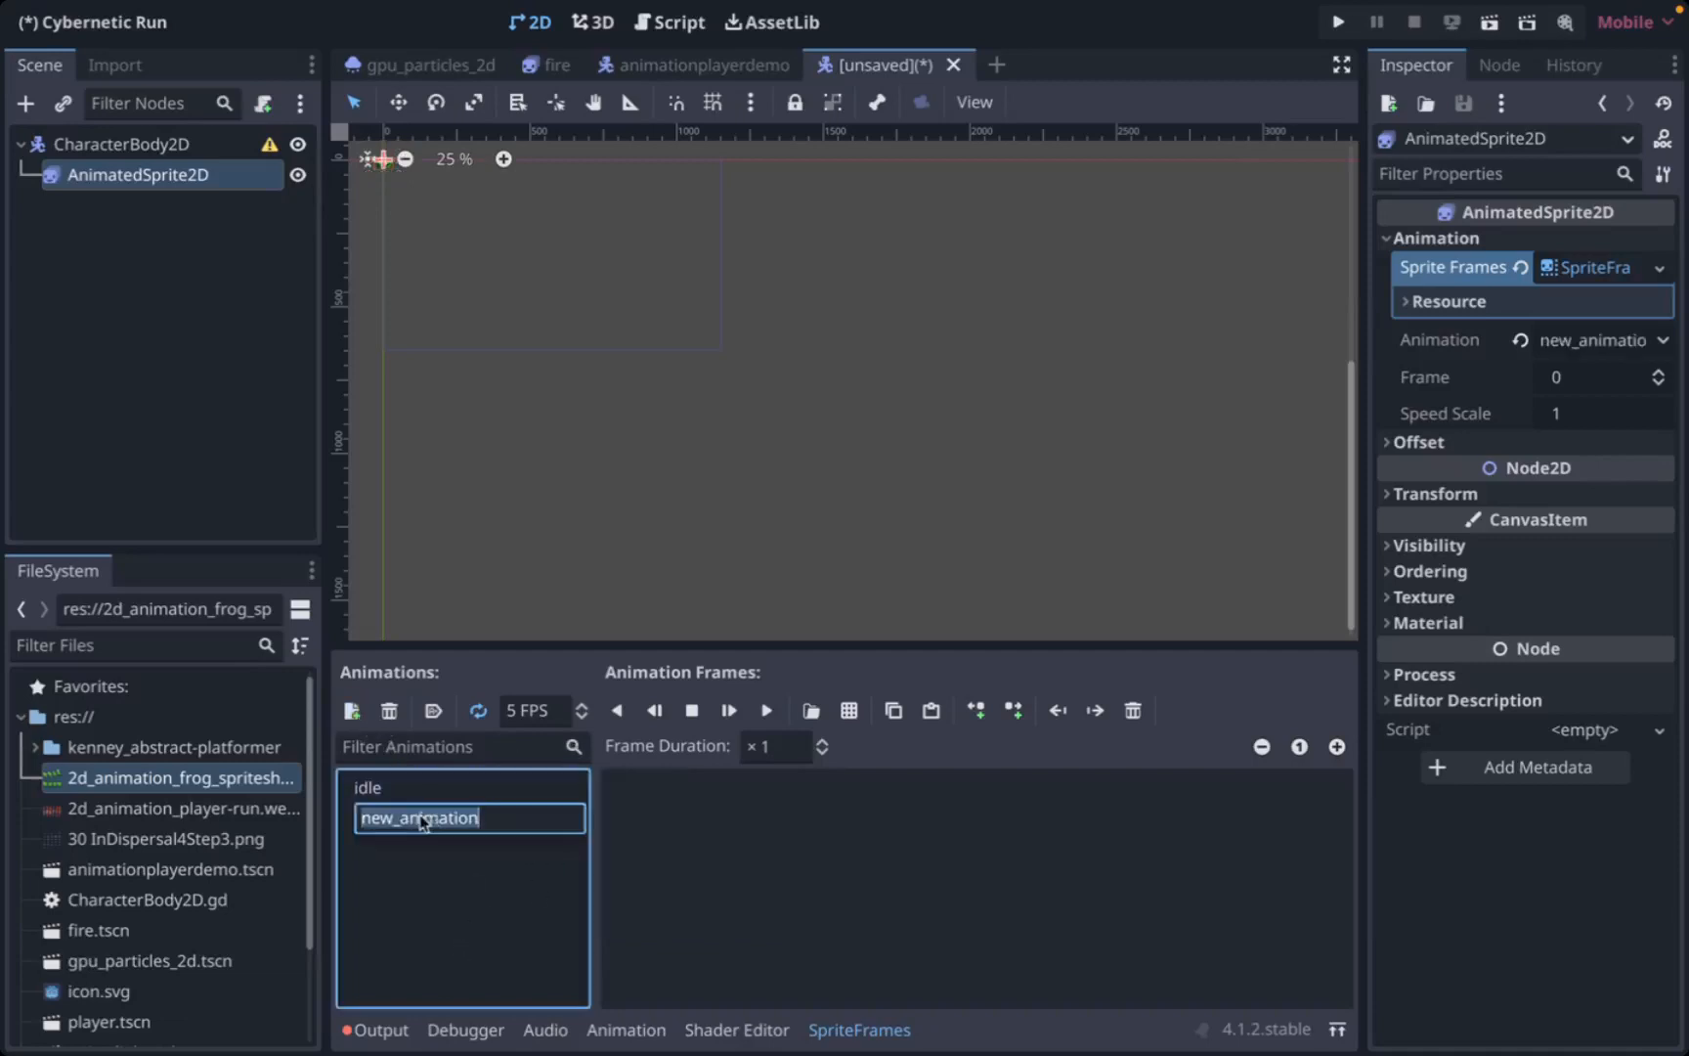
text(w)
key(Return)
- Add the four top-row frames of 2d_animation_frog_spritesheet.png to the jump animation, using a vertical frame count of 2
click(847, 708)
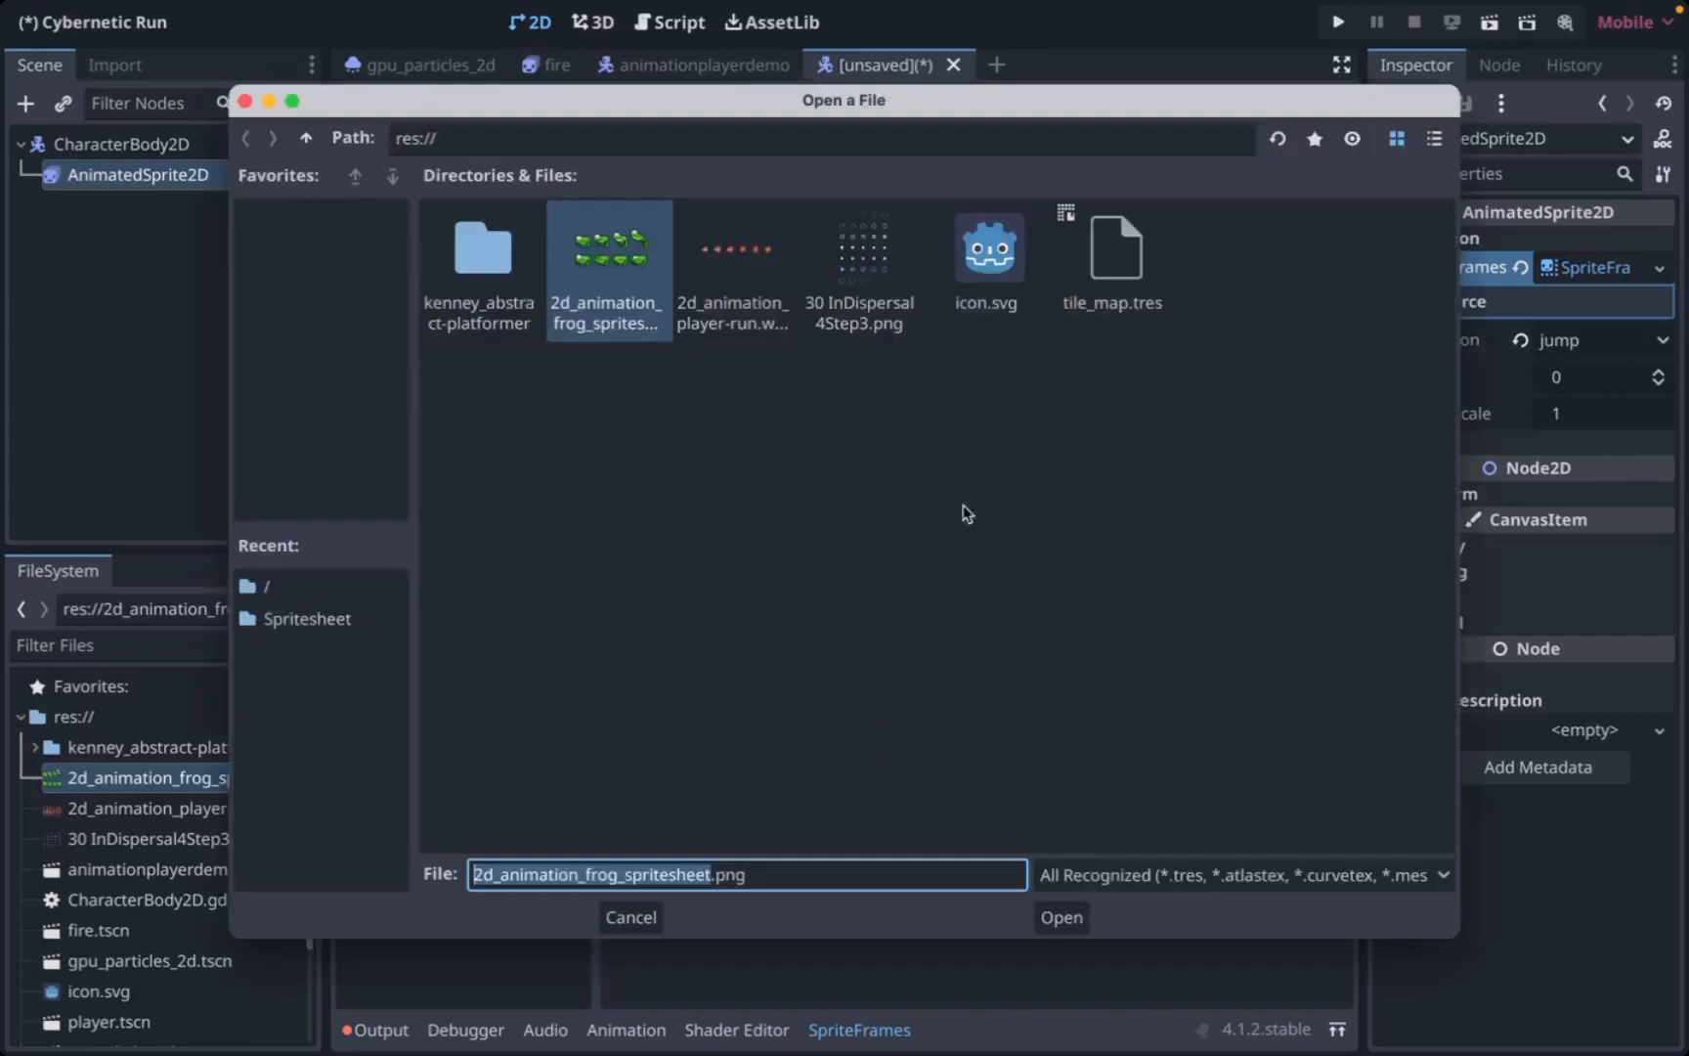
click(1079, 918)
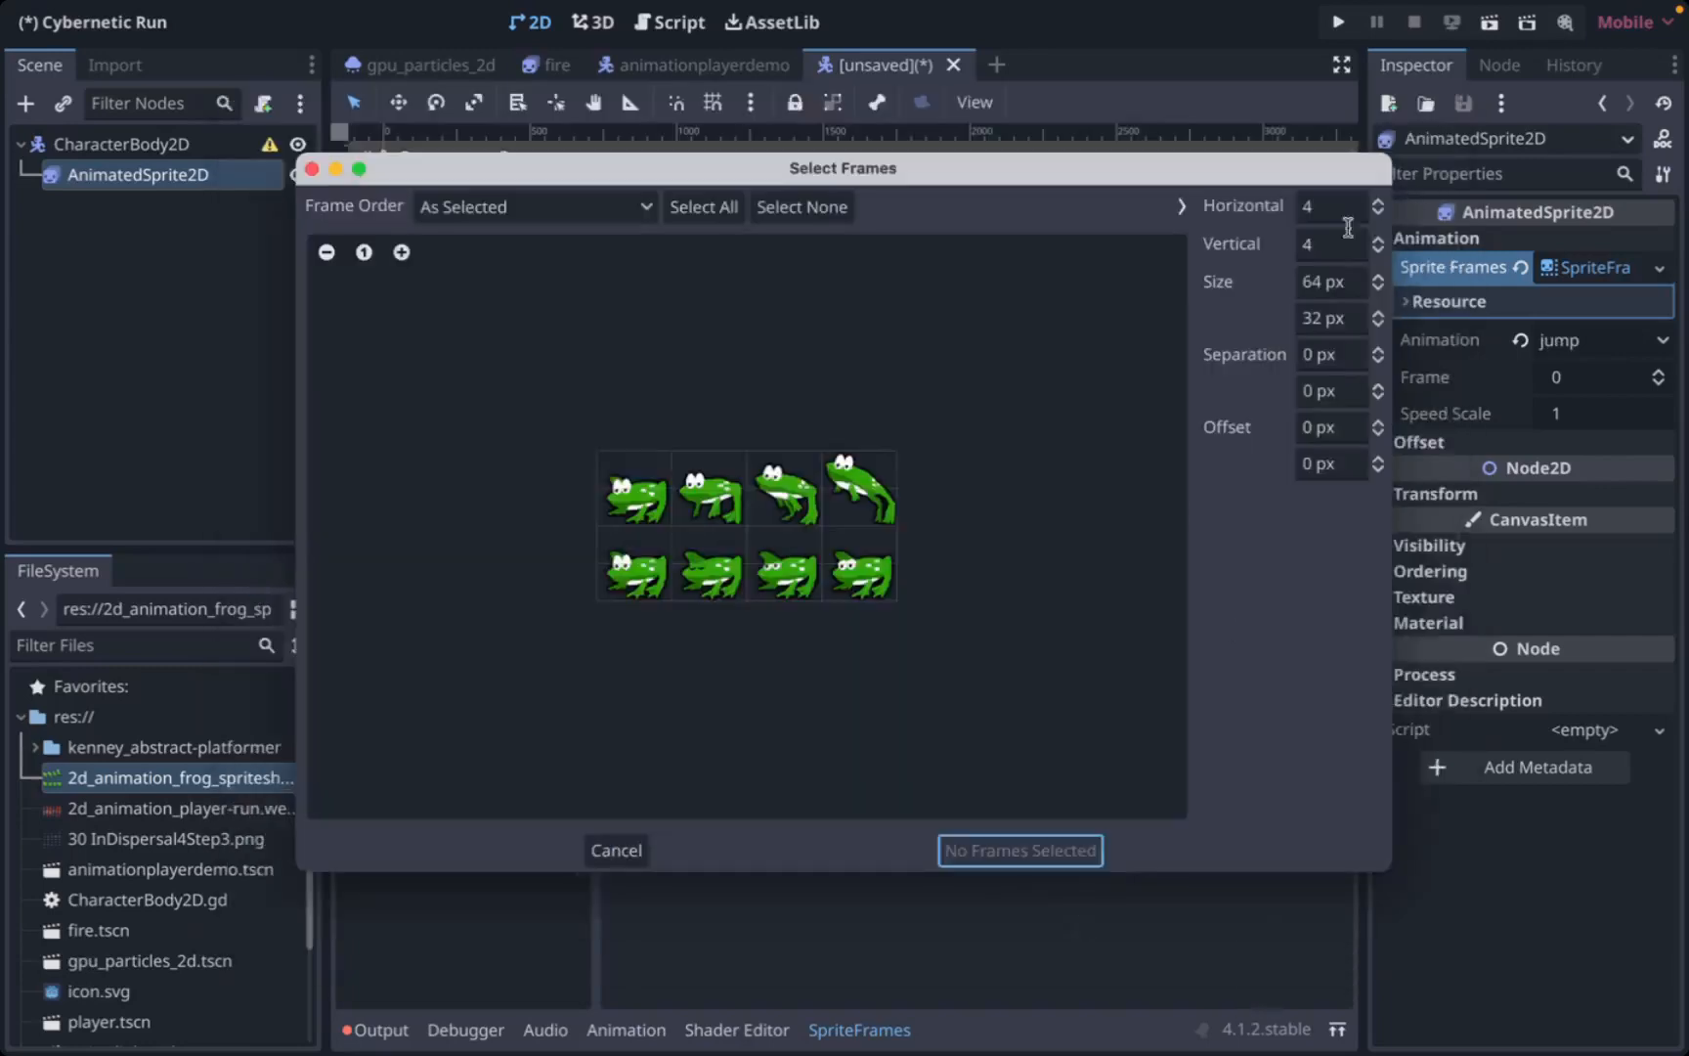
click(1316, 245)
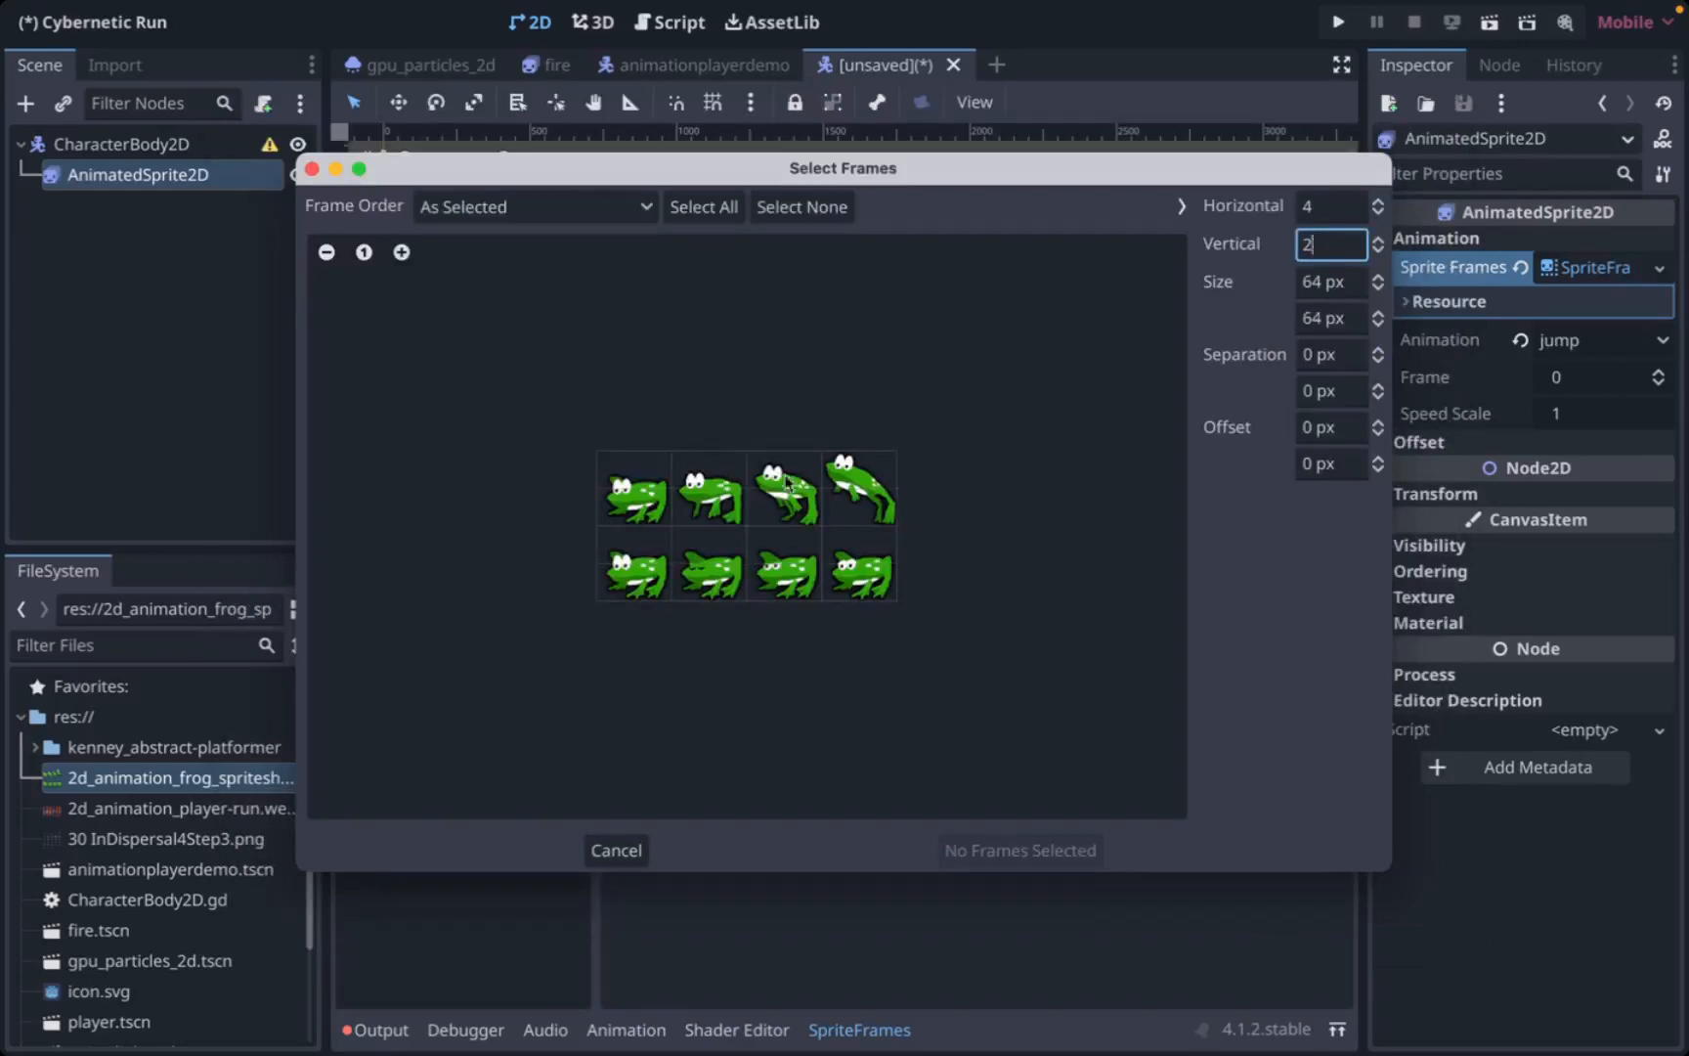
click(623, 569)
click(622, 569)
drag(627, 475, 848, 492)
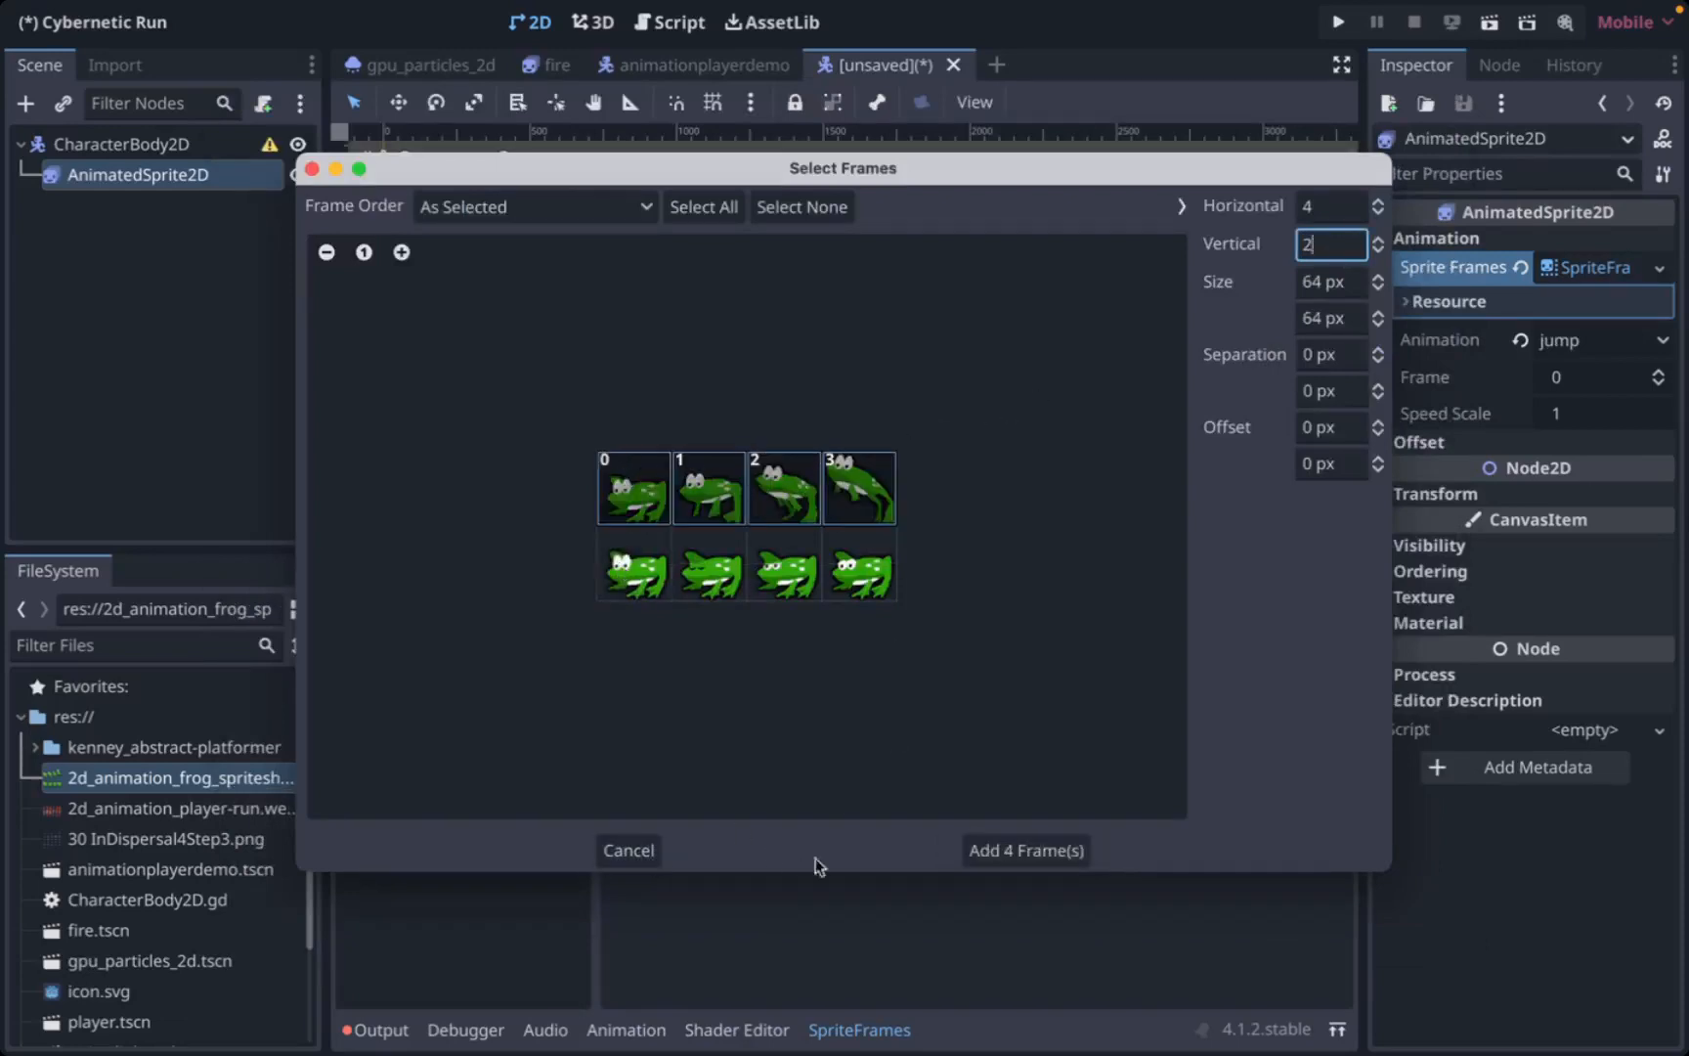
click(974, 857)
- Preview the frog's idle animation by playing it in the 2D viewport
click(494, 782)
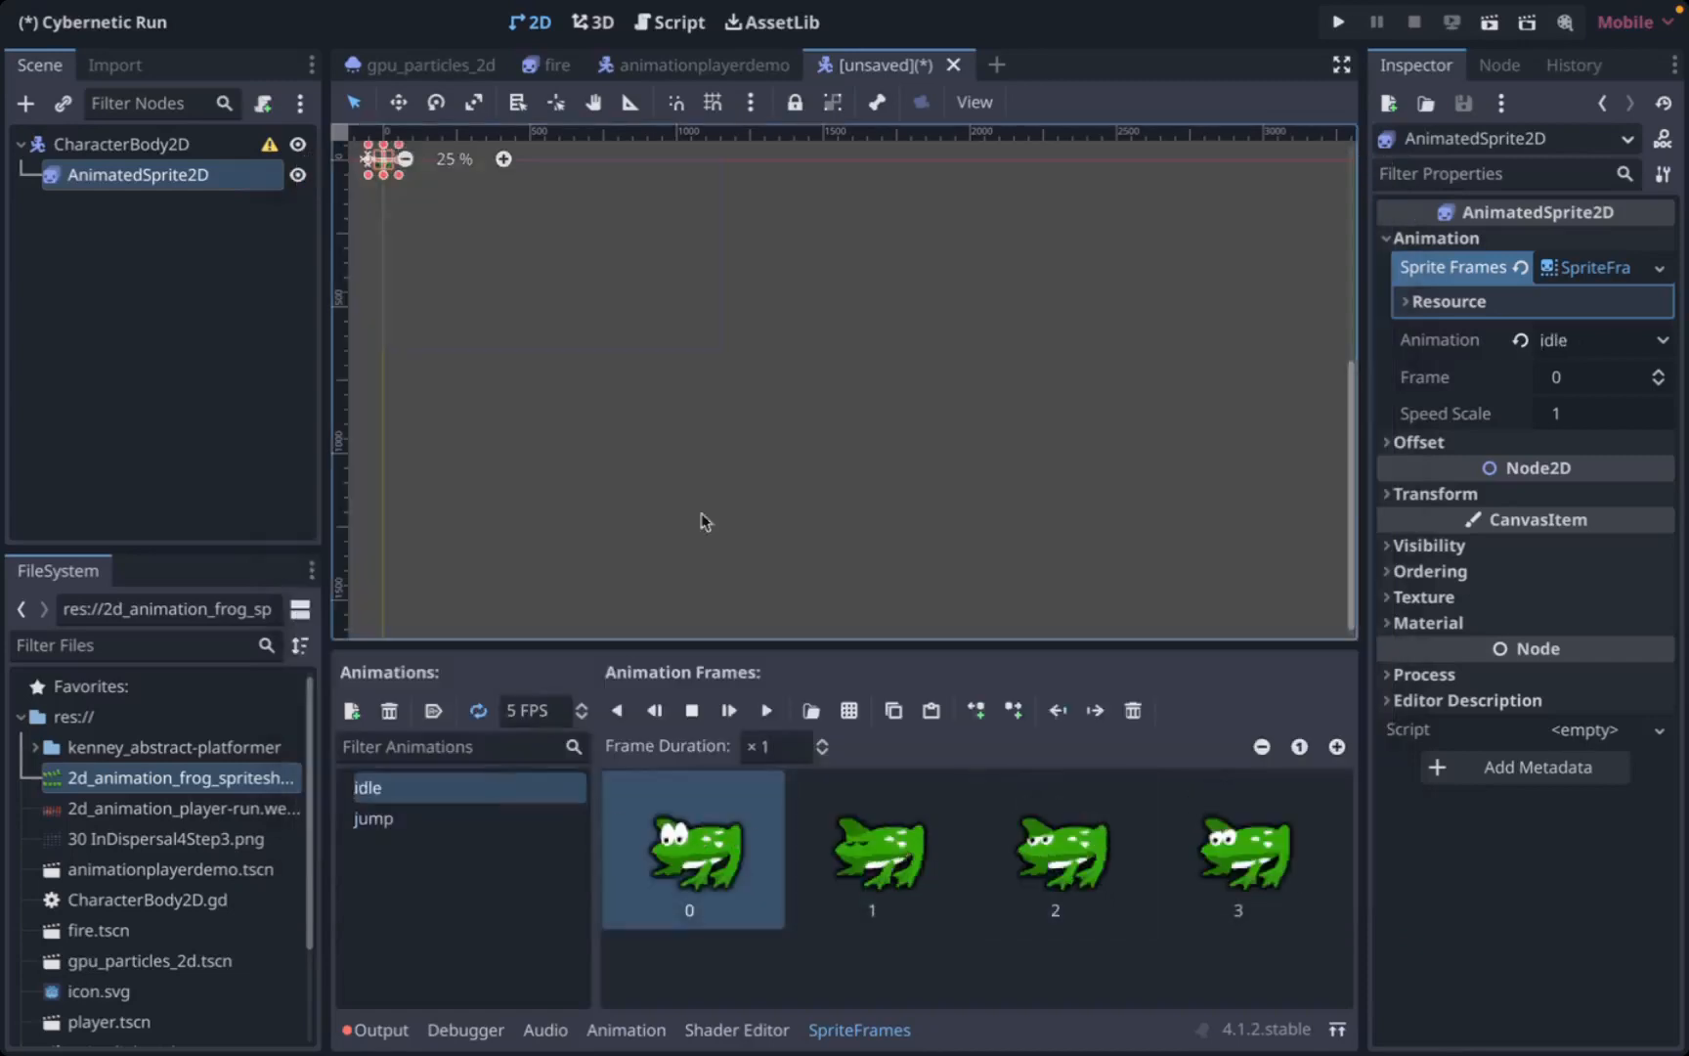
scroll(539, 245, up, 10)
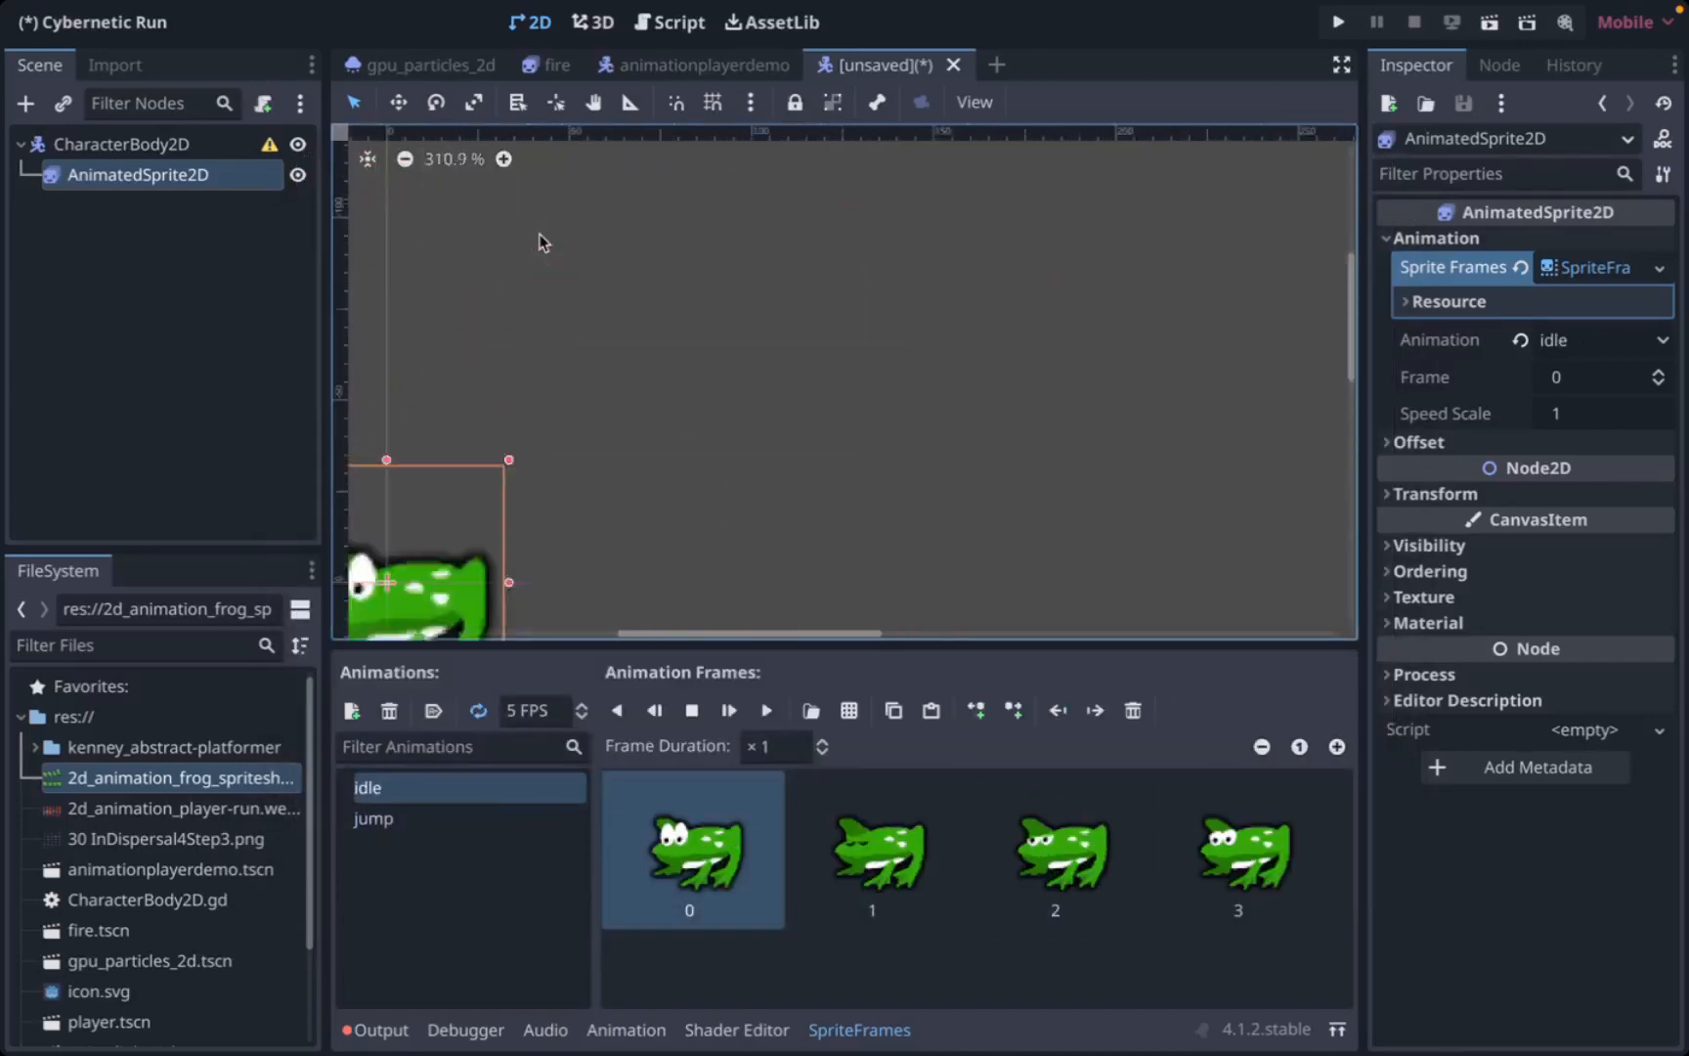
scroll(734, 462, left, 4)
scroll(733, 462, down, 2)
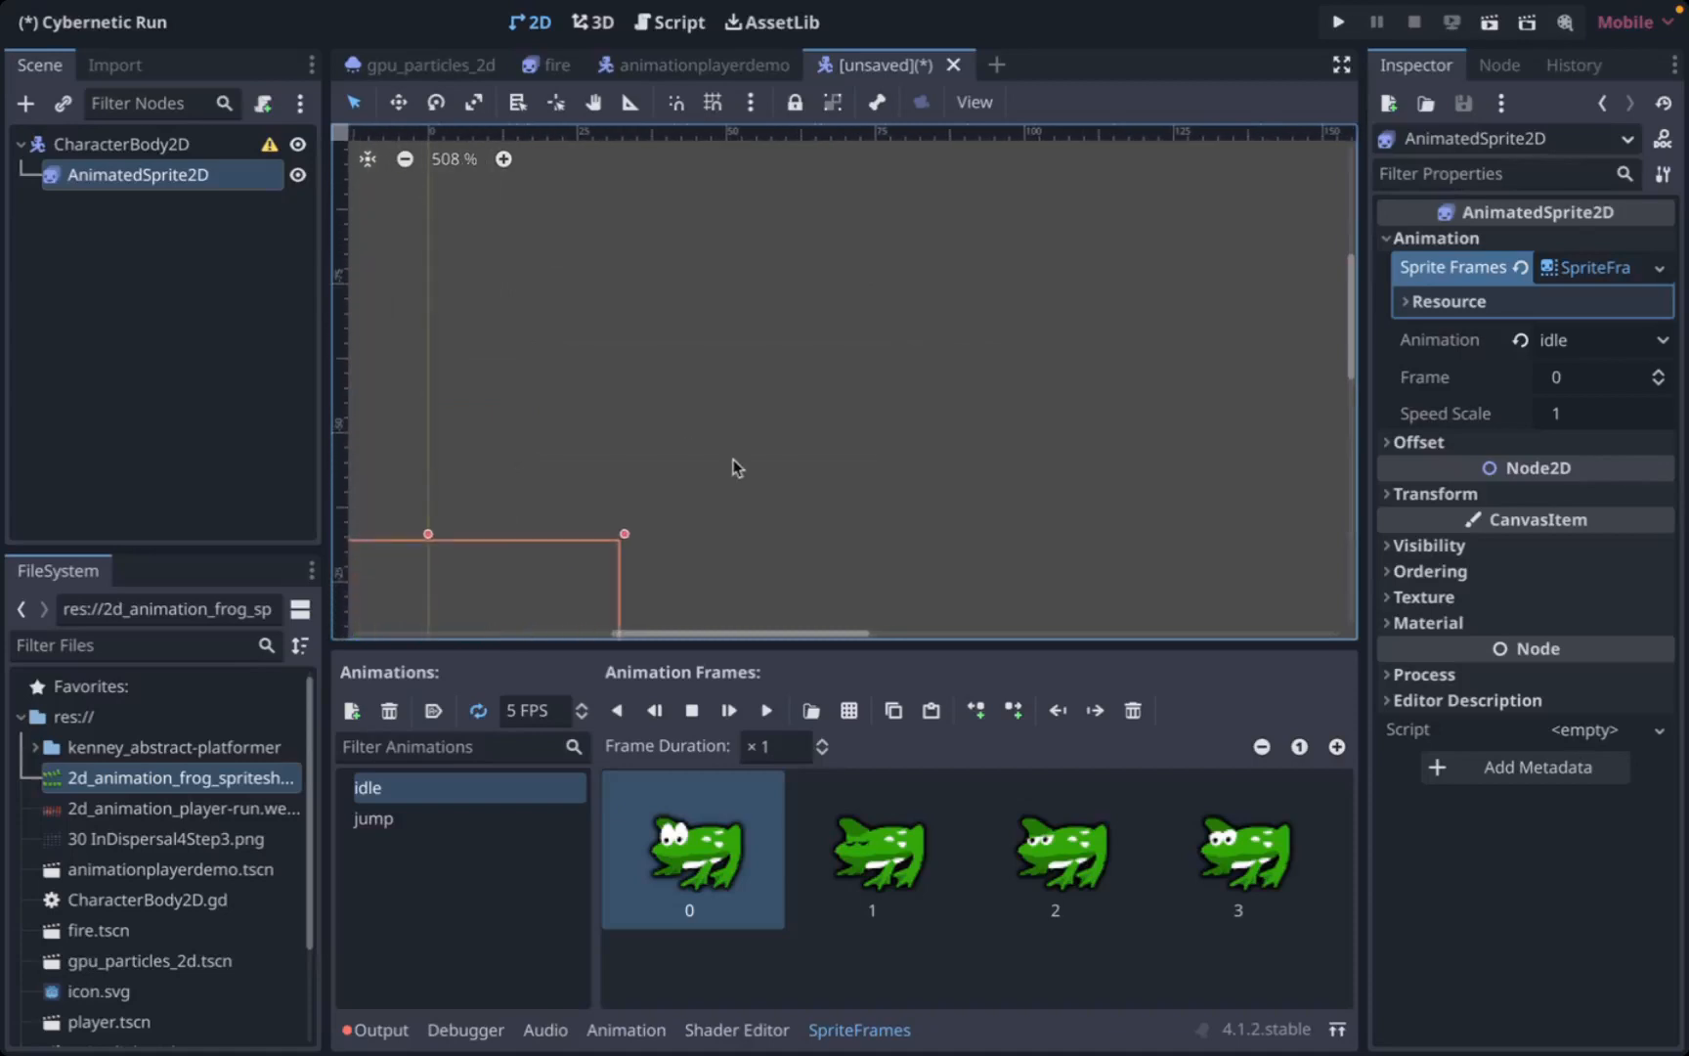
scroll(733, 463, down, 3)
scroll(733, 462, left, 1)
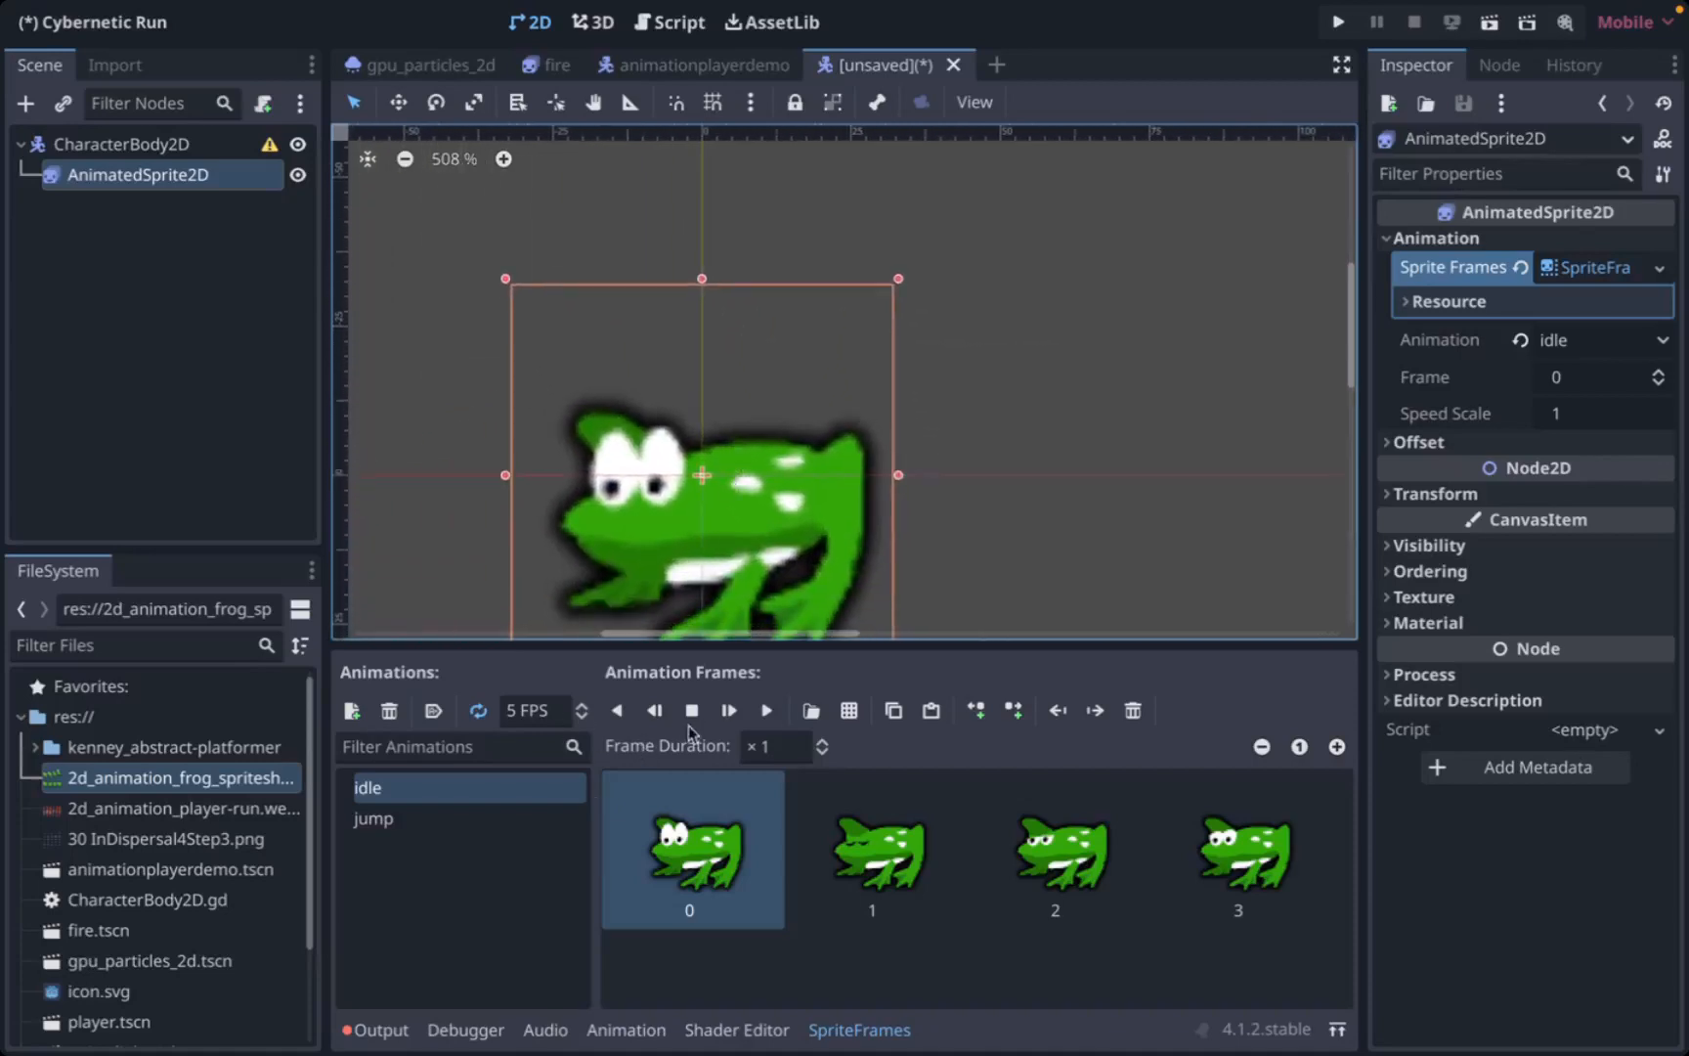
click(767, 711)
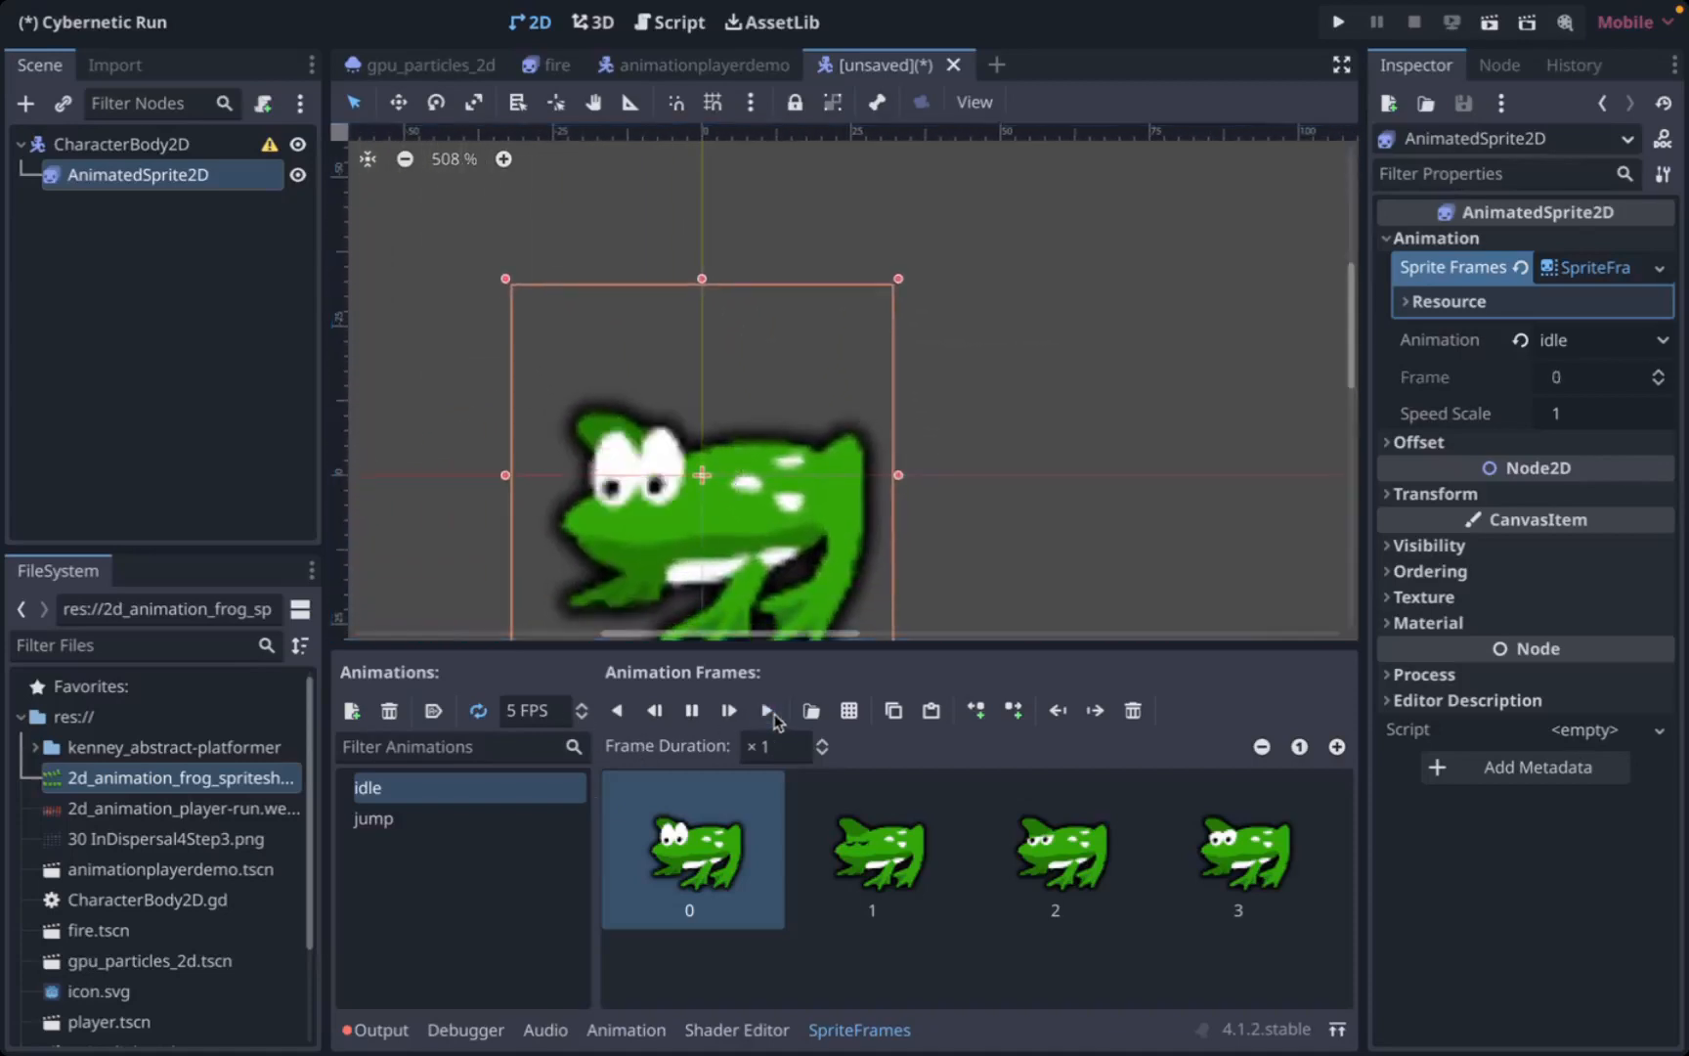
- Switch the playing preview to the jump animation and watch the whole frog in the viewport
click(490, 819)
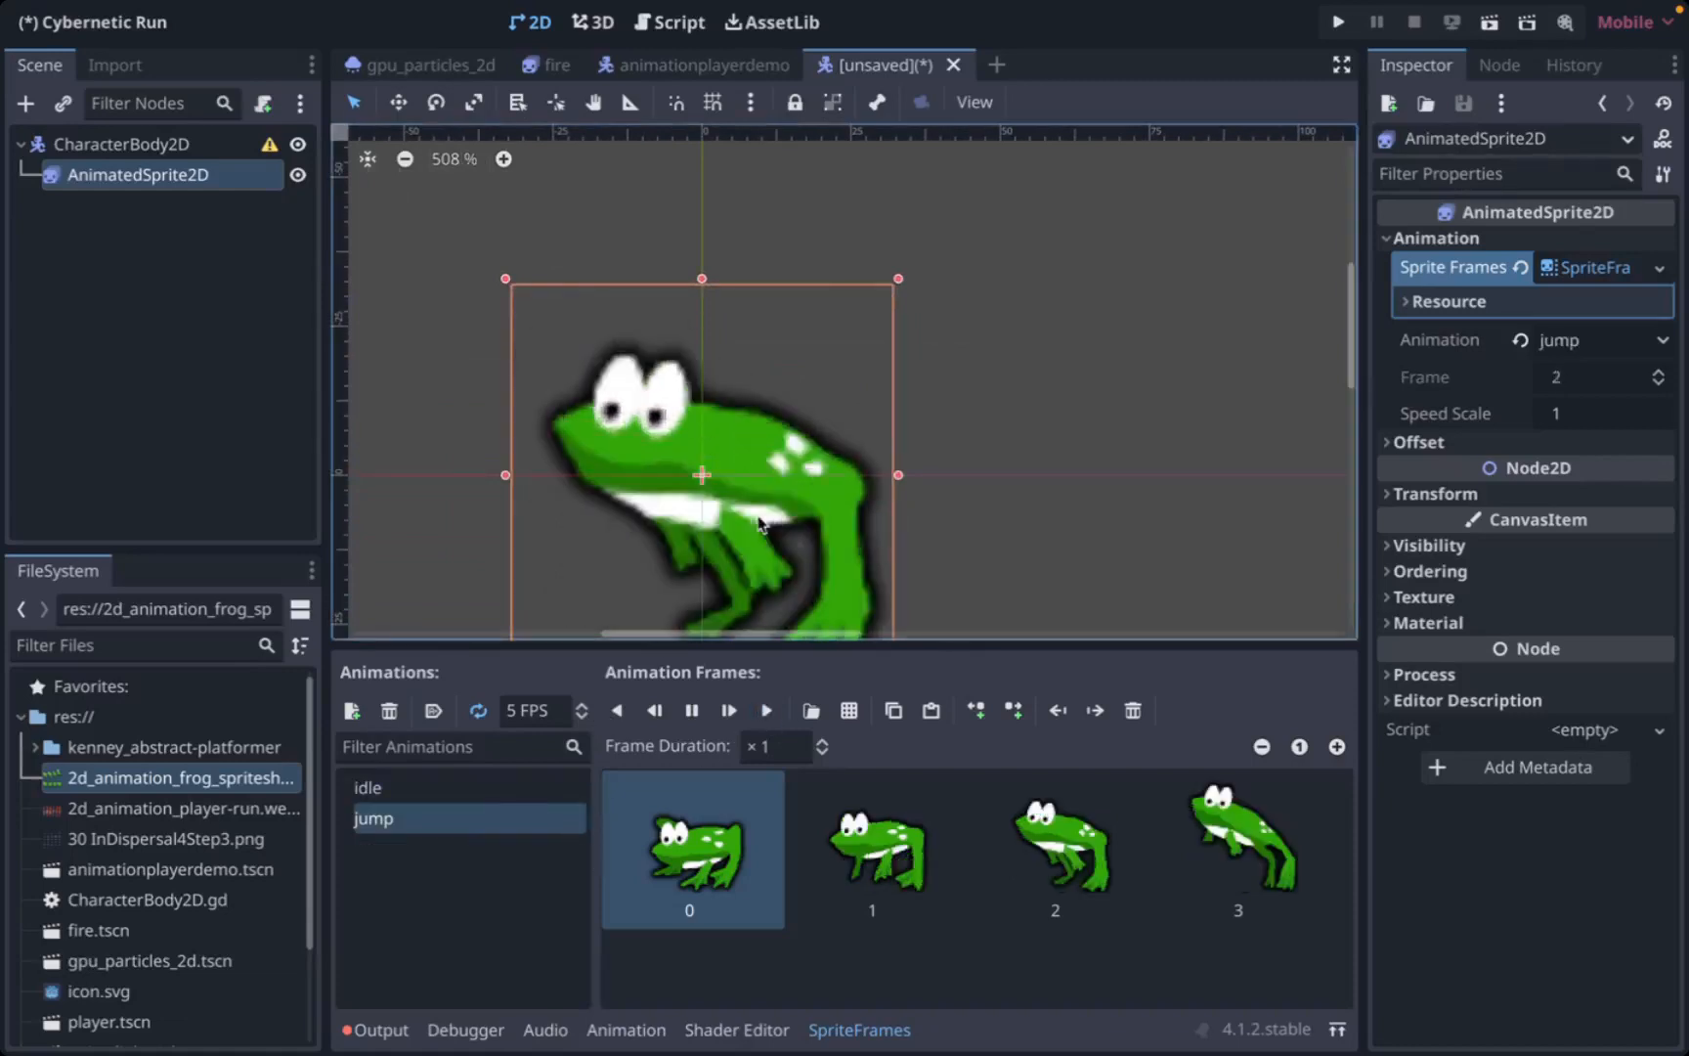
scroll(757, 514, down, 1)
scroll(831, 509, down, 2)
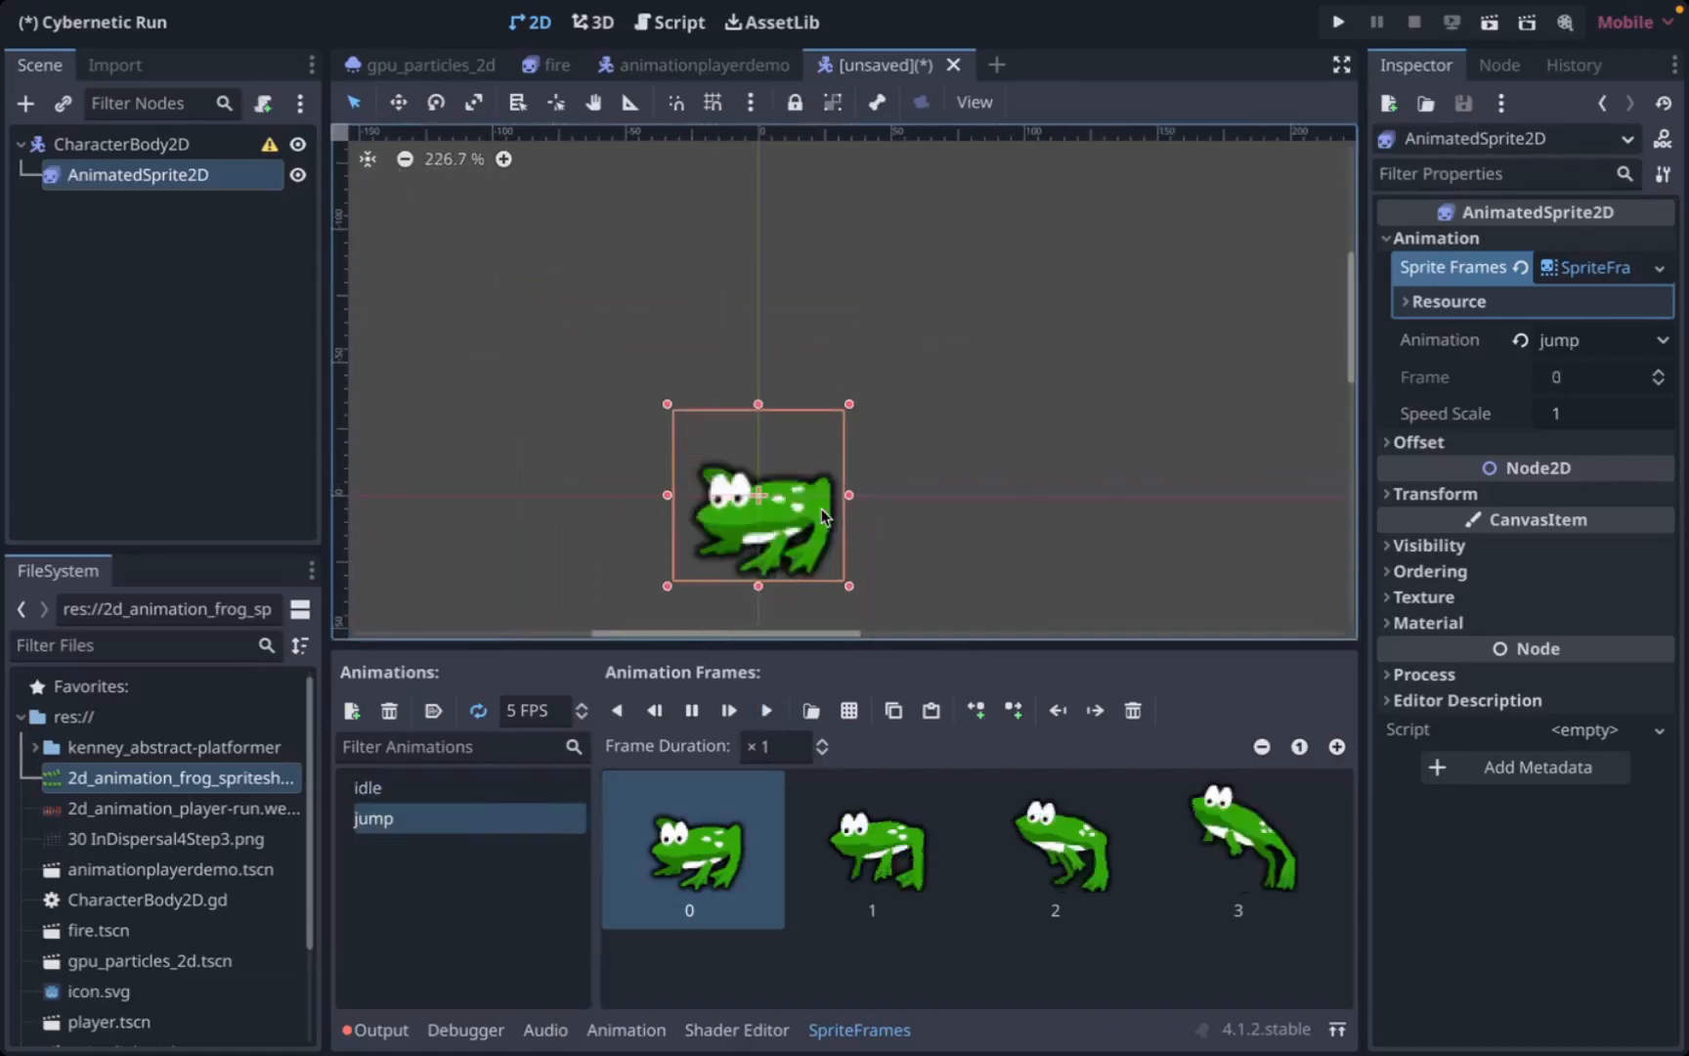
scroll(841, 517, right, 1)
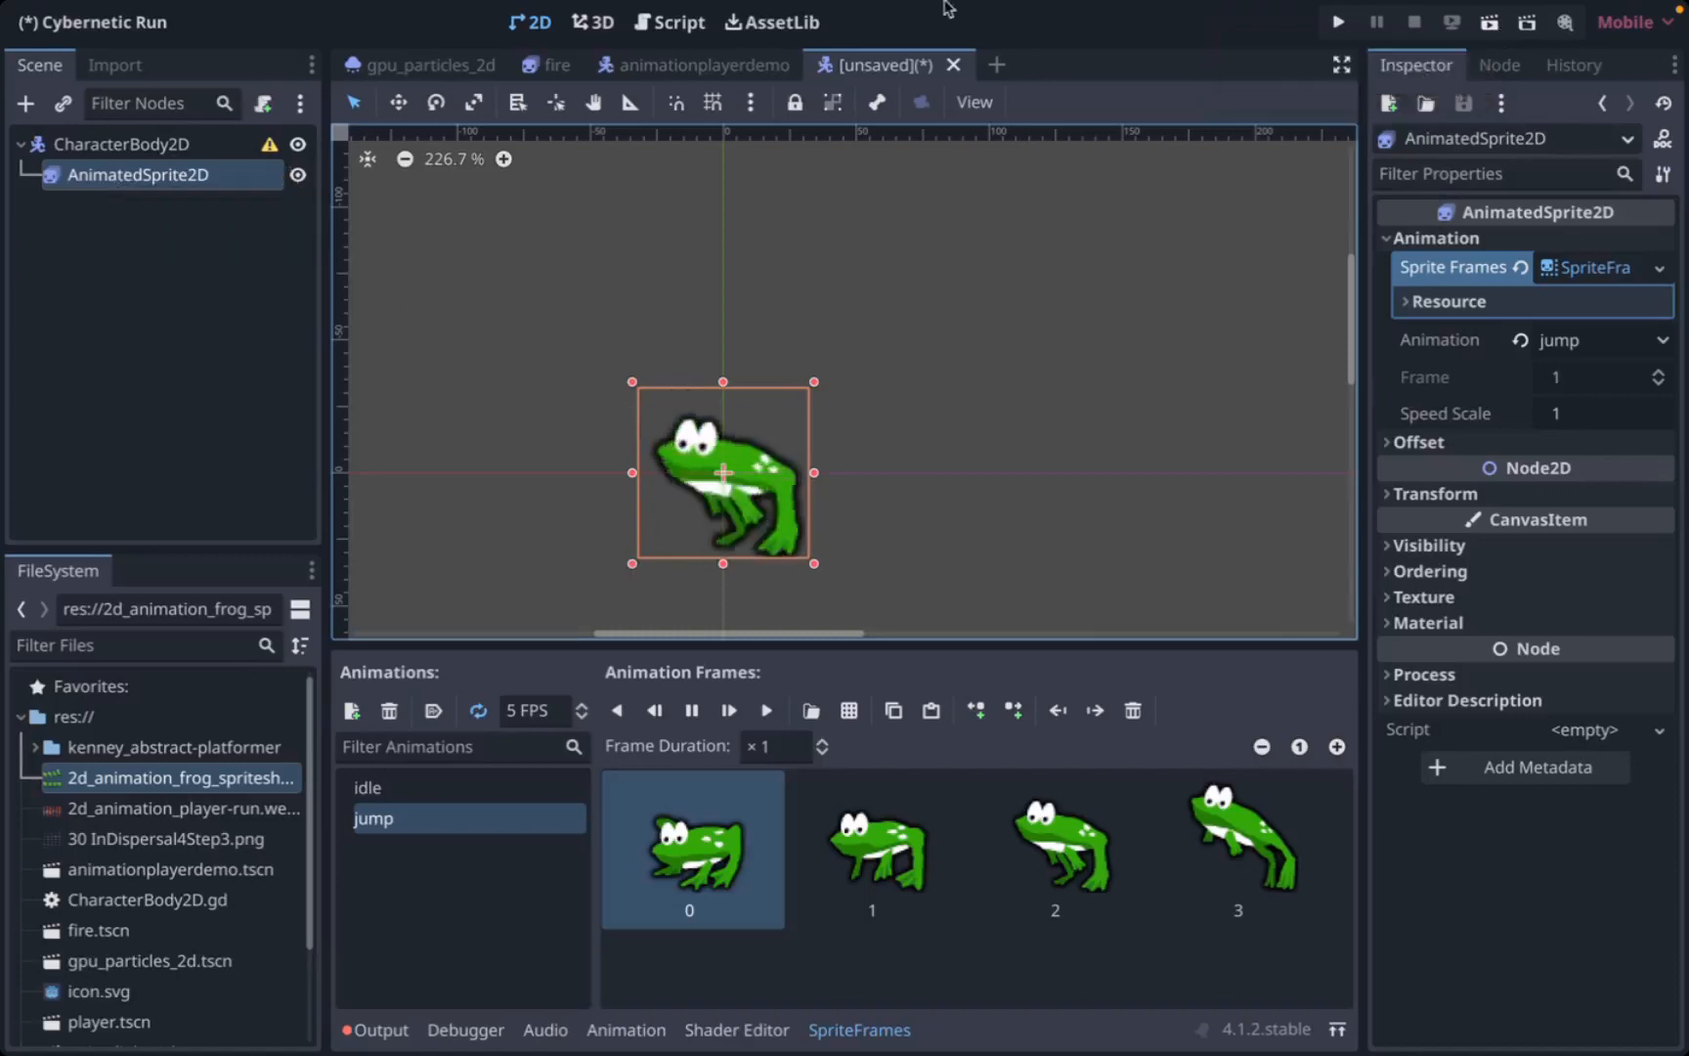
- Save the frog scene as character_body_2d.tscn
key(ctrl+s)
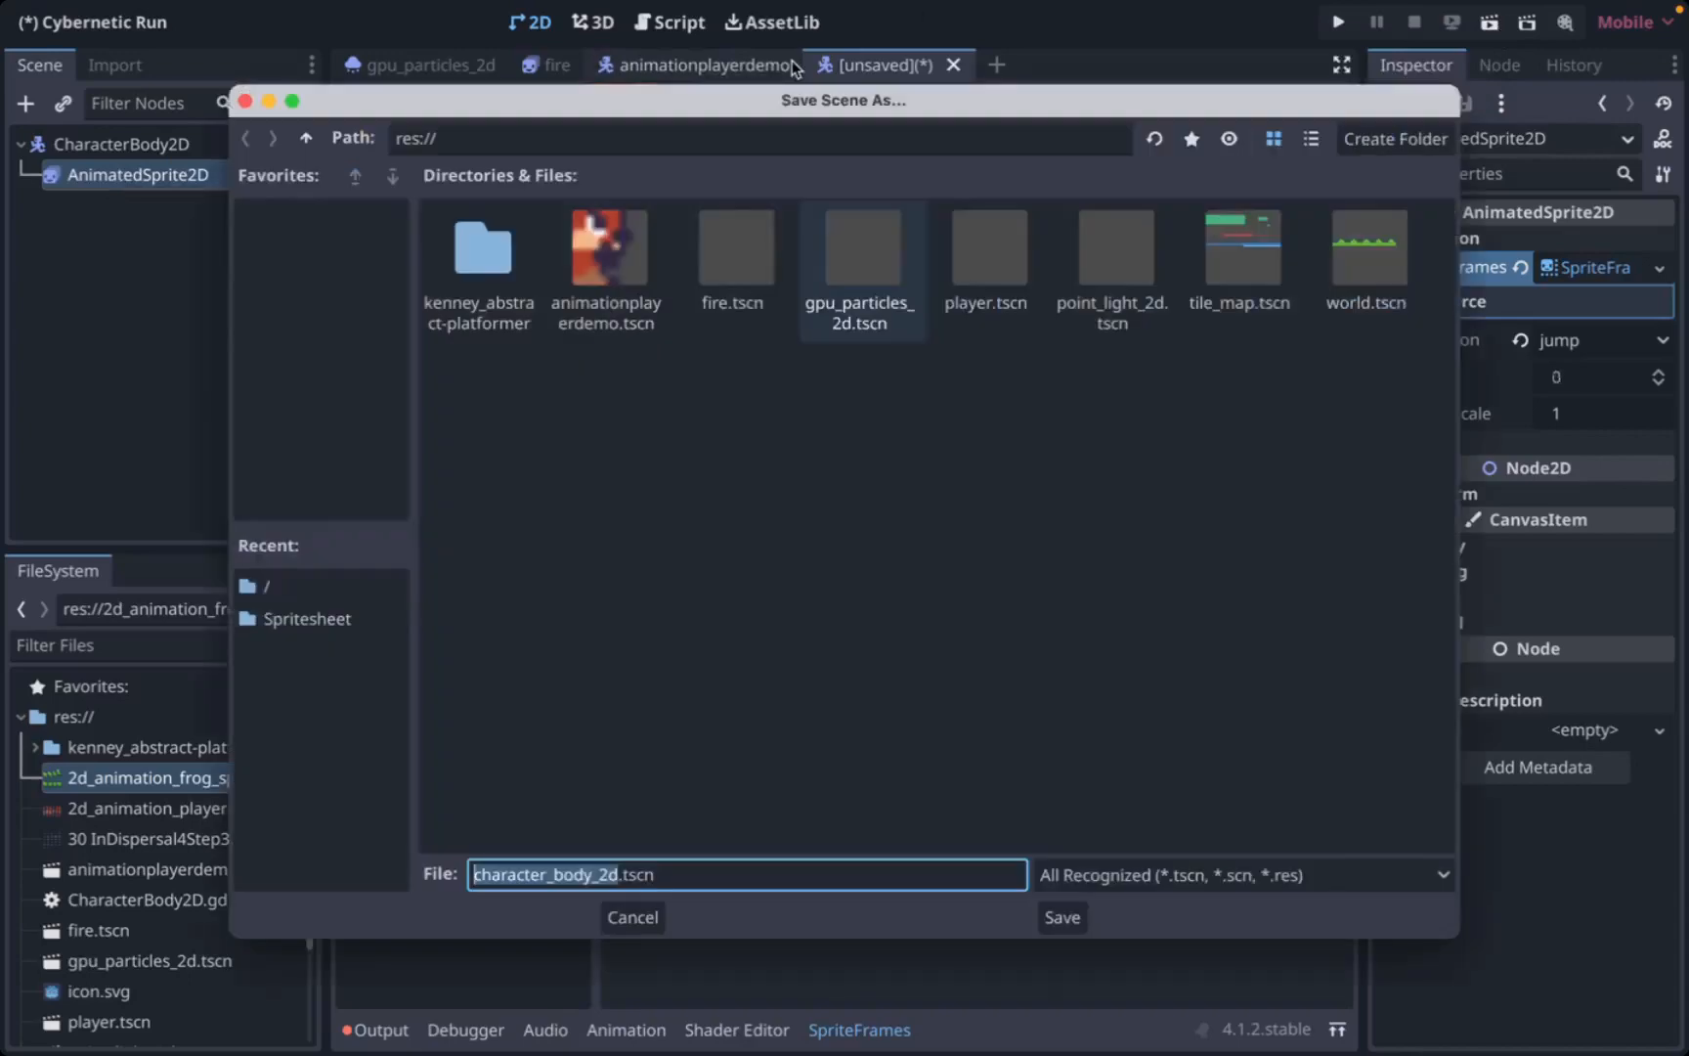
key(Return)
- Compare the AnimationPlayer setup in the animationplayerdemo scene with the AnimatedSprite2D setup in the character_body_2d scene
click(733, 64)
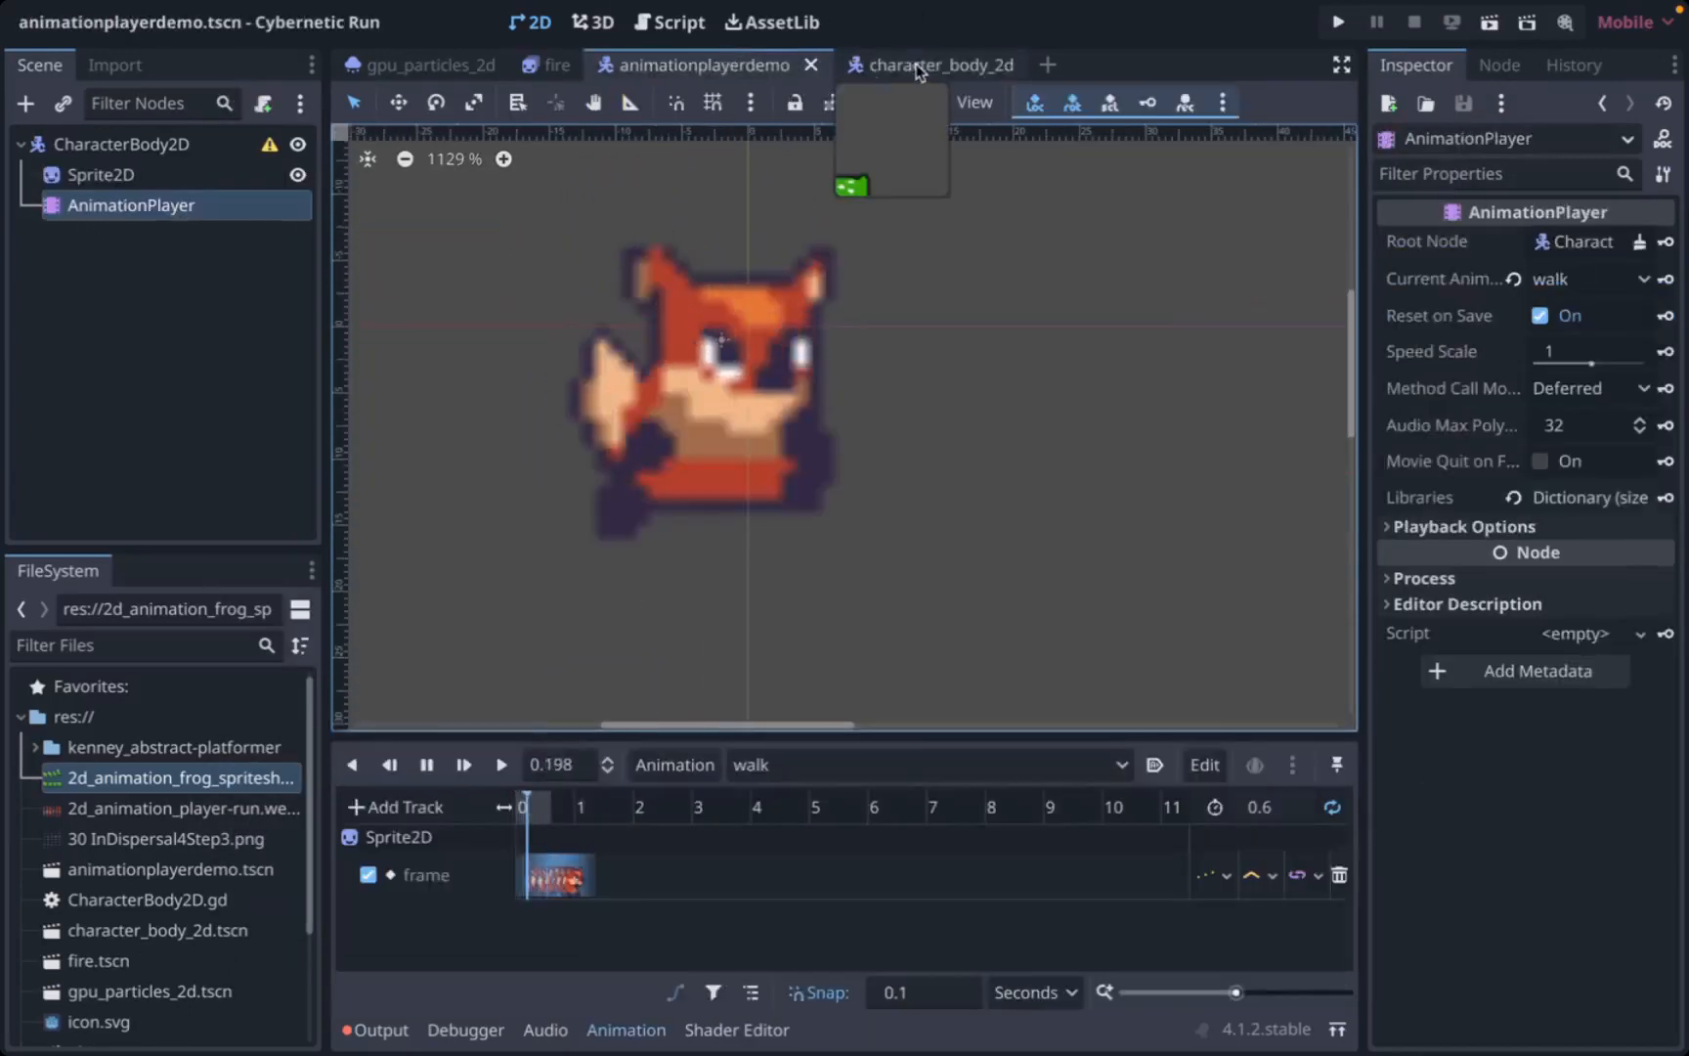
click(919, 64)
click(684, 64)
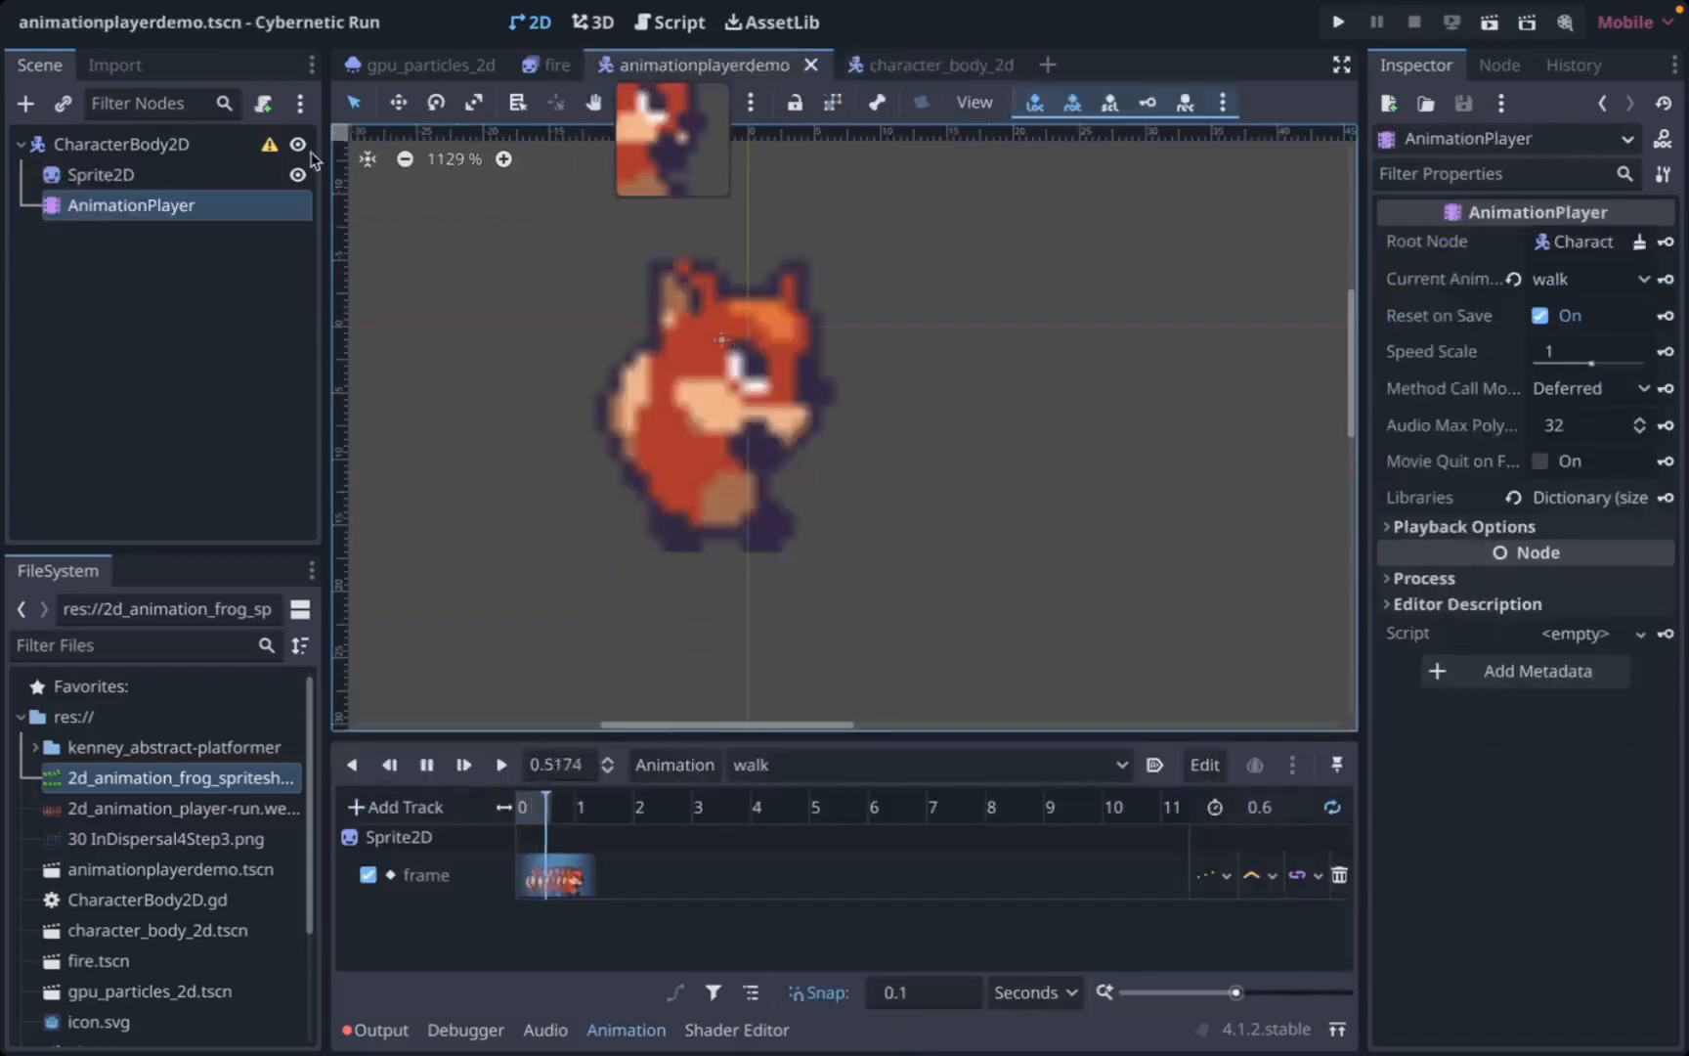
click(909, 64)
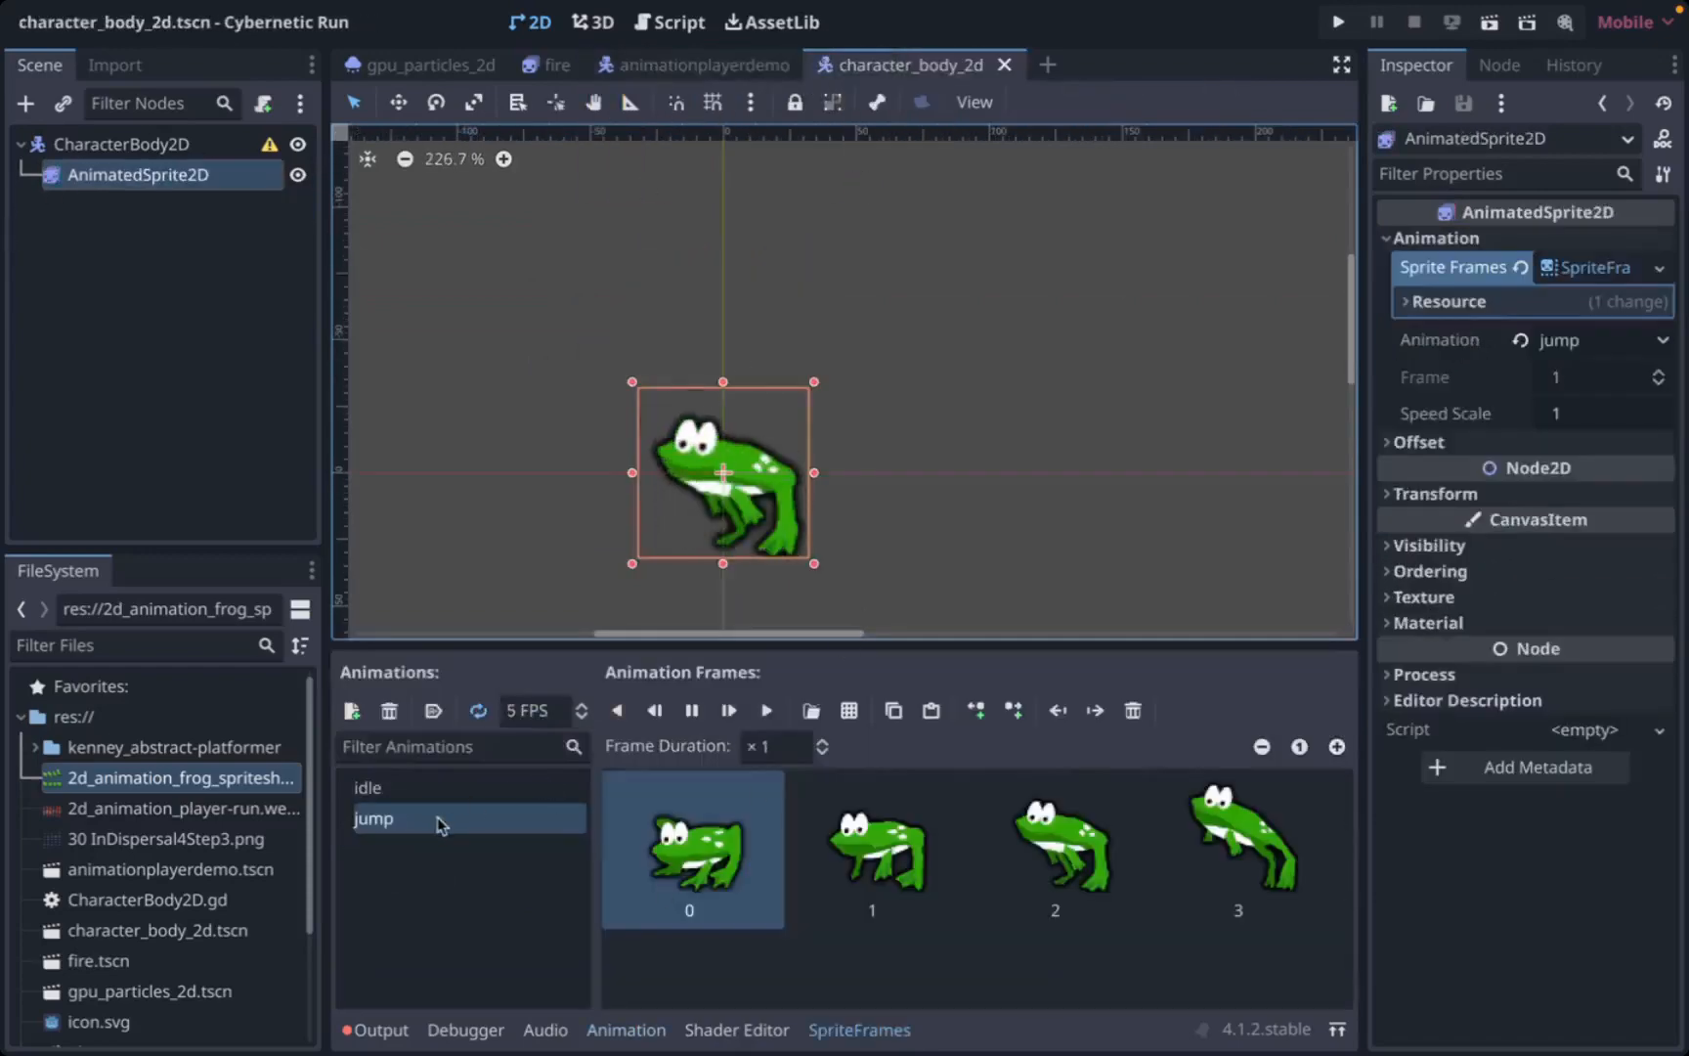
click(713, 60)
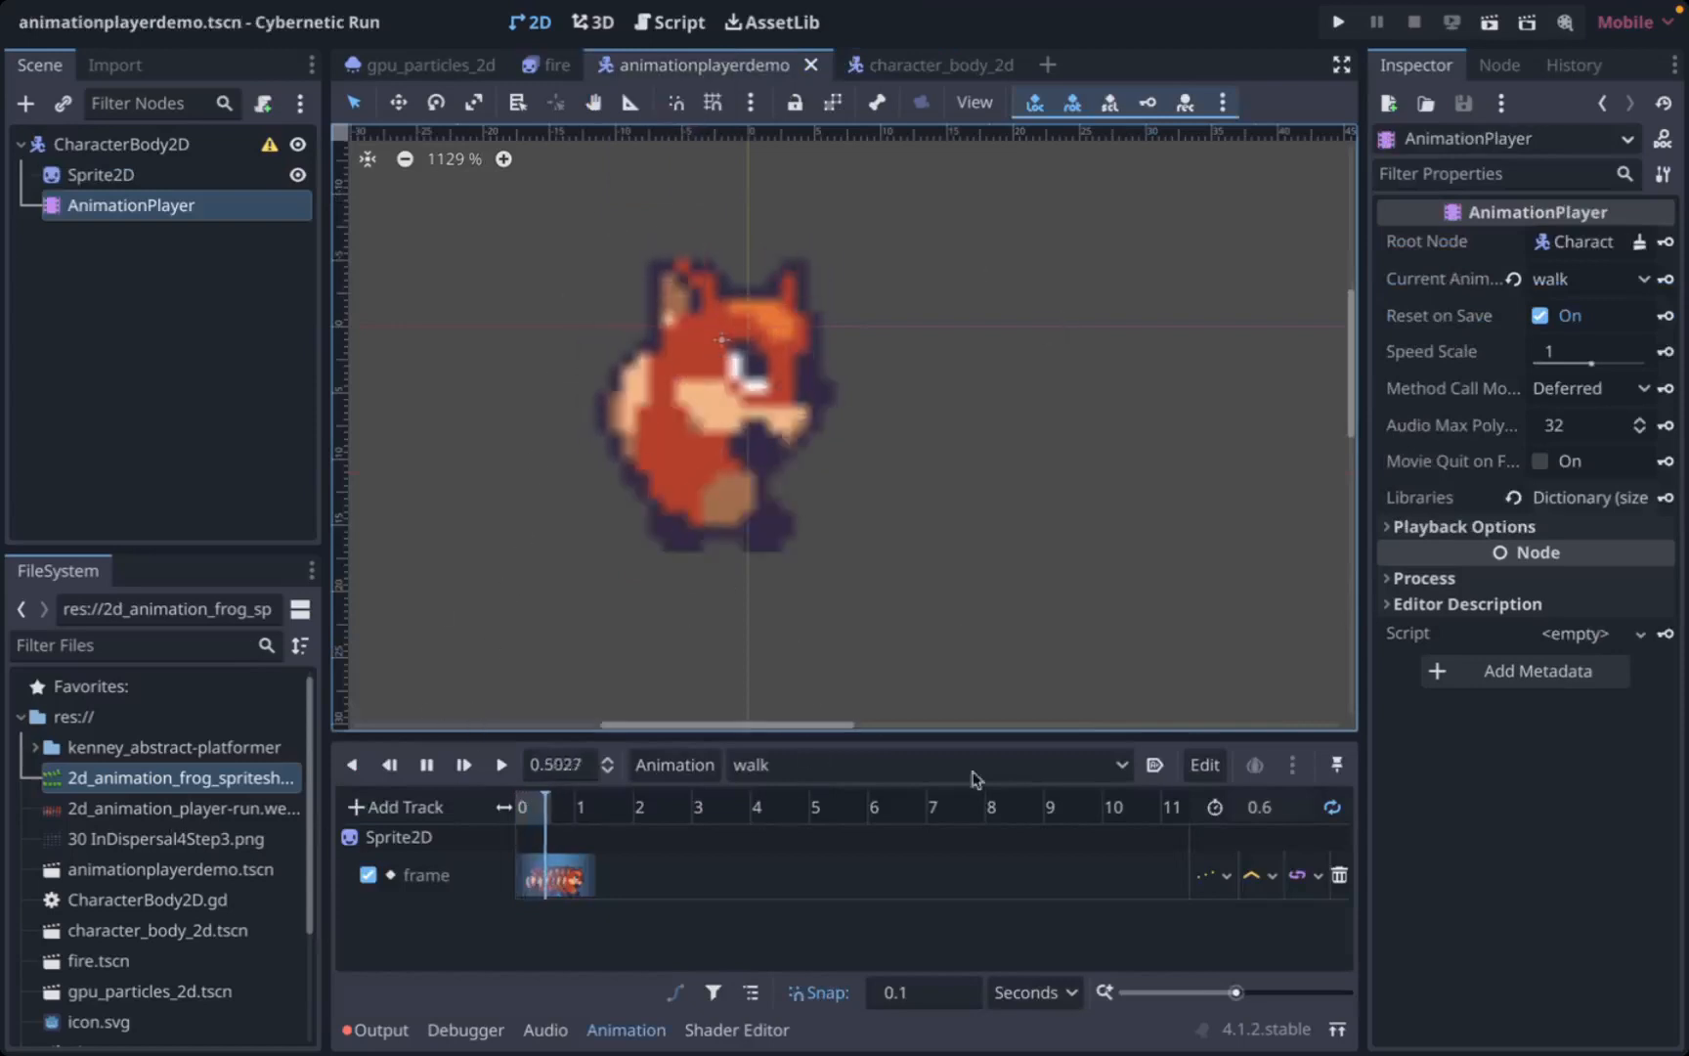
click(917, 62)
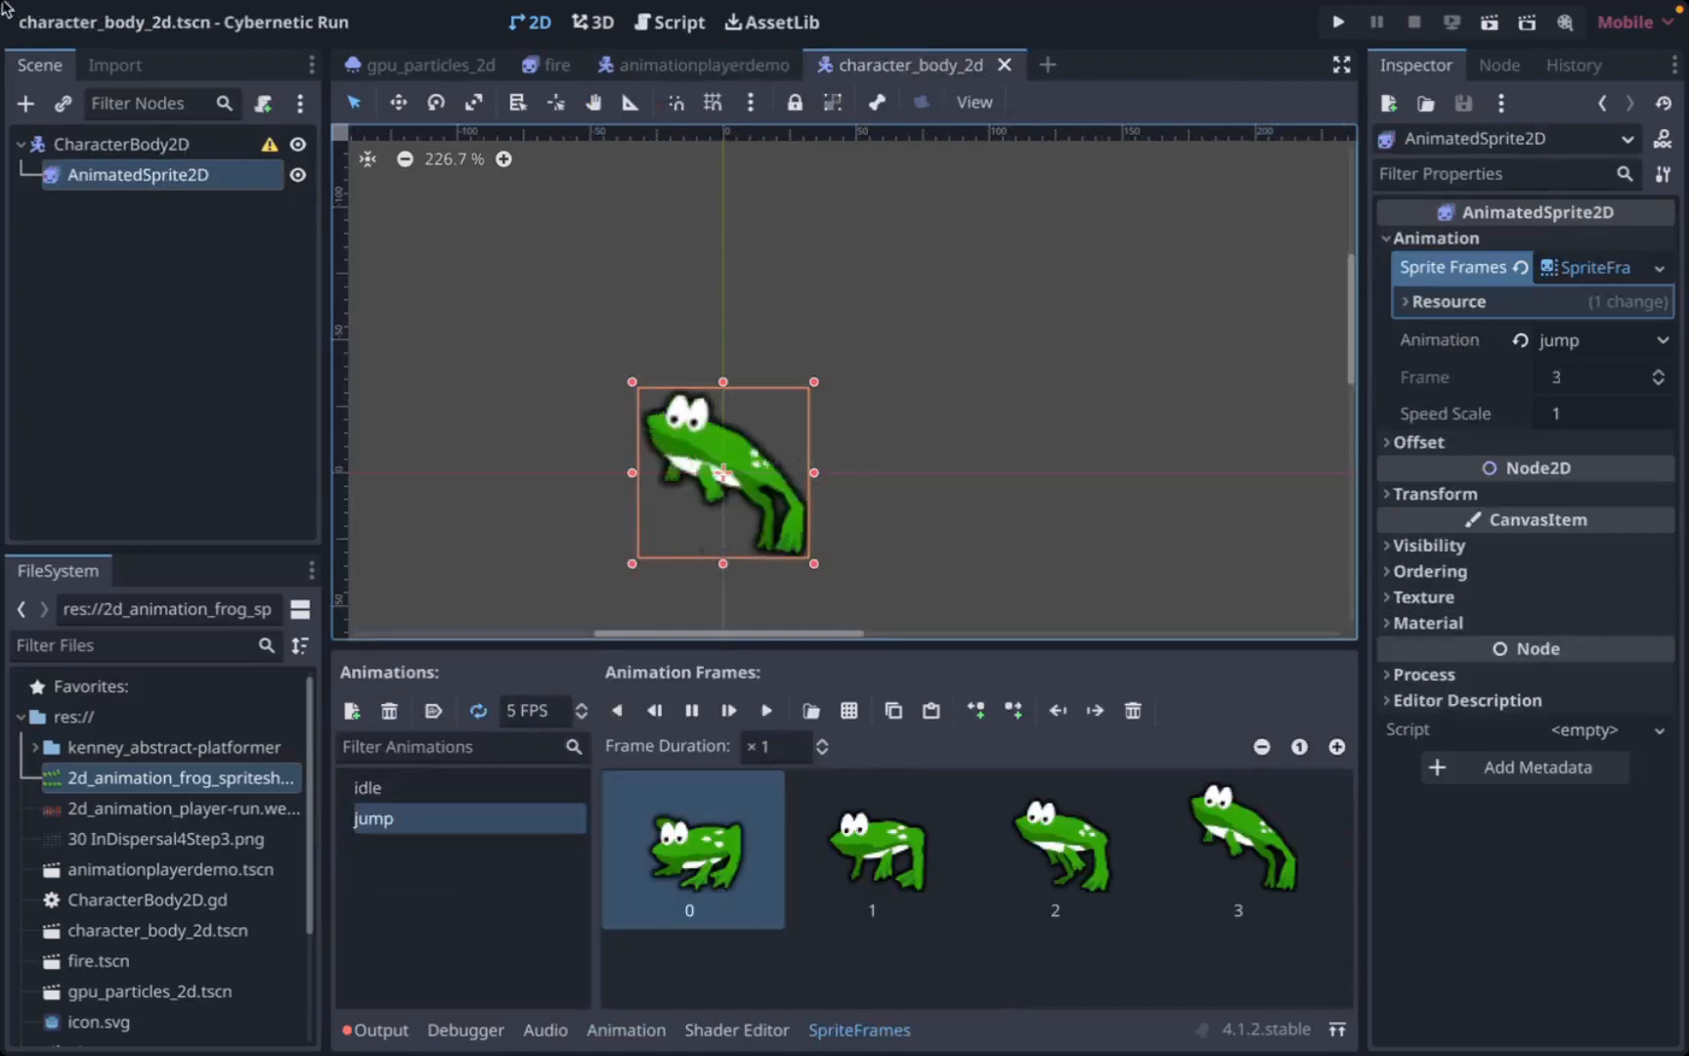
- Take the editor window out of full screen
click(59, 53)
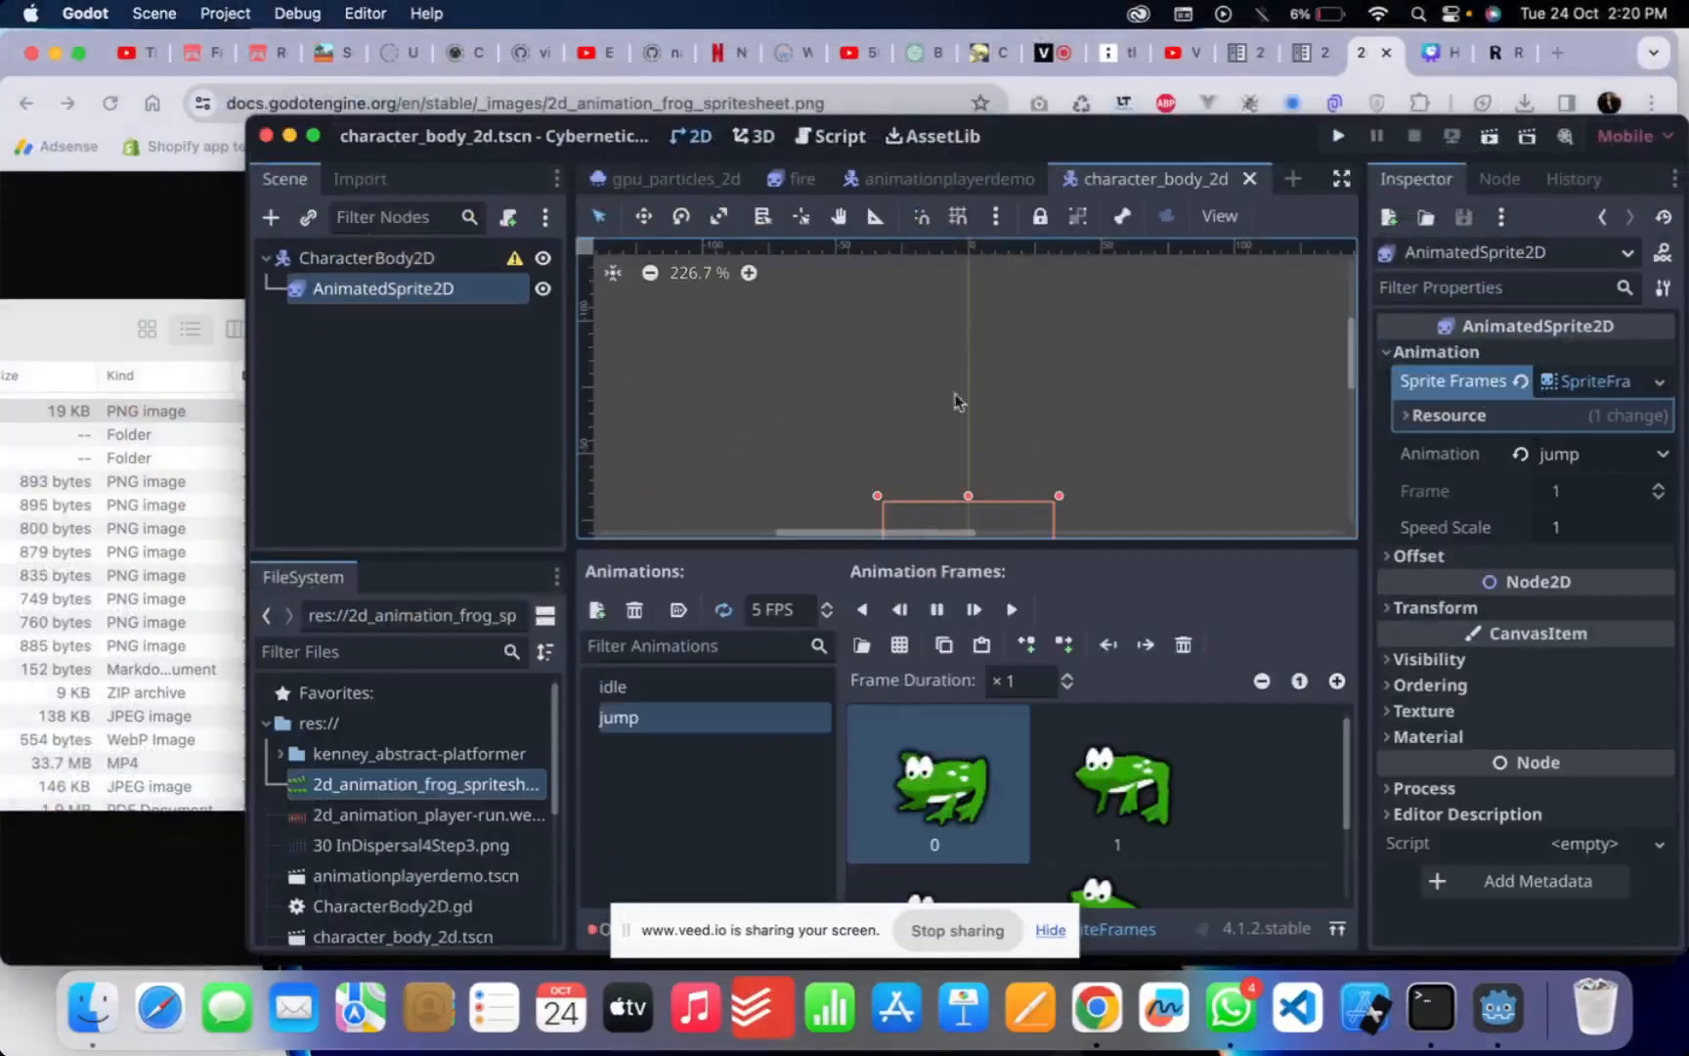
click(178, 853)
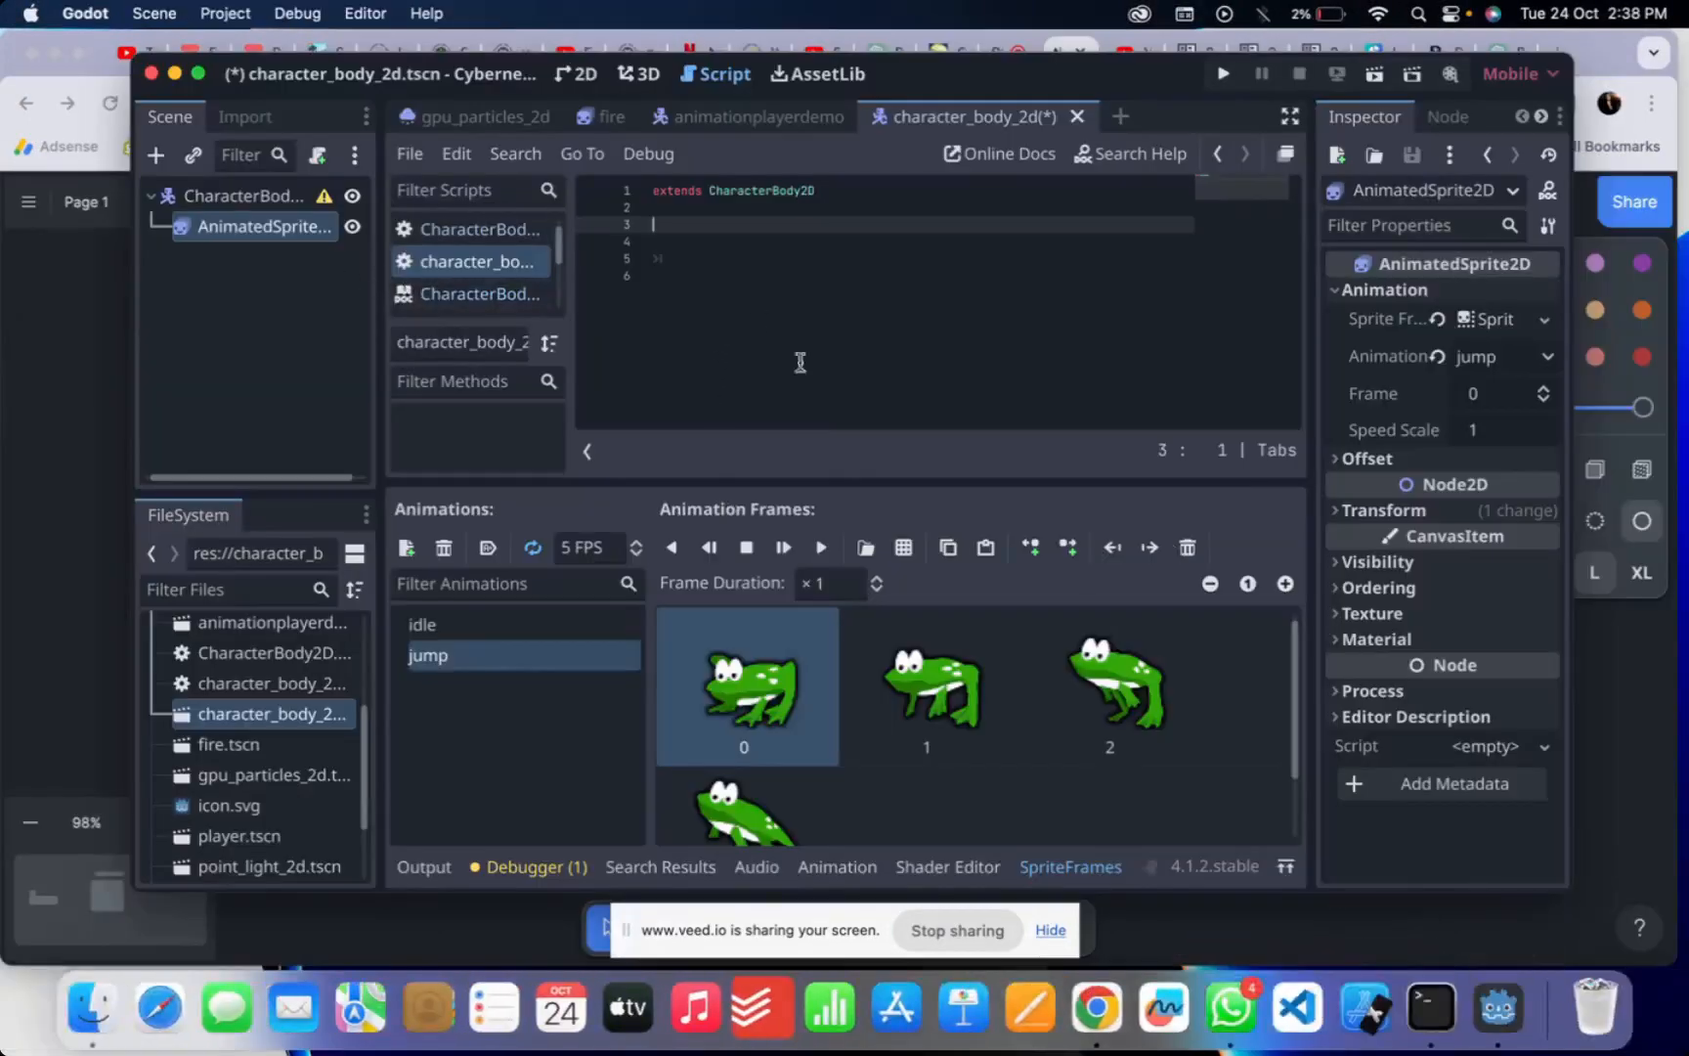
- Attach the character_body_2d.gd script to the CharacterBody2D root node
click(241, 196)
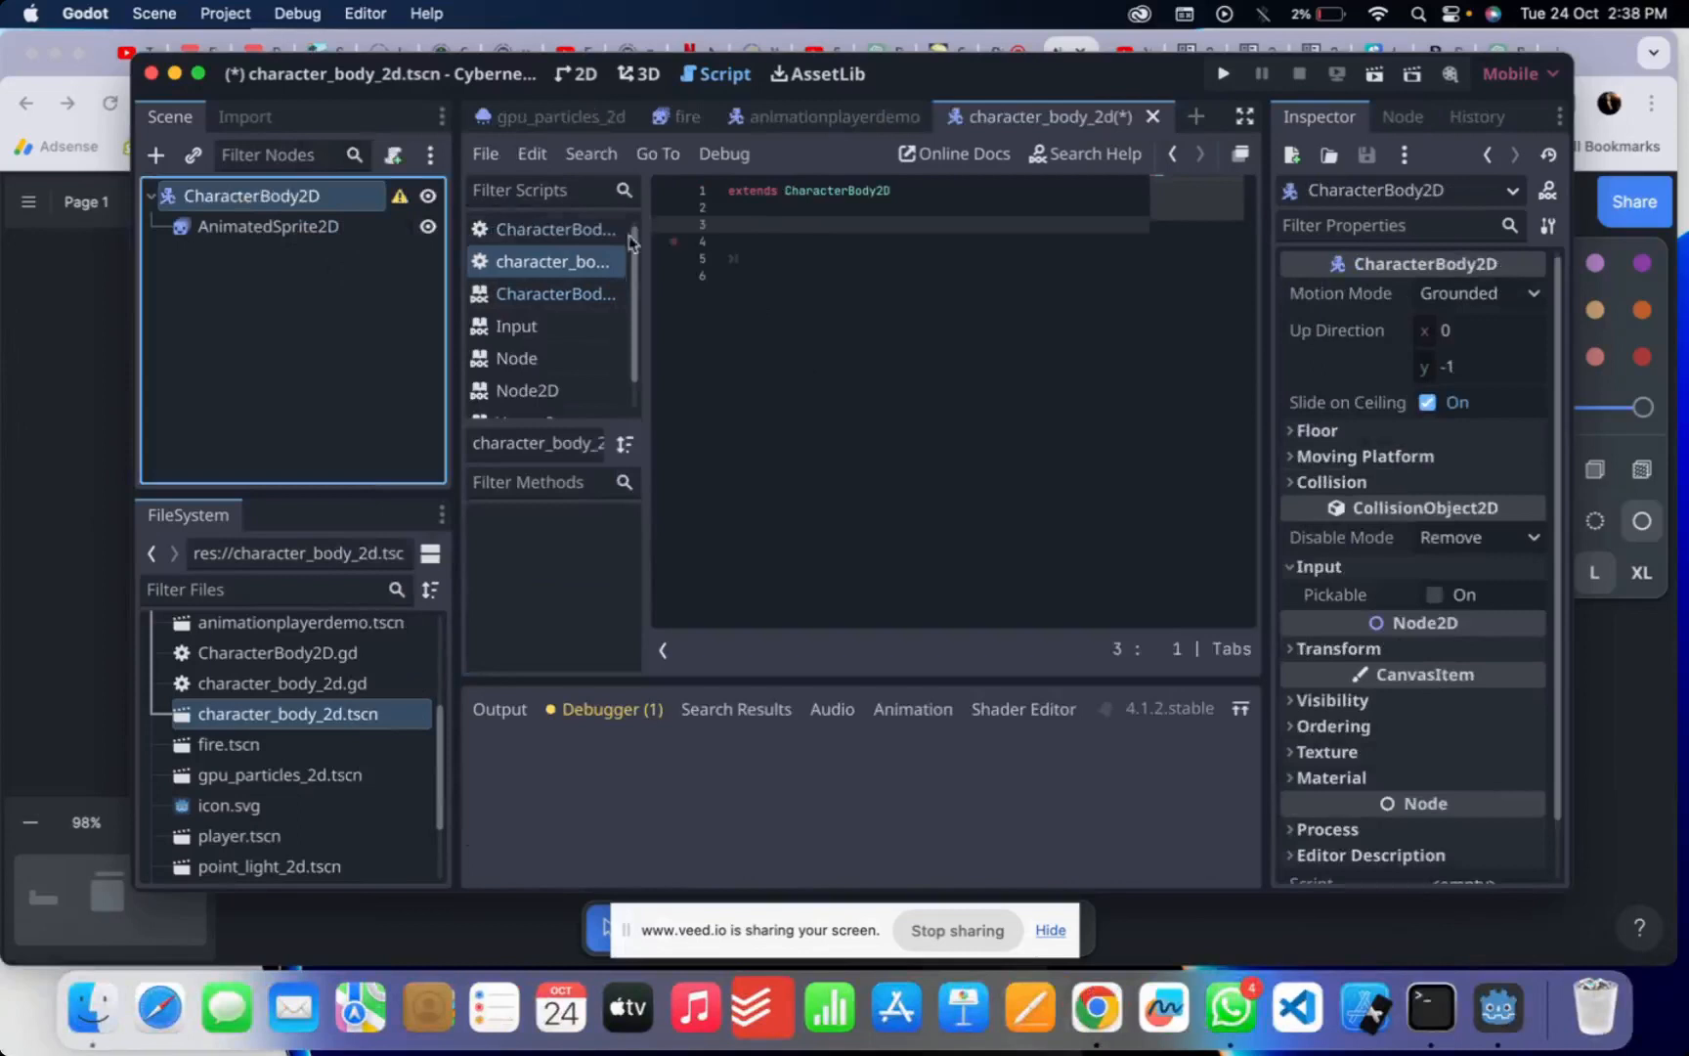
click(392, 156)
click(946, 782)
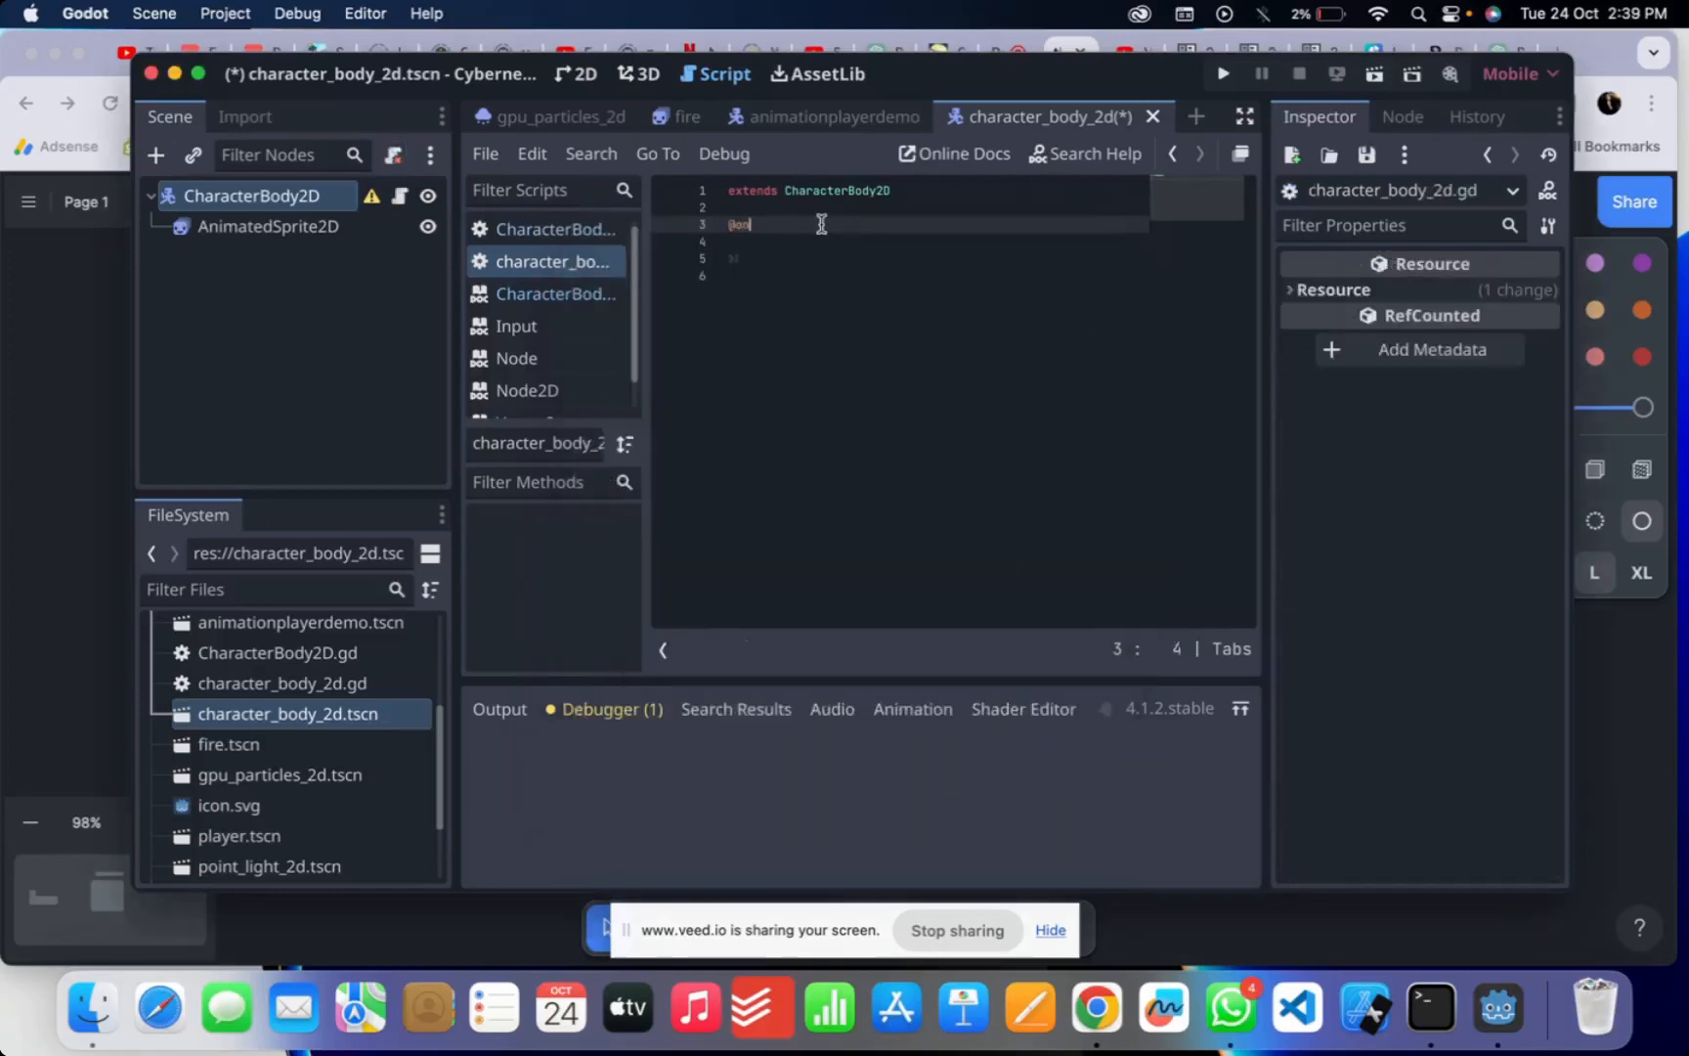
key(Return)
text($)
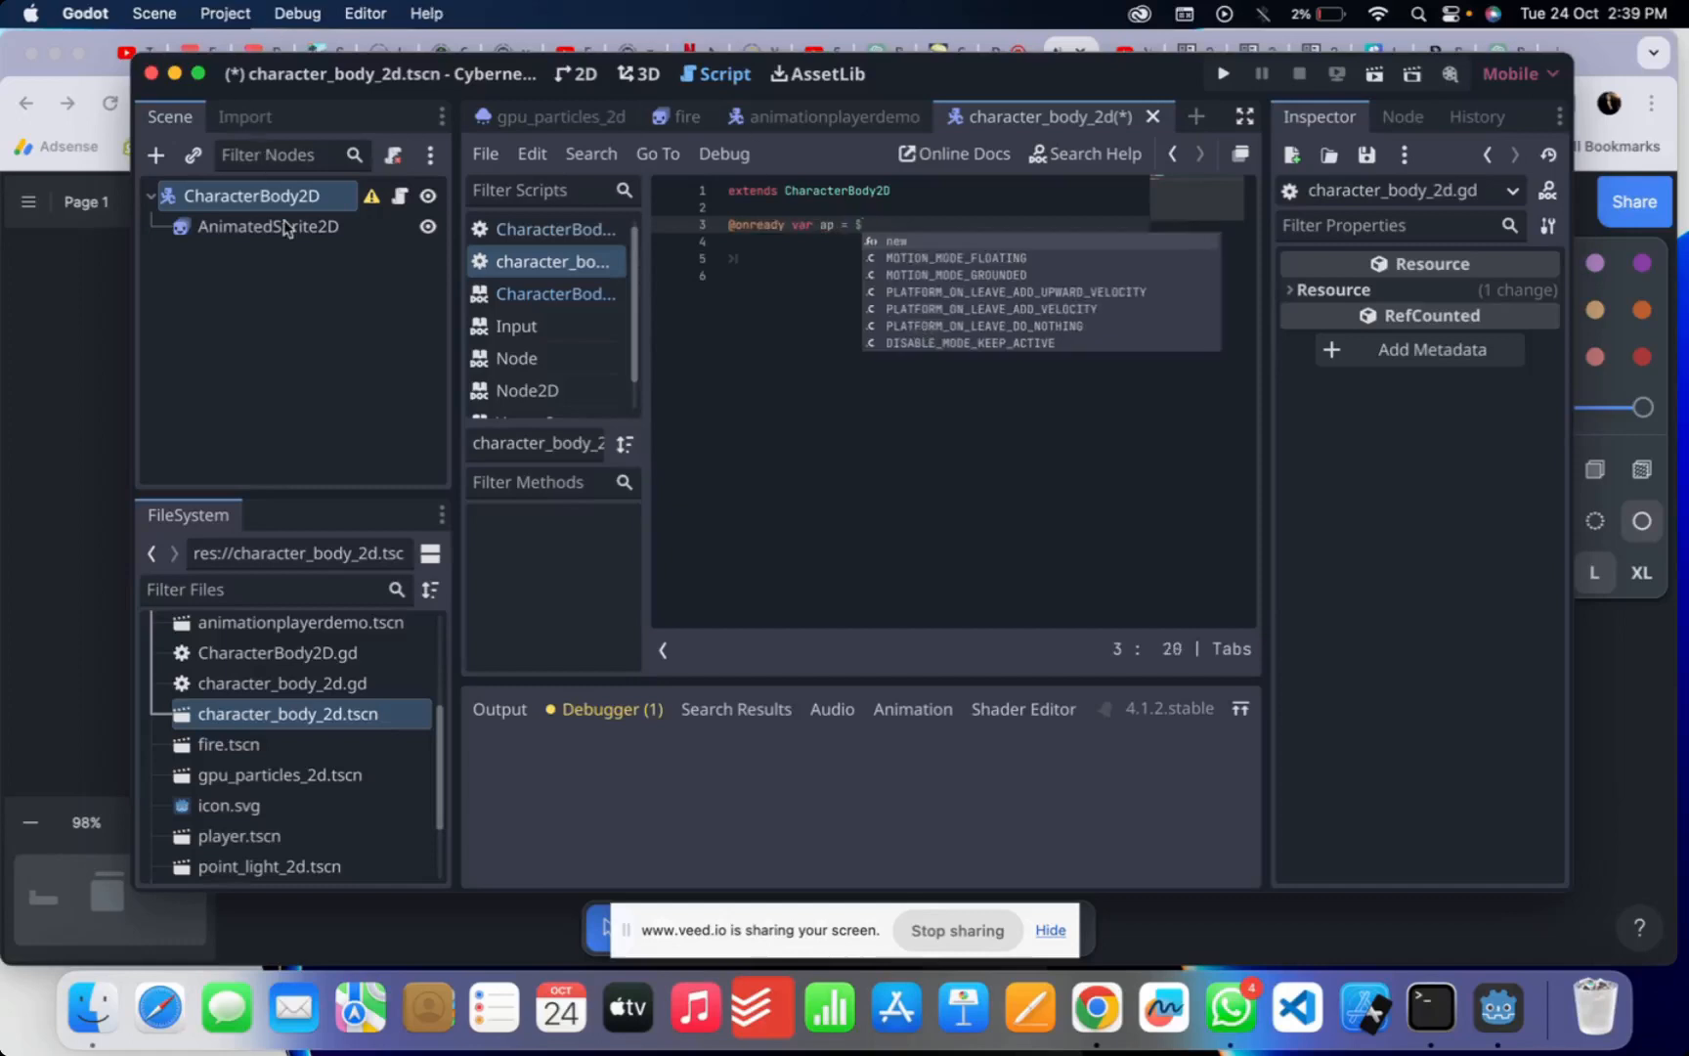
text(Anim)
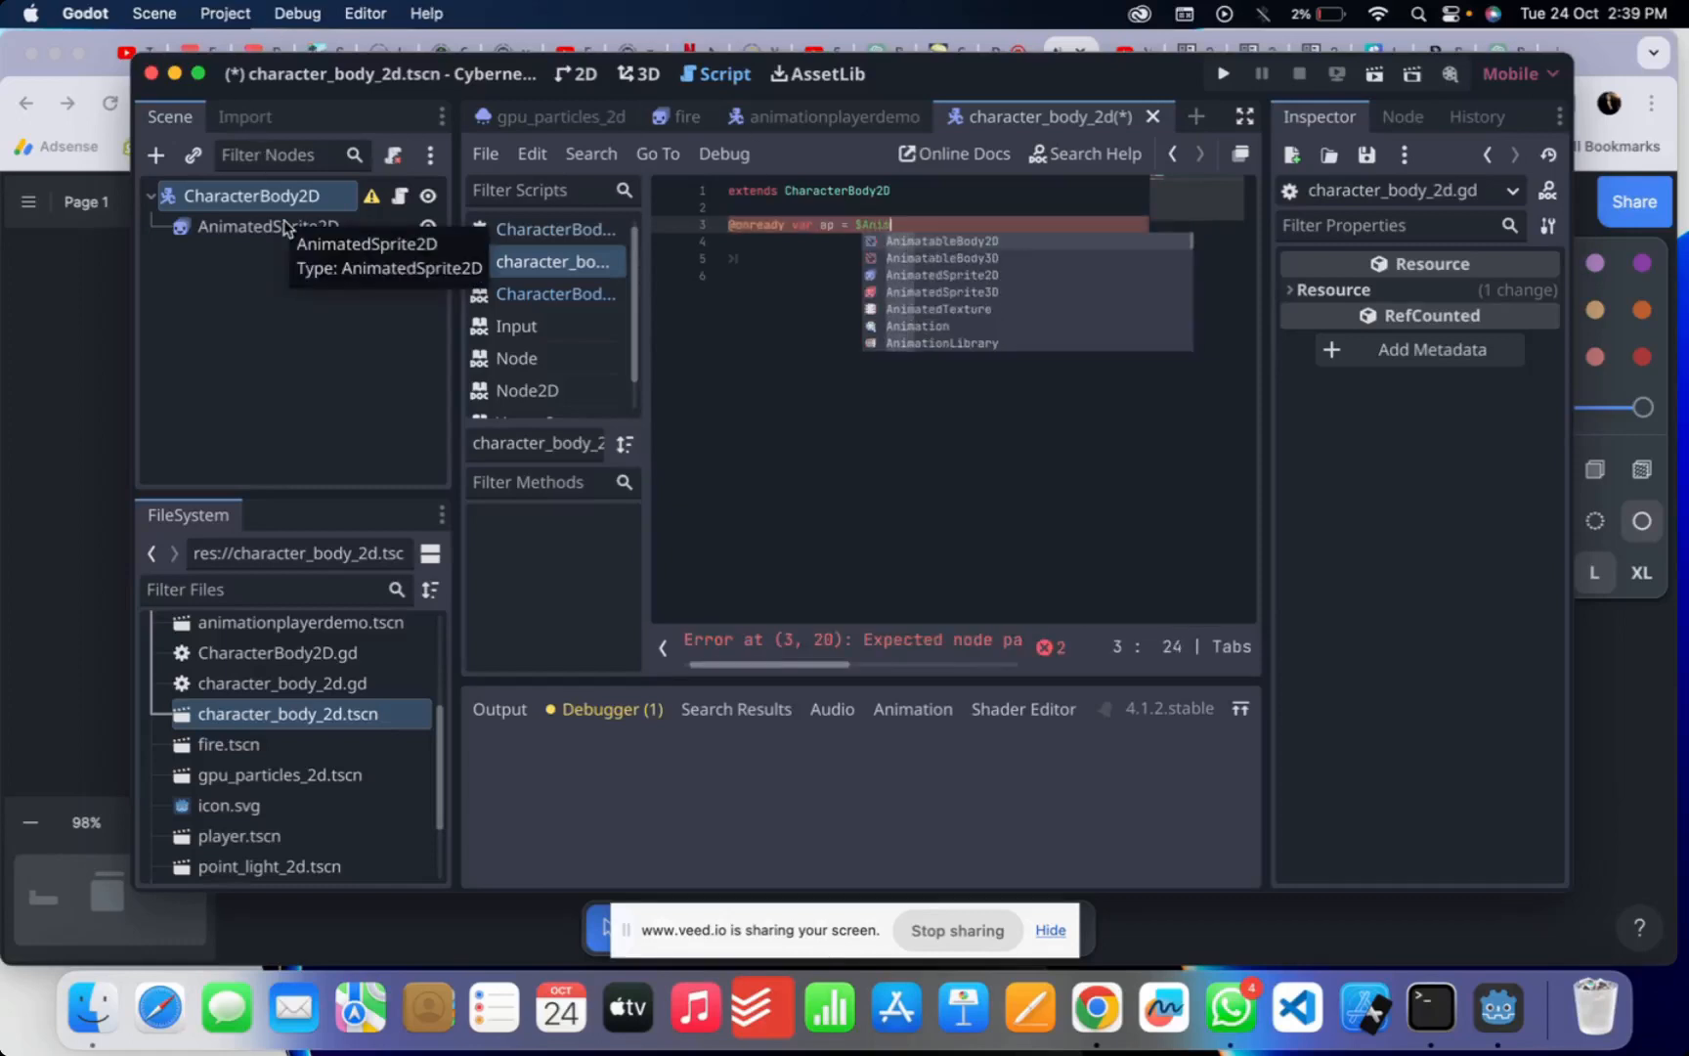
text(atedSprite2D)
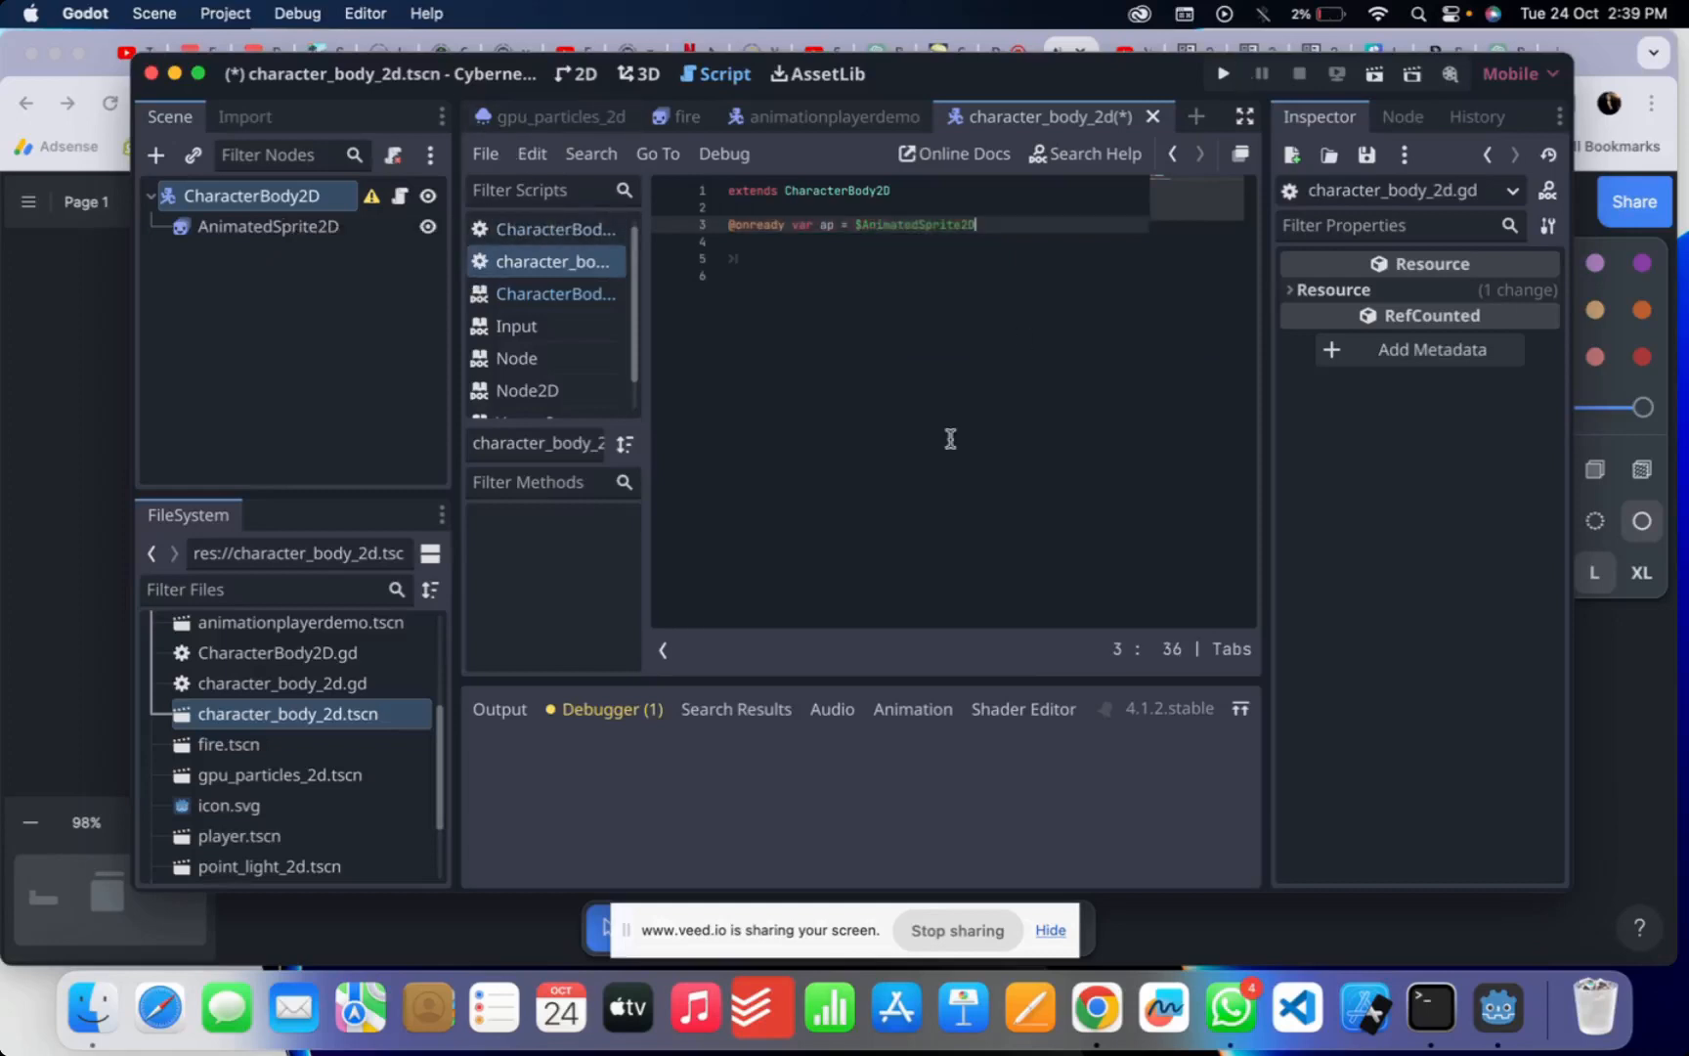
- Add the function header "func _process(delta):" below the ap node reference in the script
key(Return)
key(Return)
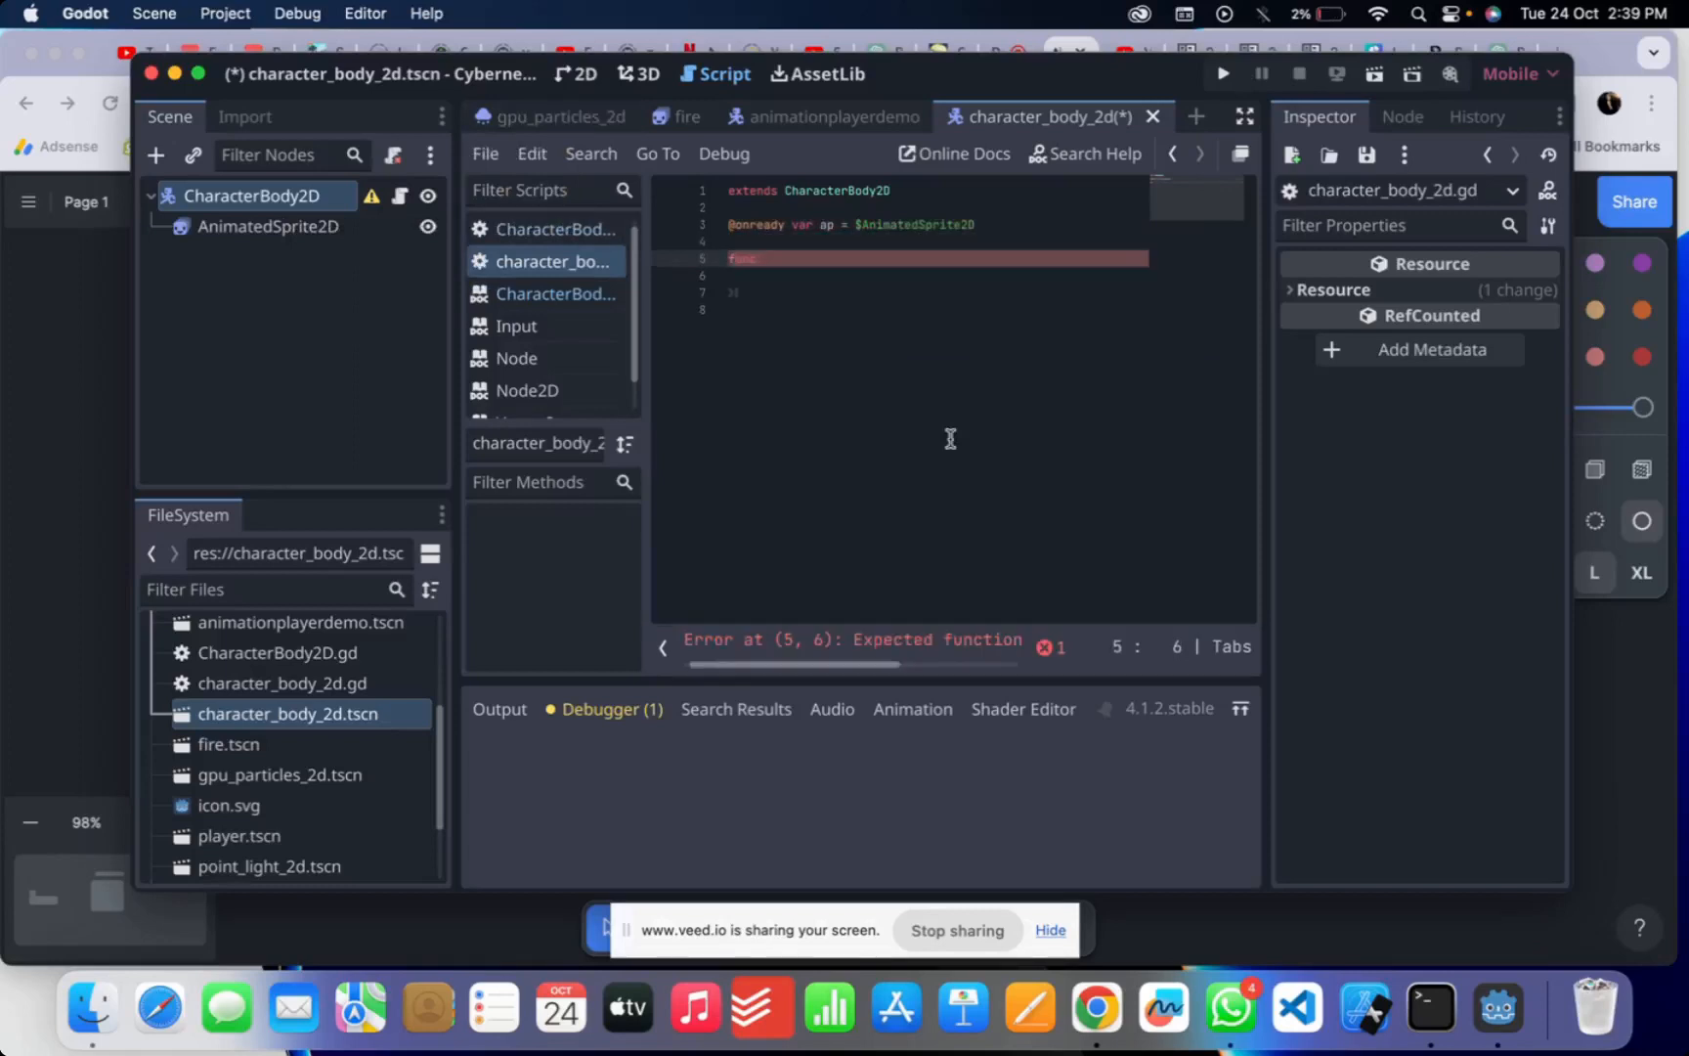
text(_process(delta):)
key(Return)
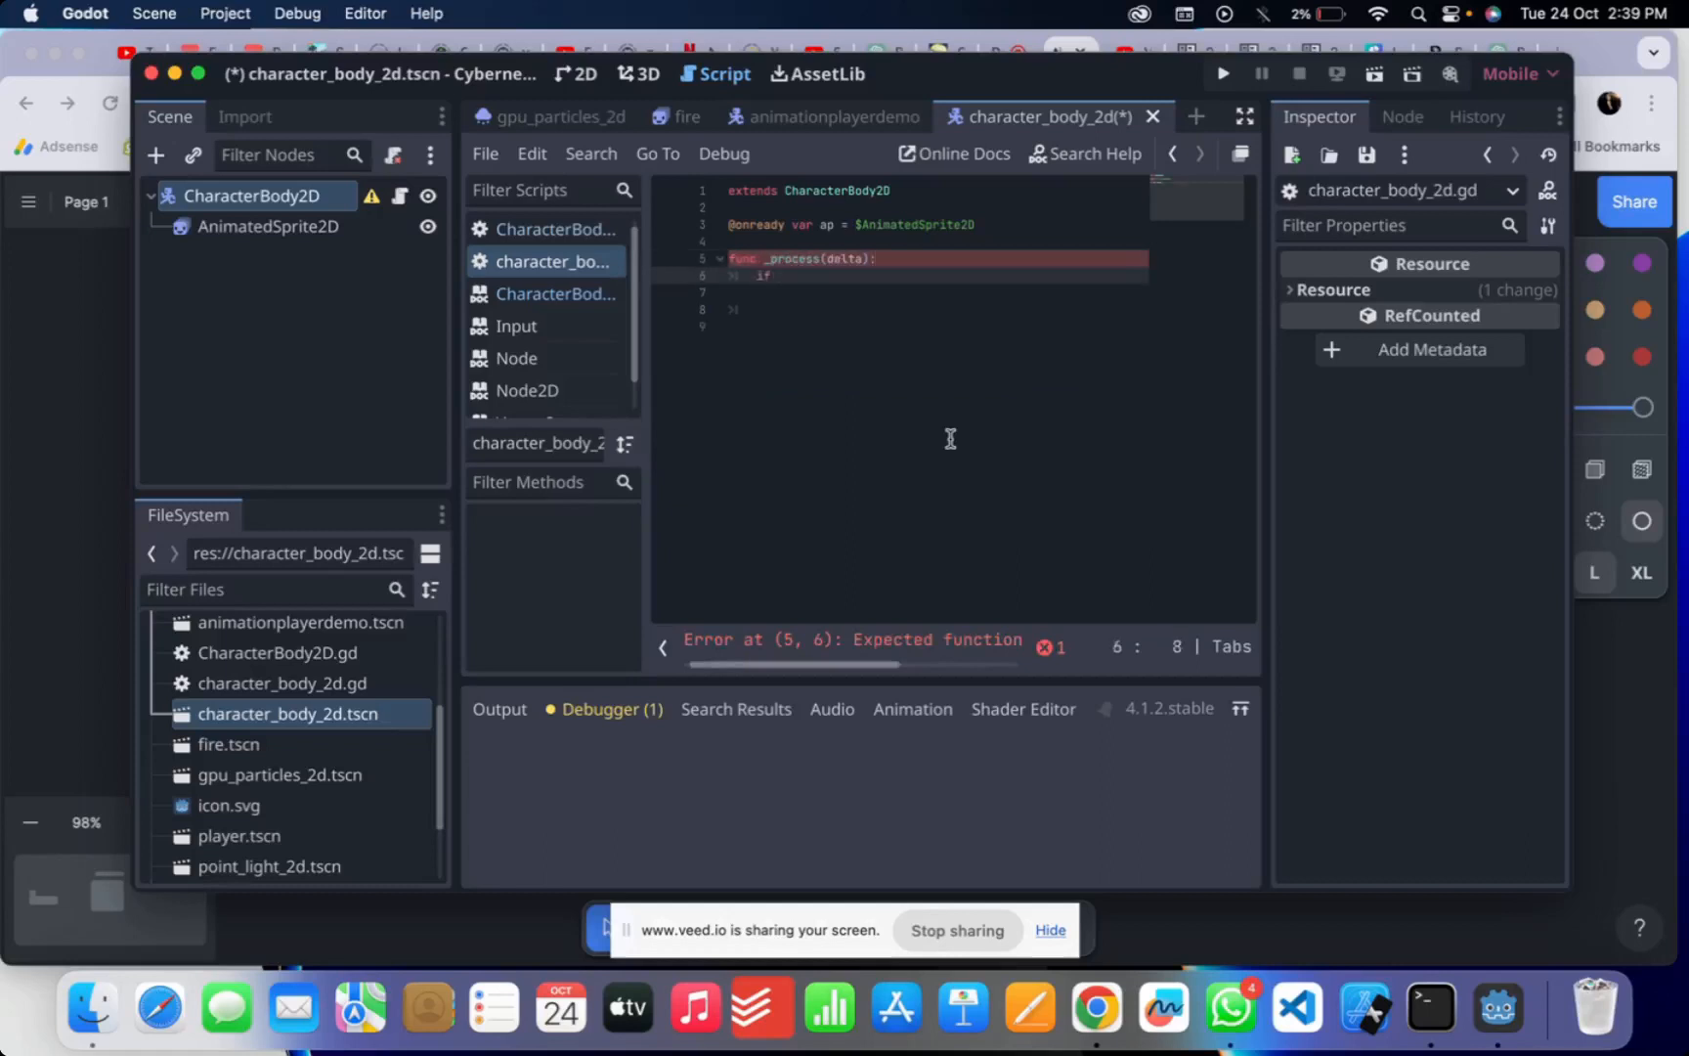
- Inside _process, add the condition "if Input.is_action_pressed("ui_up"):"
text(if Input)
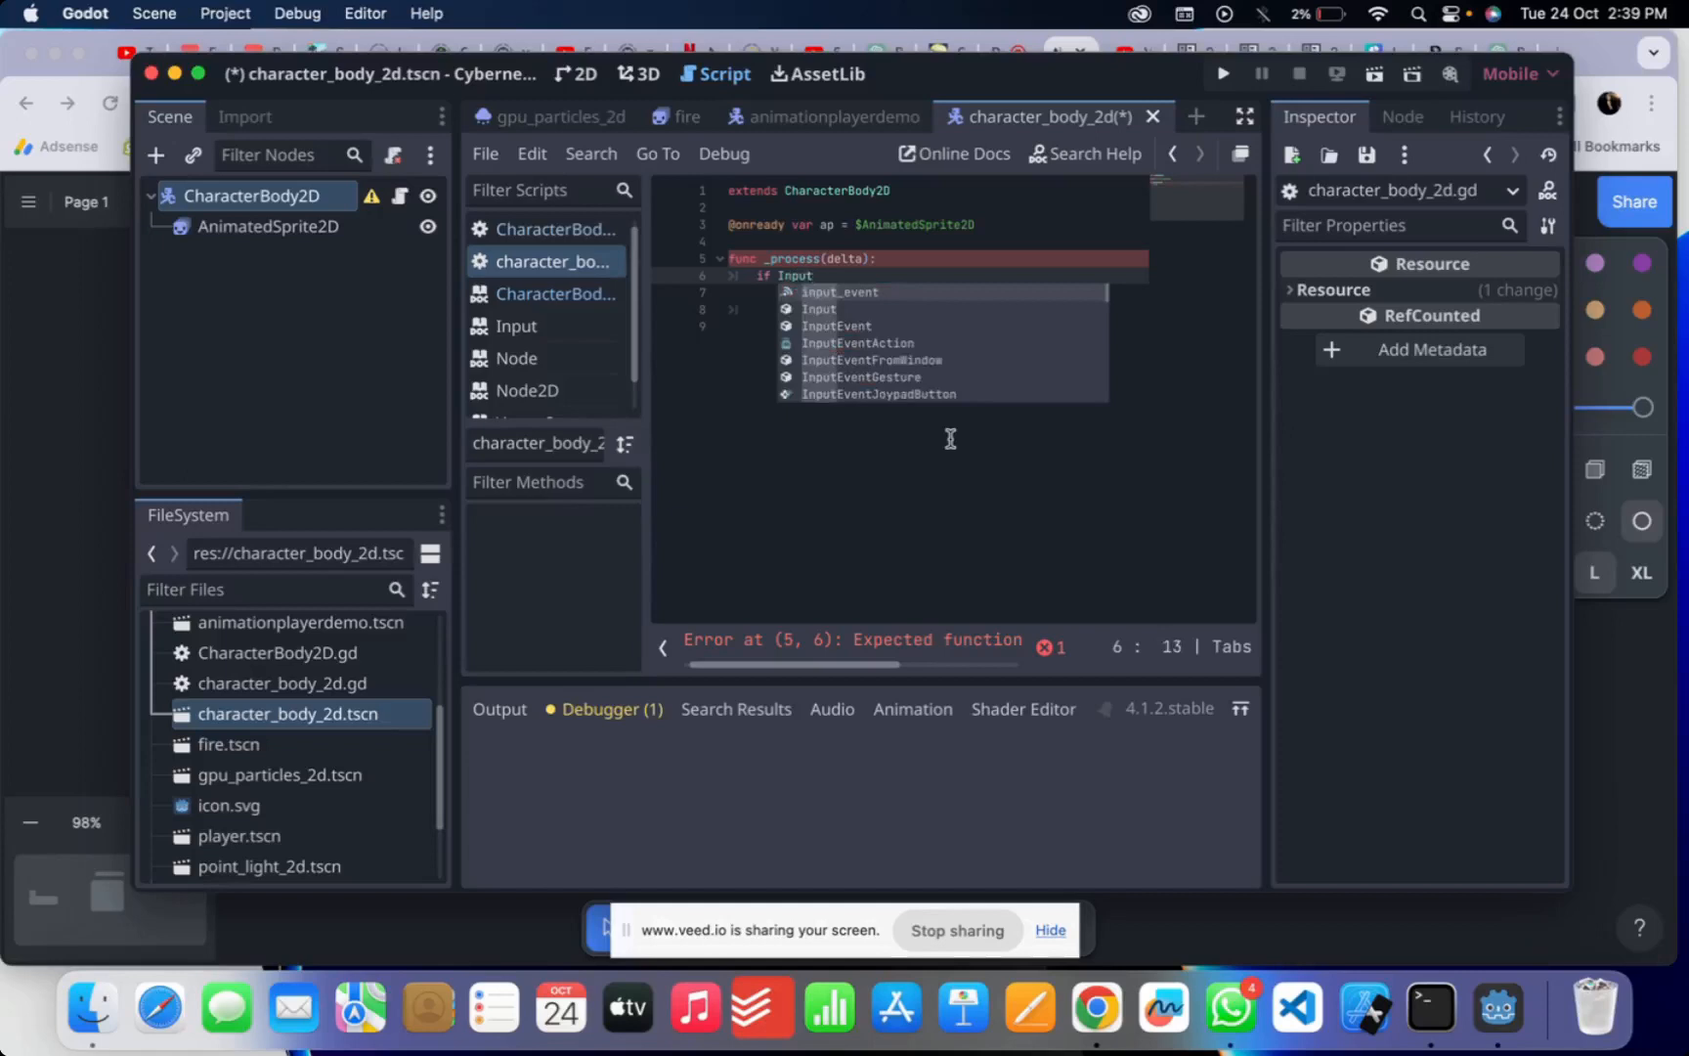
text(.is)
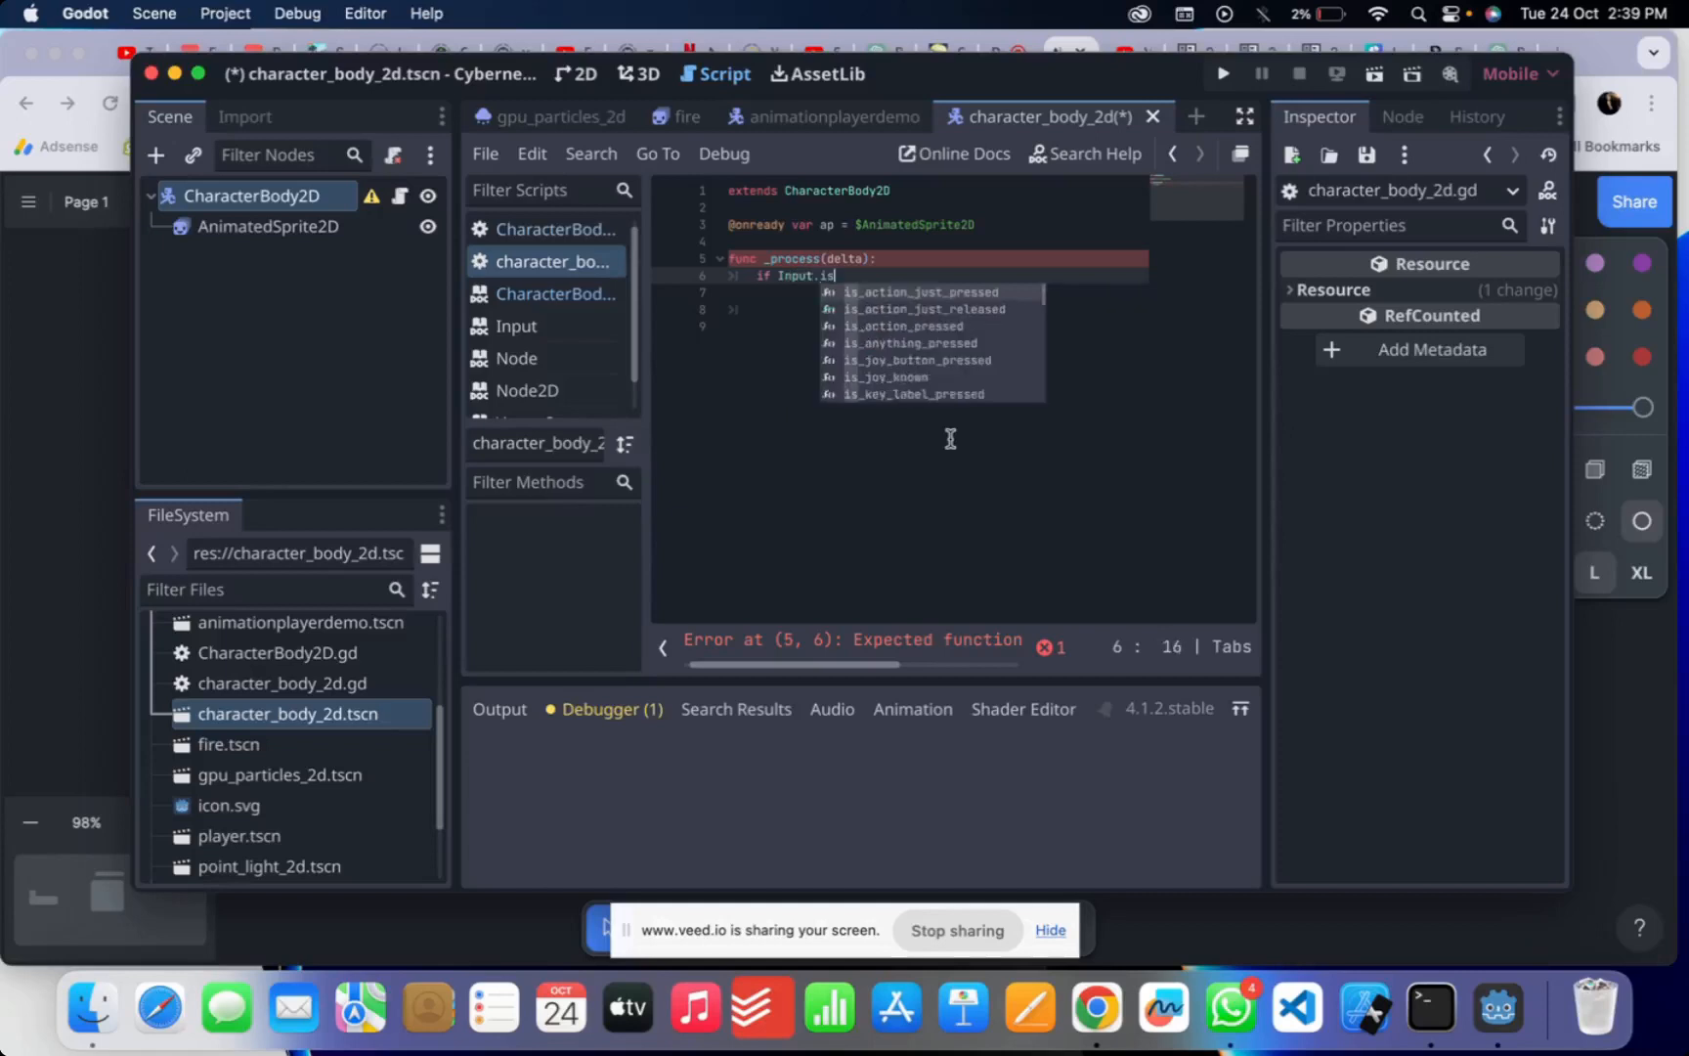
key(Down)
key(Down)
key(Return)
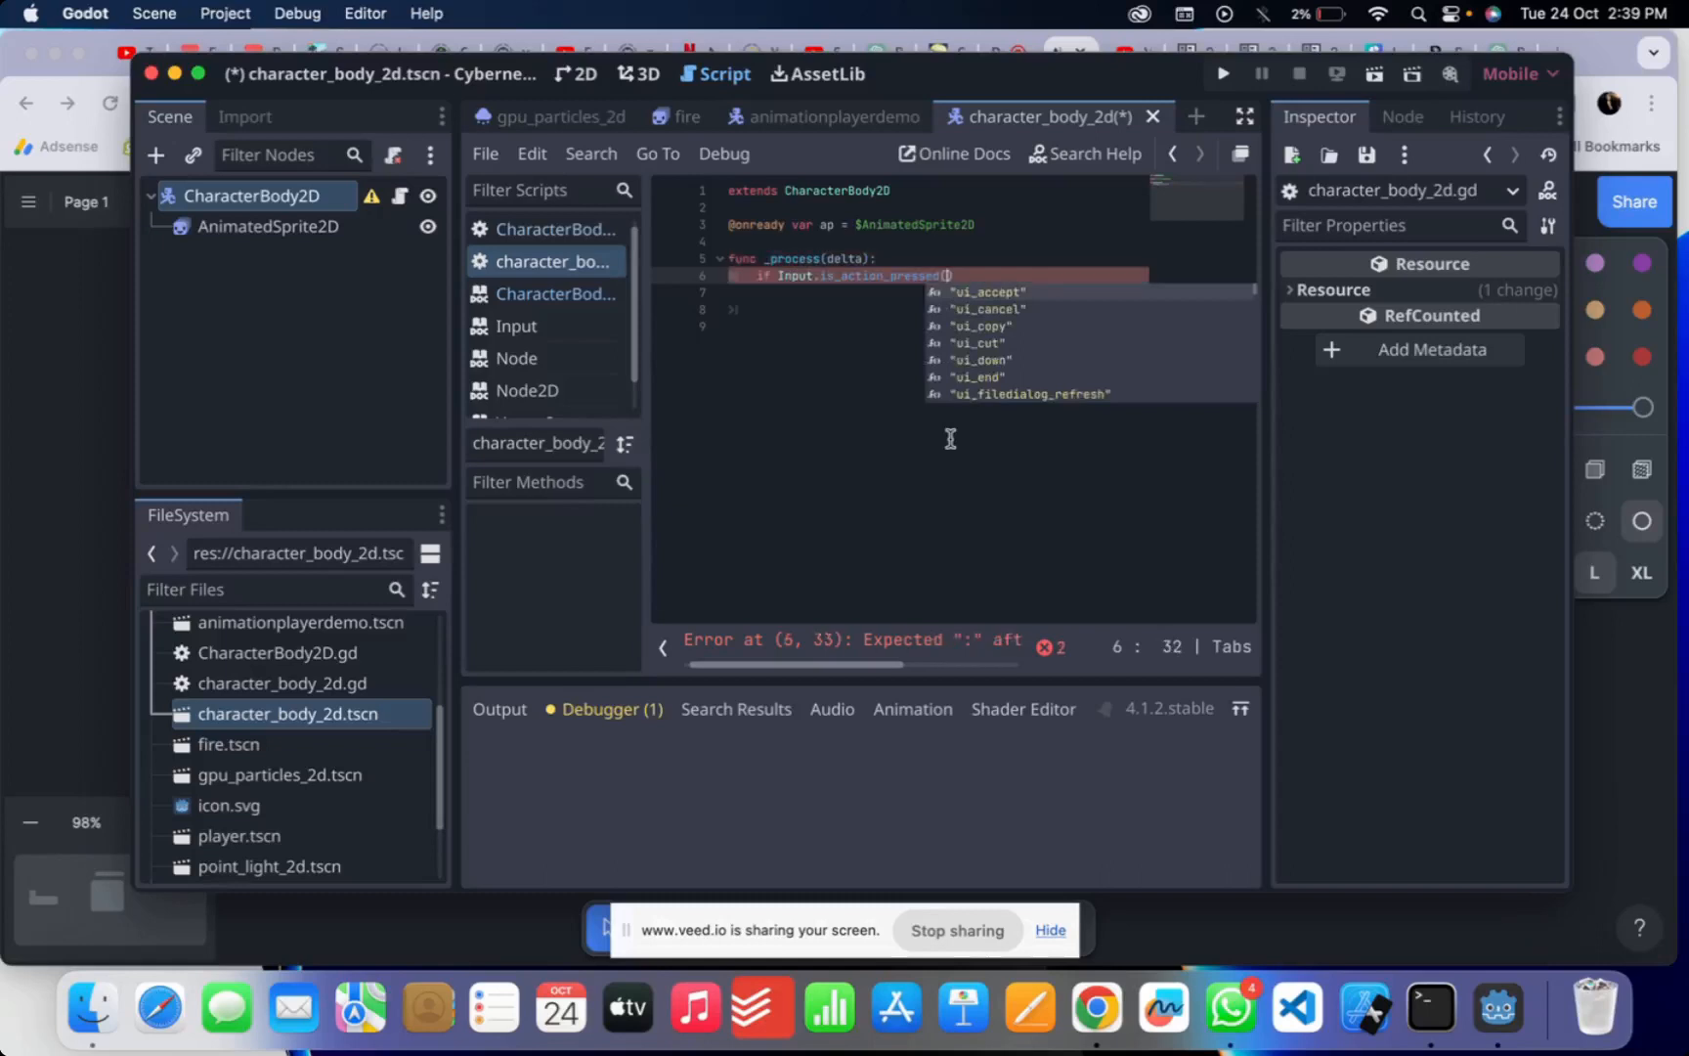
key(Down)
key(Down)
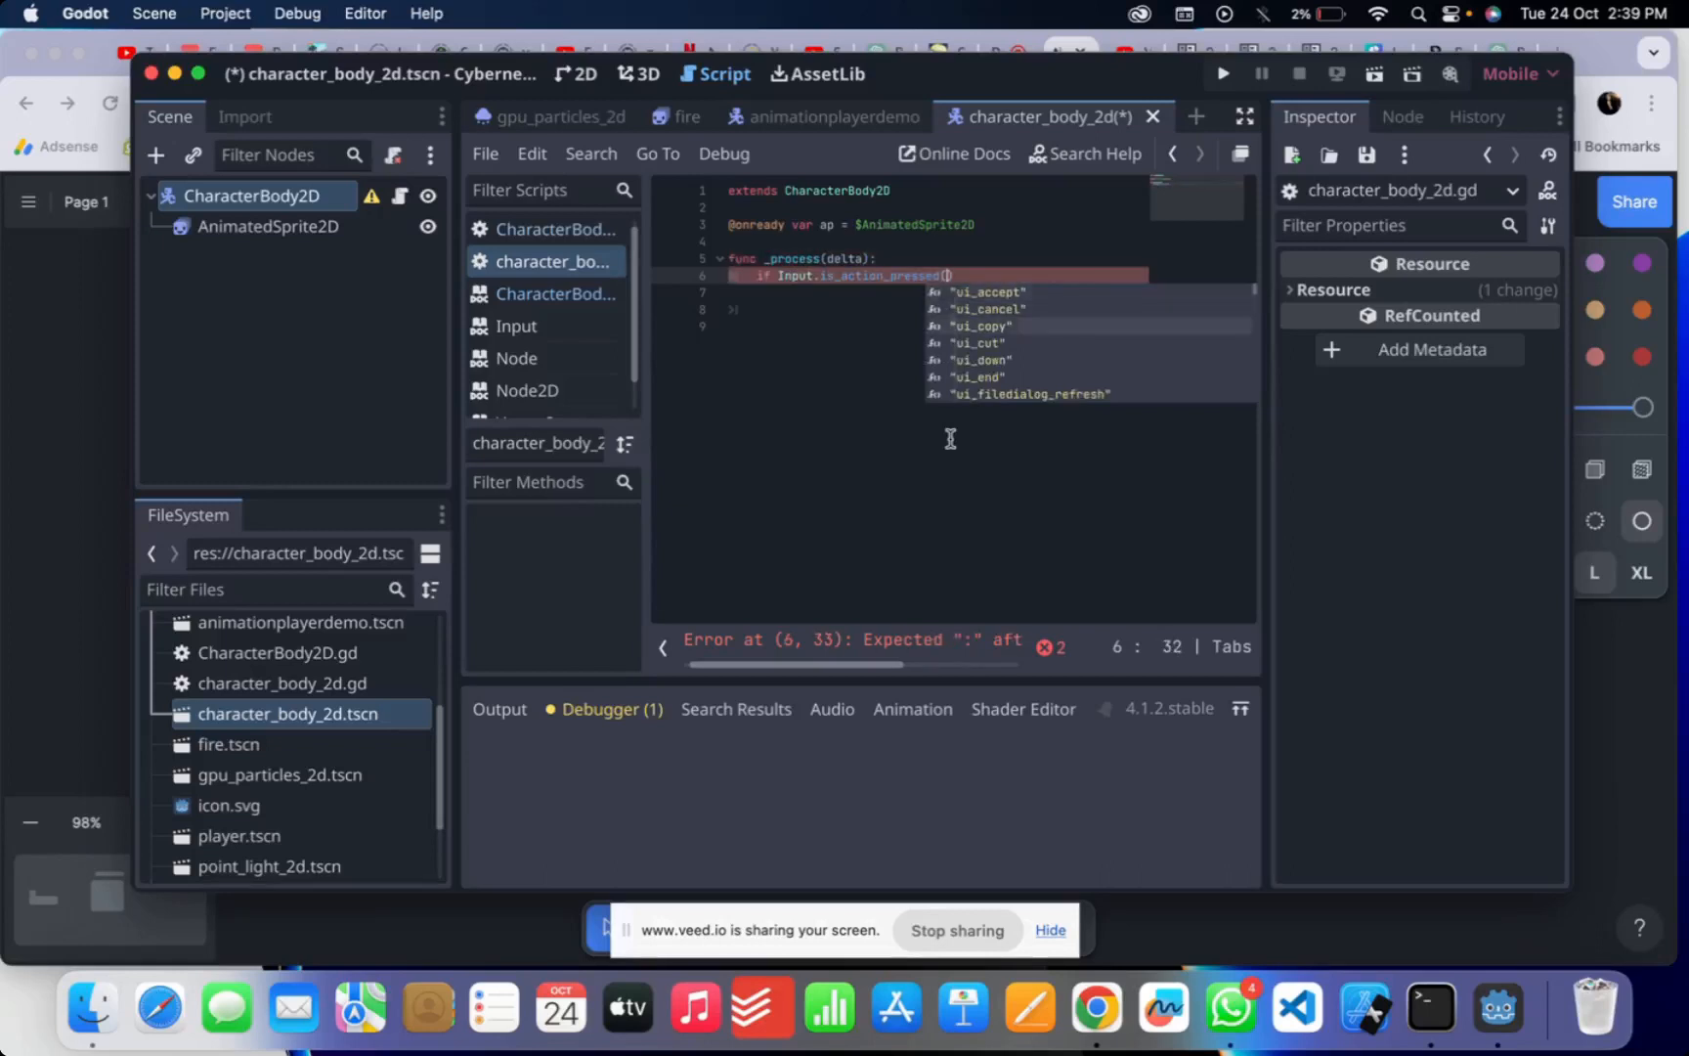
text("ui)
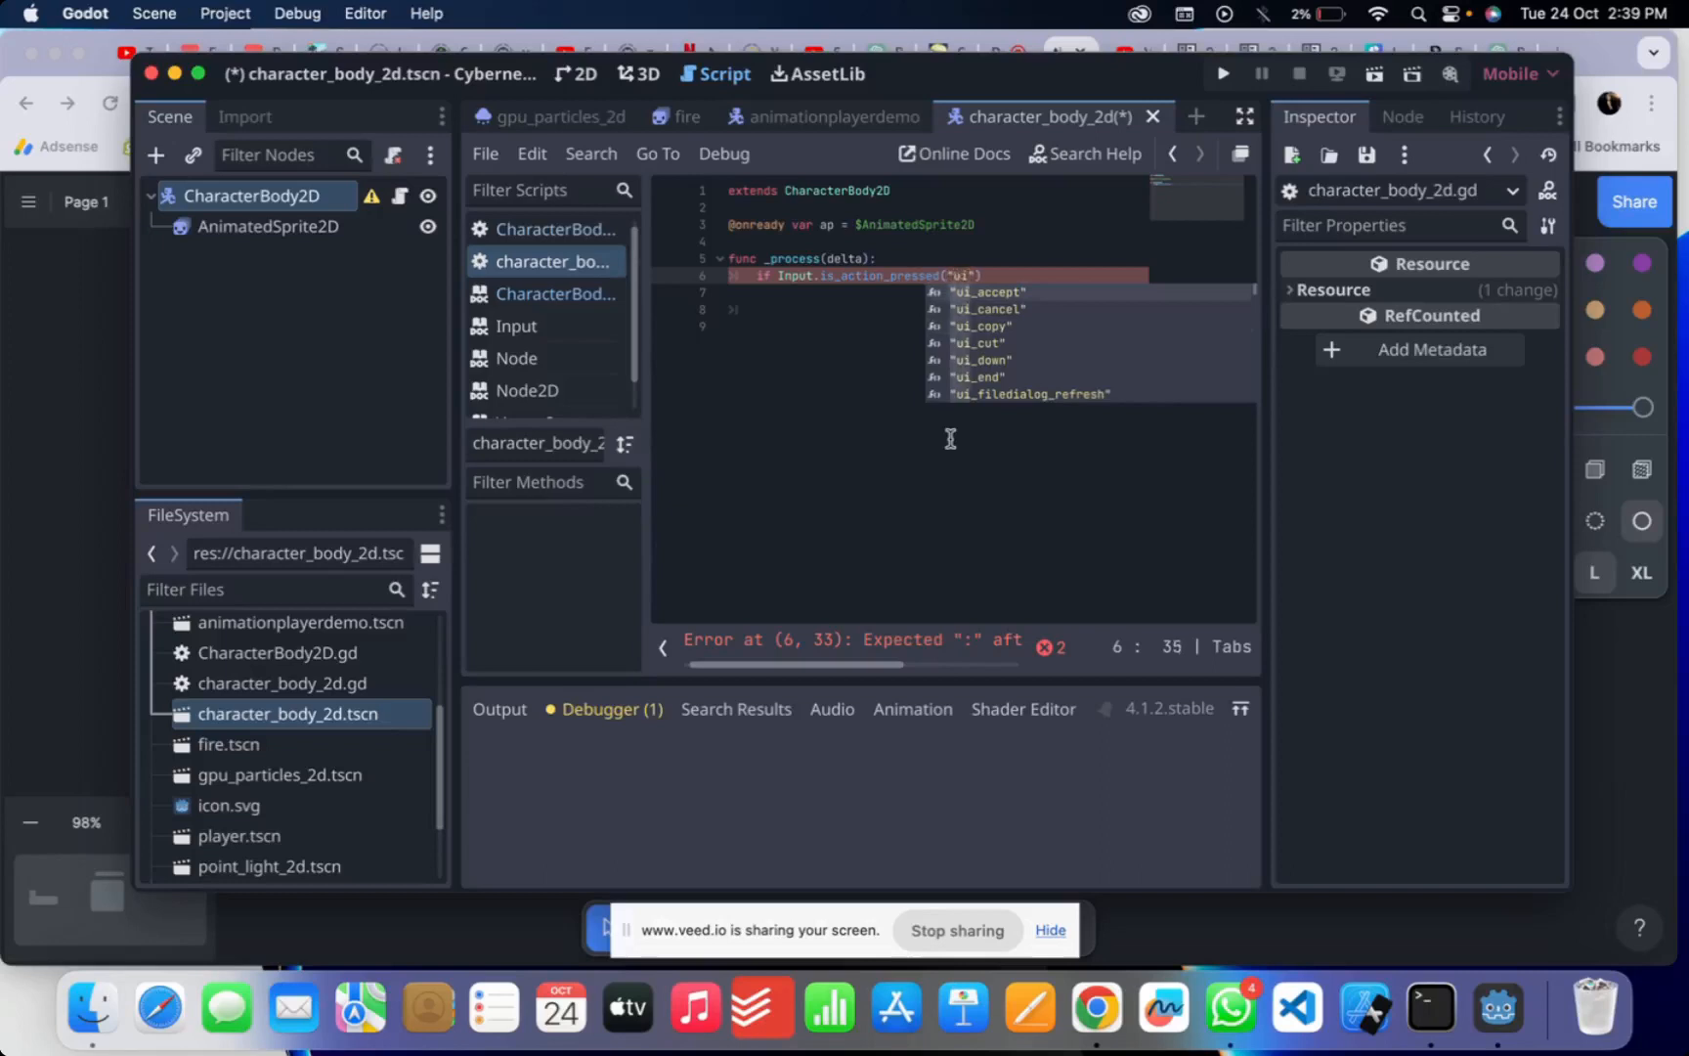
text(_u)
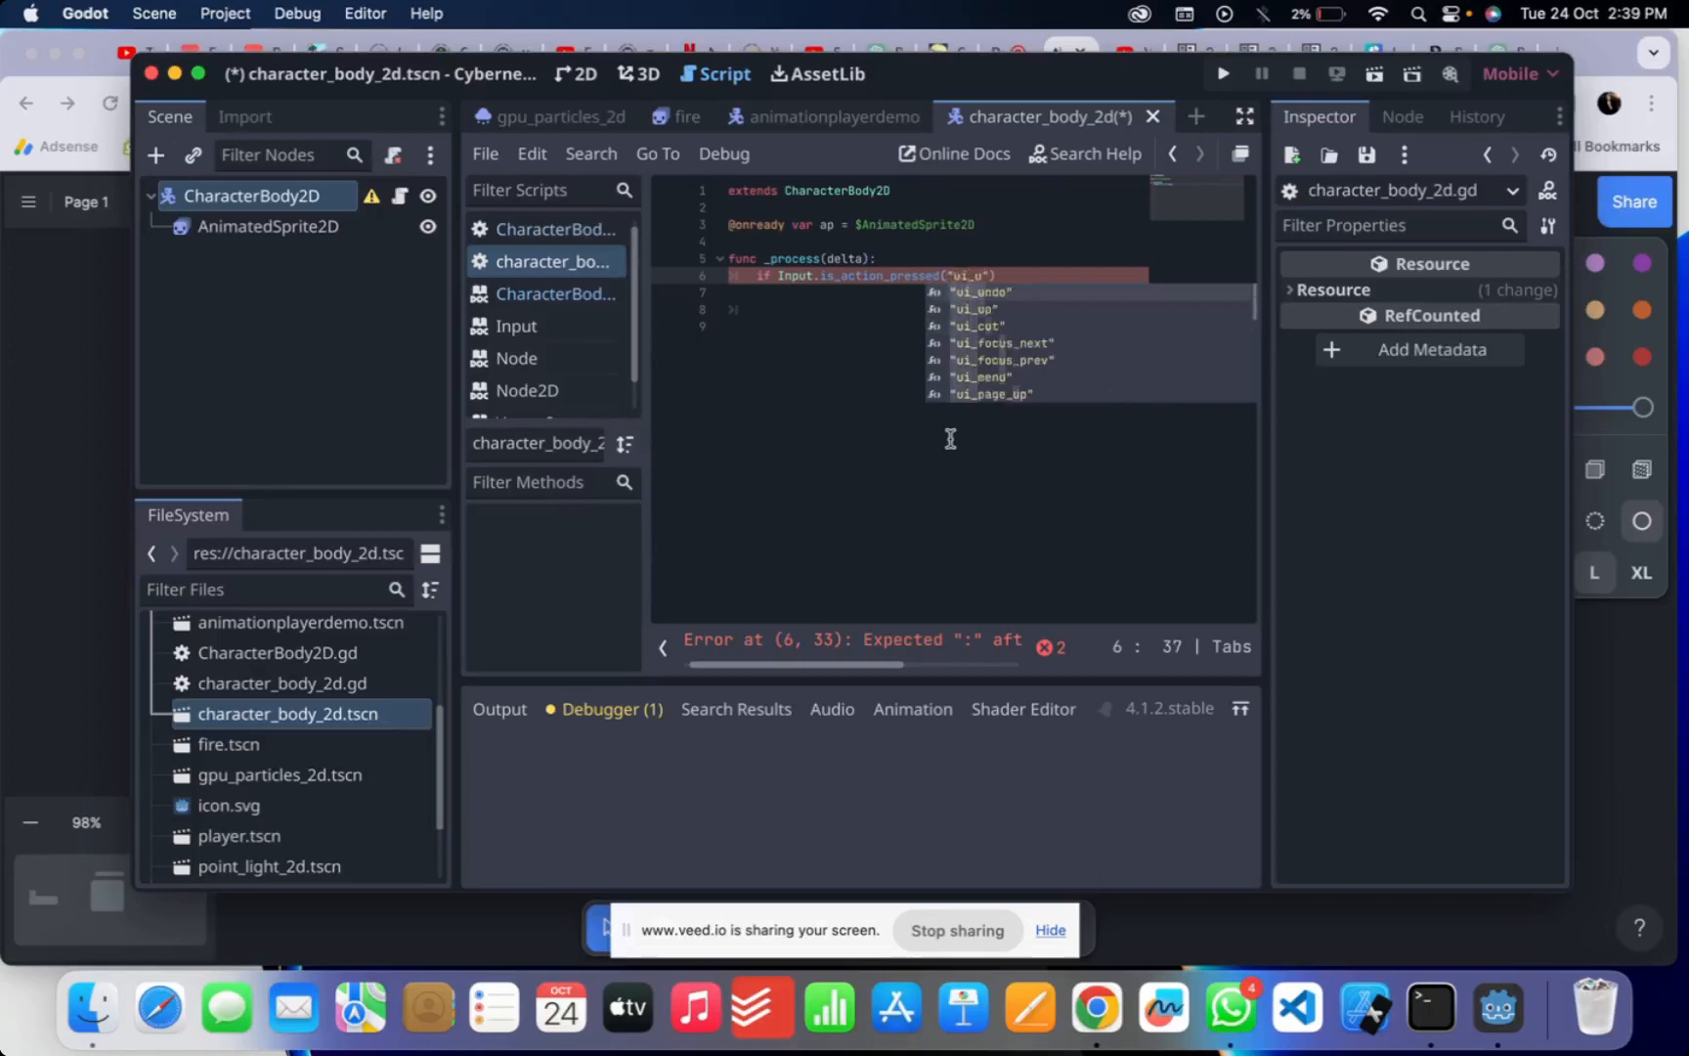
key(Down)
key(Return)
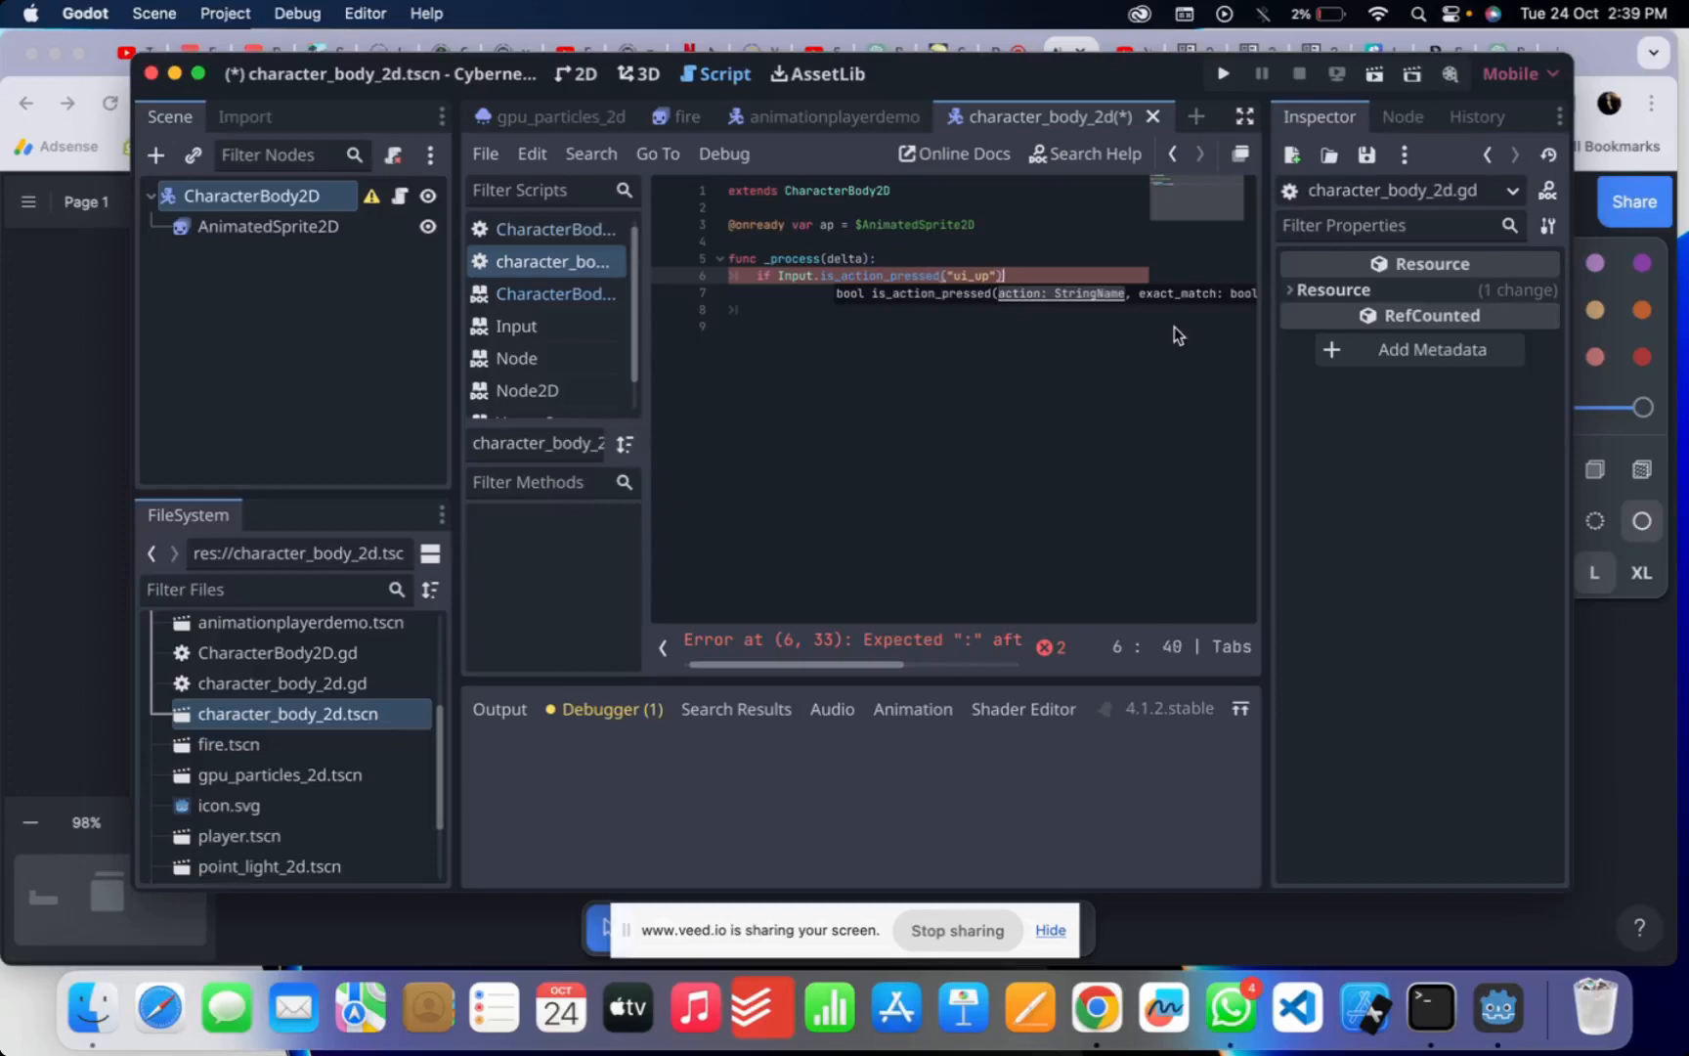
text(:)
key(Return)
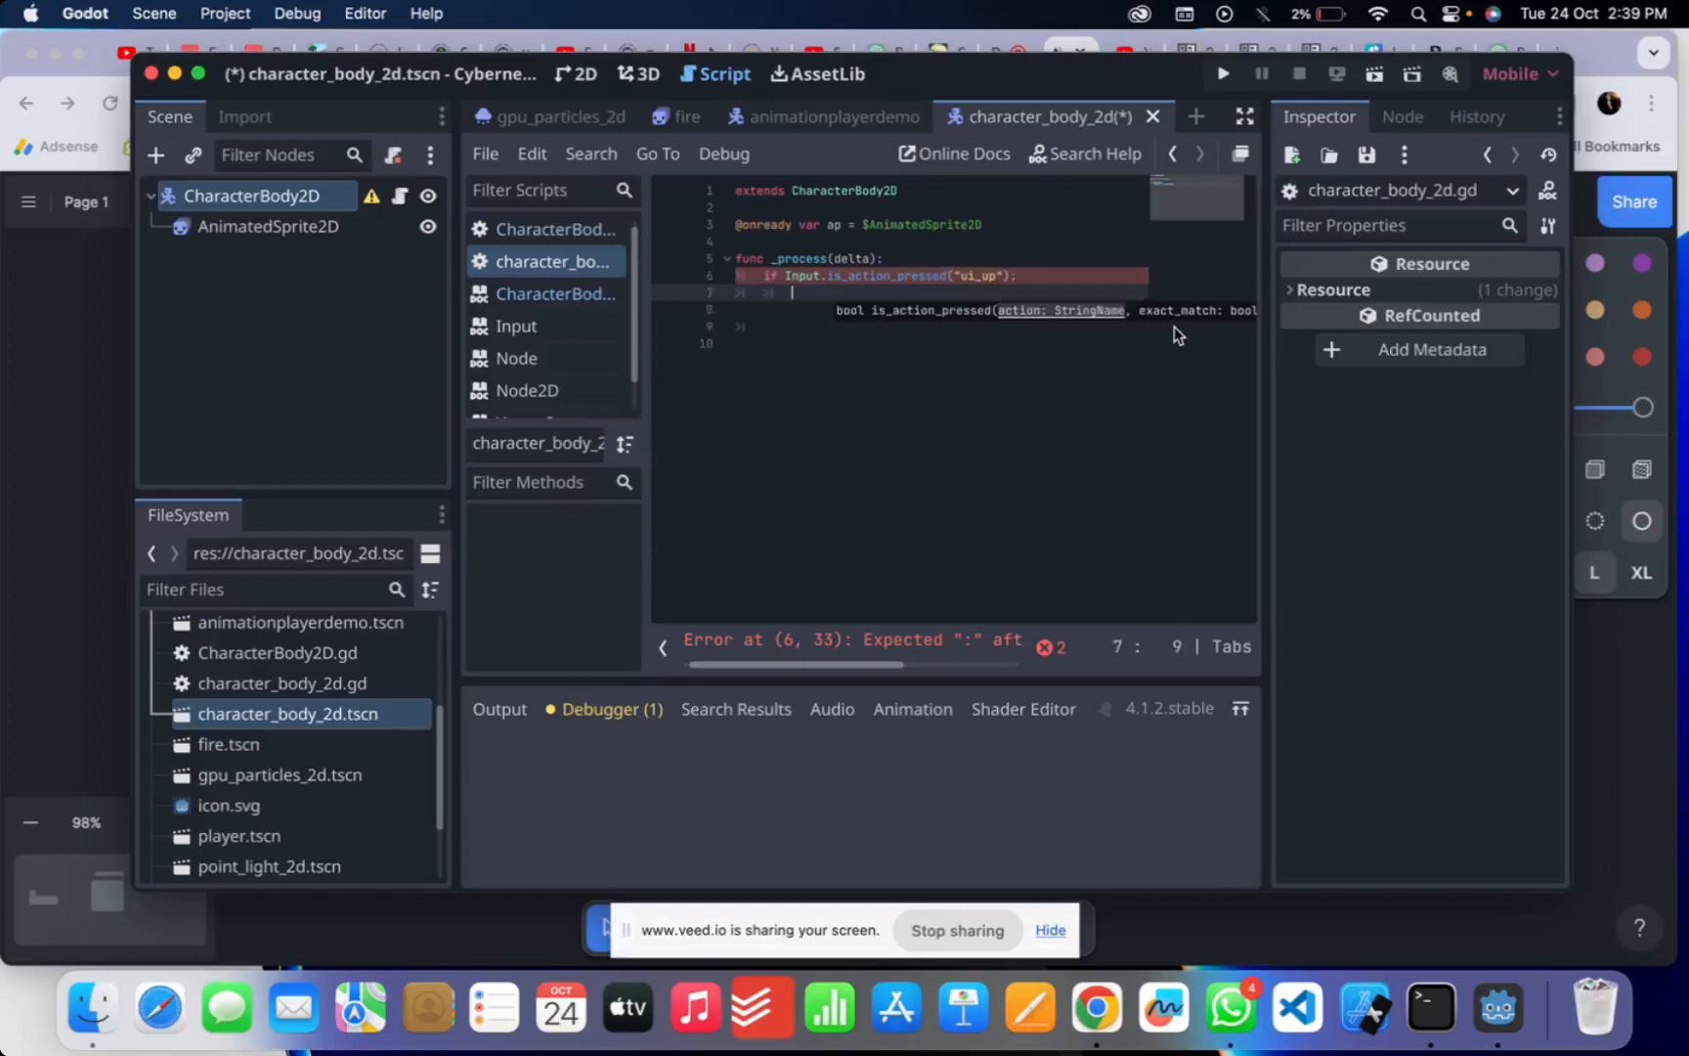
- Make the ui_up branch play the jump animation with ap.play("jump")
text(ap.)
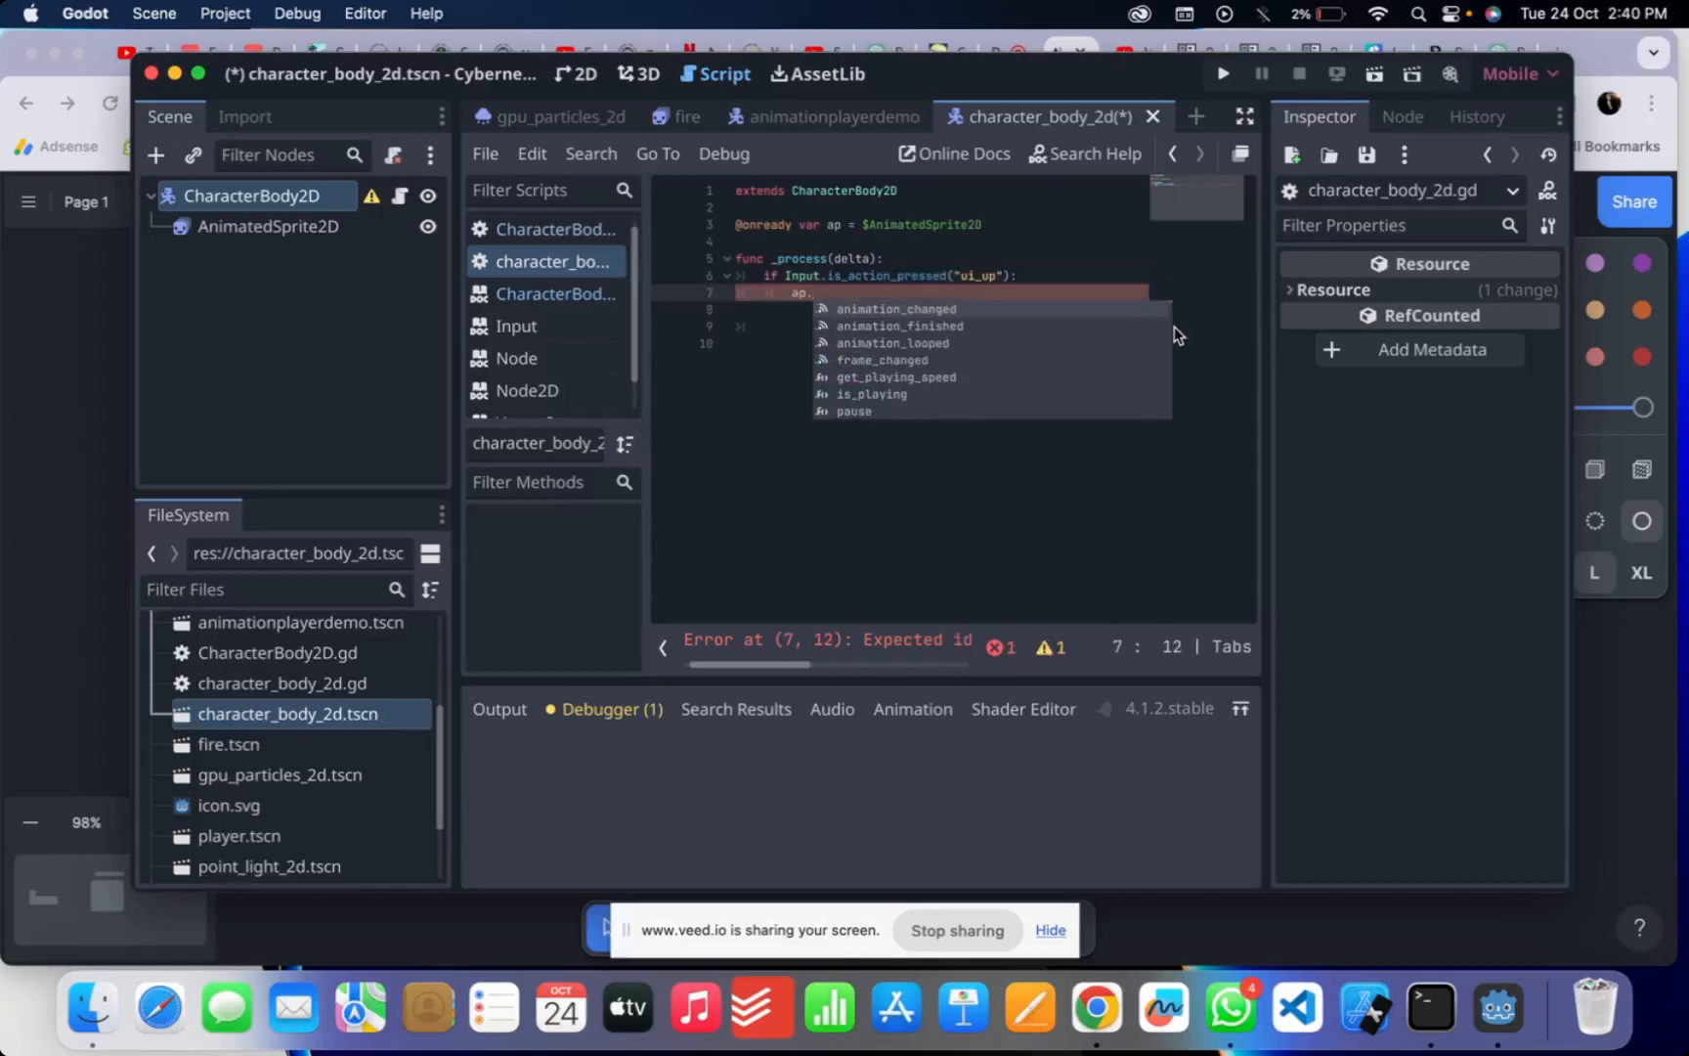
text(pla)
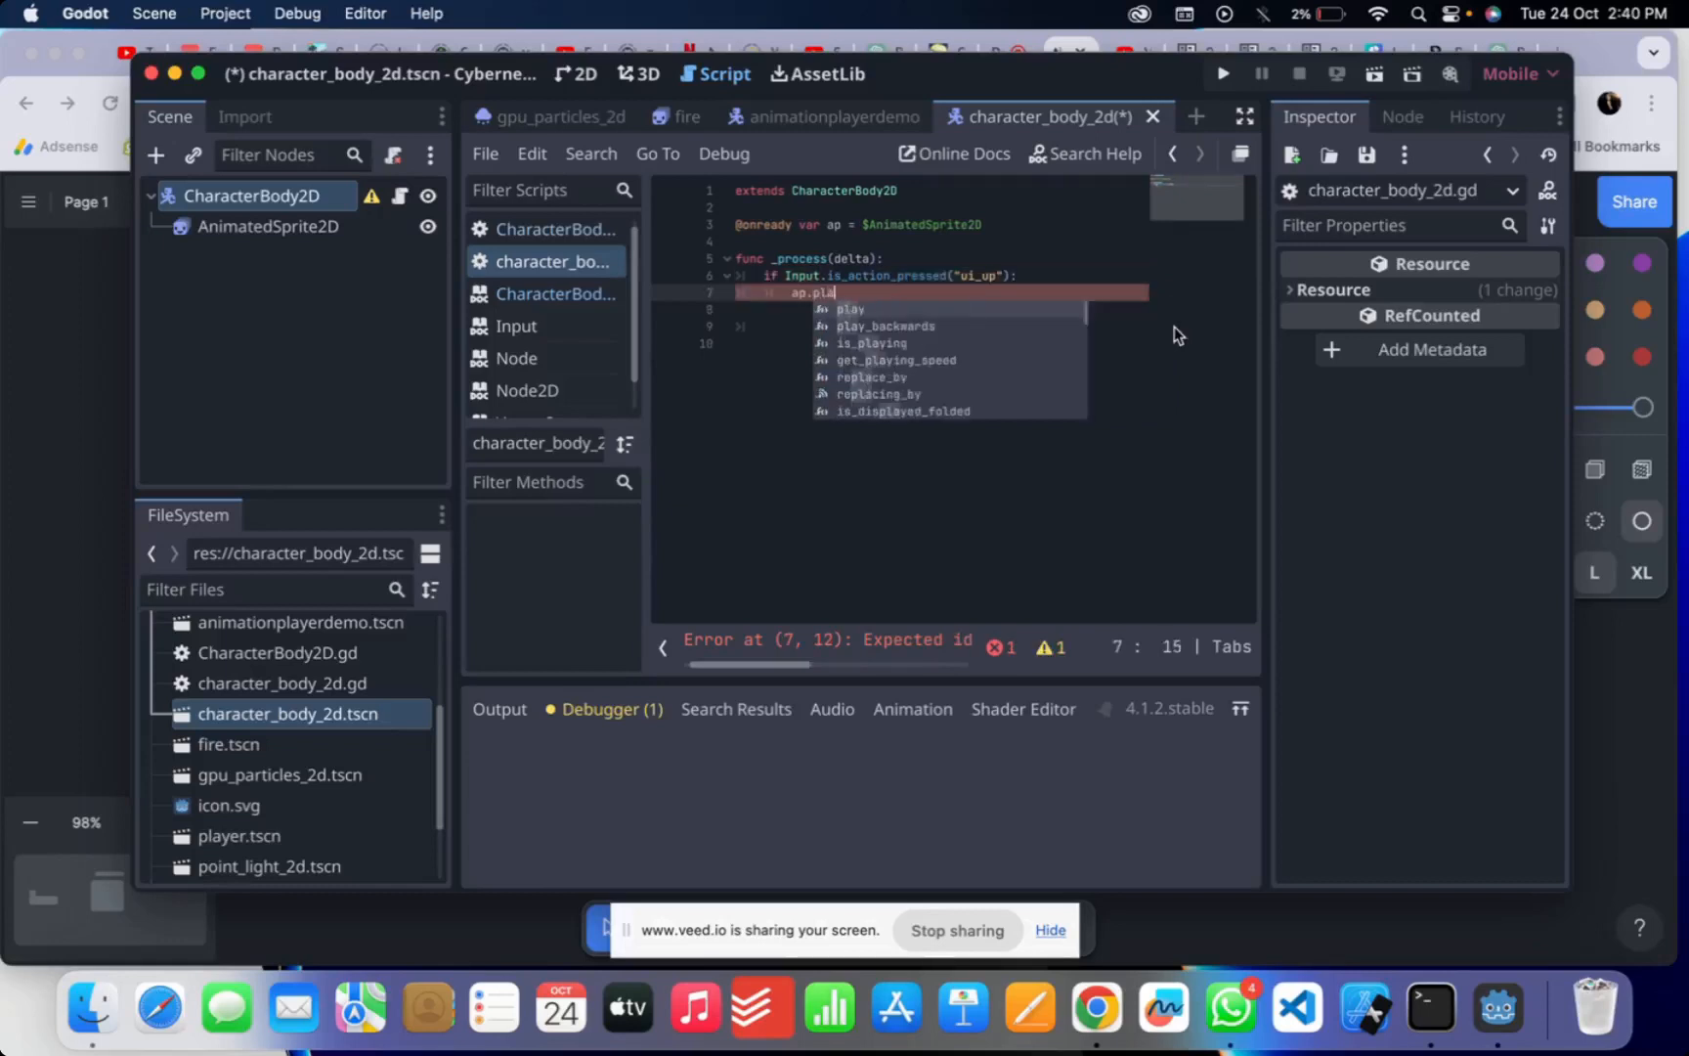
key(Return)
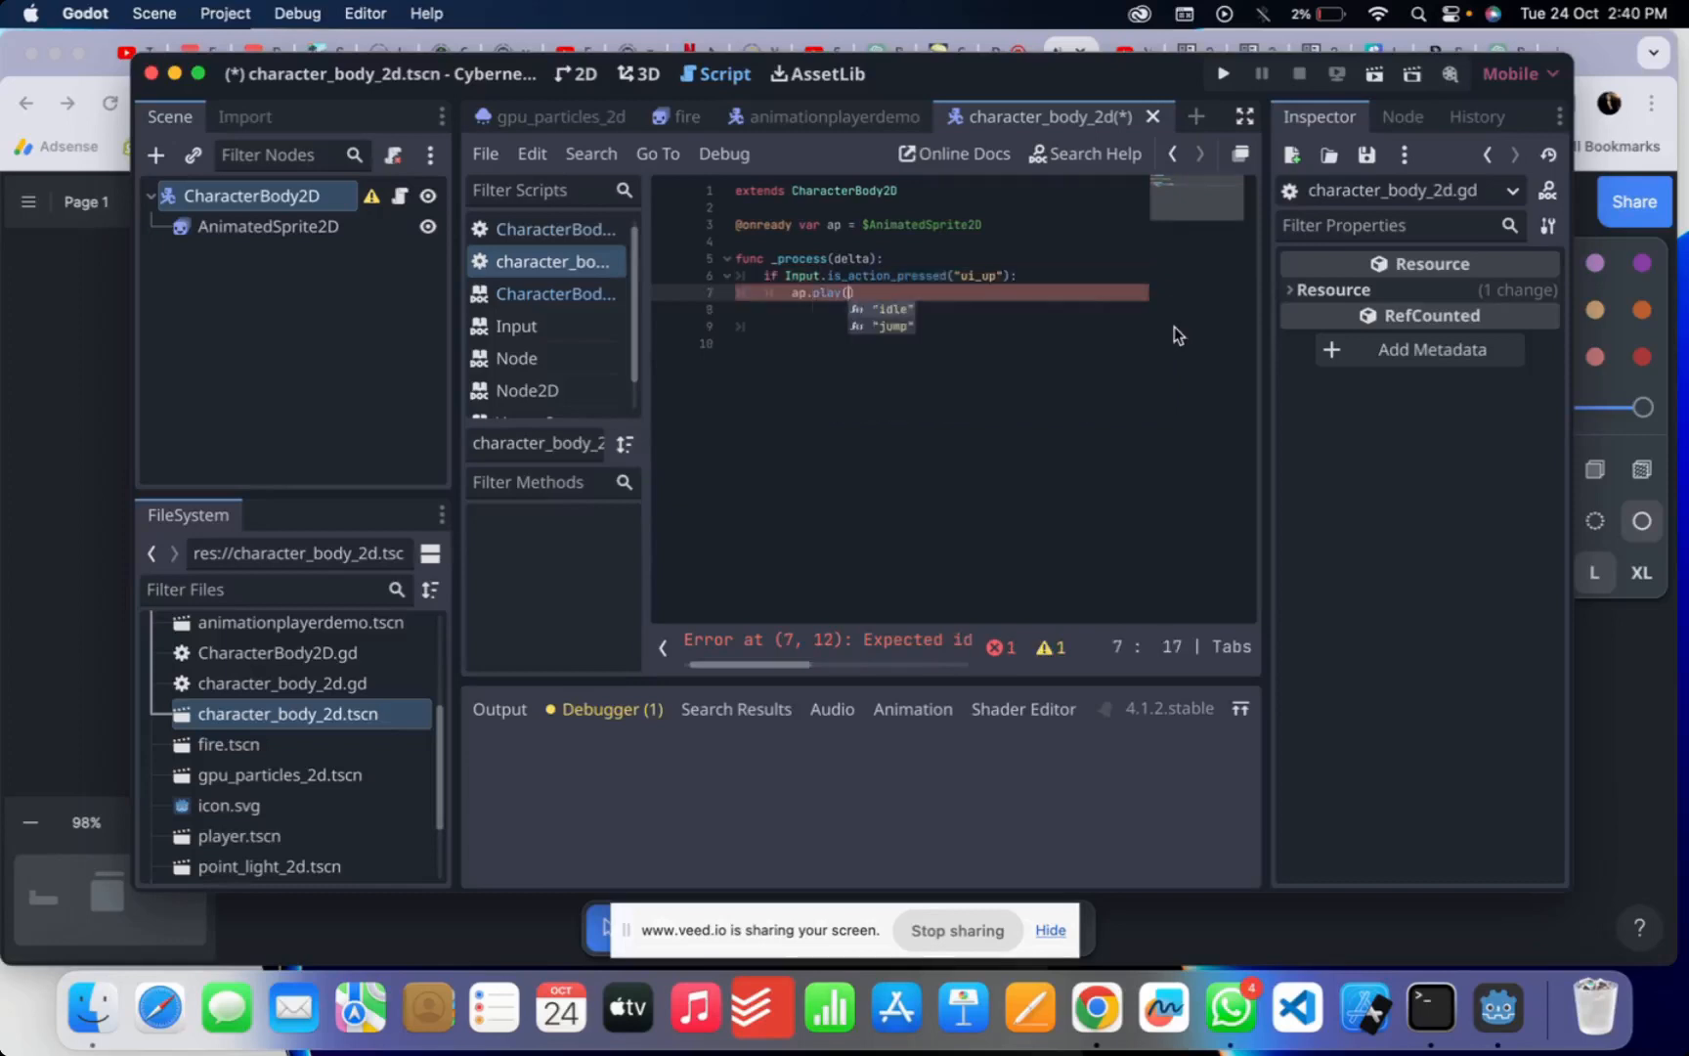
key(Down)
key(Return)
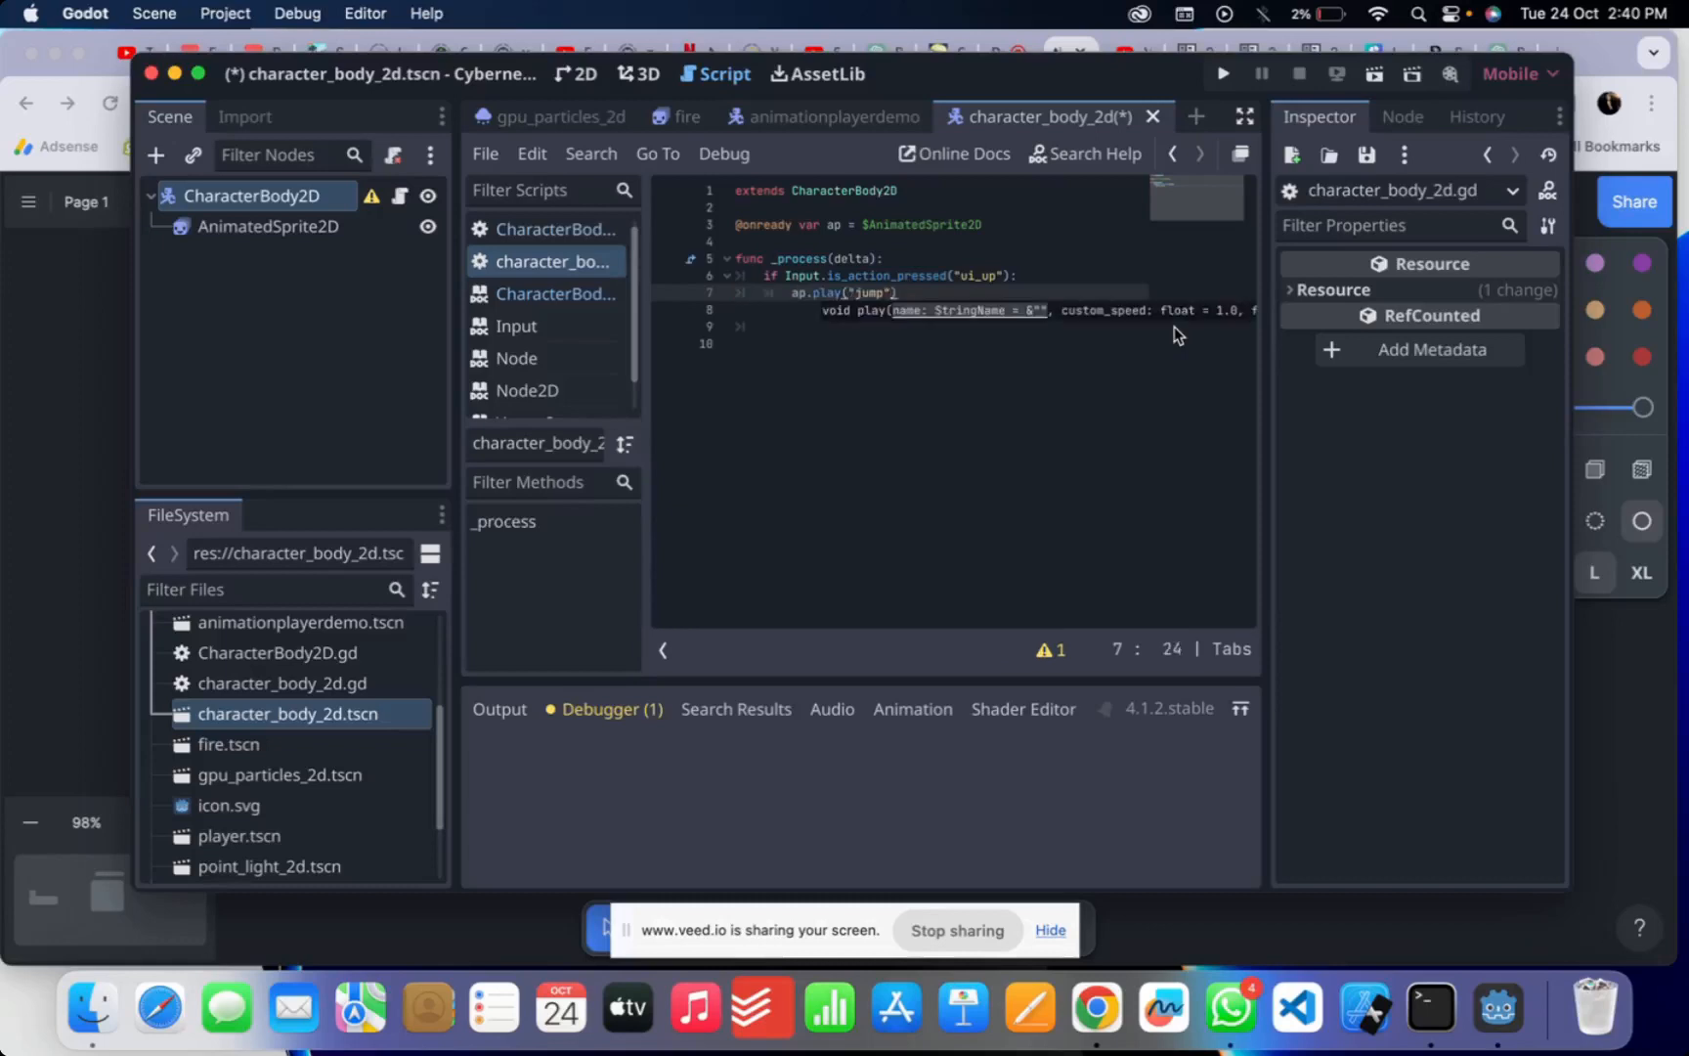
- Add an else branch that stops the animation with ap.stop()
key(Return)
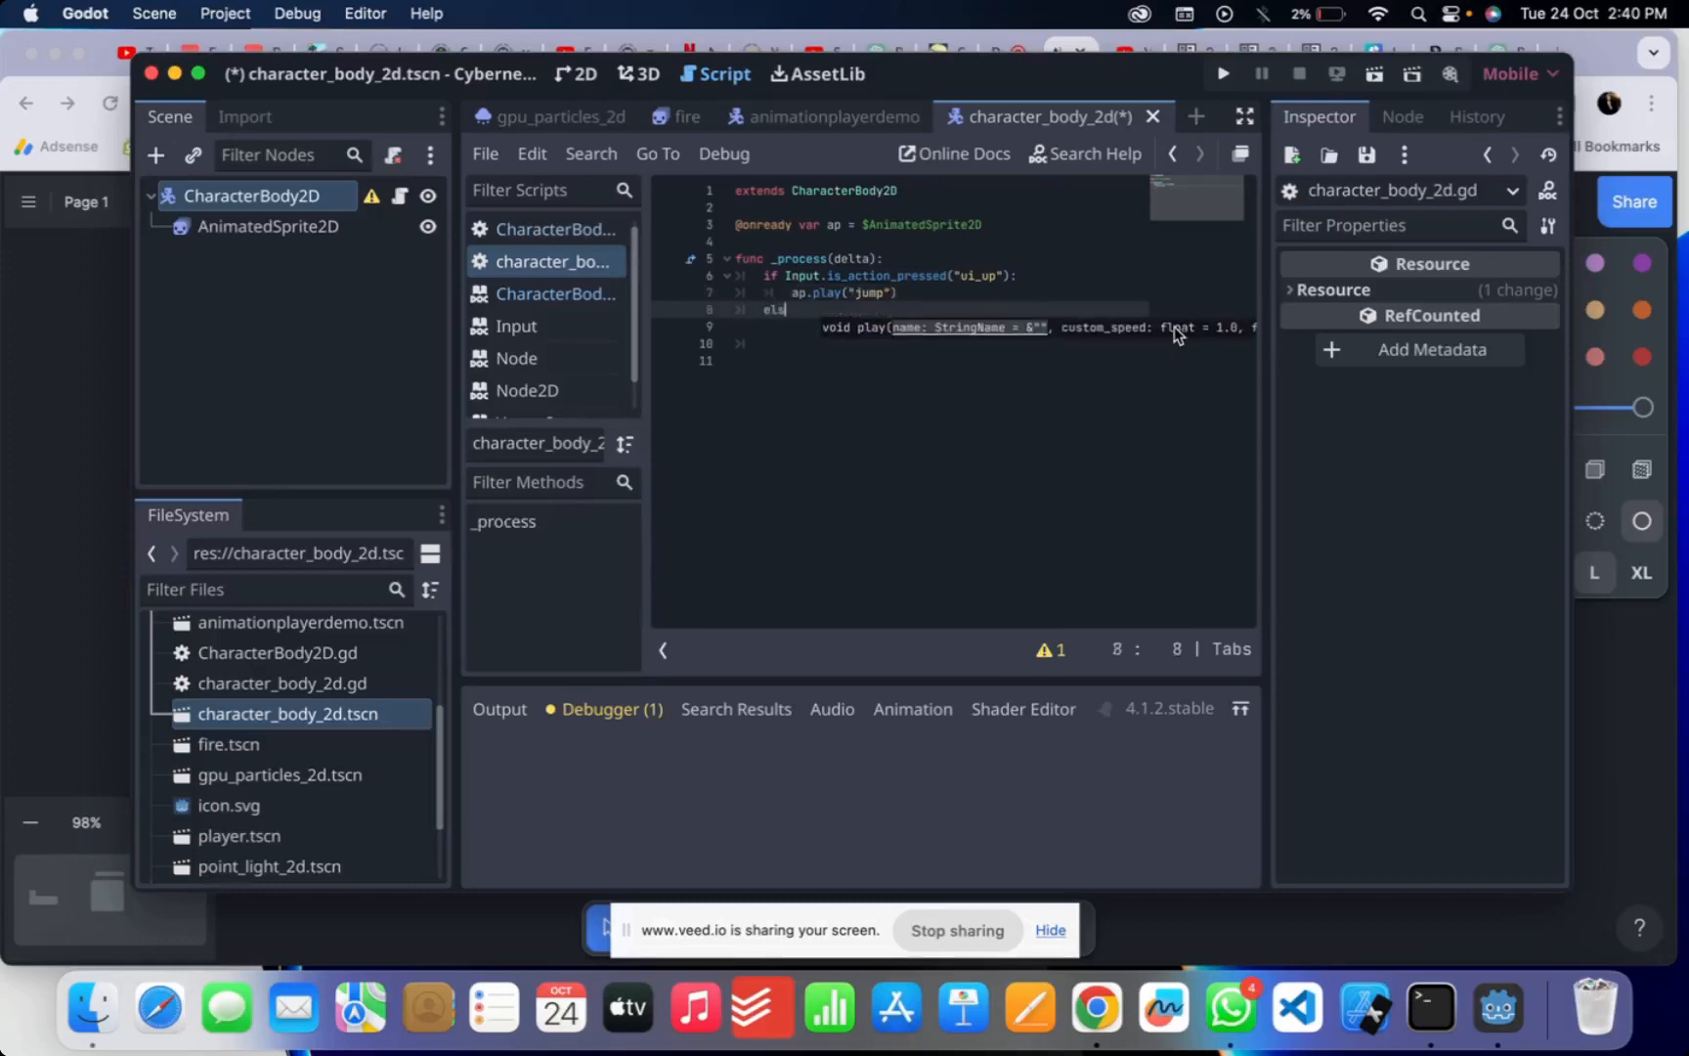
text(else:)
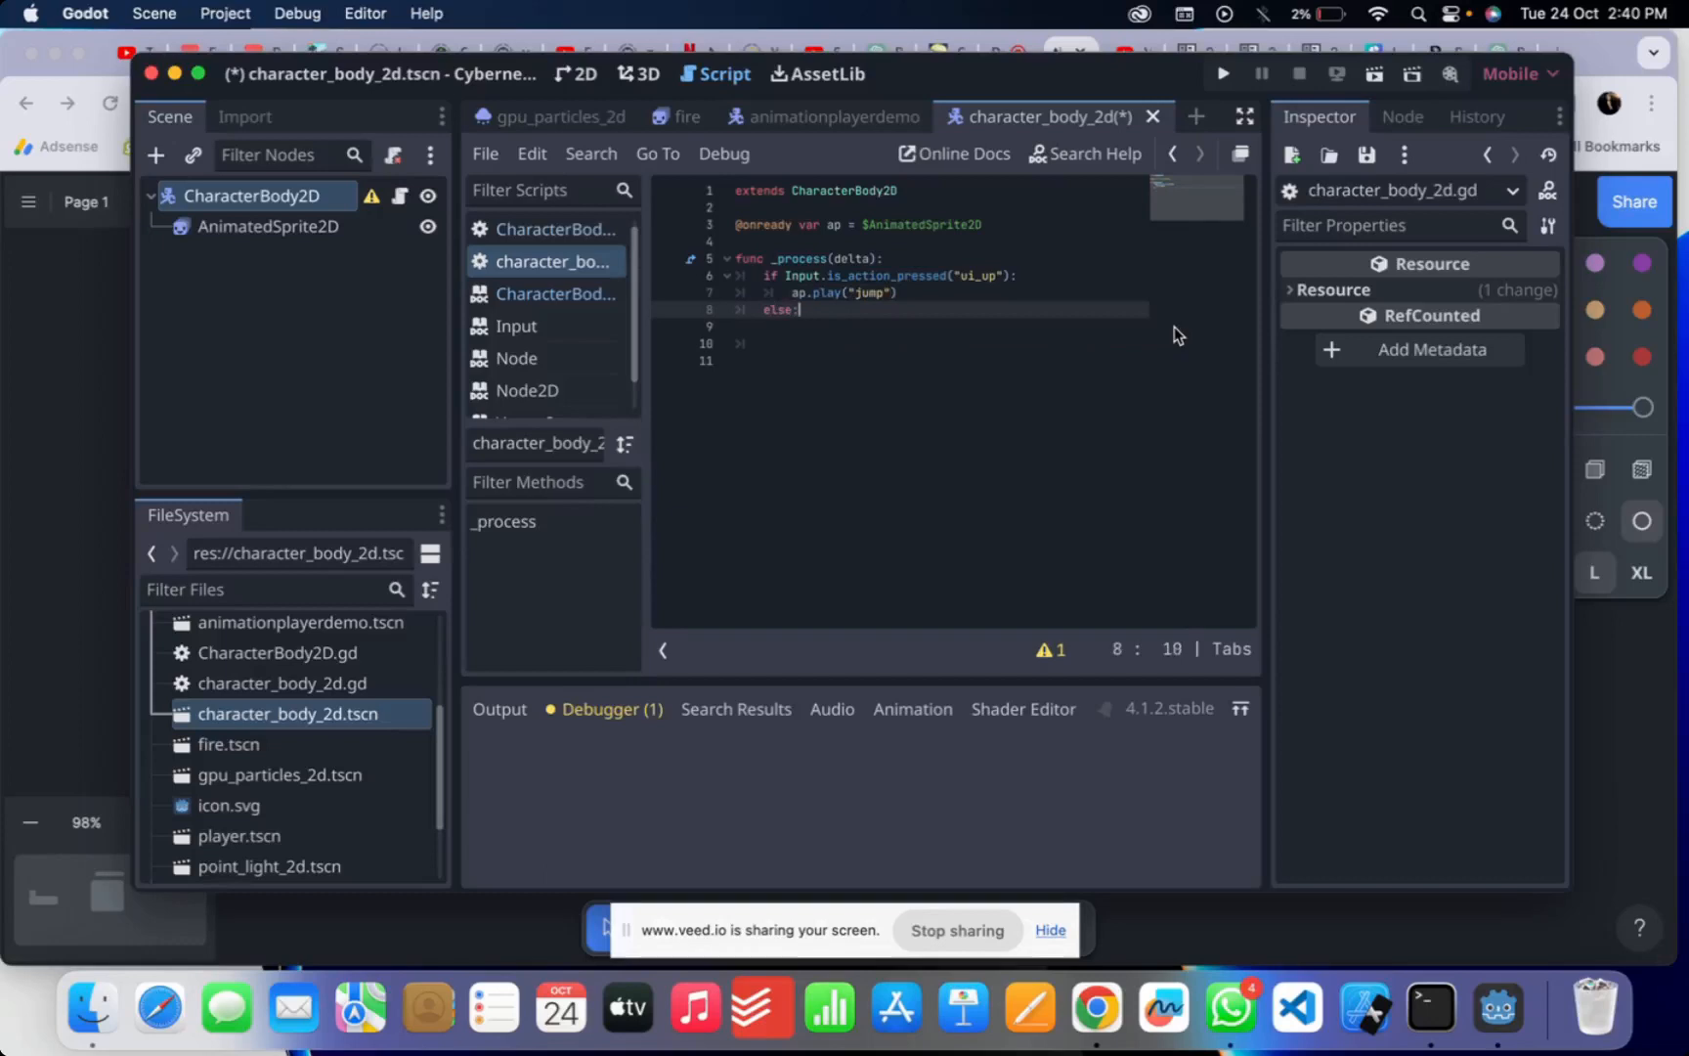
key(Return)
text(a)
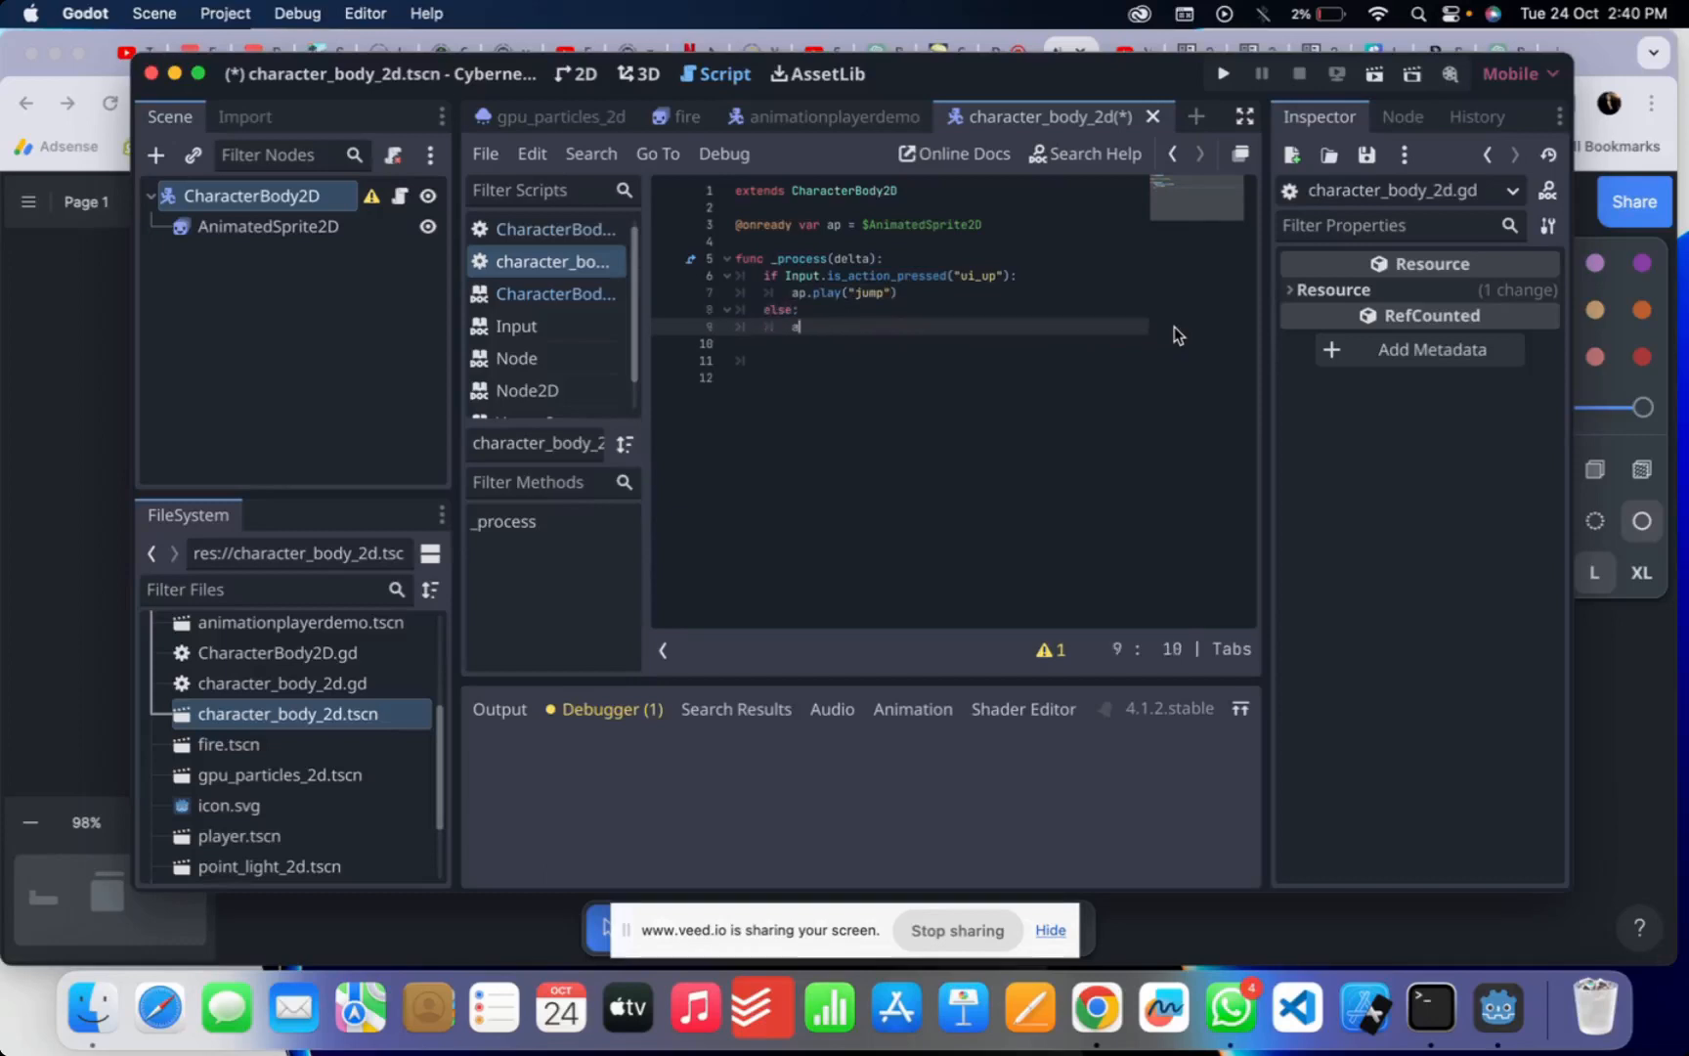
text(p.stop())
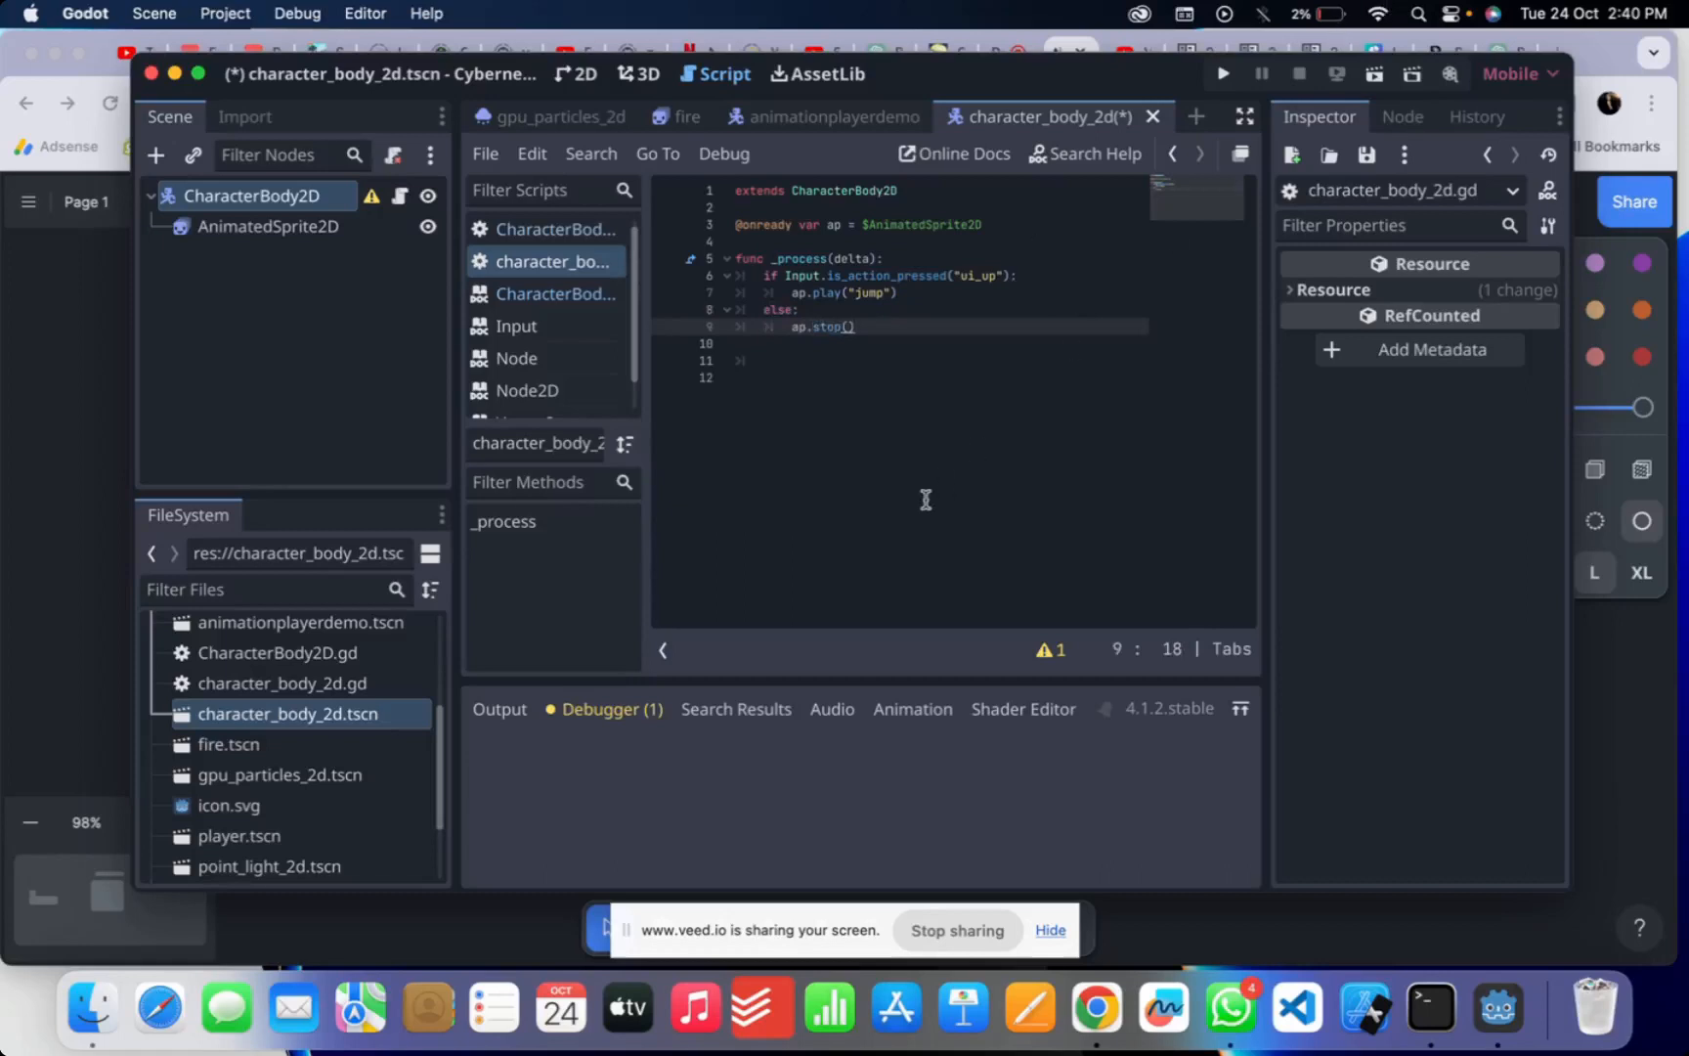
- Run the current scene to test the frog's jump animation, and close the game window
click(840, 480)
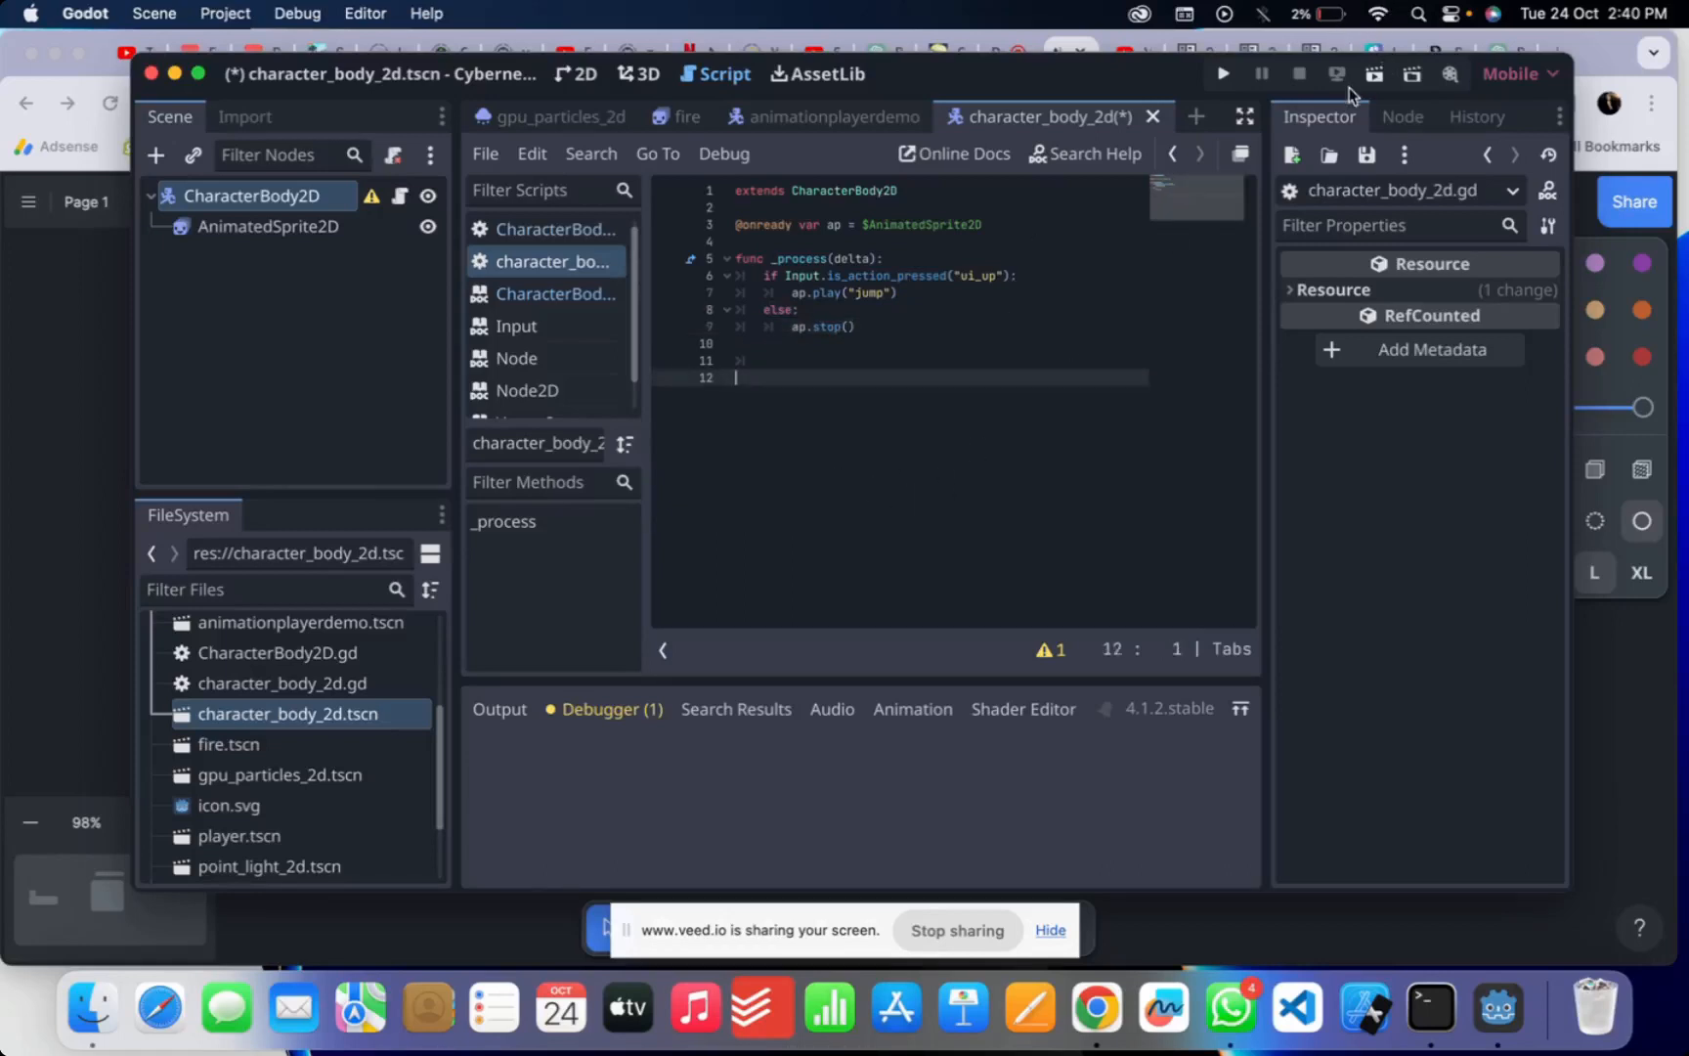
click(1373, 78)
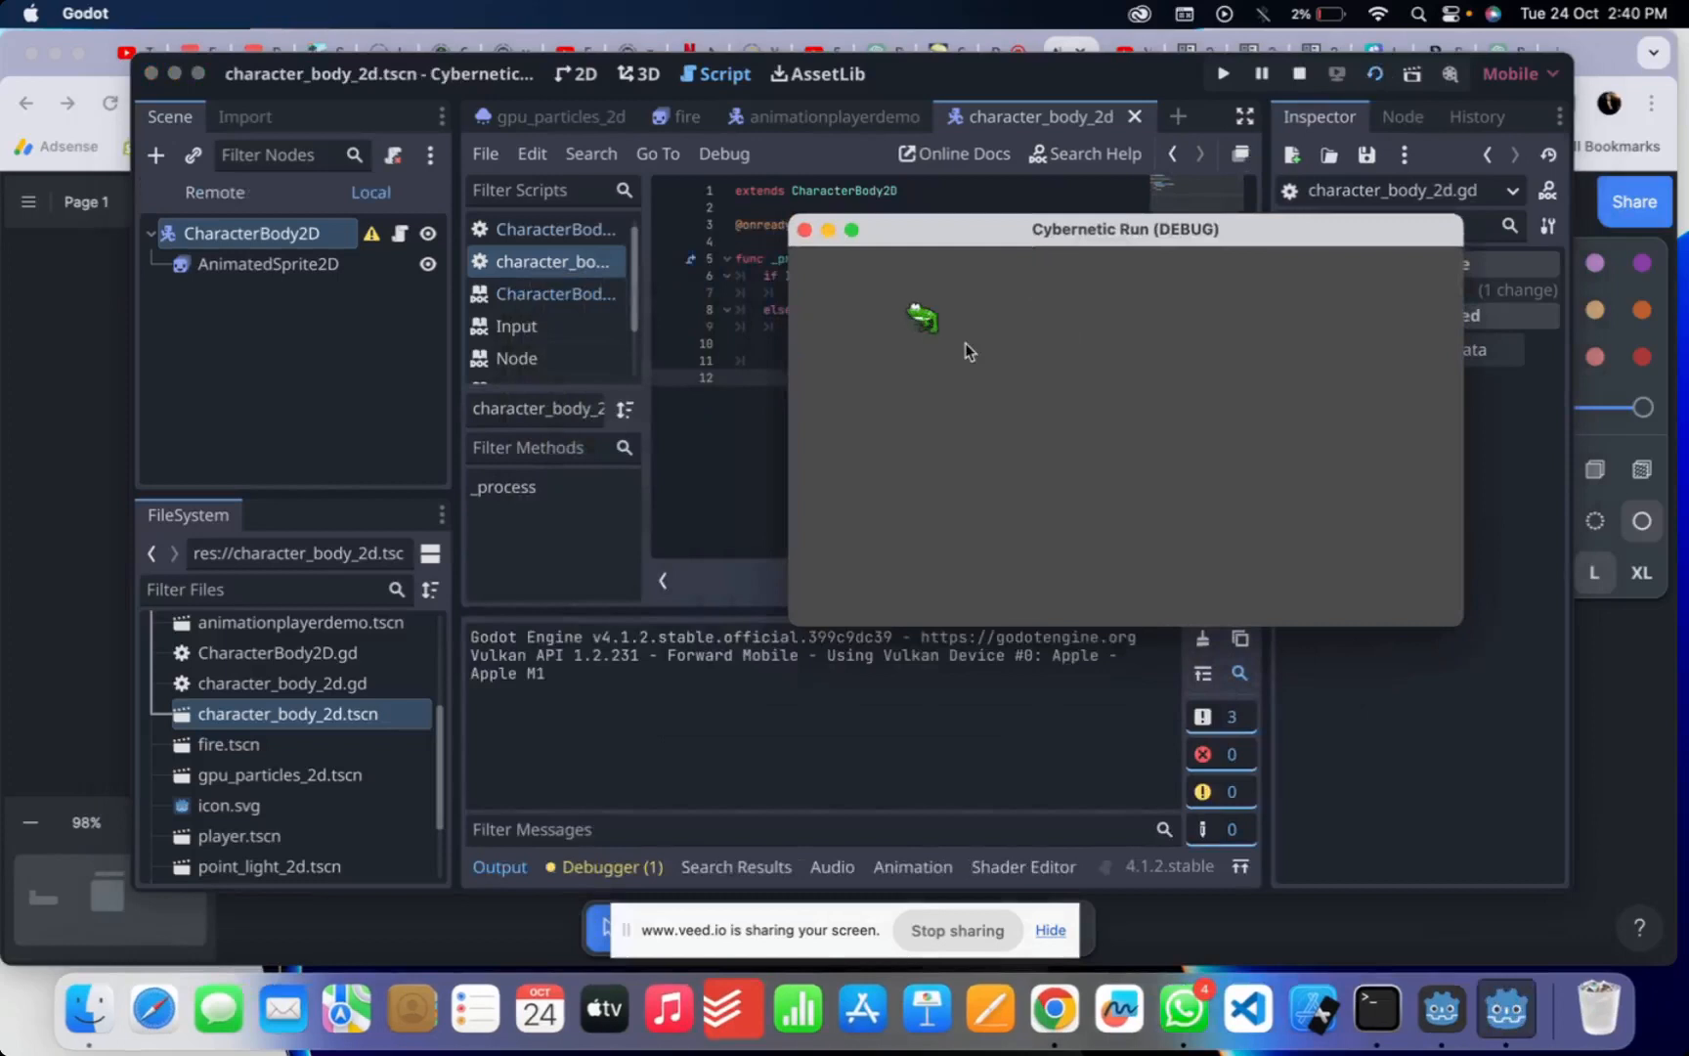
click(806, 235)
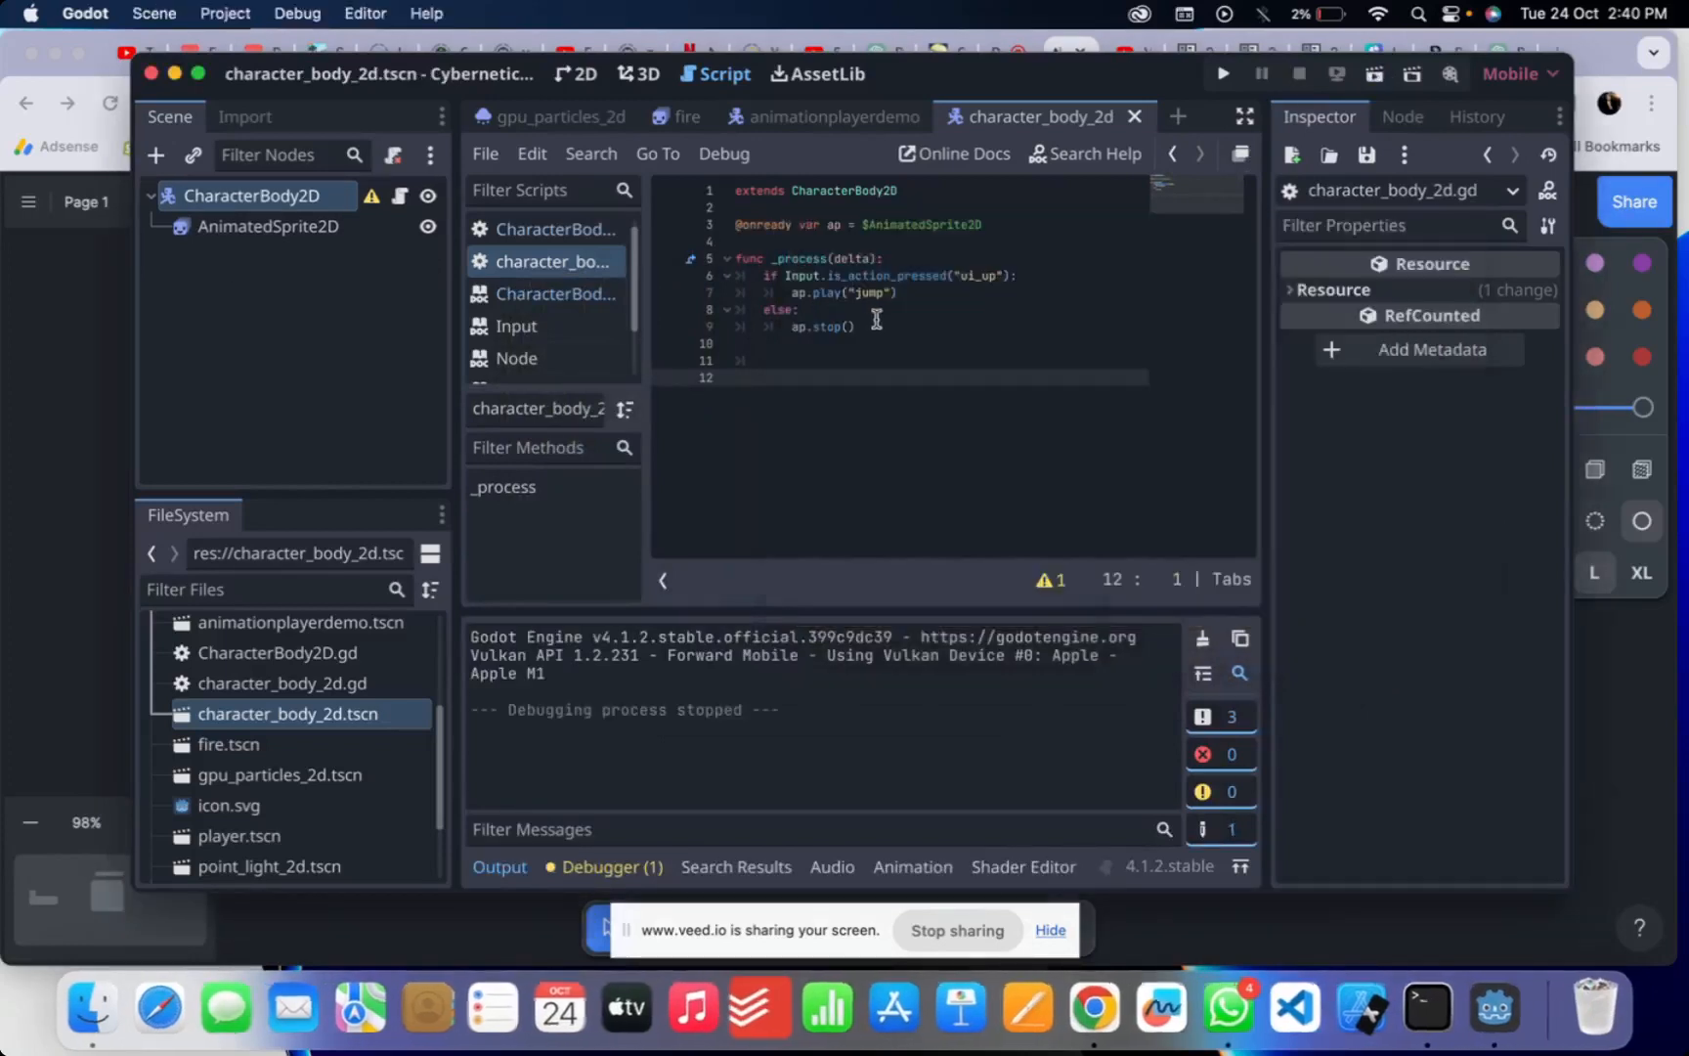
- Add the line "ap.flip_h =true" under the jump play call, checking the AnimatedSprite2D node's properties for reference
click(909, 296)
key(Return)
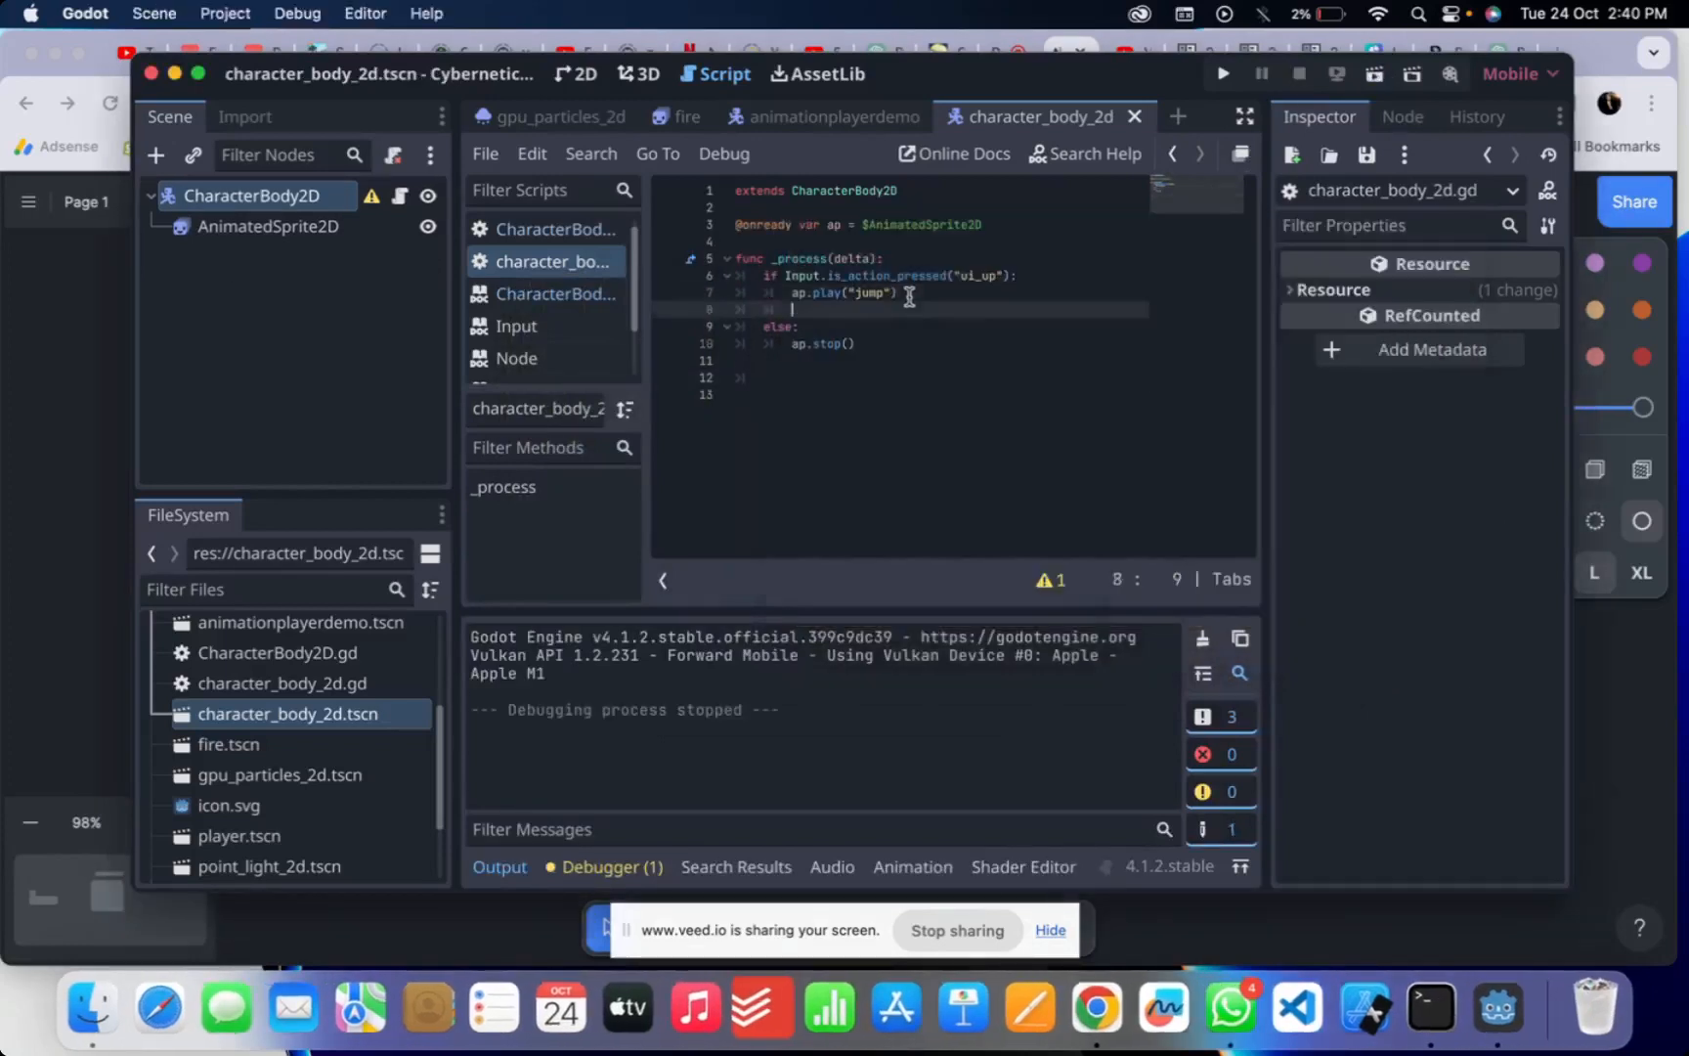
text(ap.)
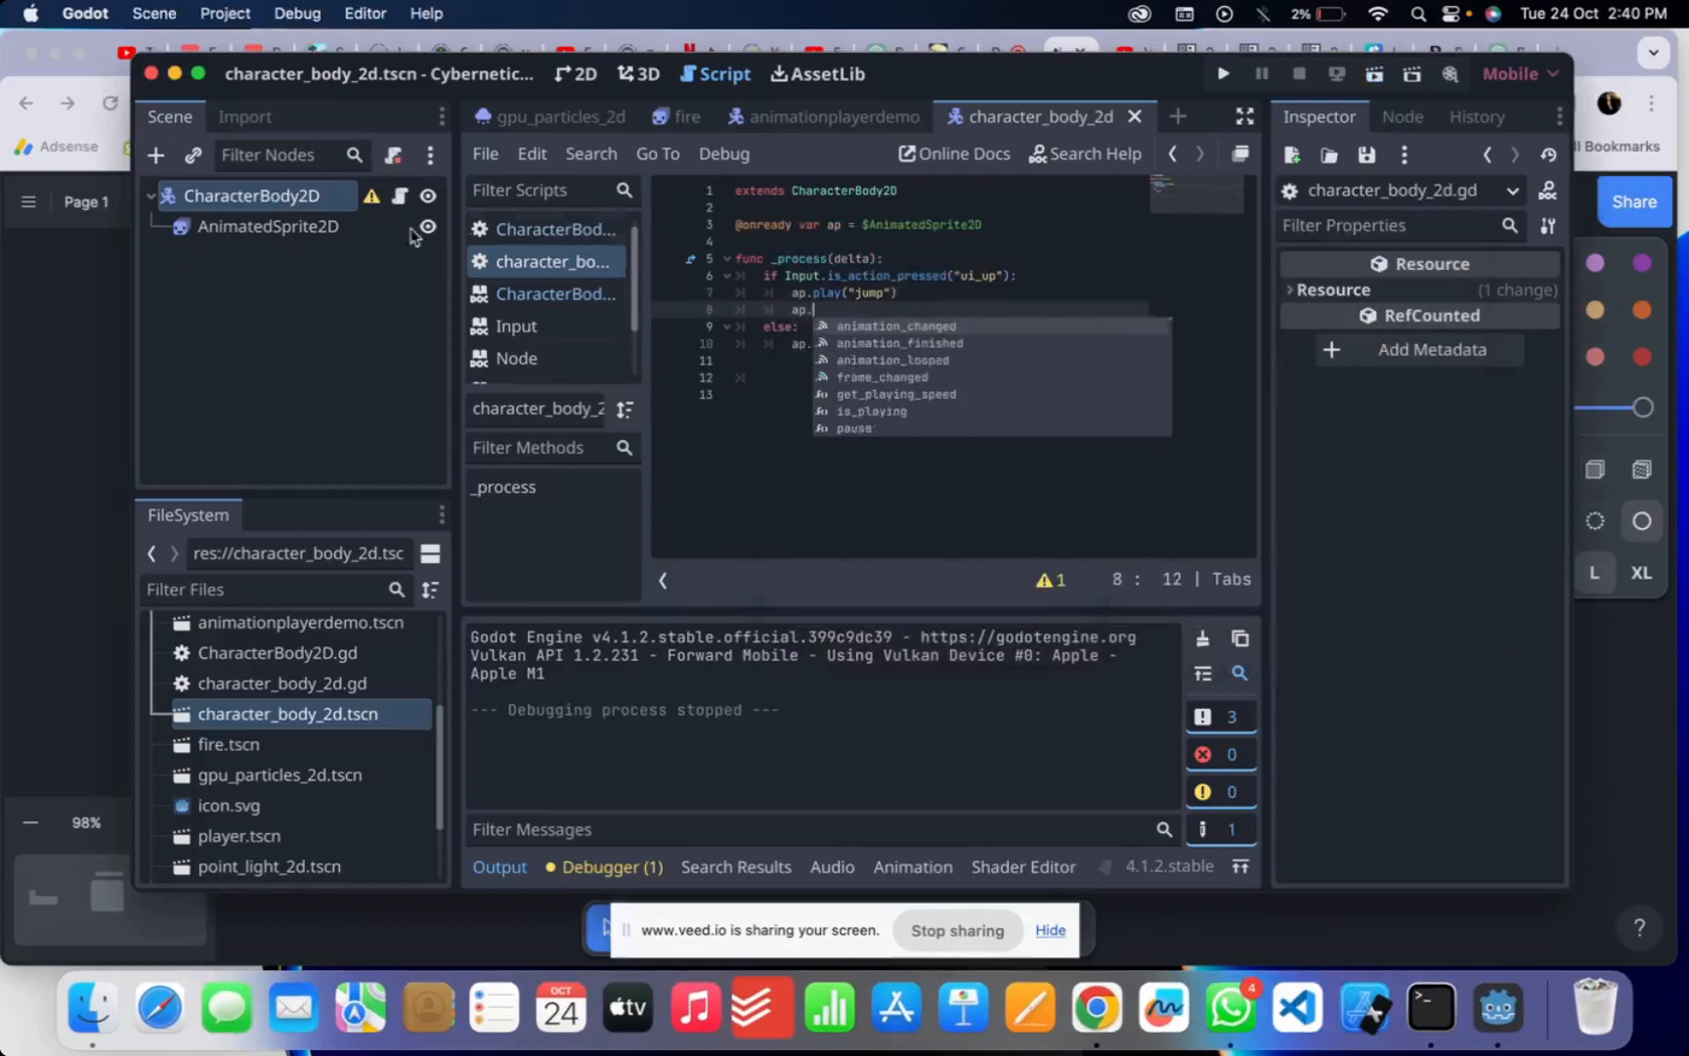
click(284, 227)
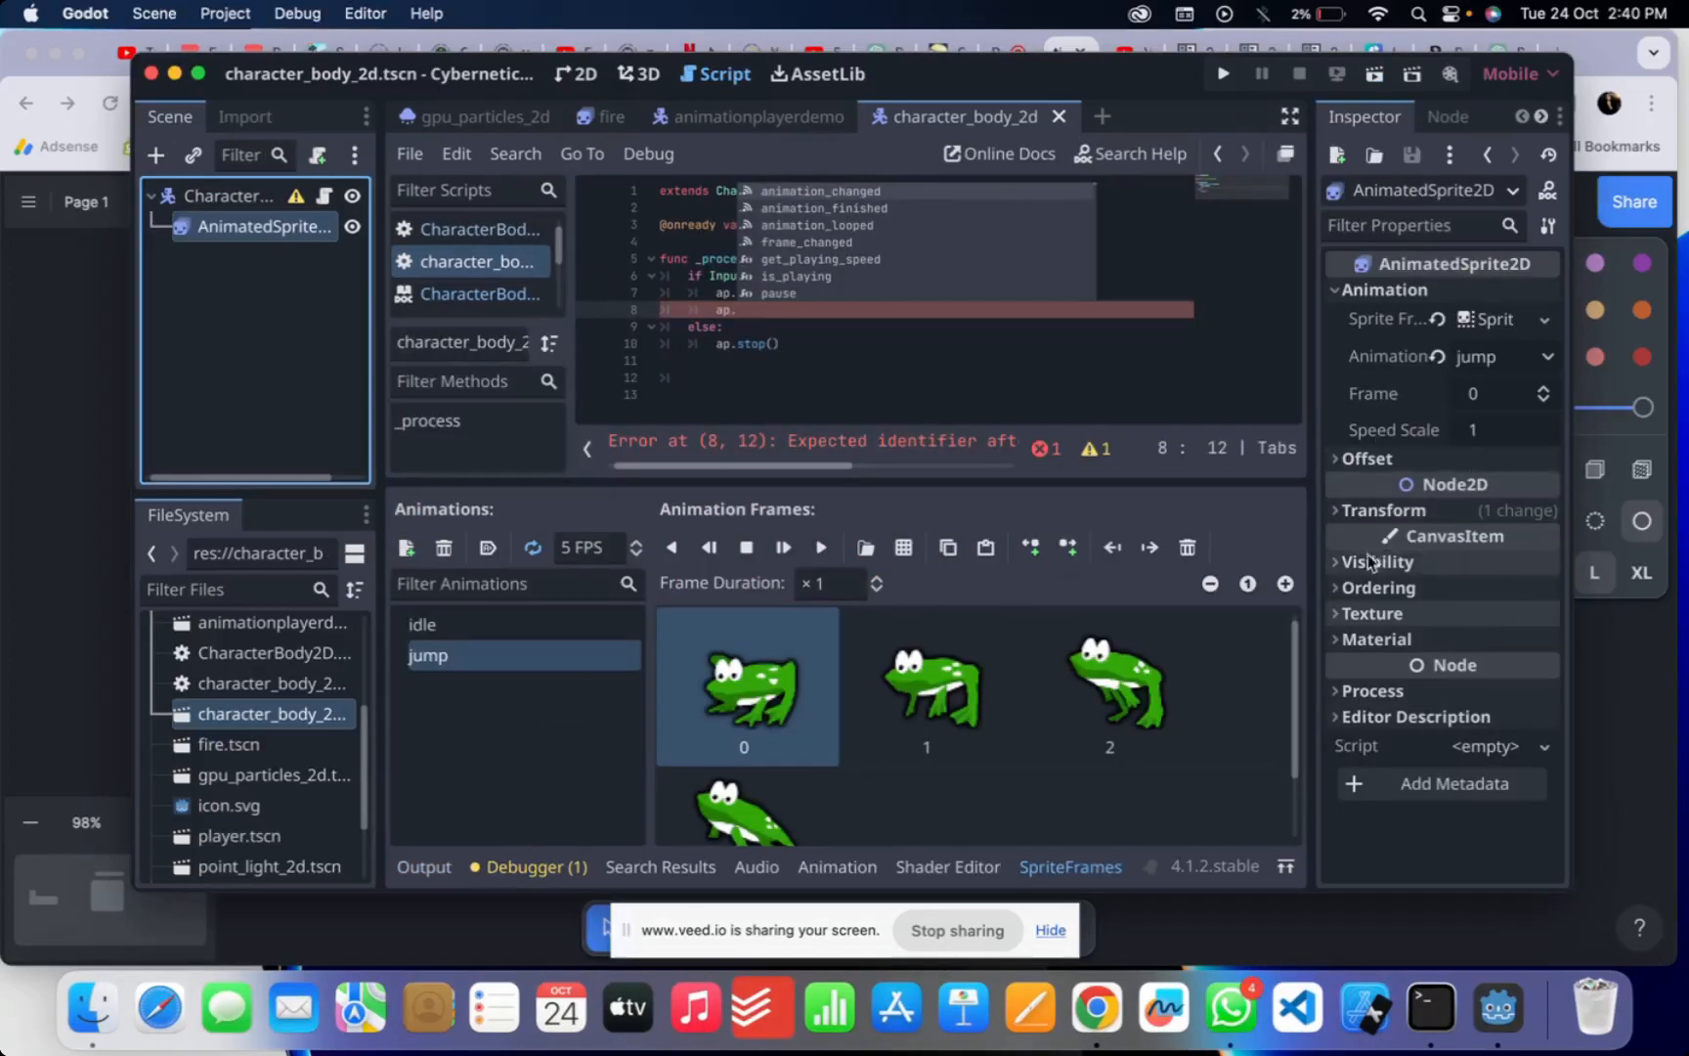
click(1347, 511)
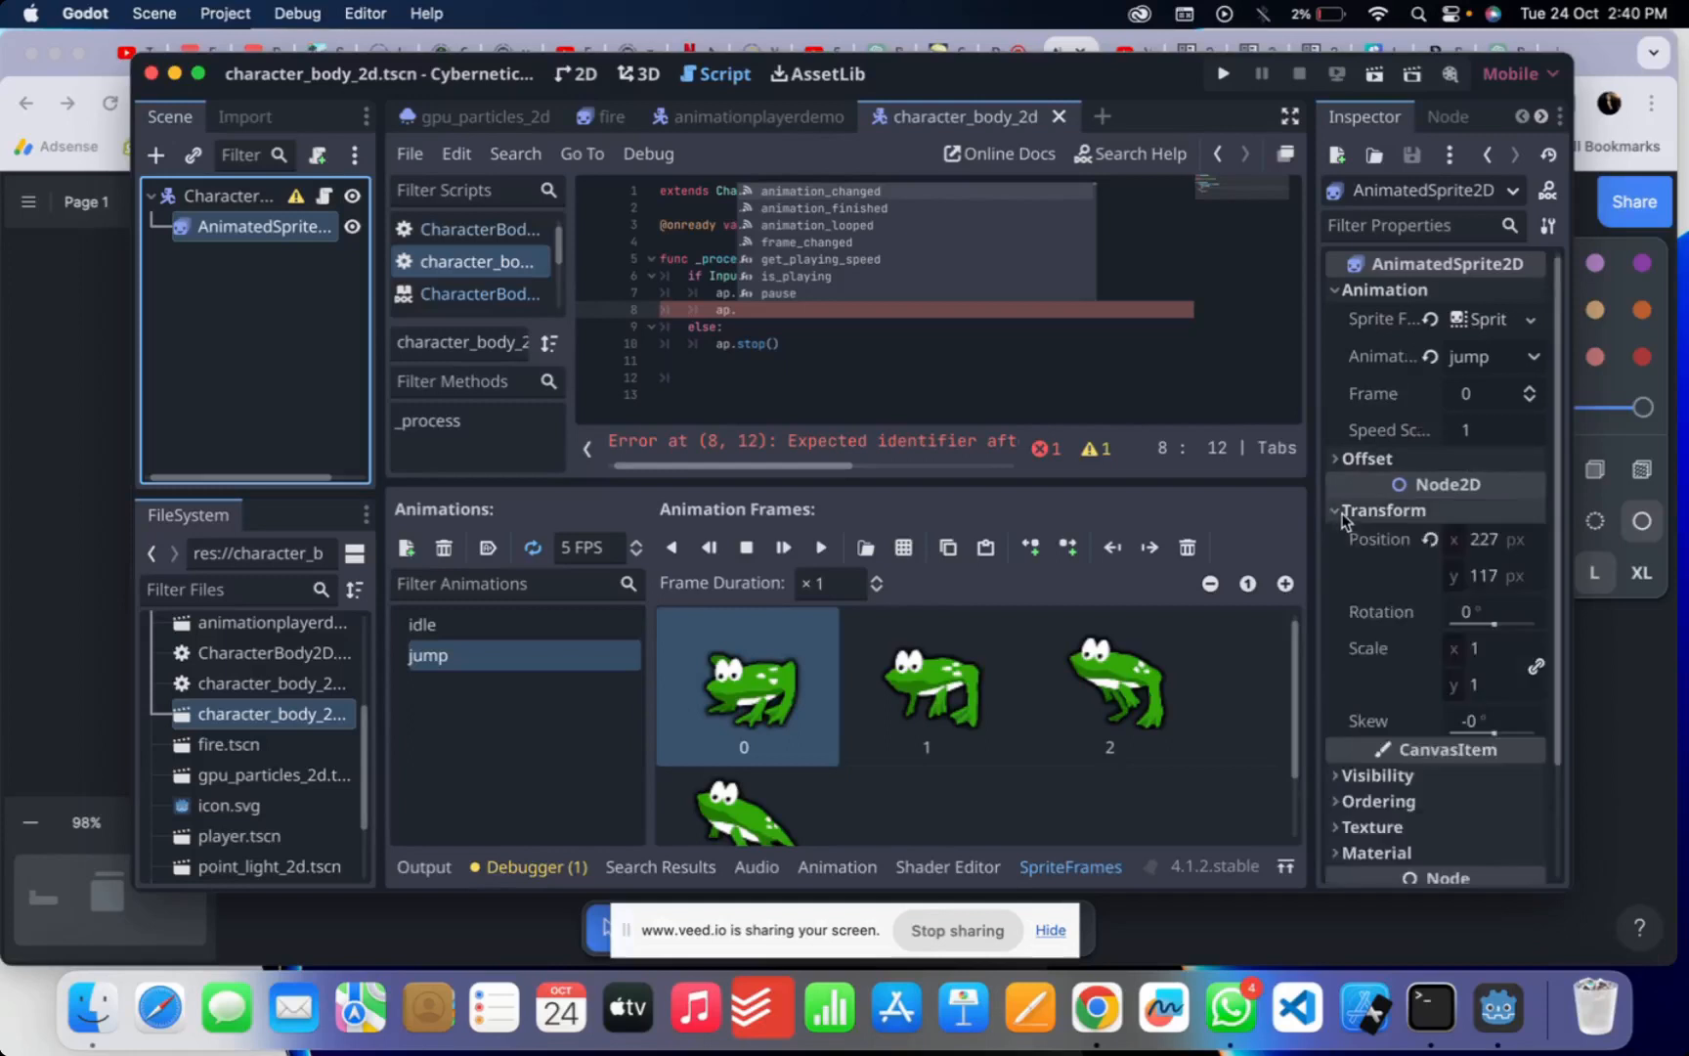
click(1345, 511)
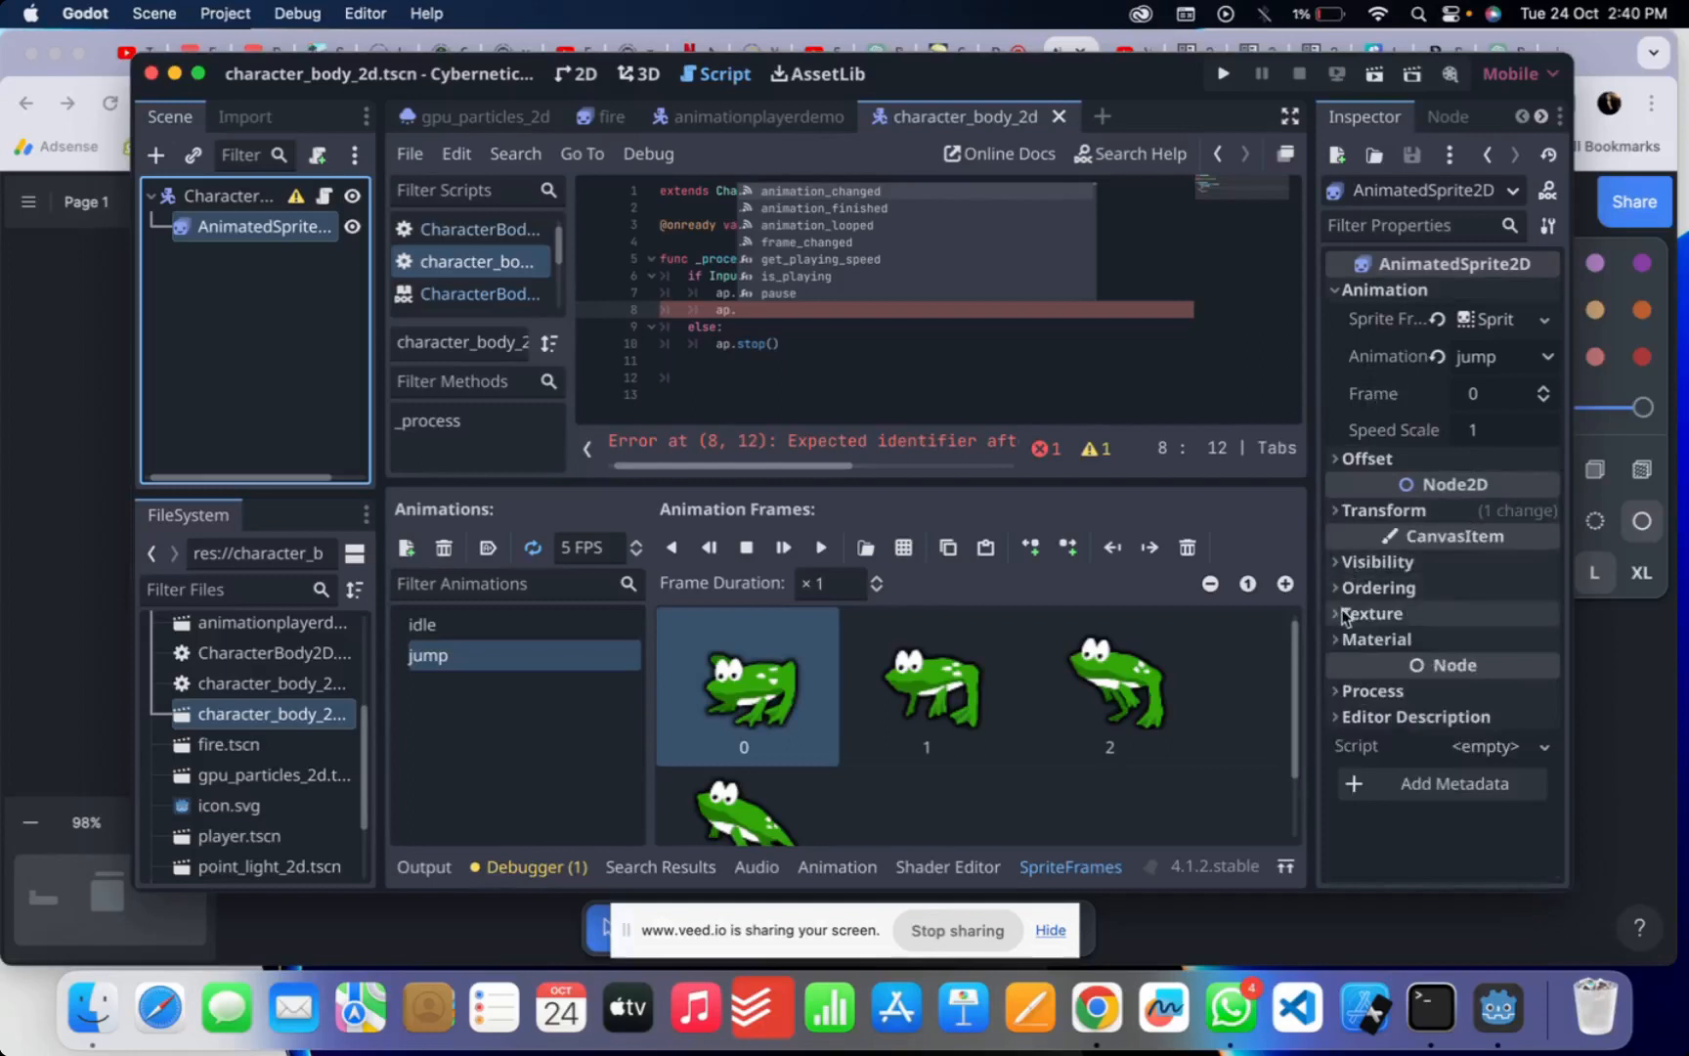
click(773, 311)
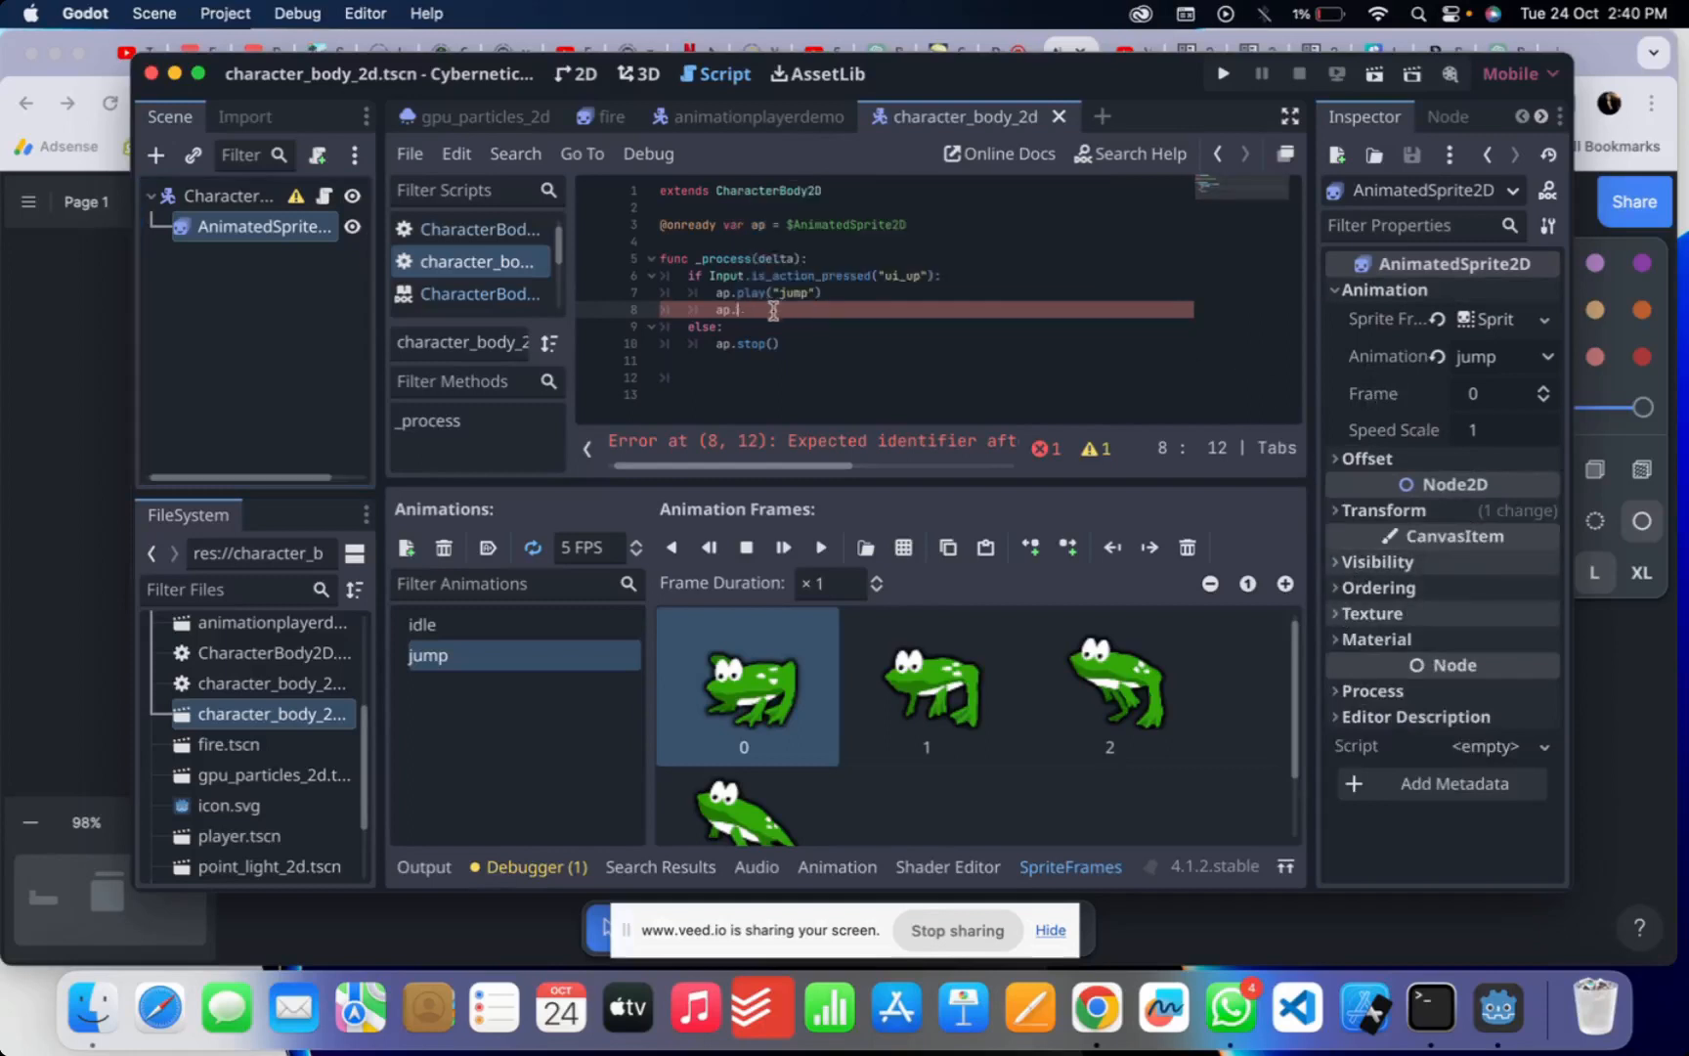
text(flip_h)
key(Return)
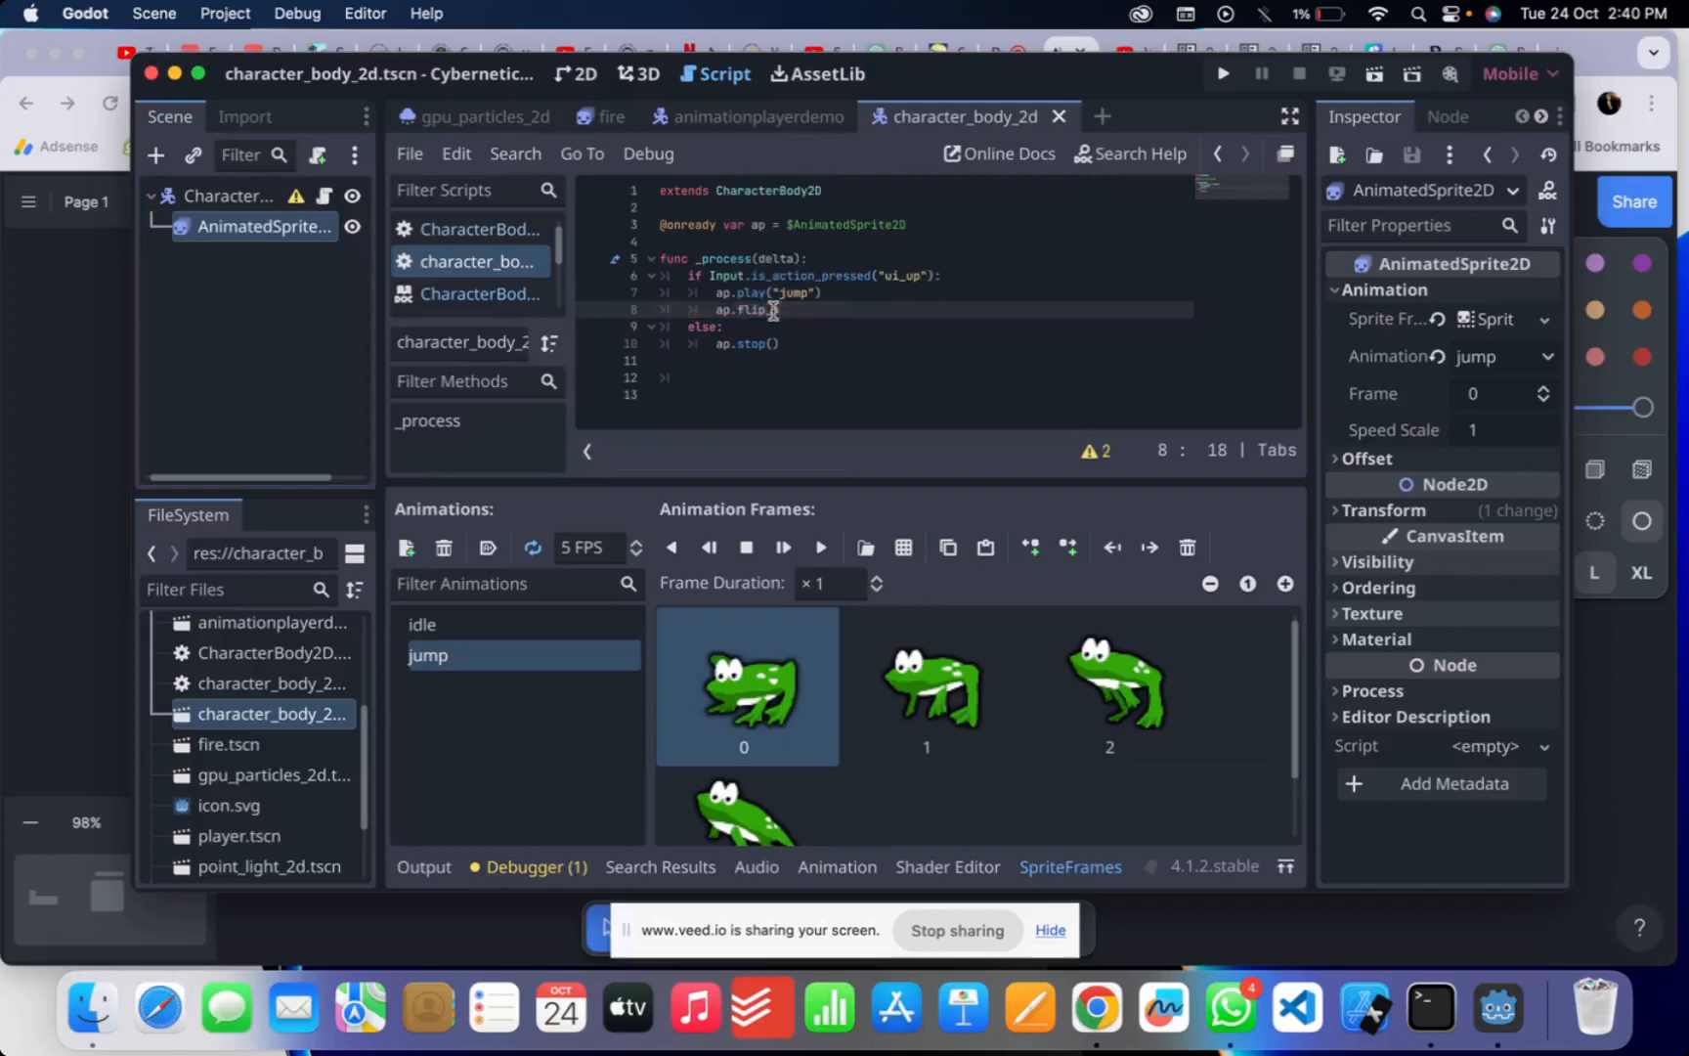
key(BackSpace)
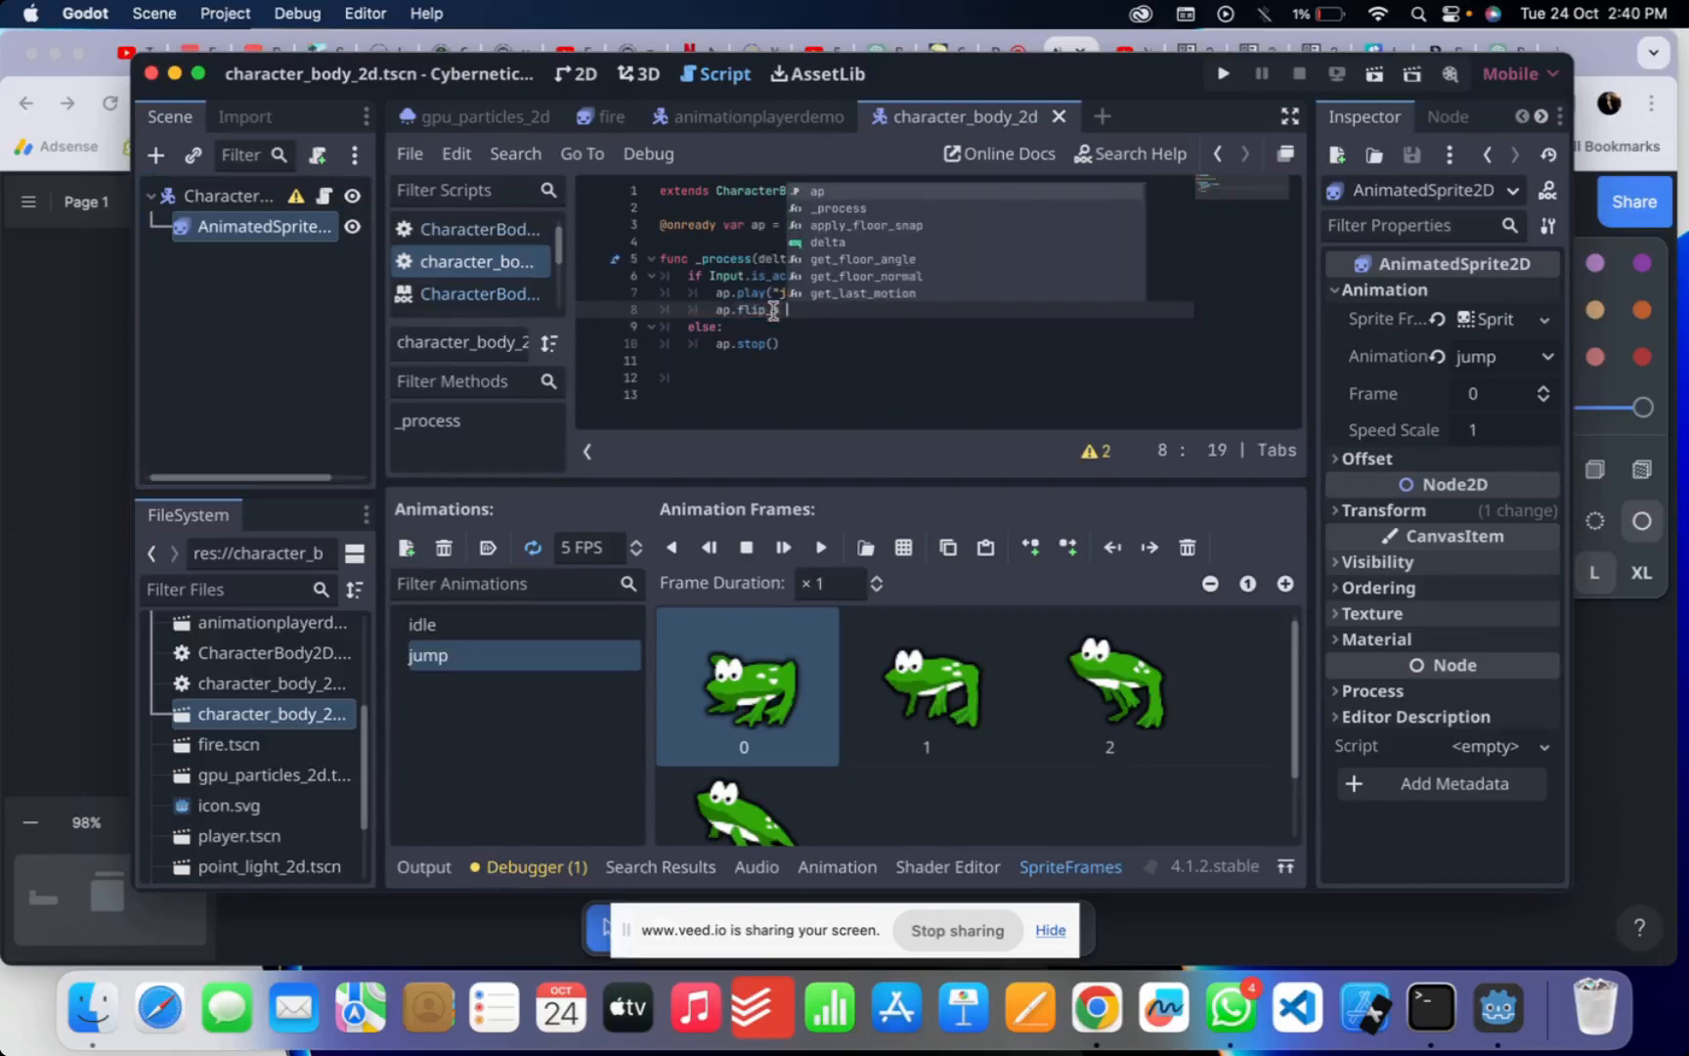
text(=true)
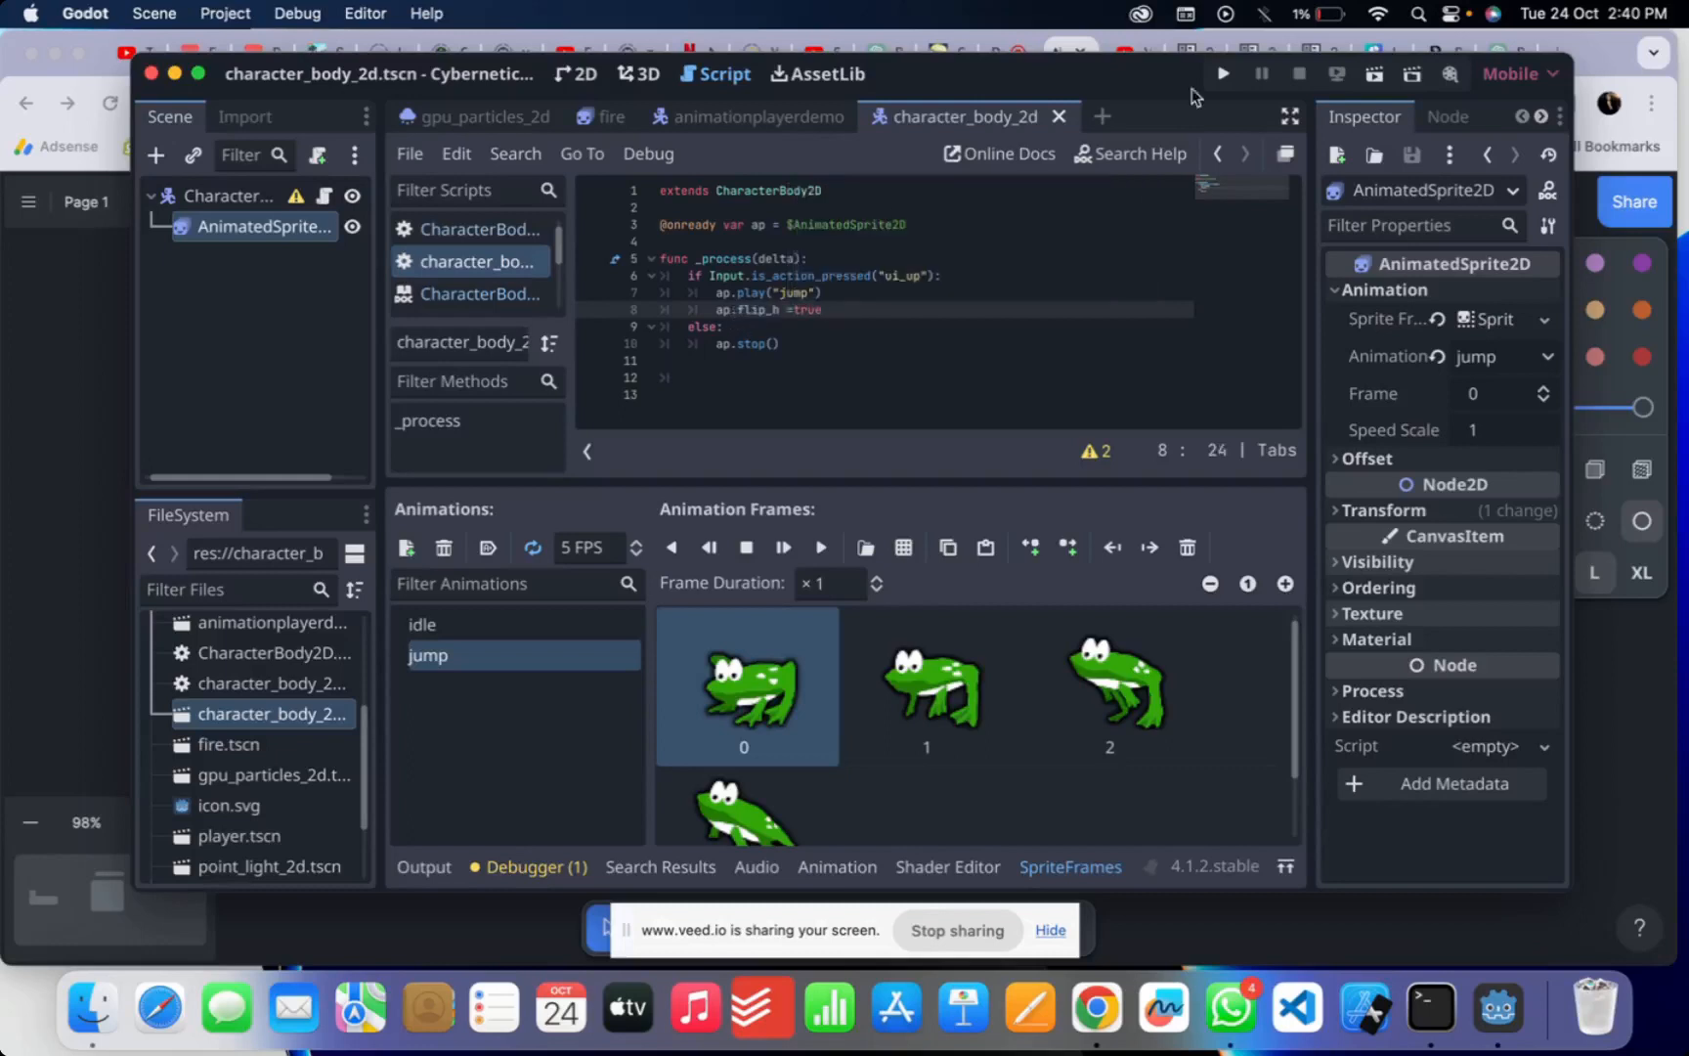
- Run the current scene to test the horizontally flipped frog, and close the game window
click(1375, 74)
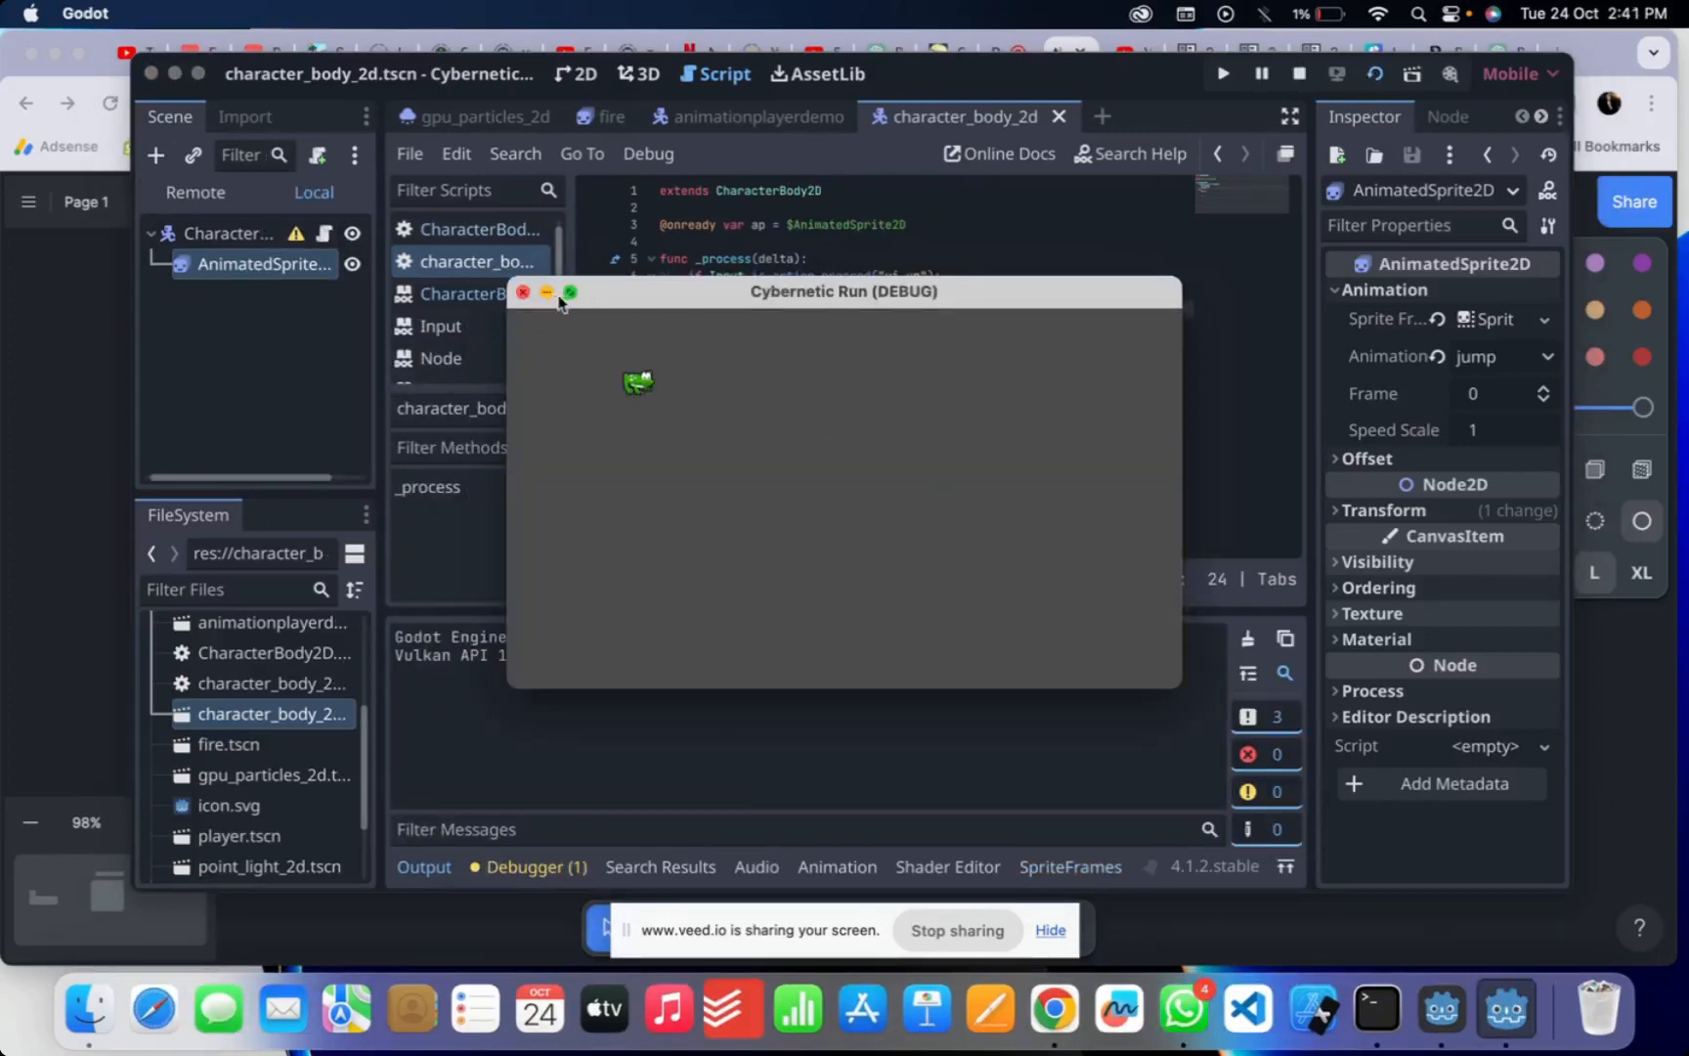
click(523, 292)
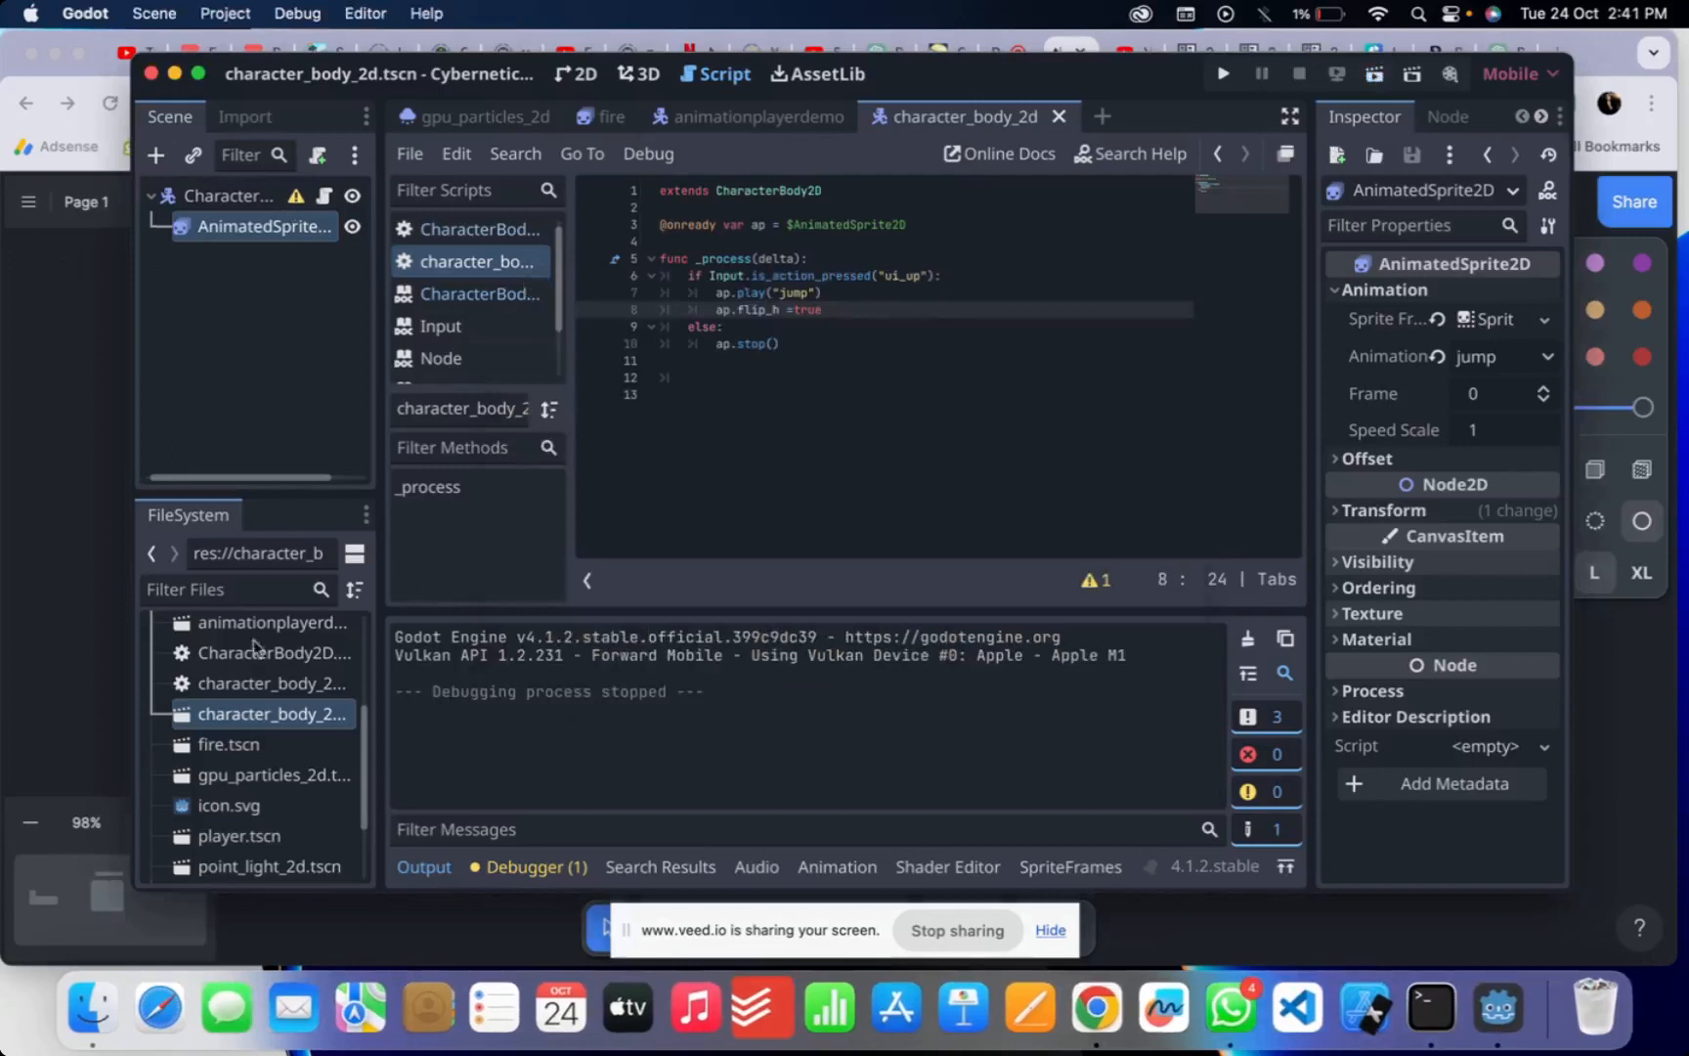
- Switch to the tldraw page in Chrome
click(79, 537)
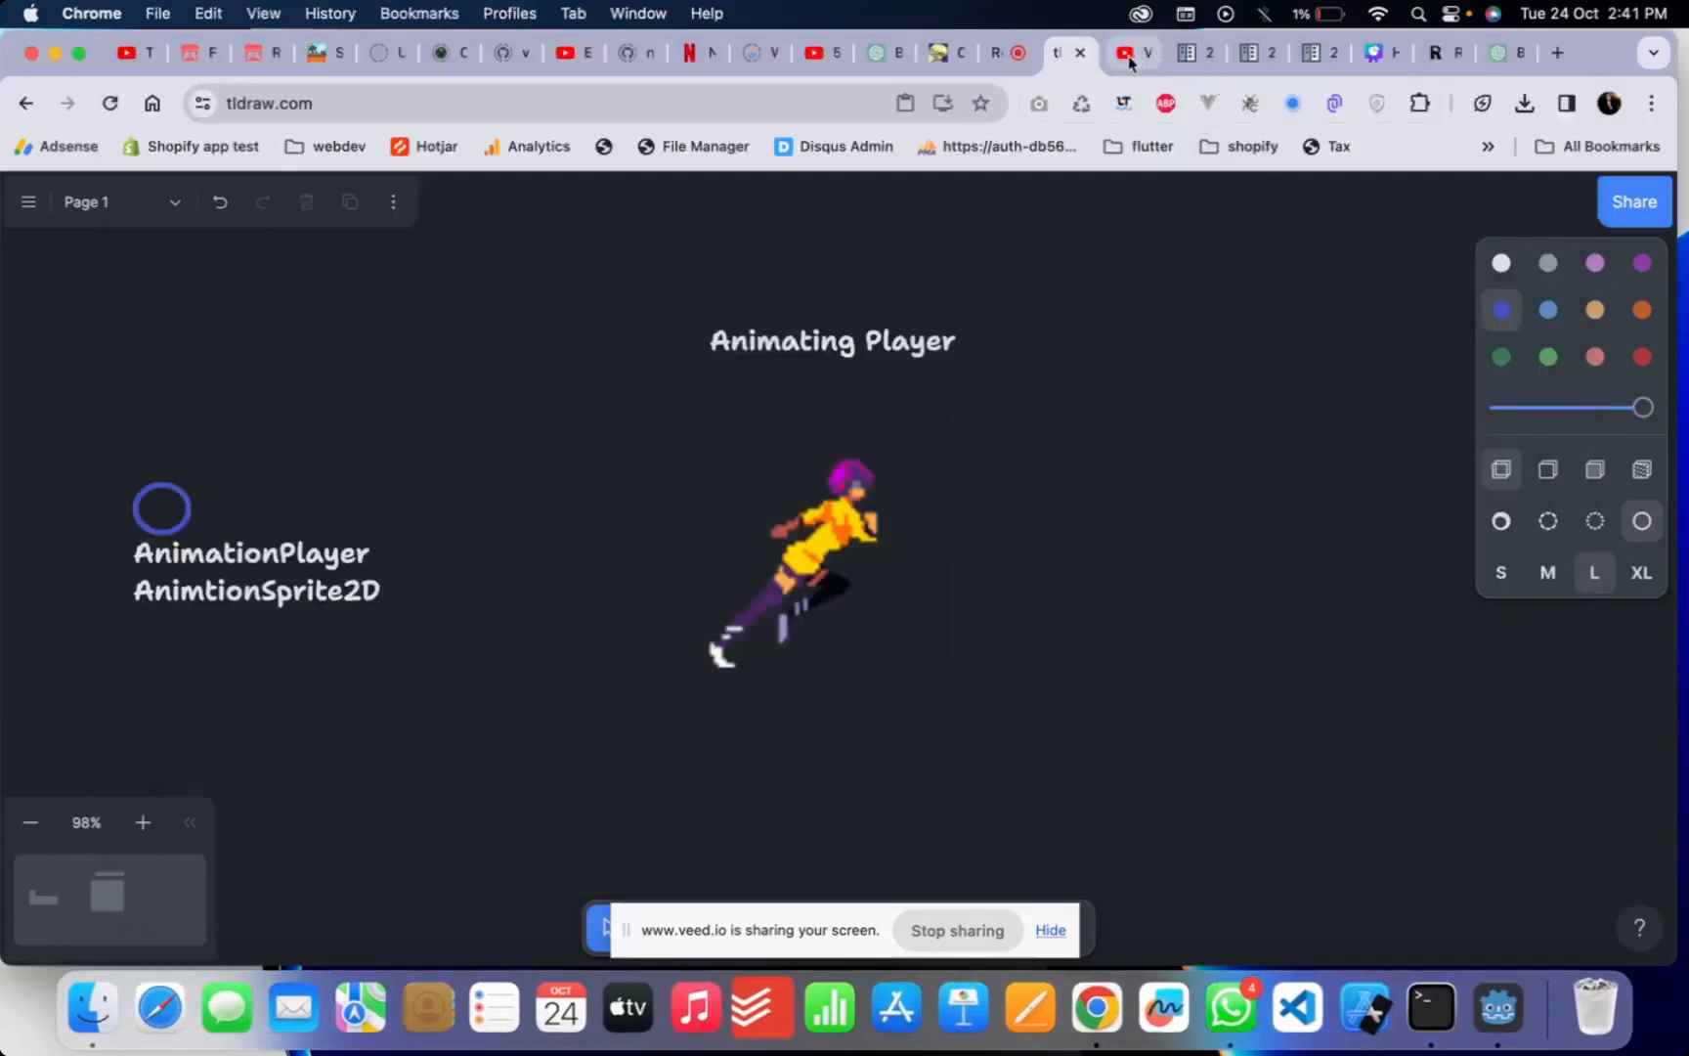